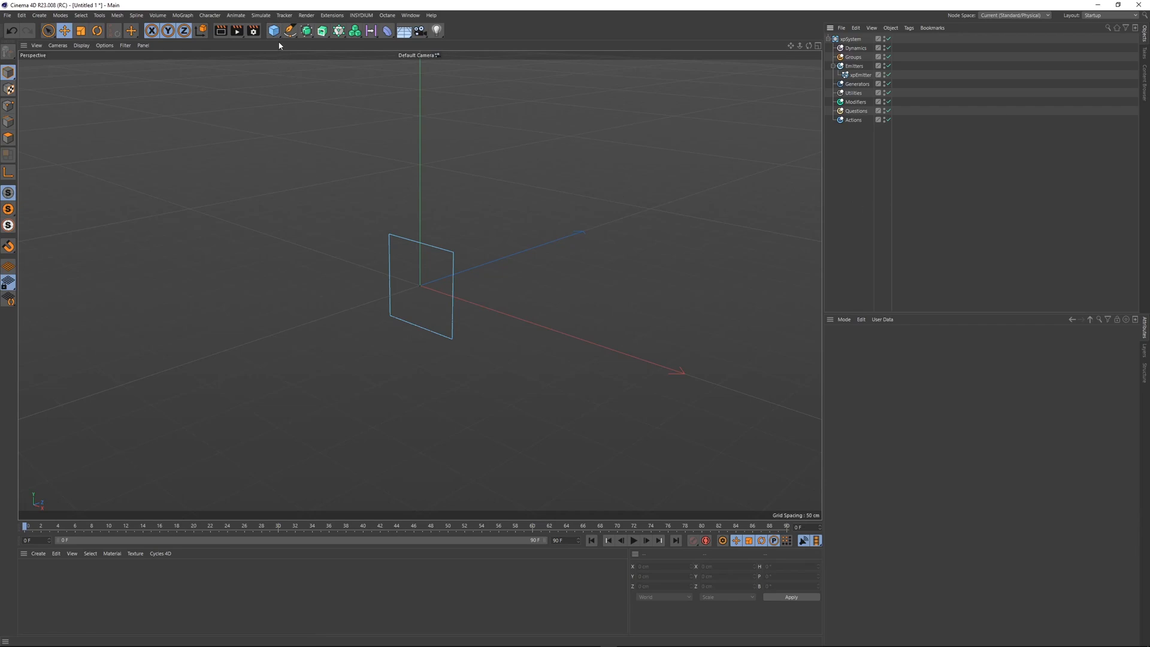
- Add a cube to the scene and hide the grid in the perspective view
left_click(274, 31)
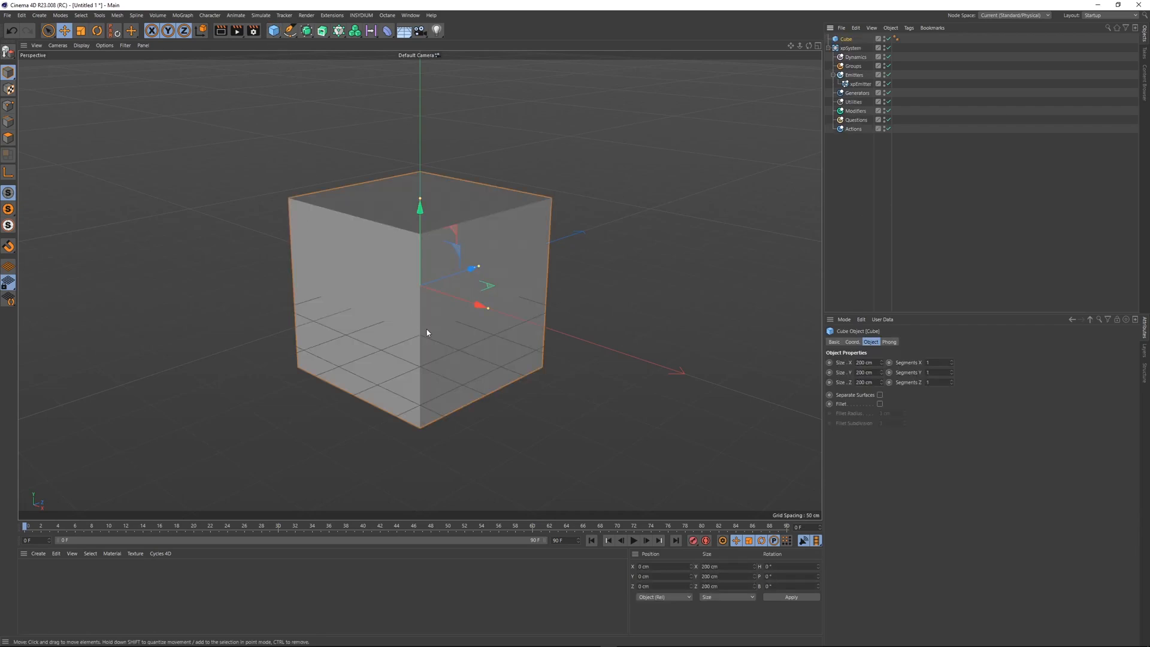
left_click(125, 45)
left_click(125, 45)
left_click(125, 45)
left_click(142, 257)
scroll(434, 256, "down", 1)
scroll(434, 255, "down", 1)
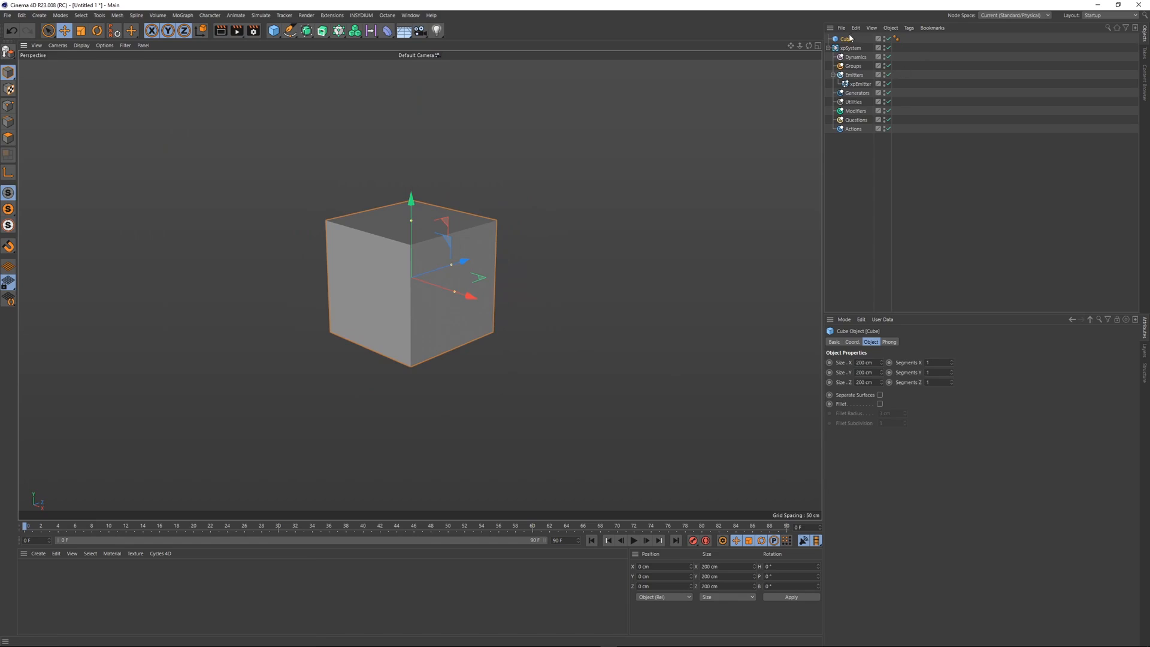
- Add a Display tag to the cube and enable its shading mode override, set to Lines
key("shift+c")
type("DISPLAY")
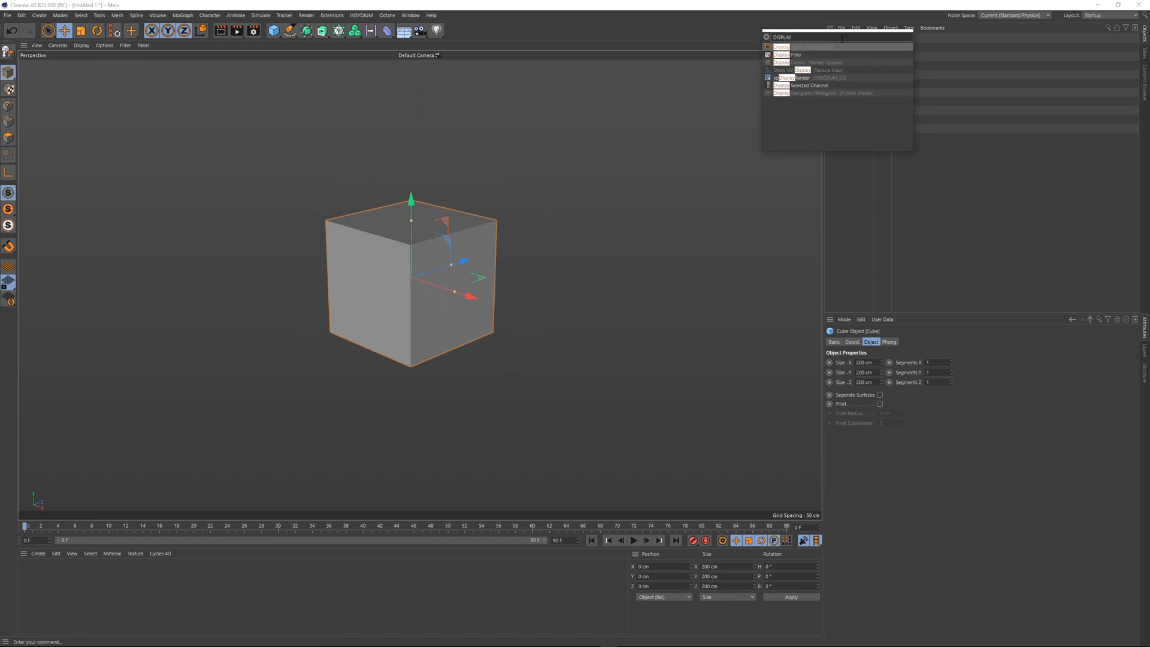
key("Return")
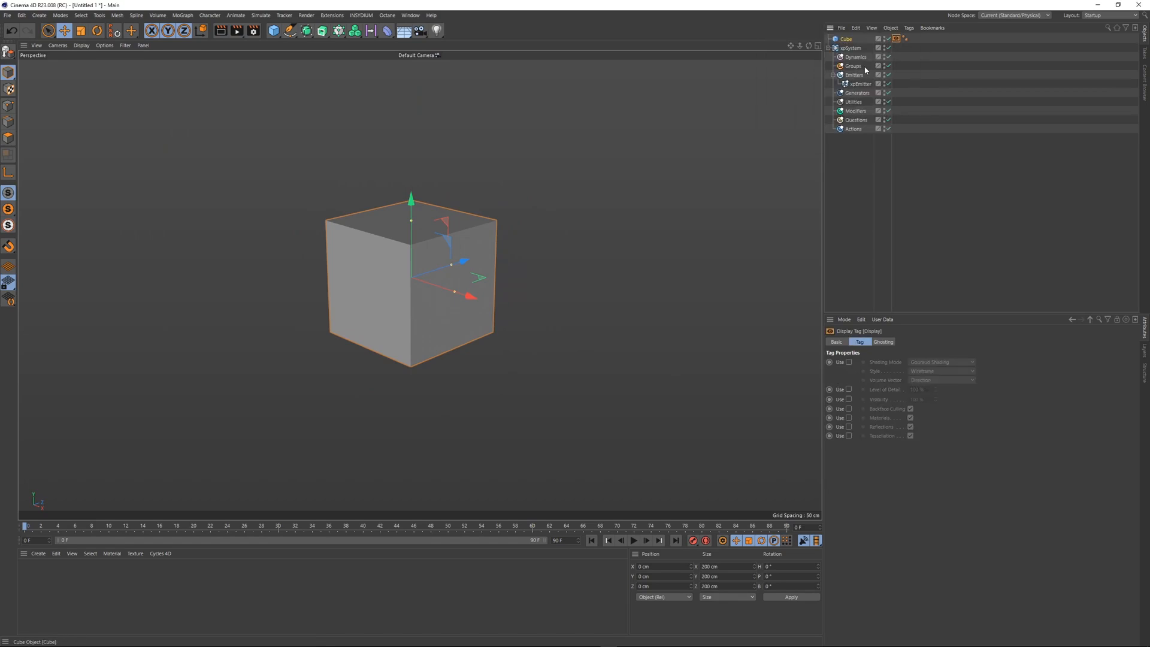
left_click(848, 362)
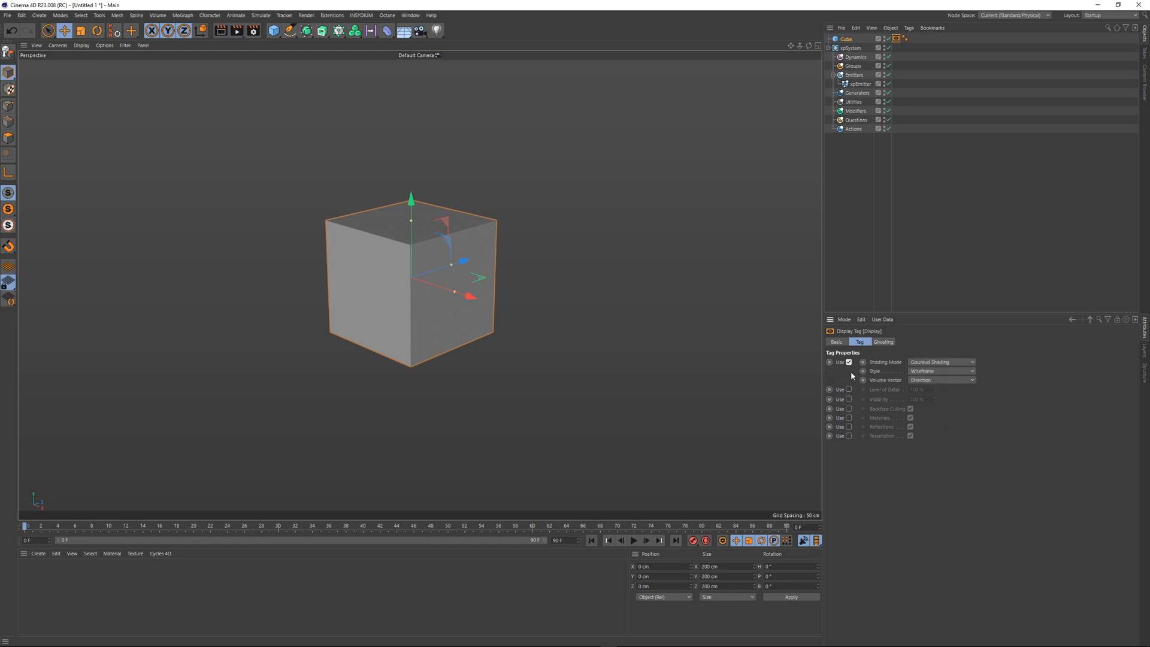
left_click(937, 362)
left_click(919, 440)
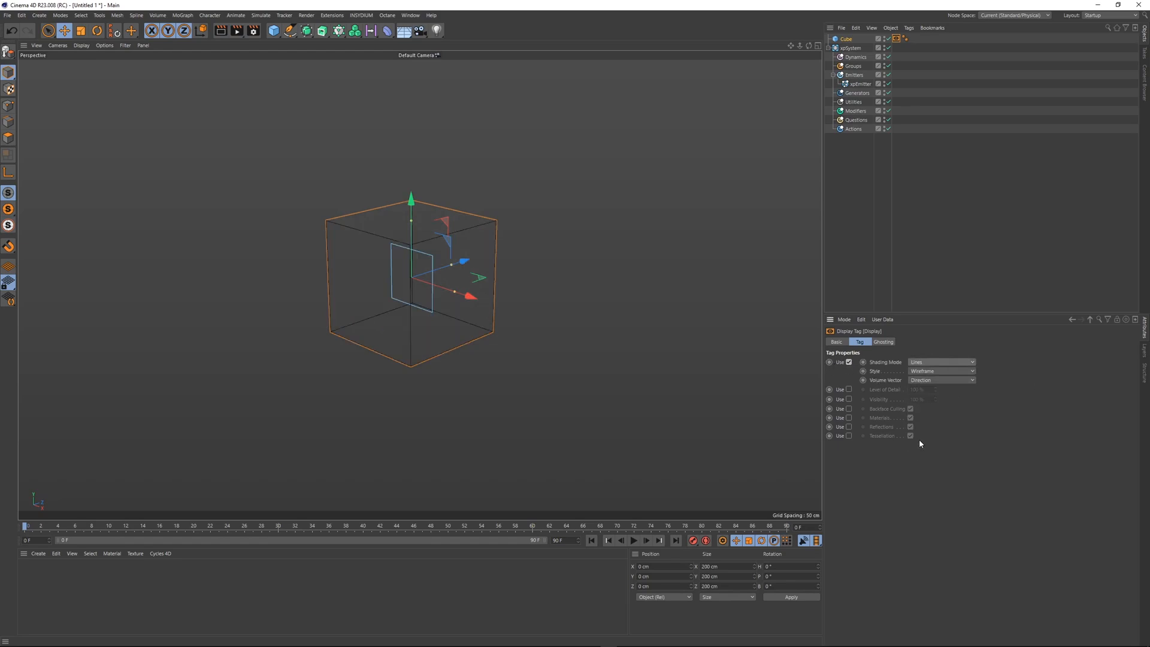
left_click(981, 206)
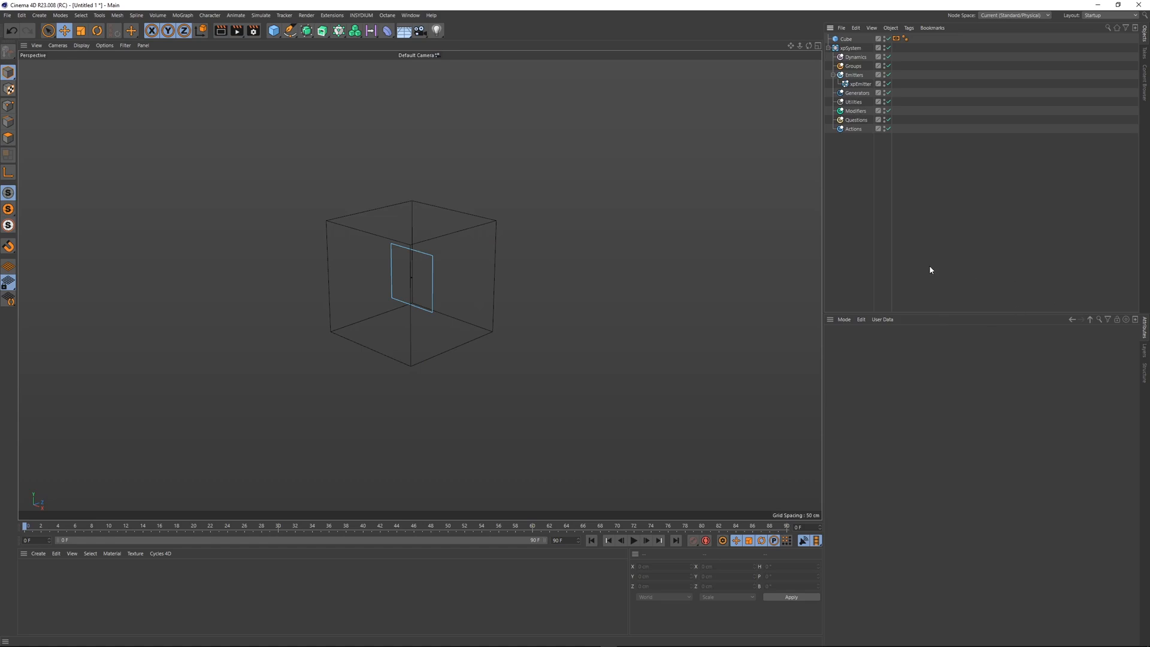
- Switch to the top view and enable snapping to the grid and workplane
key("F2")
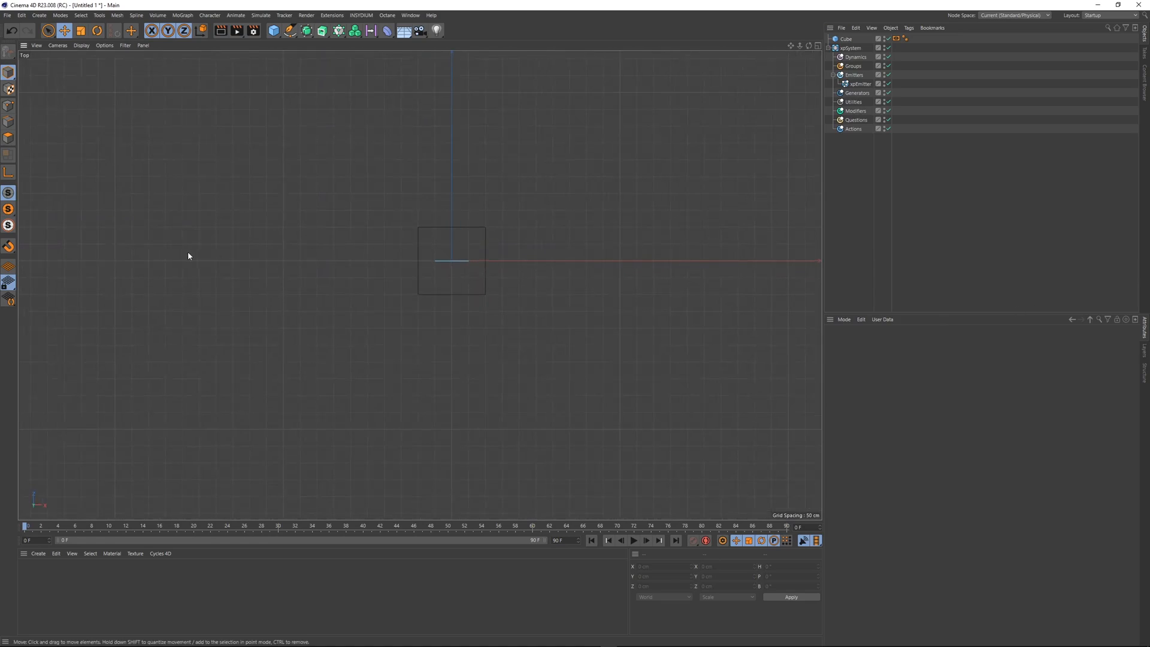
left_click(9, 245)
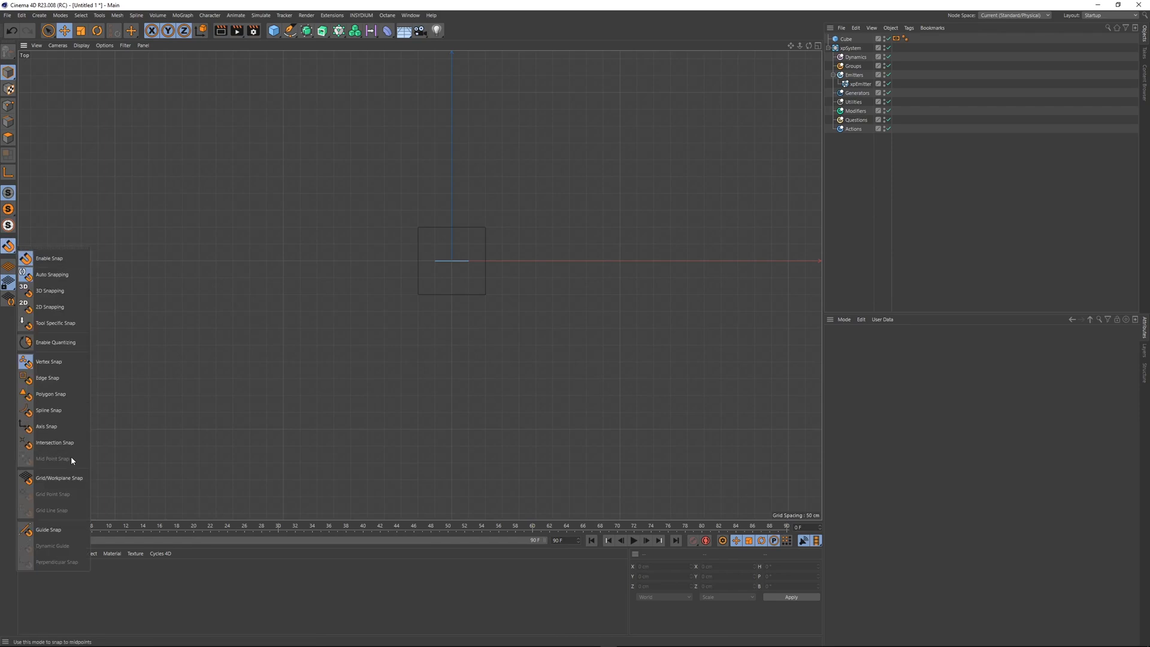
left_click(53, 479)
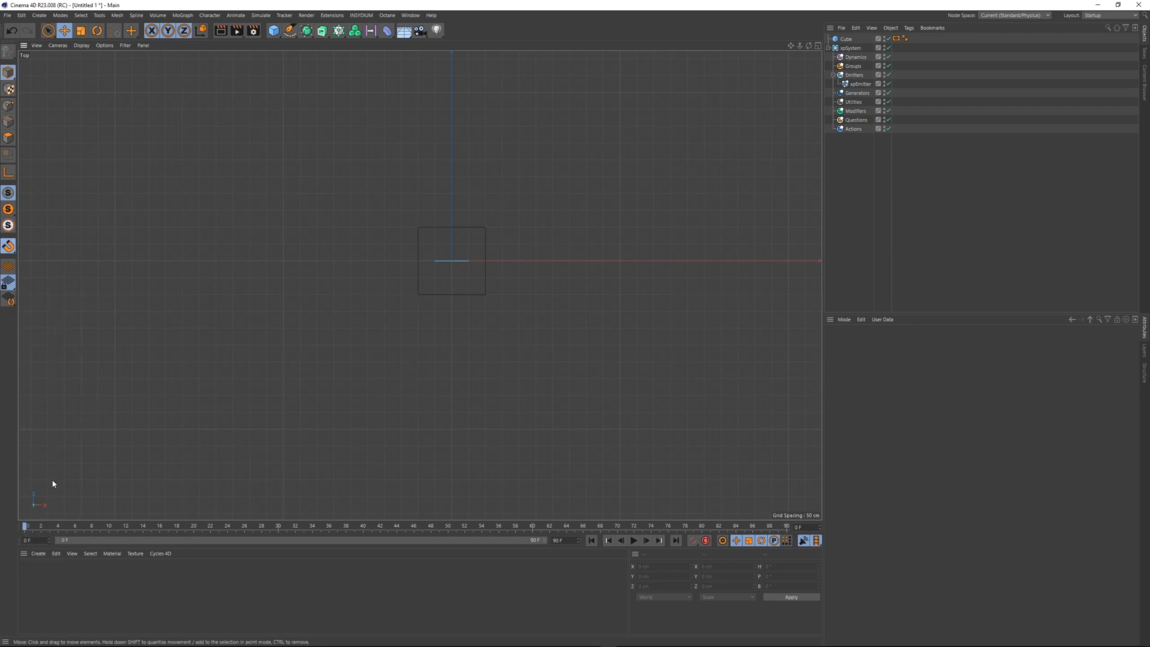
- Resize the cube along the grid lines to 900 cm in X and 500 cm in Z
left_click(463, 264)
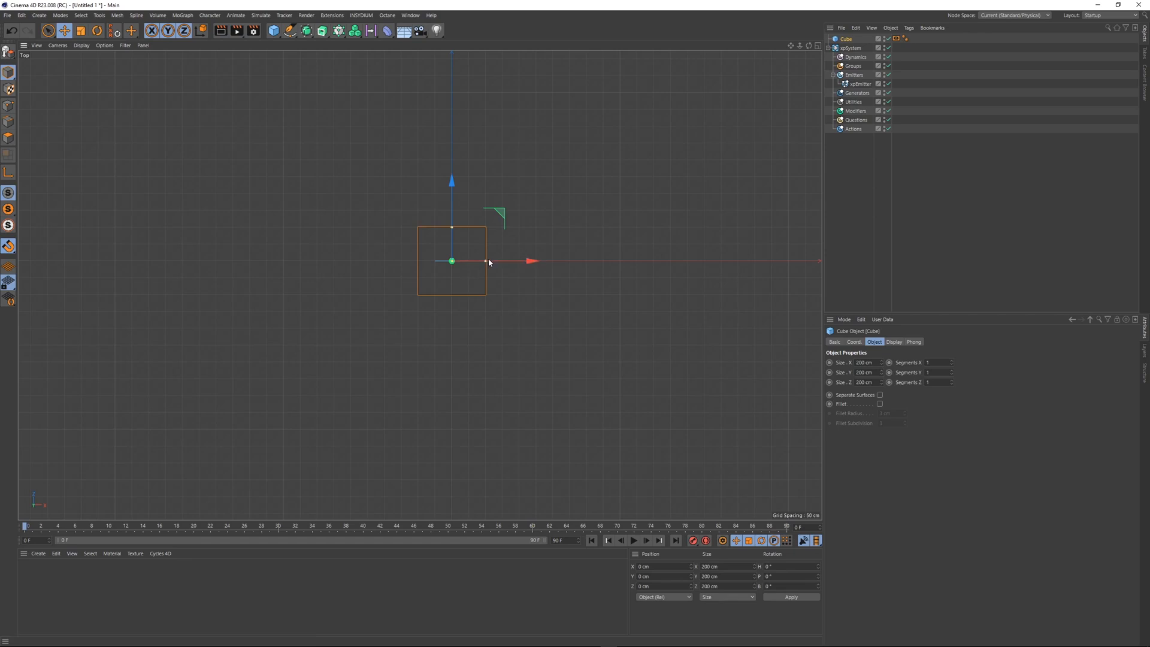
left_click_drag(488, 261, 570, 260)
left_click_drag(452, 228, 457, 178)
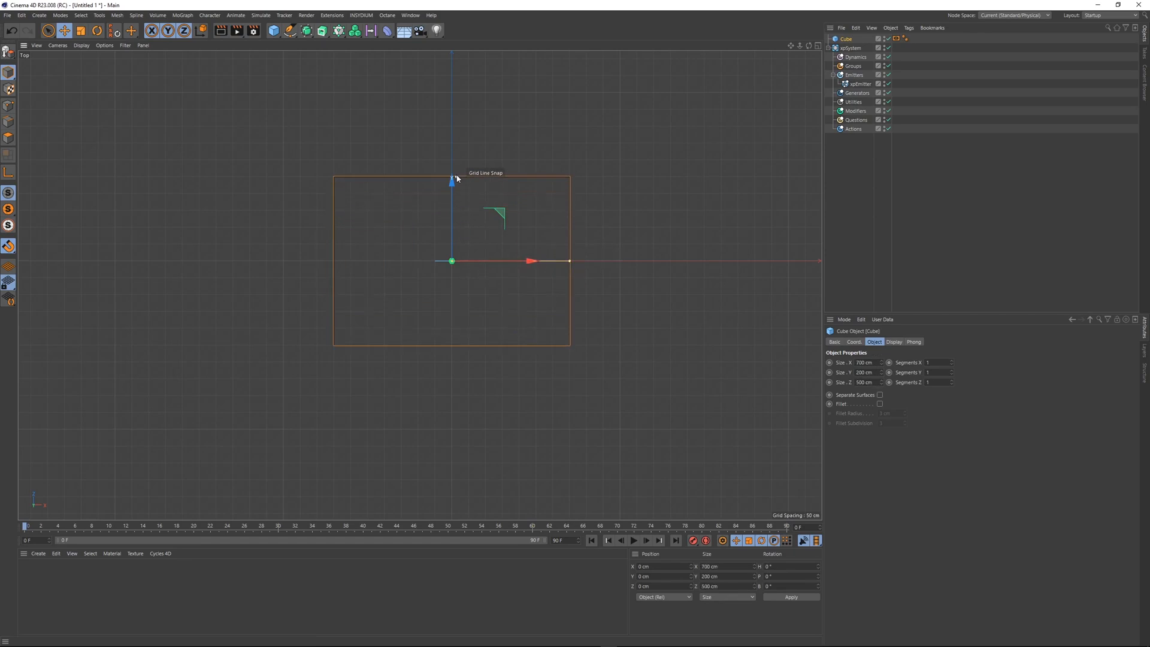
left_click_drag(567, 263, 591, 267)
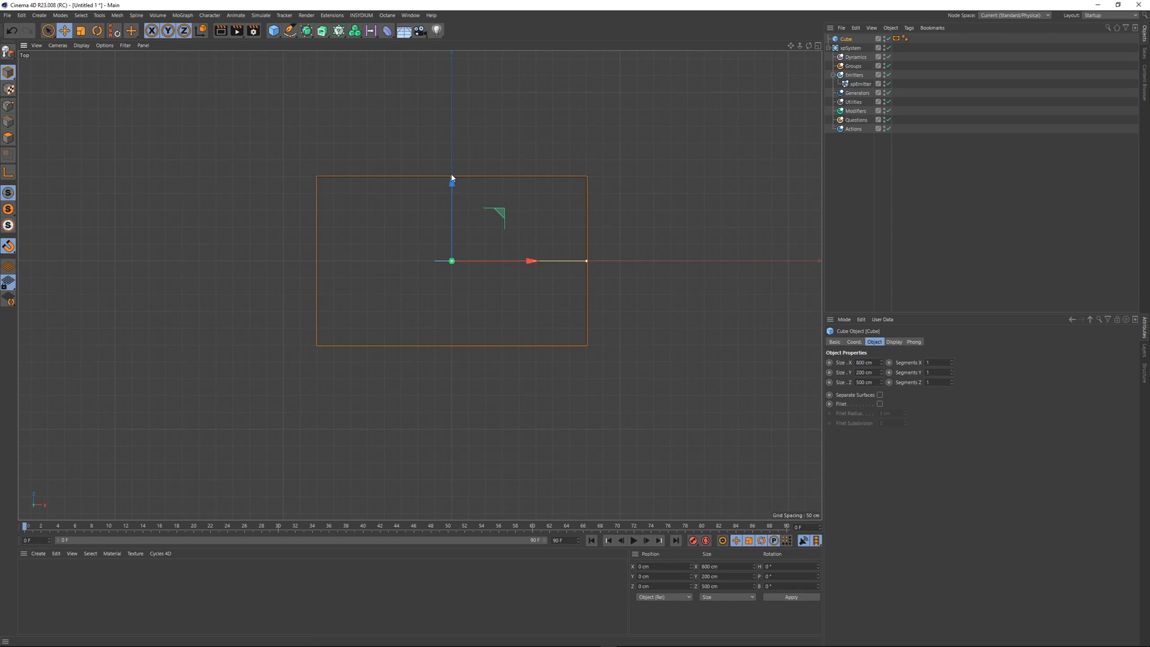
left_click_drag(452, 178, 458, 169)
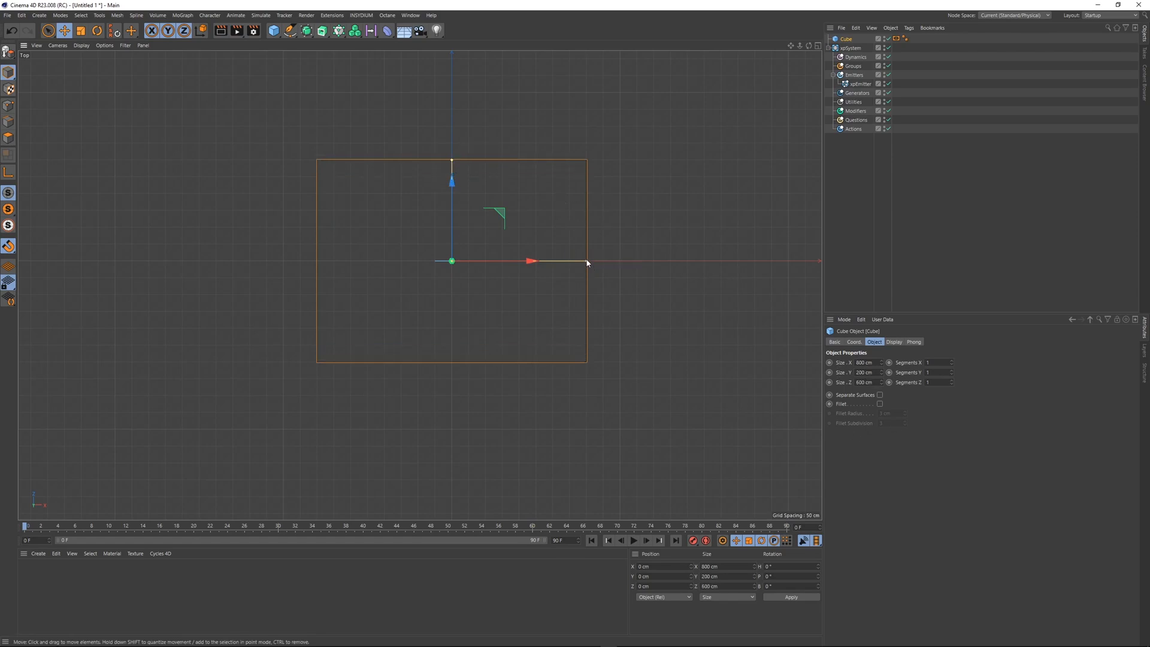
left_click_drag(587, 262, 605, 261)
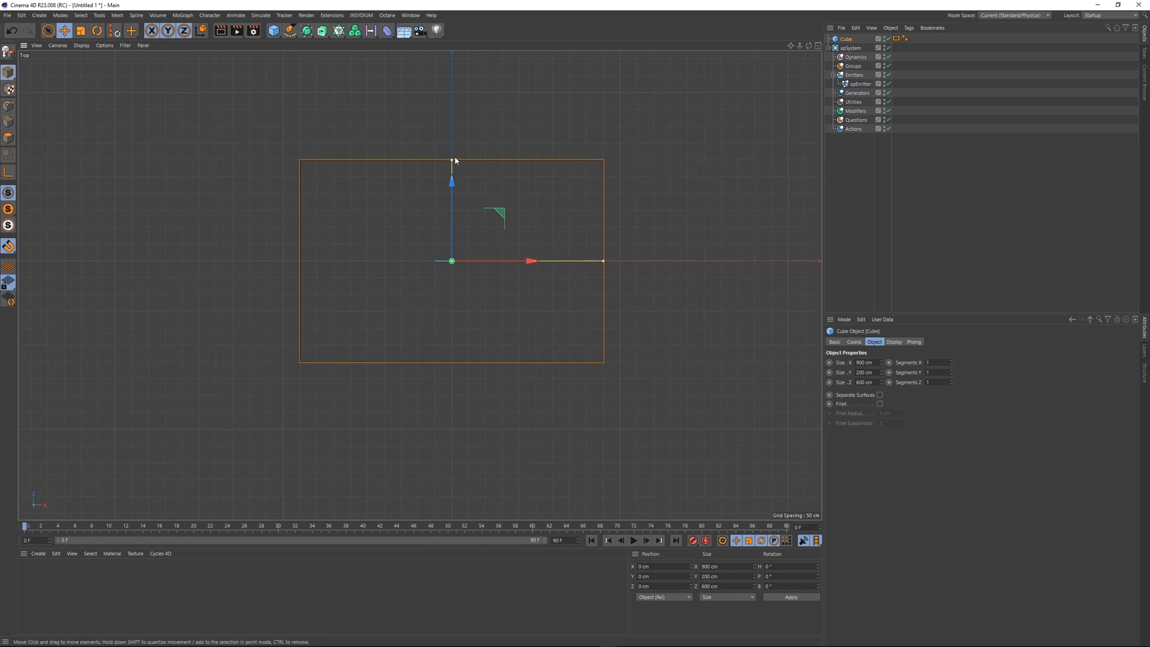
left_click_drag(452, 163, 421, 257)
- Flatten the cube in the side view to about 66 cm high, centred at about -16 cm in Y
key("F3")
left_click(947, 167)
key("F1")
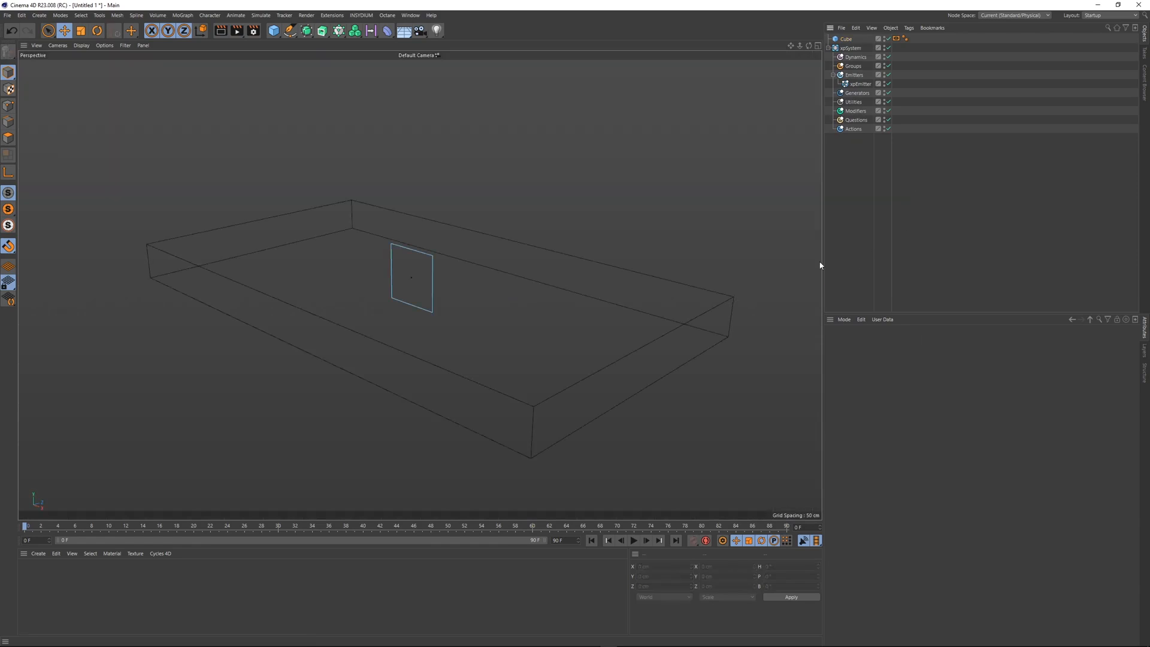
- Reduce the cube's X size to 800 cm in the top view and return to the perspective view
key("F2")
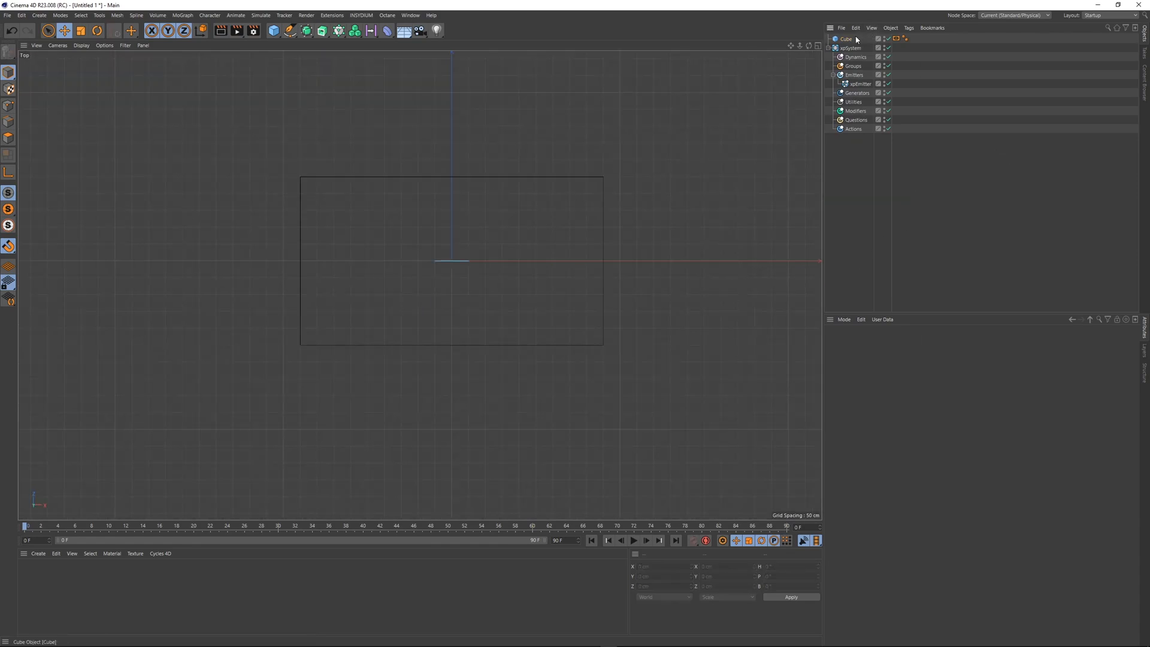
left_click(586, 262)
mouse_move(586, 261)
left_mouse_down()
mouse_move(570, 259)
mouse_move(587, 262)
left_mouse_up()
key("F1")
left_click(454, 280)
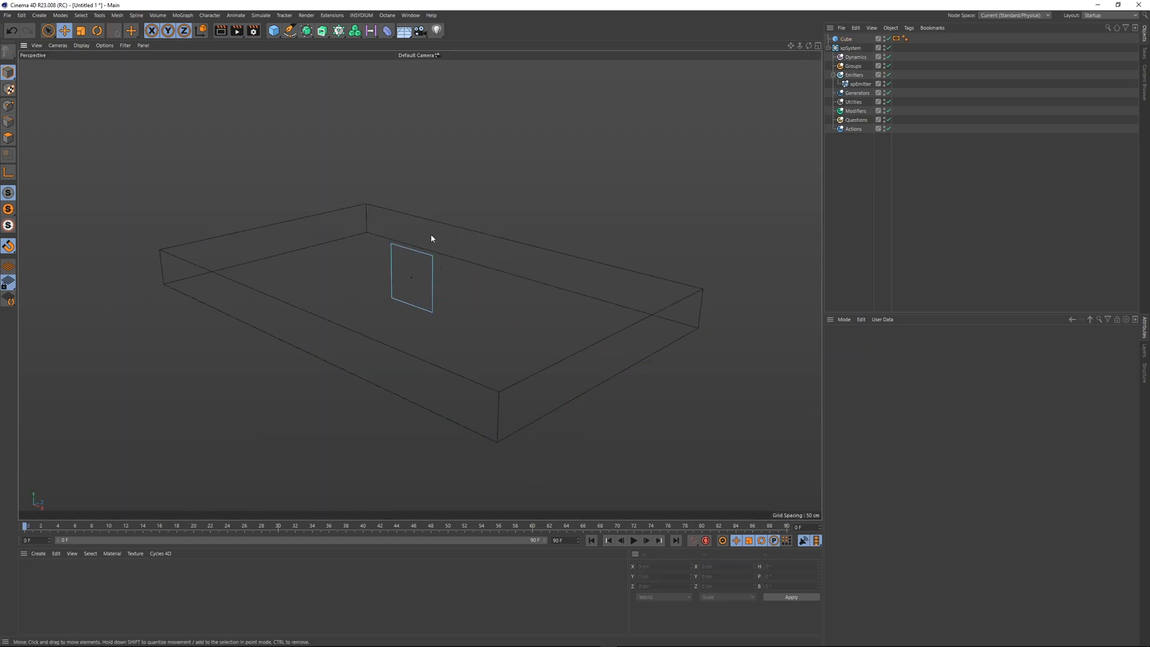
mouse_move(431, 238)
left_mouse_down("alt")
mouse_move(419, 282)
mouse_move(437, 265)
mouse_move(418, 224)
left_mouse_up("alt")
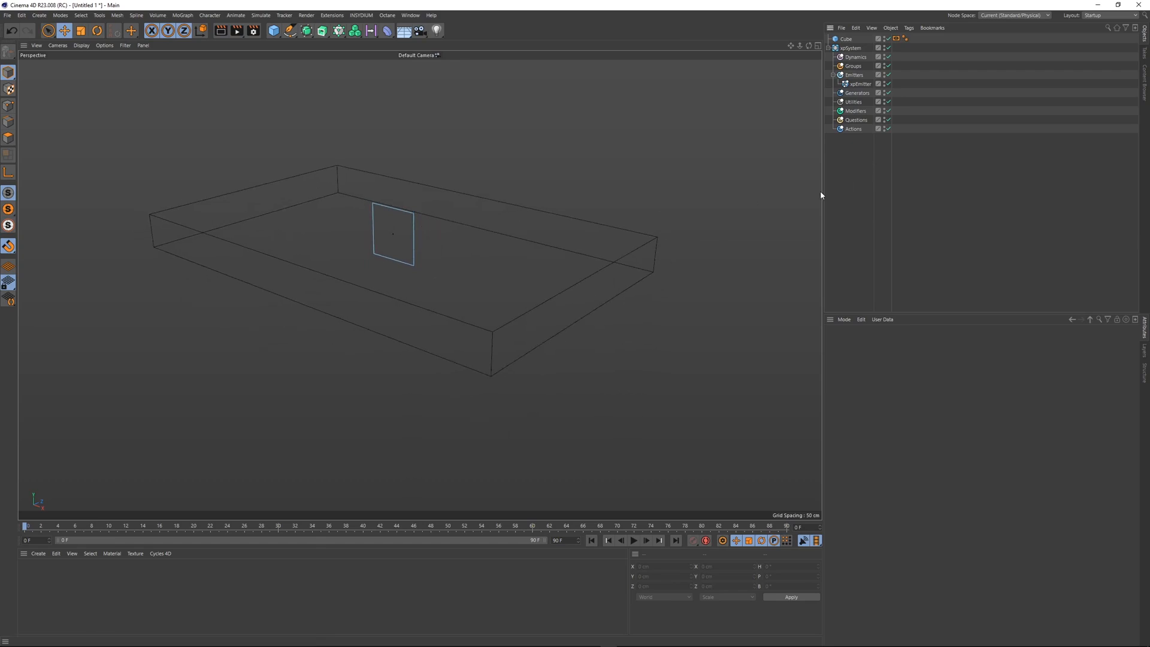
- Set the xpEmitter's shape to Object with the Cube as its source object, and preview the emission
left_click(861, 84)
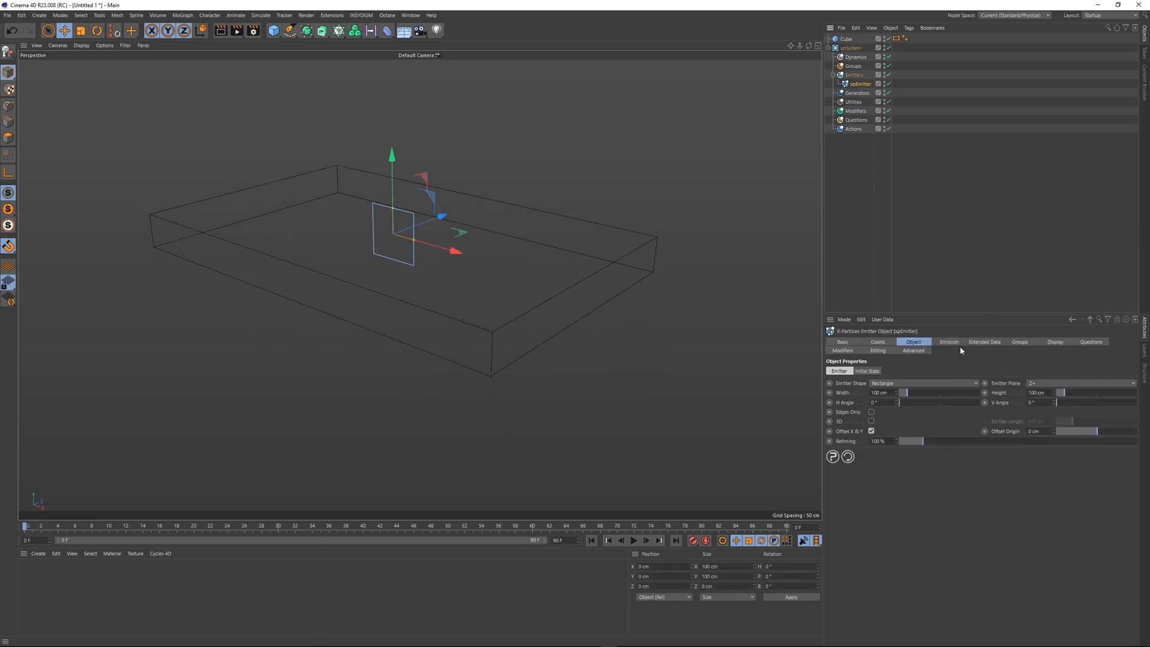
left_click(923, 383)
left_click(888, 454)
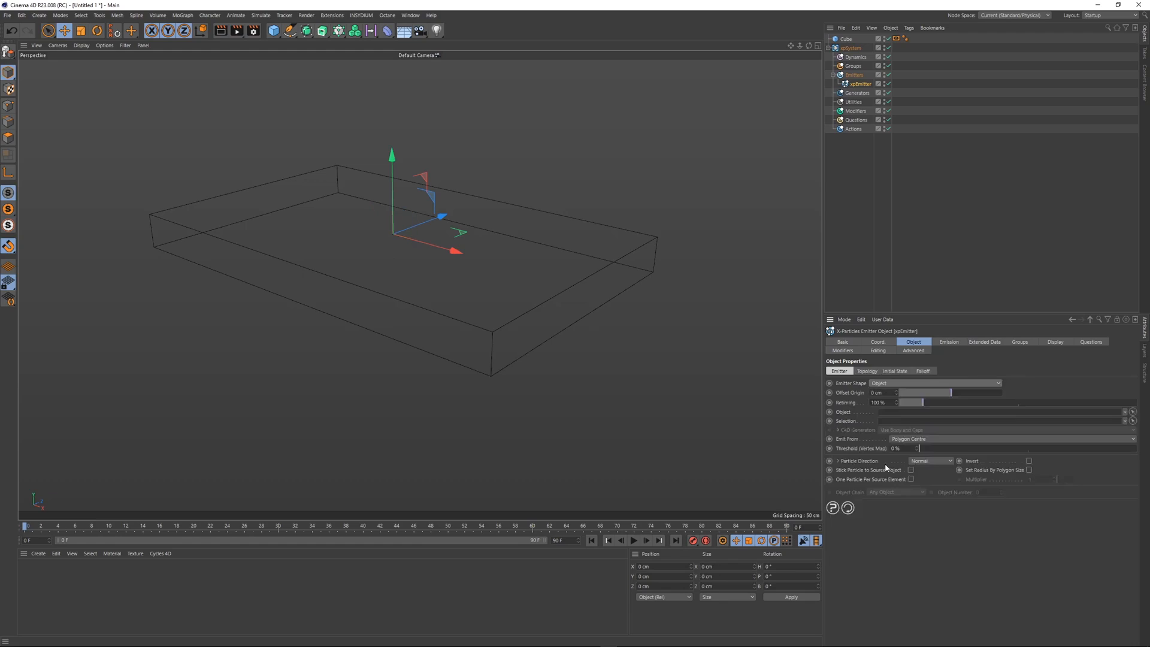
left_click_drag(846, 39, 1010, 310)
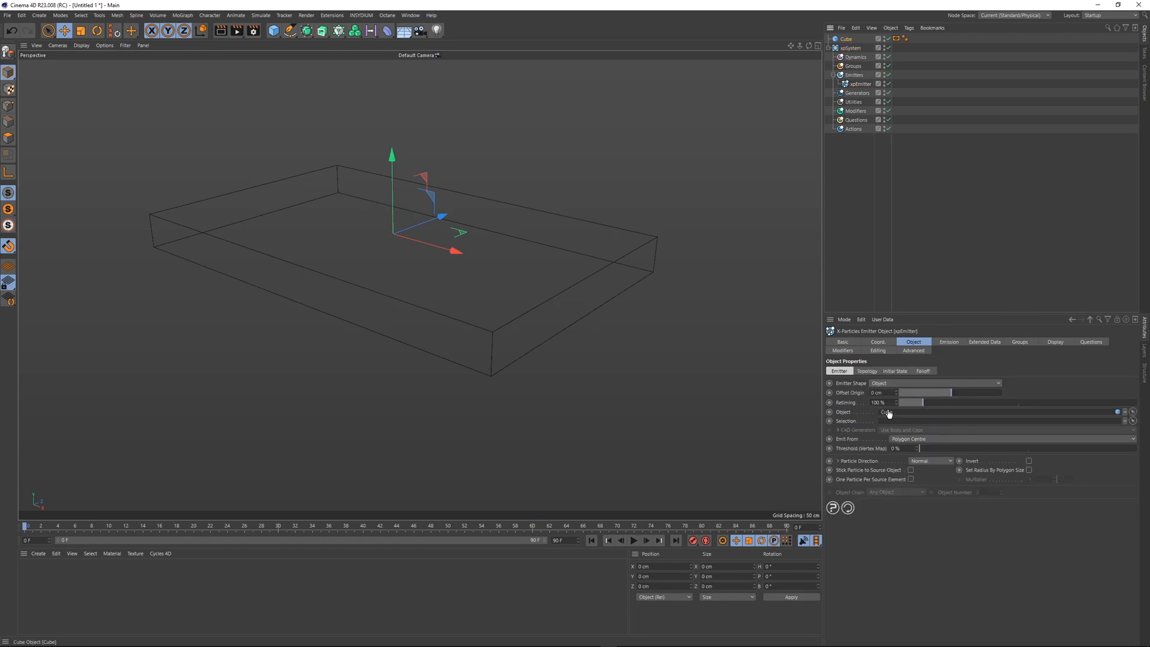
left_click_drag(889, 413, 891, 413)
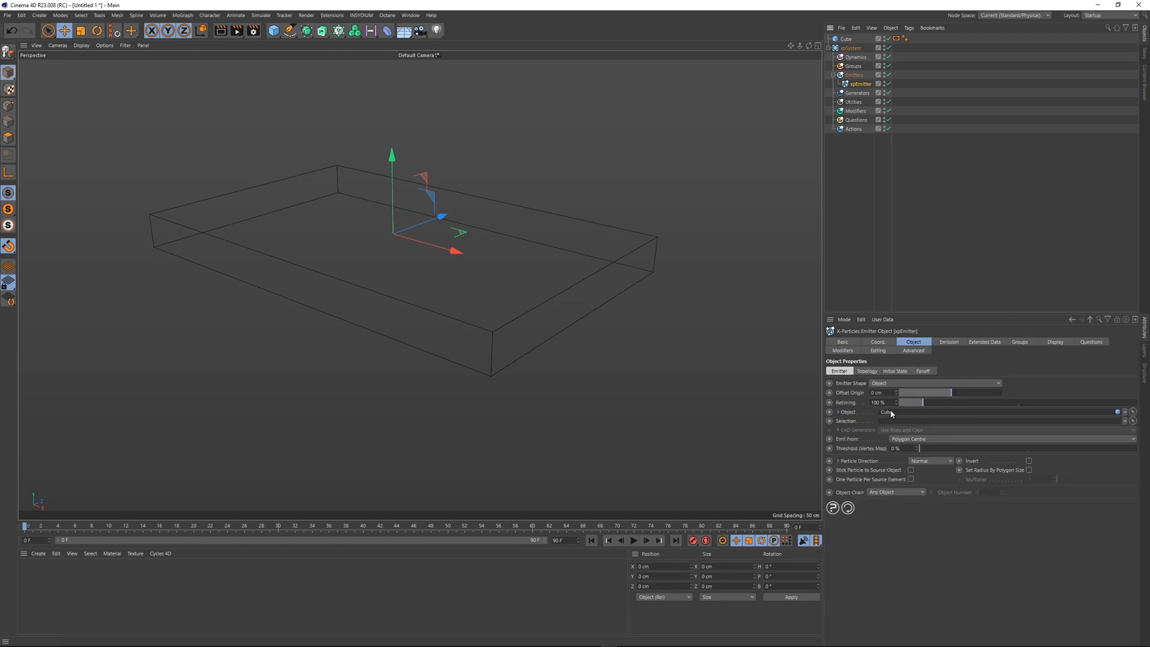
left_click(634, 541)
left_click(634, 541)
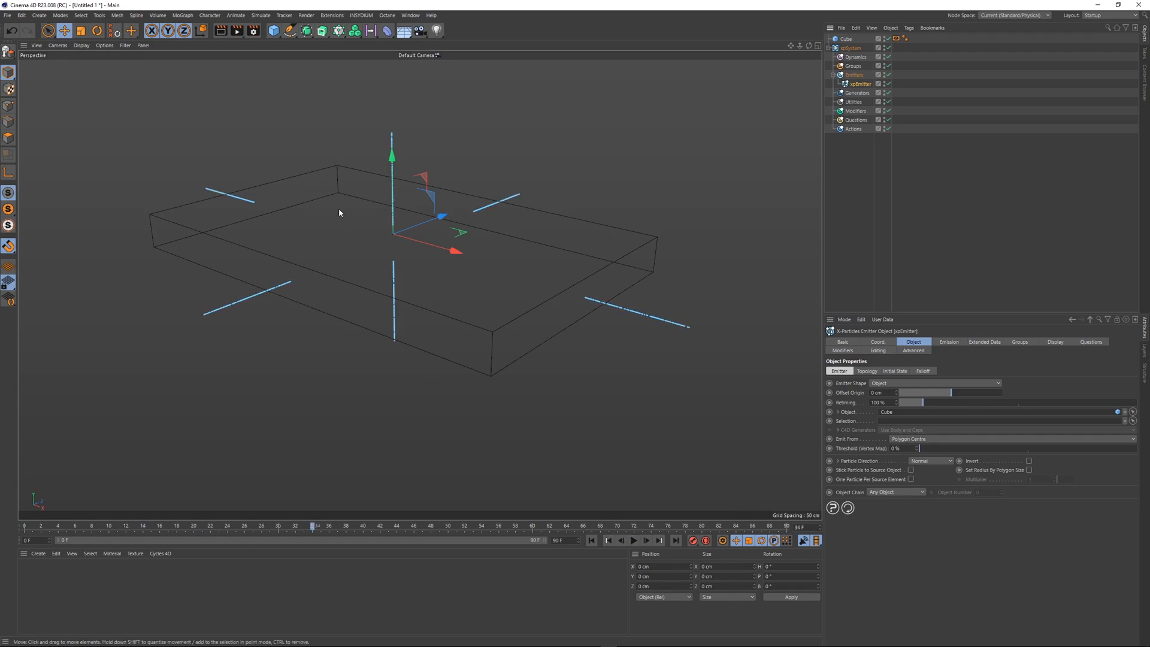
- Make the emitter emit from Object Volume and replay the simulation from the first frame
left_click(923, 440)
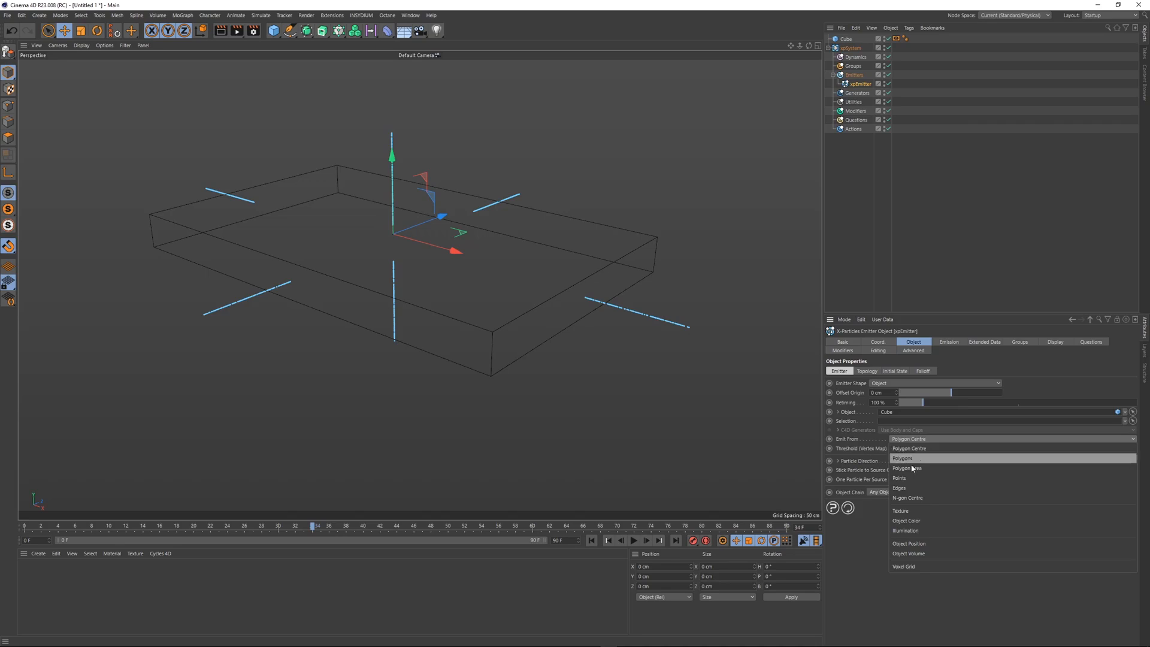
left_click(909, 554)
left_click(592, 541)
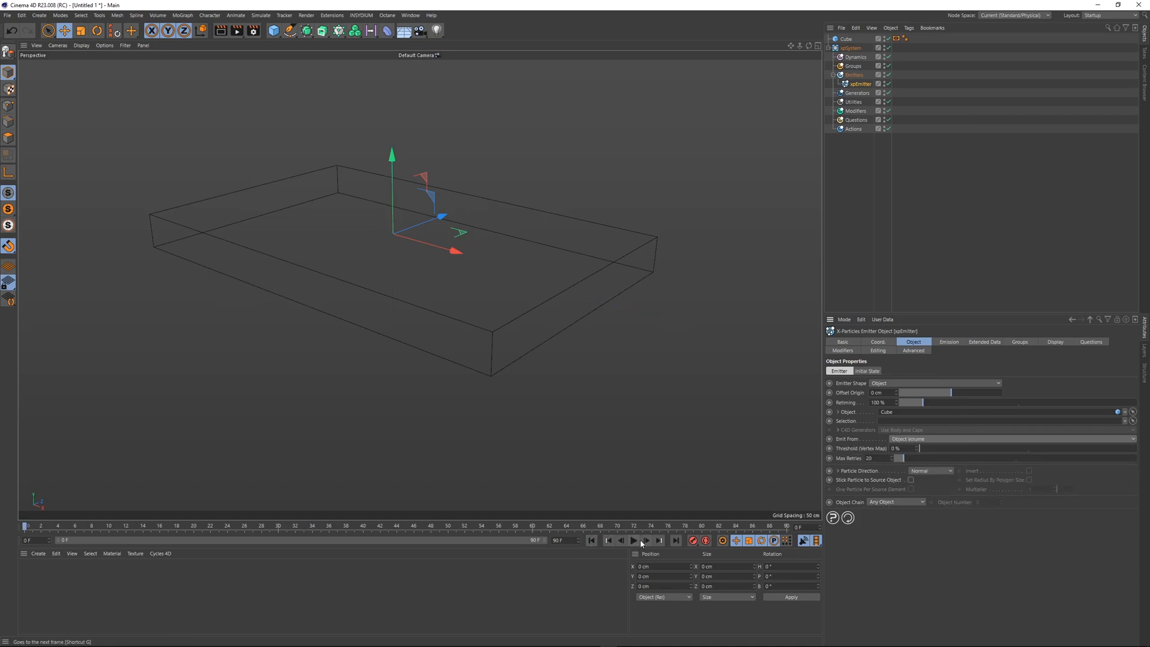
left_click(634, 541)
left_click(634, 541)
- Add an xpCollider tag to the cube with collision normals set to Inside, and replay the simulation from the start
right_click(847, 38)
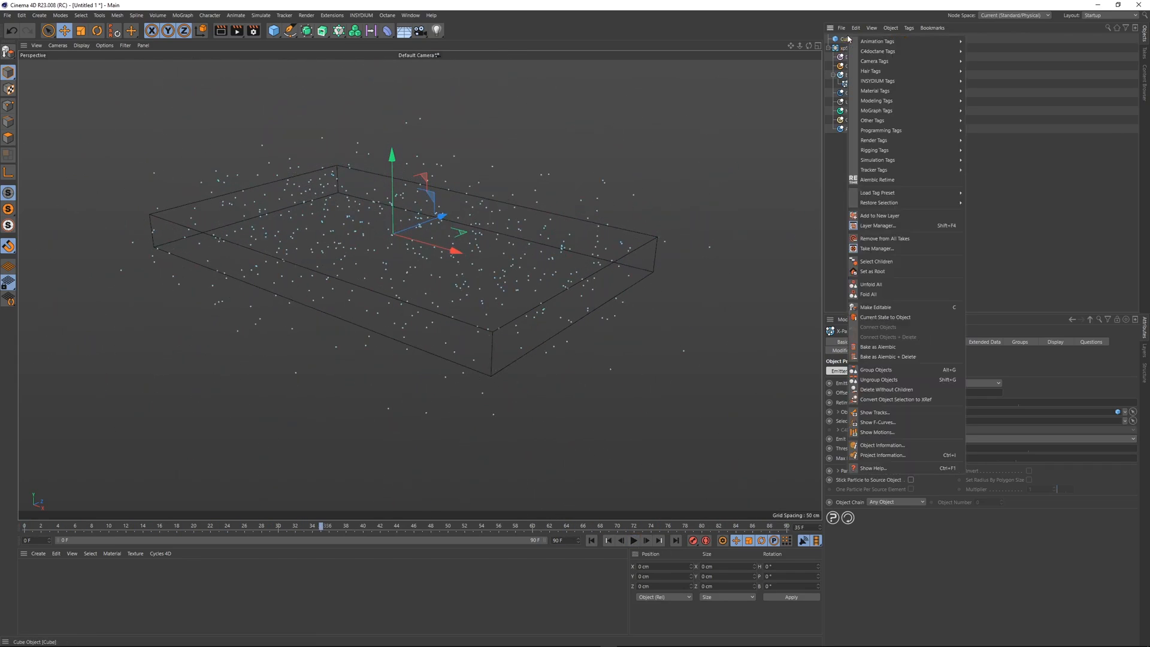
mouse_move(935, 81)
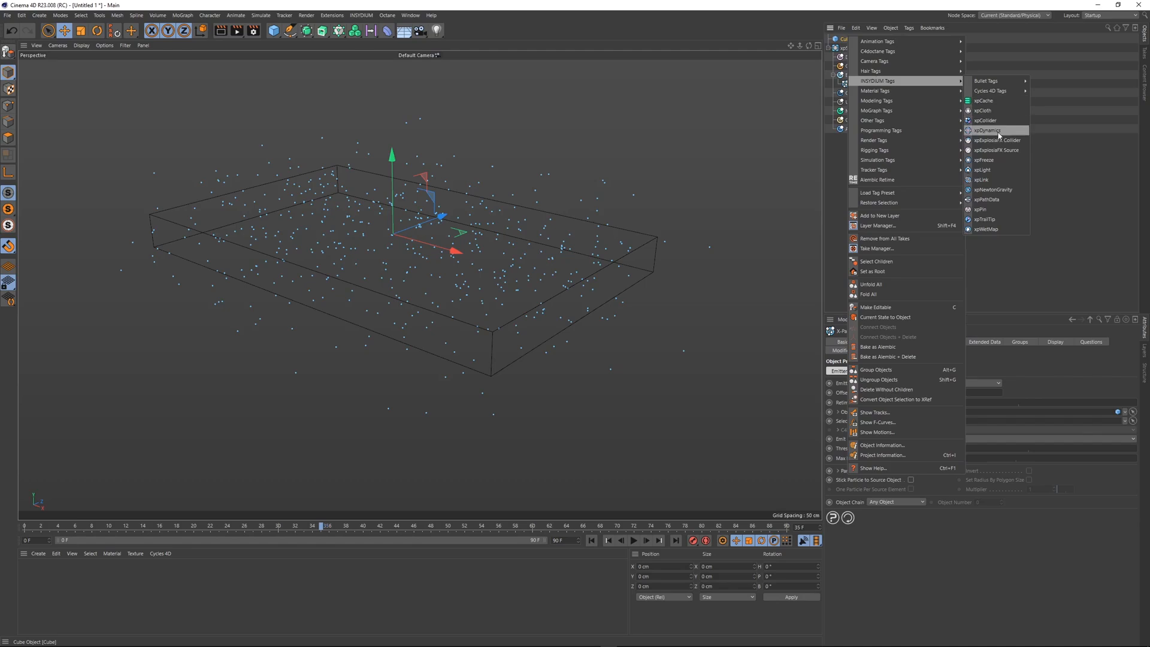
left_click(985, 120)
left_click(881, 413)
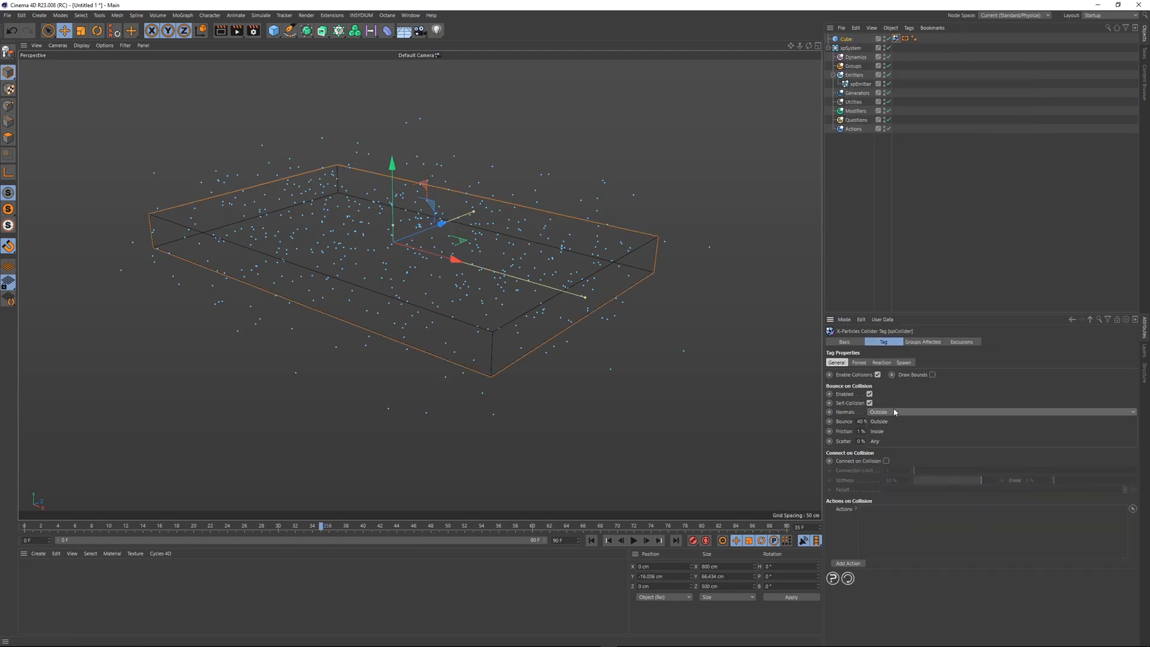
left_click(877, 431)
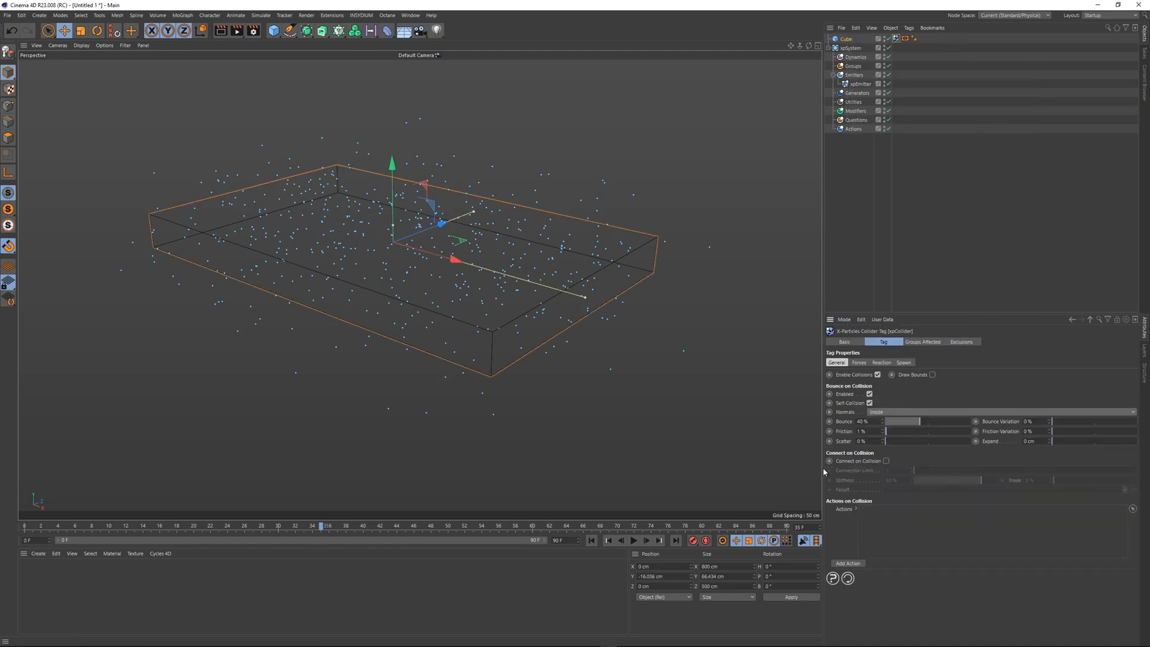
left_click(592, 540)
left_click(634, 540)
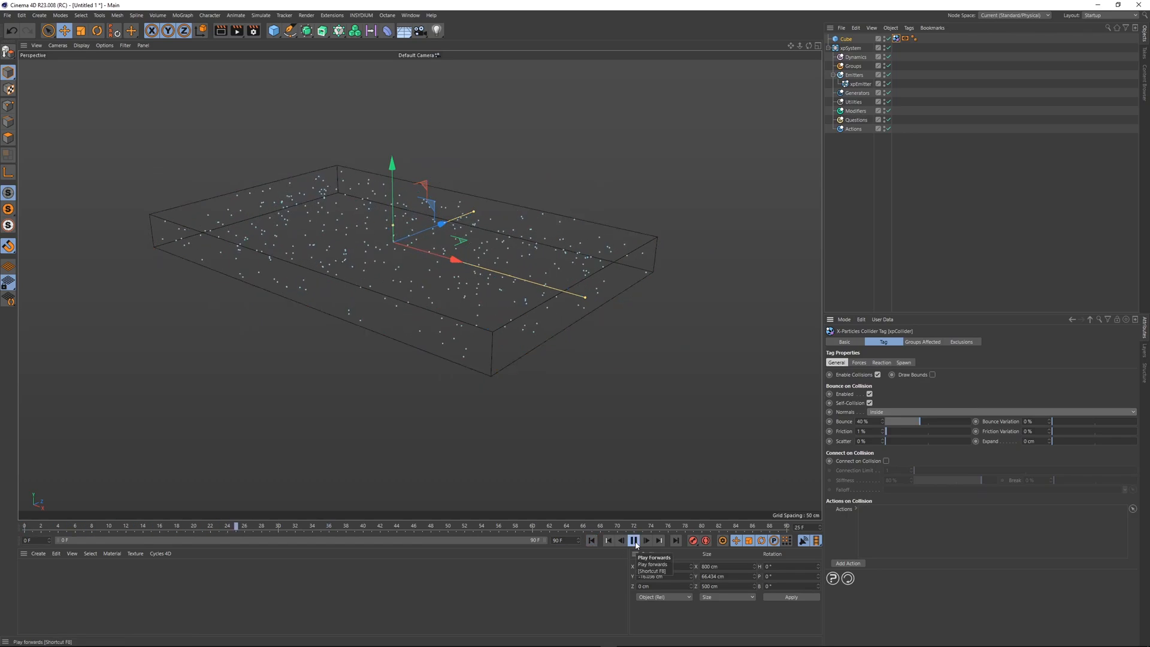
left_click(634, 540)
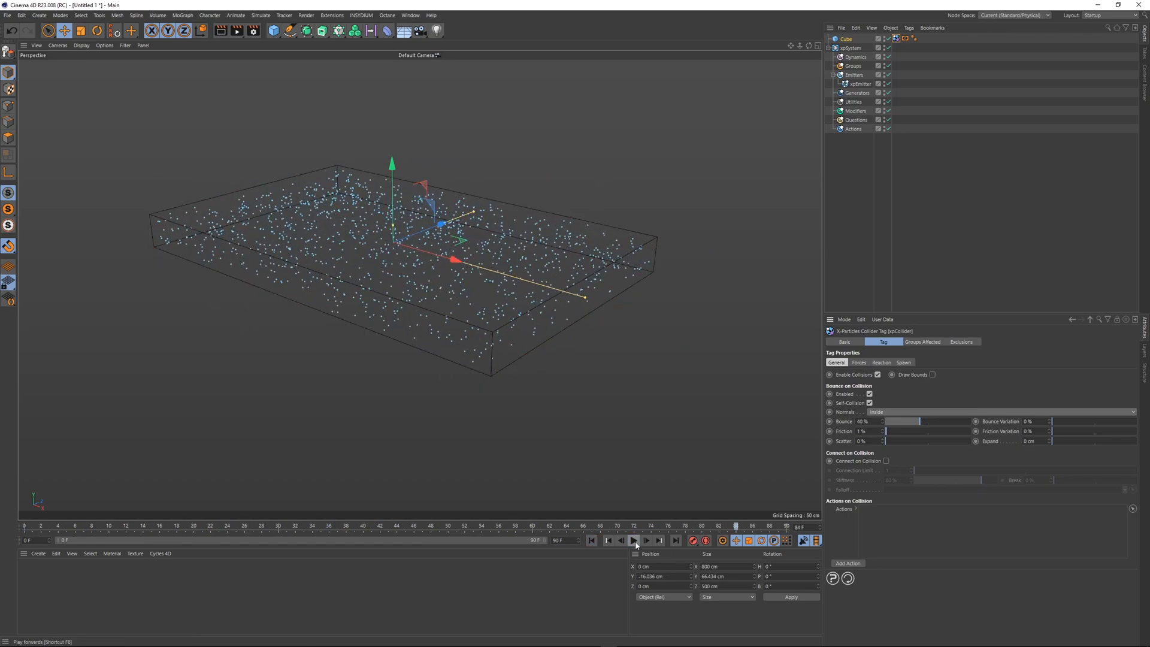
- Delete the xpCollider tag from the cube
left_click(898, 66)
left_click(897, 38)
key("Delete")
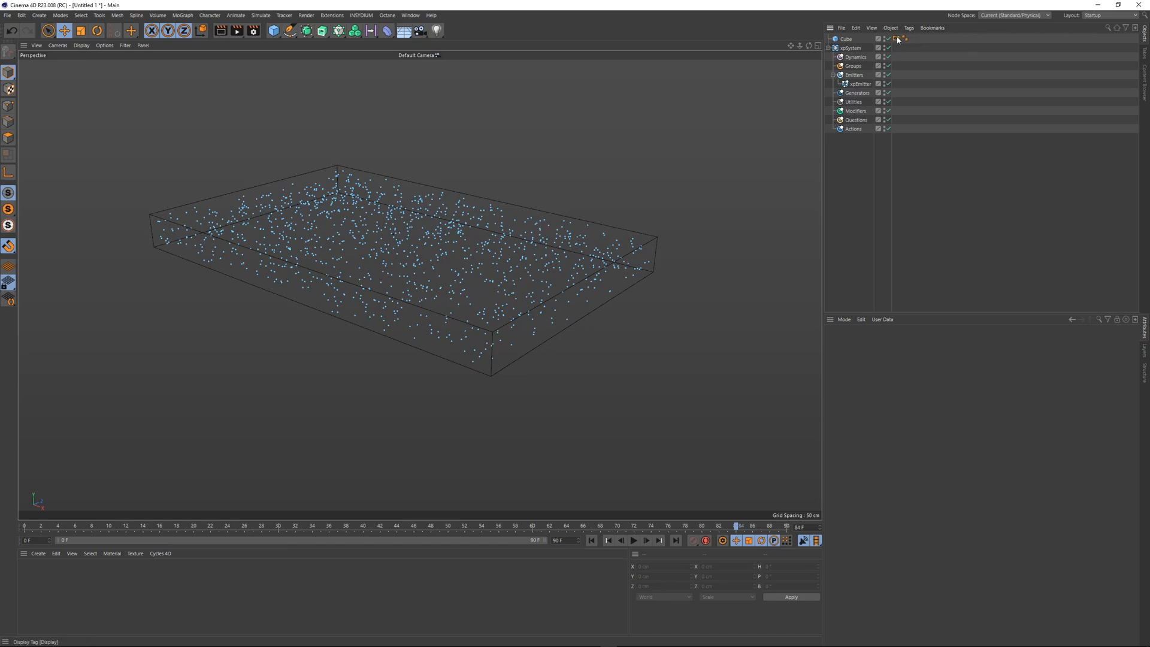
- Add an xpFluidFLIP object to the Dynamics folder and preview the simulation
left_click(853, 58)
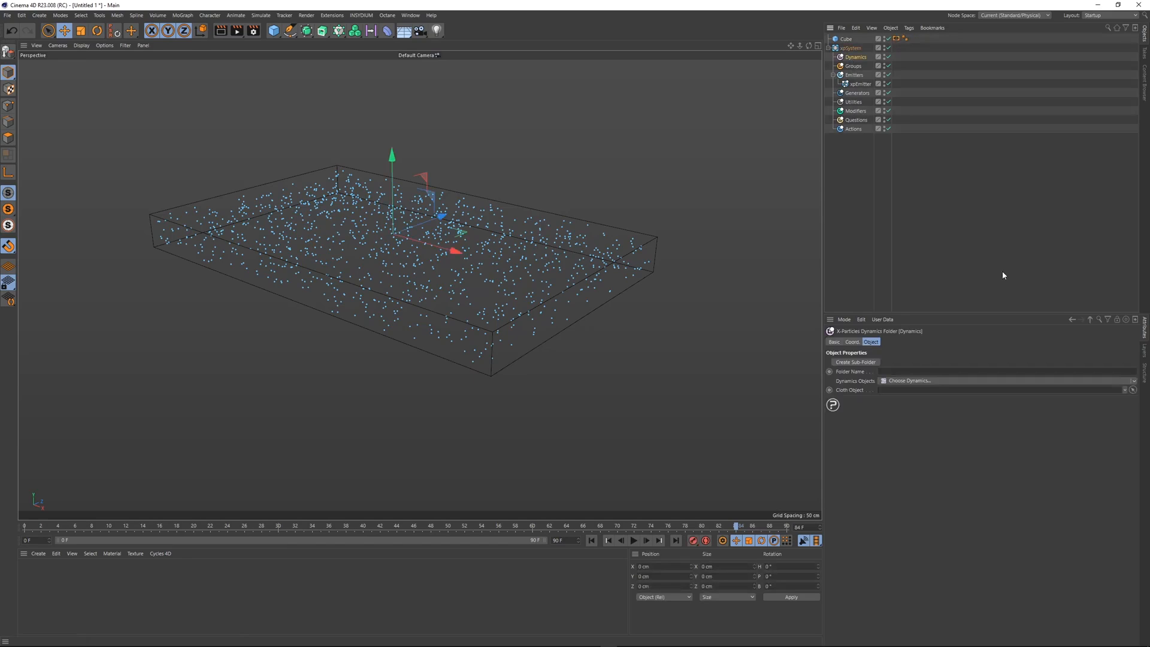
left_click(1134, 382)
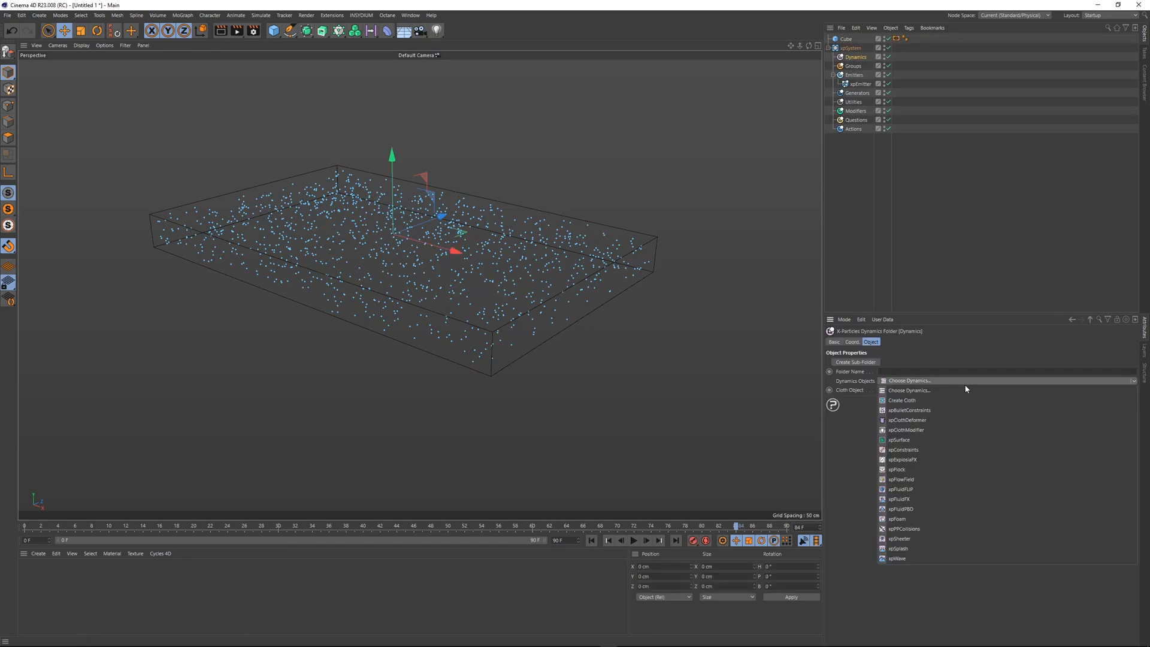
left_click(914, 490)
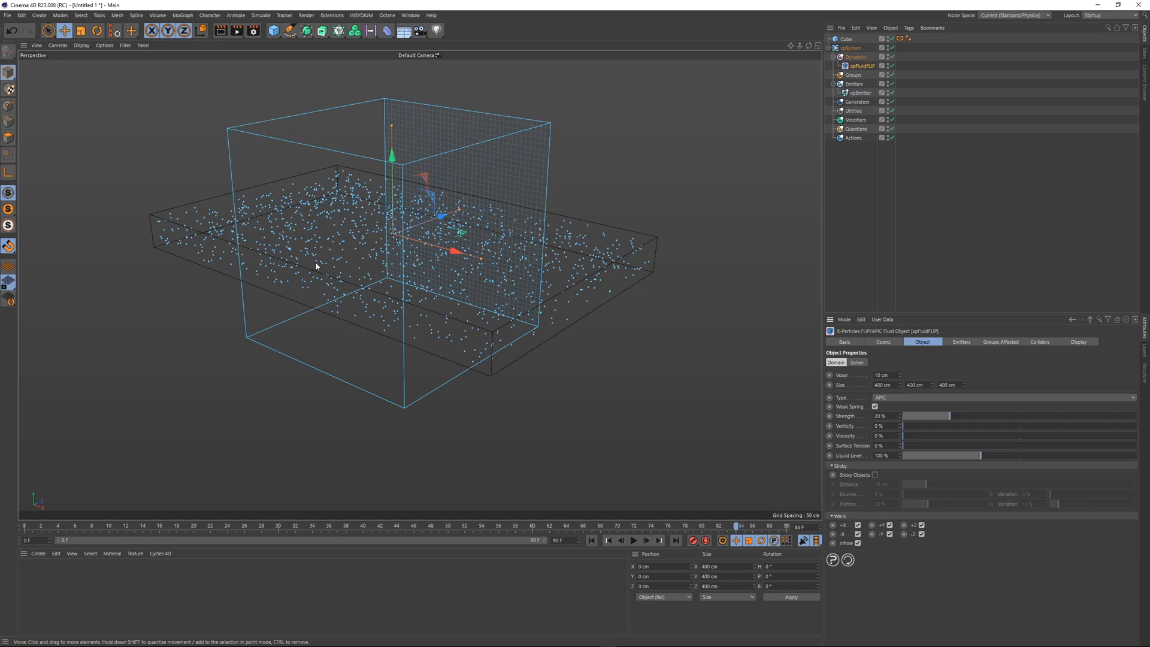
left_click(634, 542)
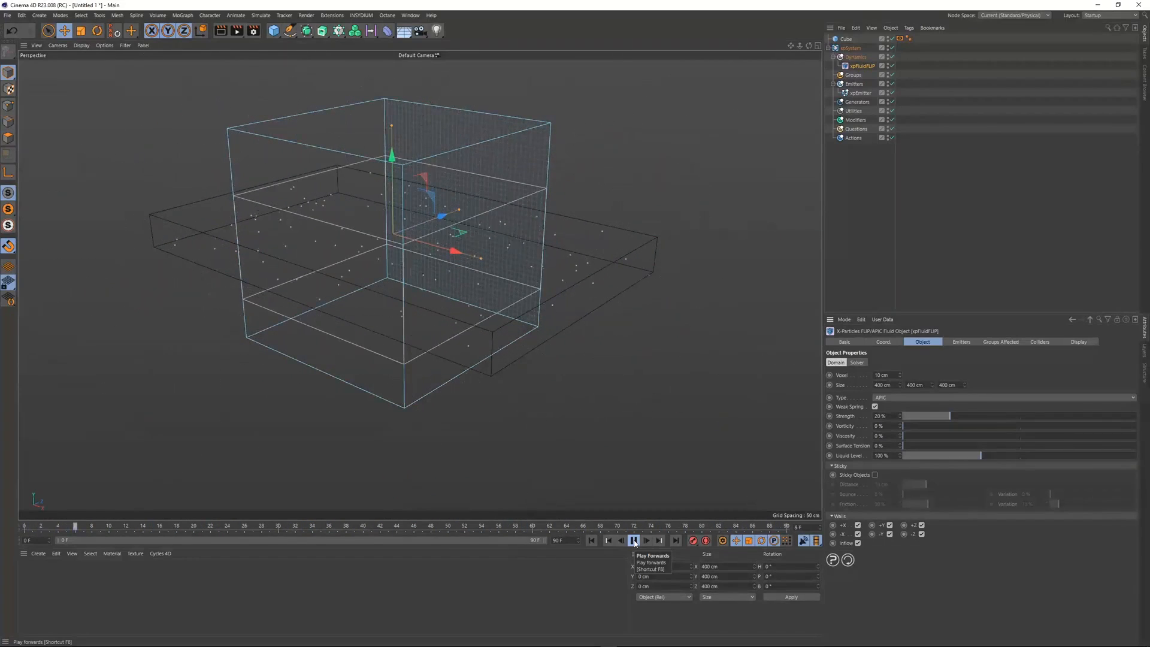
left_click(634, 542)
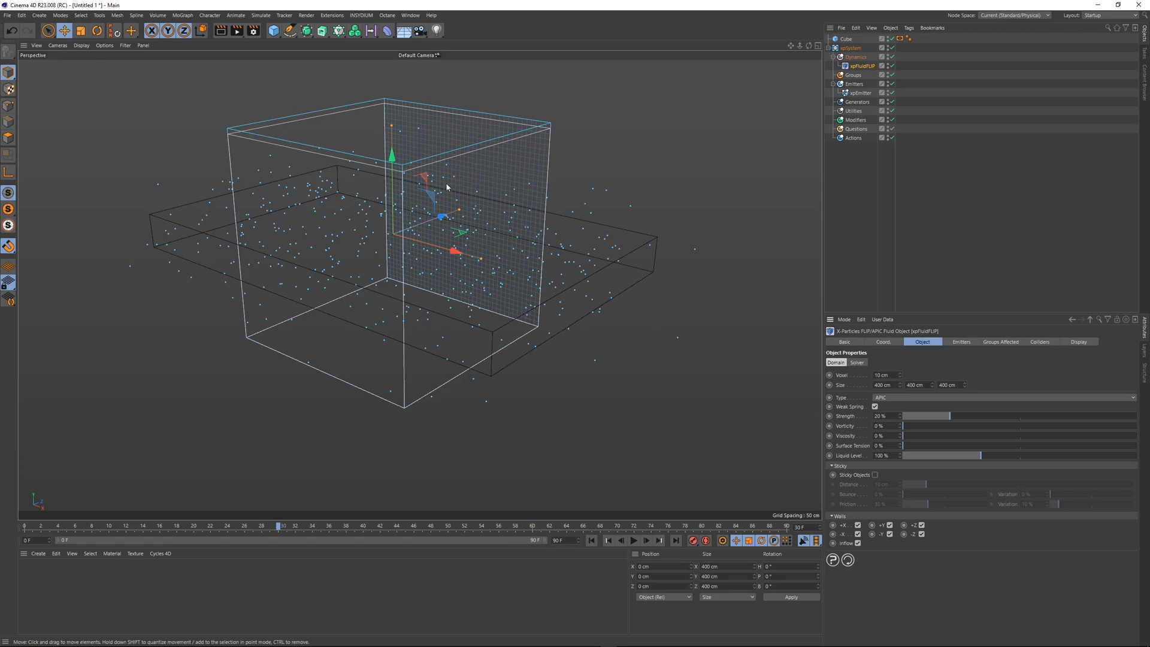
- Resize the xpFluidFLIP domain around the cube to about 800 cm wide, 104 cm high and 509 cm deep
key("F2")
left_click_drag(519, 264, 588, 265)
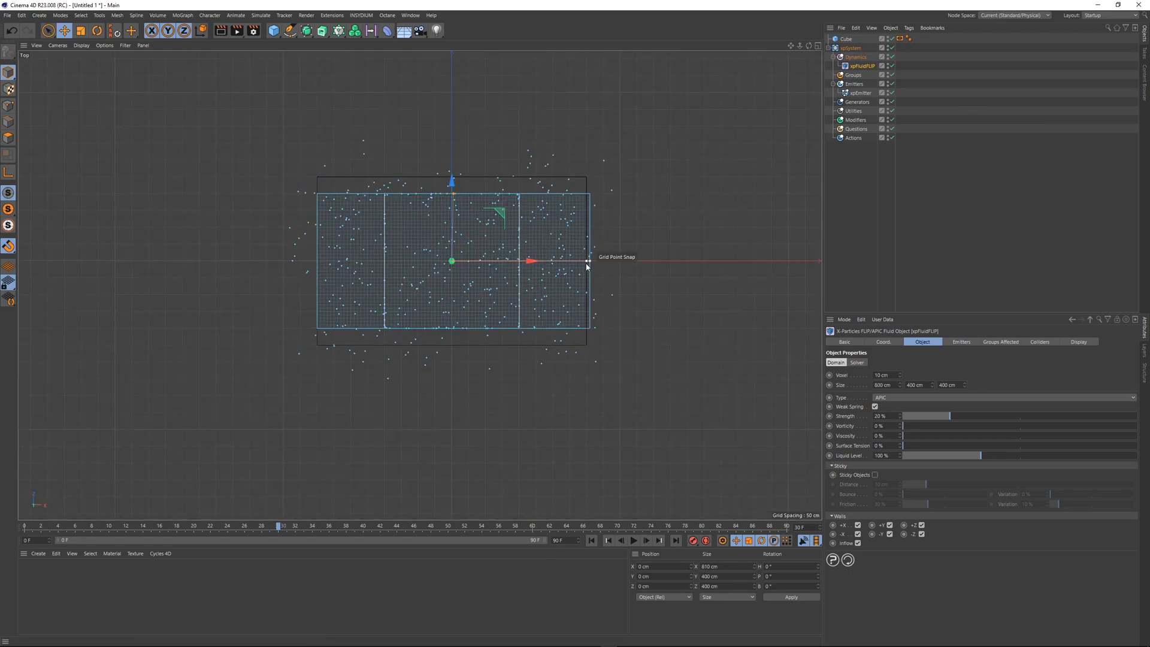
left_click_drag(453, 193, 455, 179)
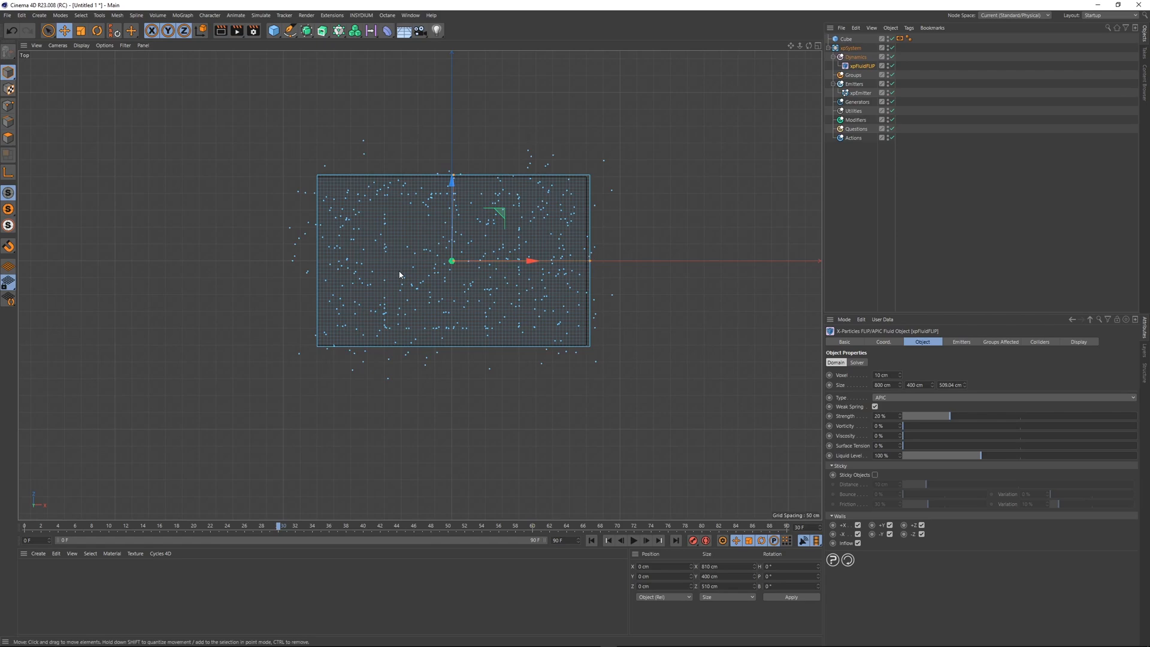
key("F3")
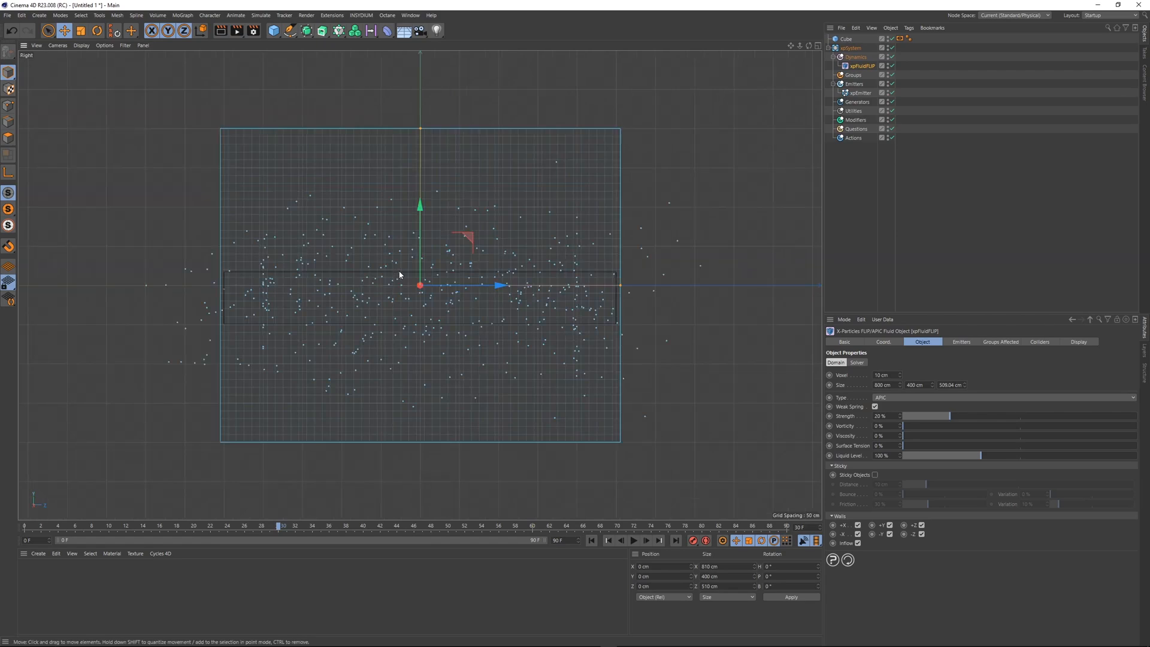
left_click_drag(422, 128, 422, 248)
- Reset the simulation, reduce the cube's height to about 55 cm and position it at the bottom of the fluid domain
left_click(430, 273)
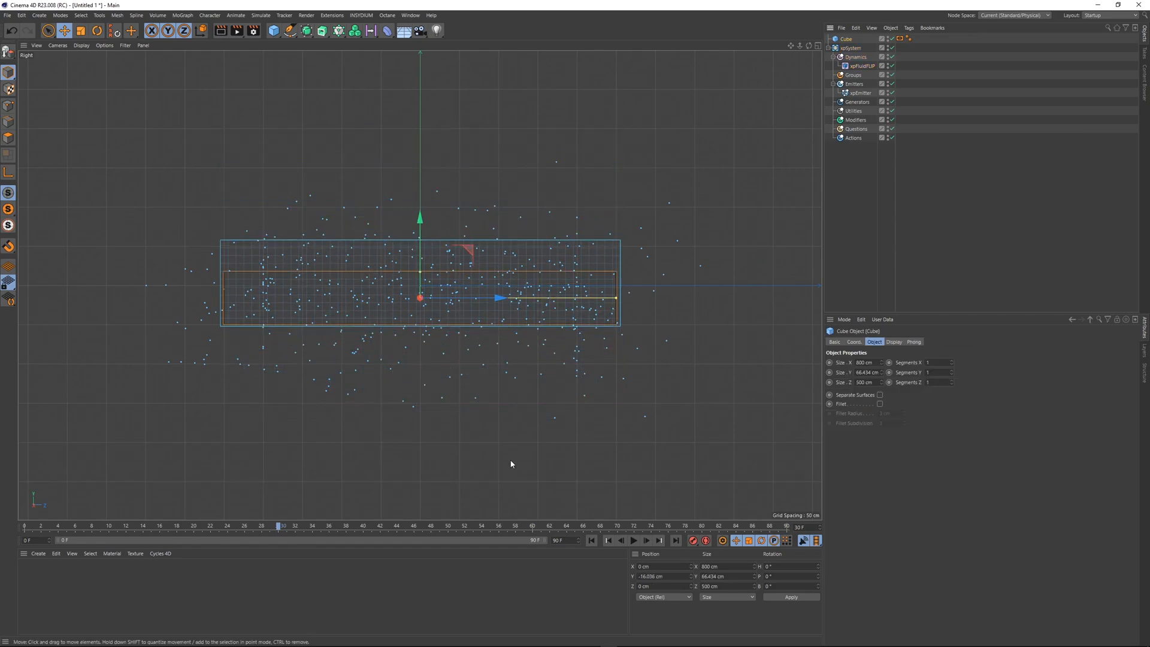
left_click(593, 540)
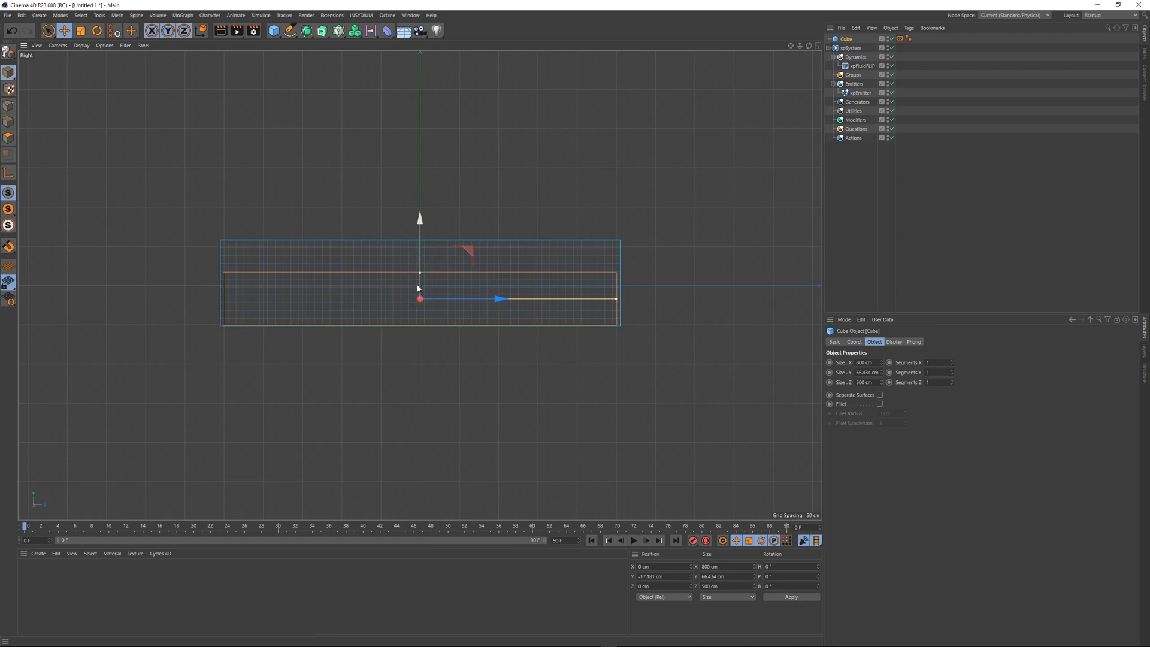
left_click_drag(420, 272, 420, 269)
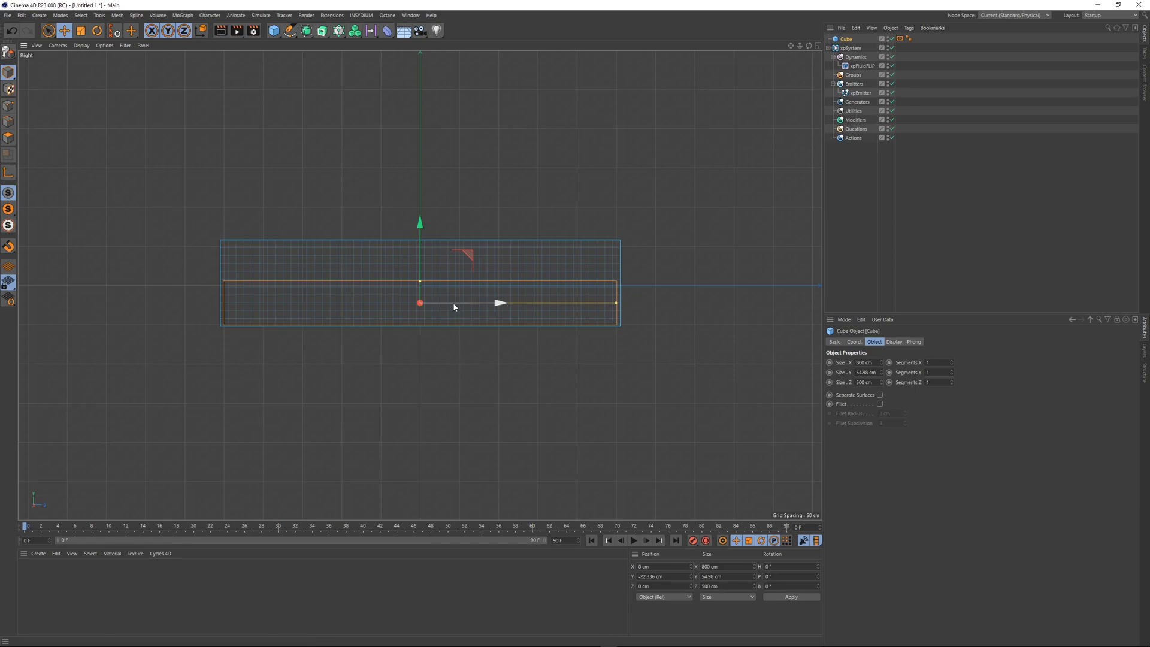
key("F1")
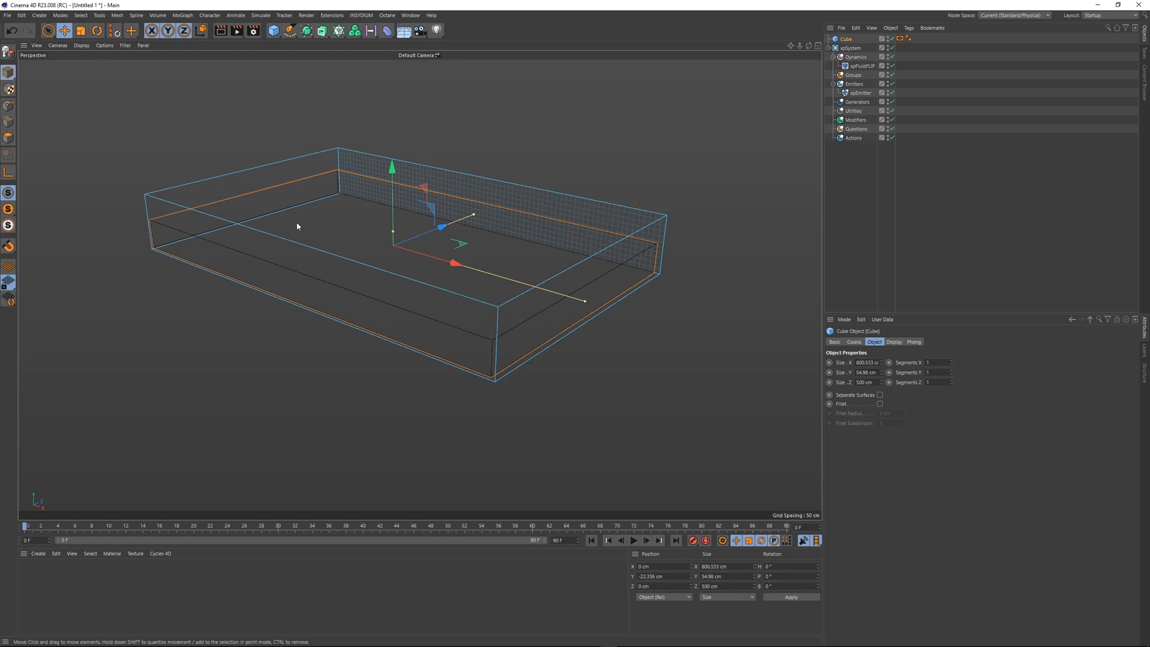
- Adjust the xpFluidFLIP domain's width to about 804 cm to fit the cube more closely, and preview the simulation
key("F2")
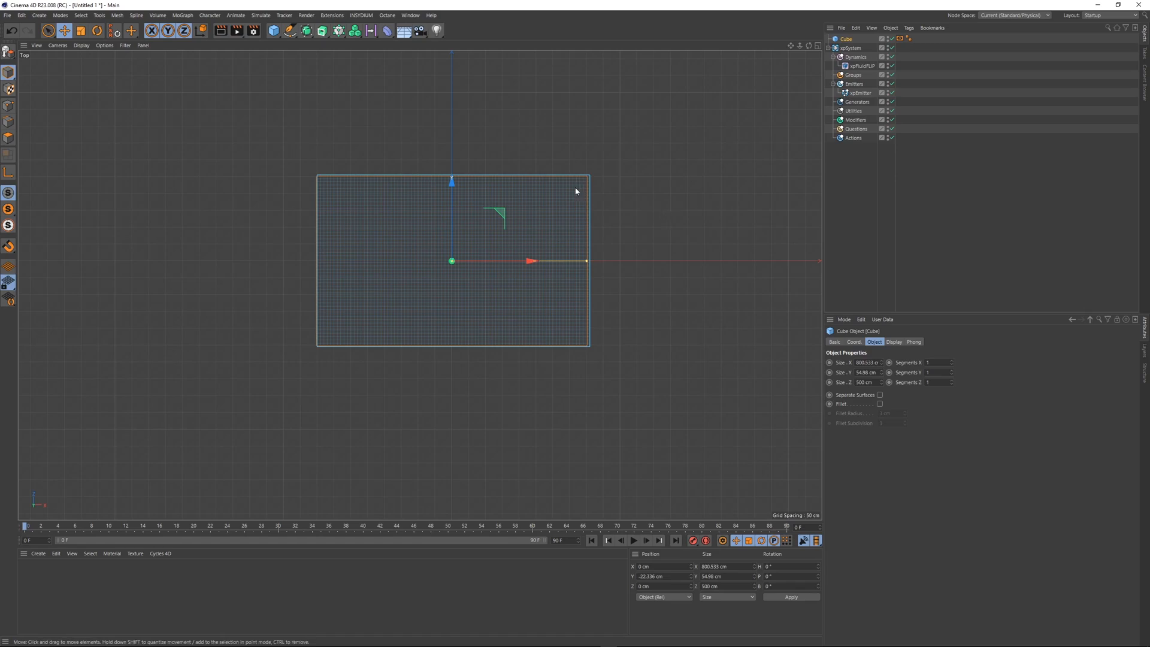
left_click(490, 266)
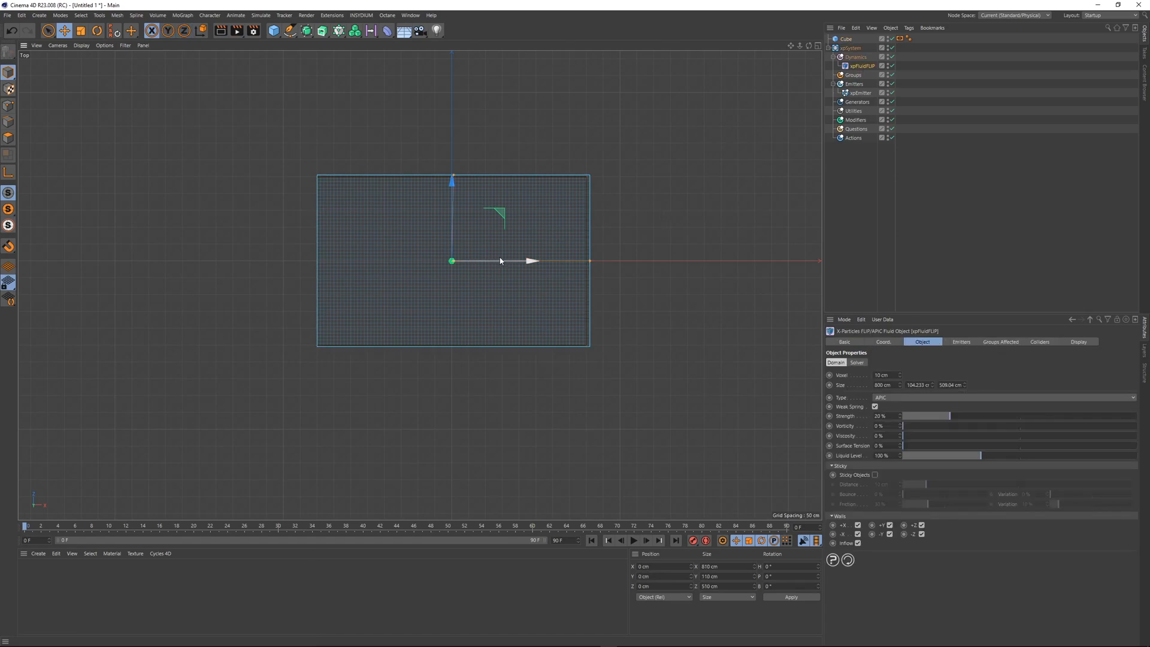
left_click_drag(590, 260, 589, 266)
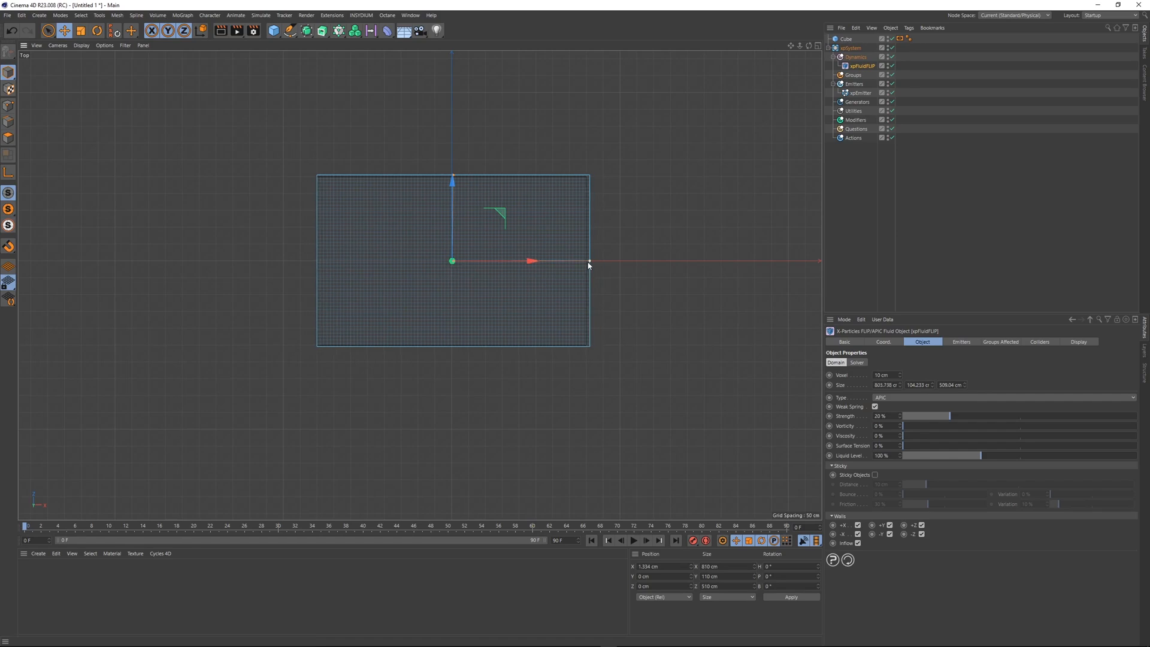
left_click(942, 200)
key("F1")
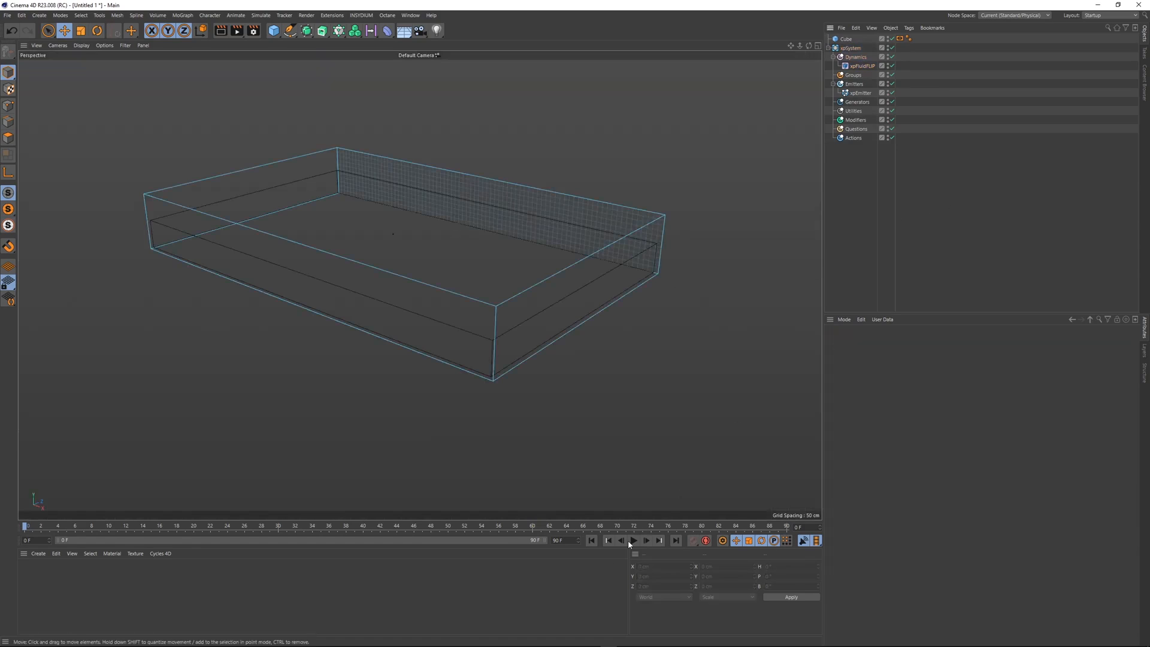
left_click(634, 541)
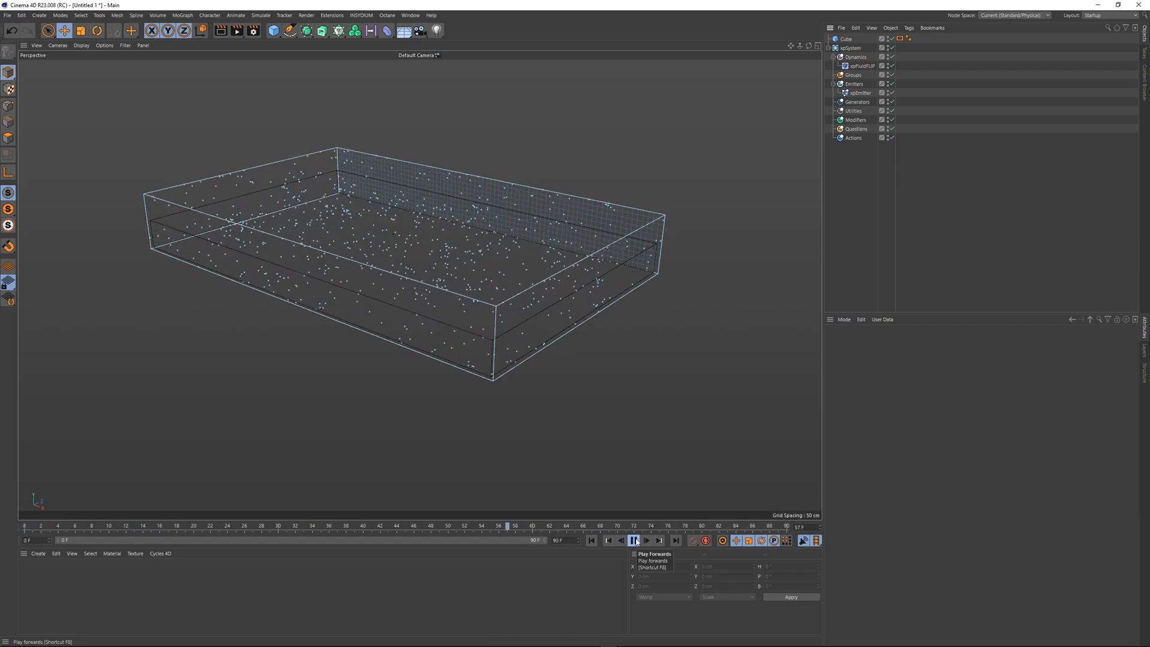
left_click(634, 542)
- Add an xpGravity motion modifier to the Modifiers folder and replay the simulation from the first frame
left_click(856, 120)
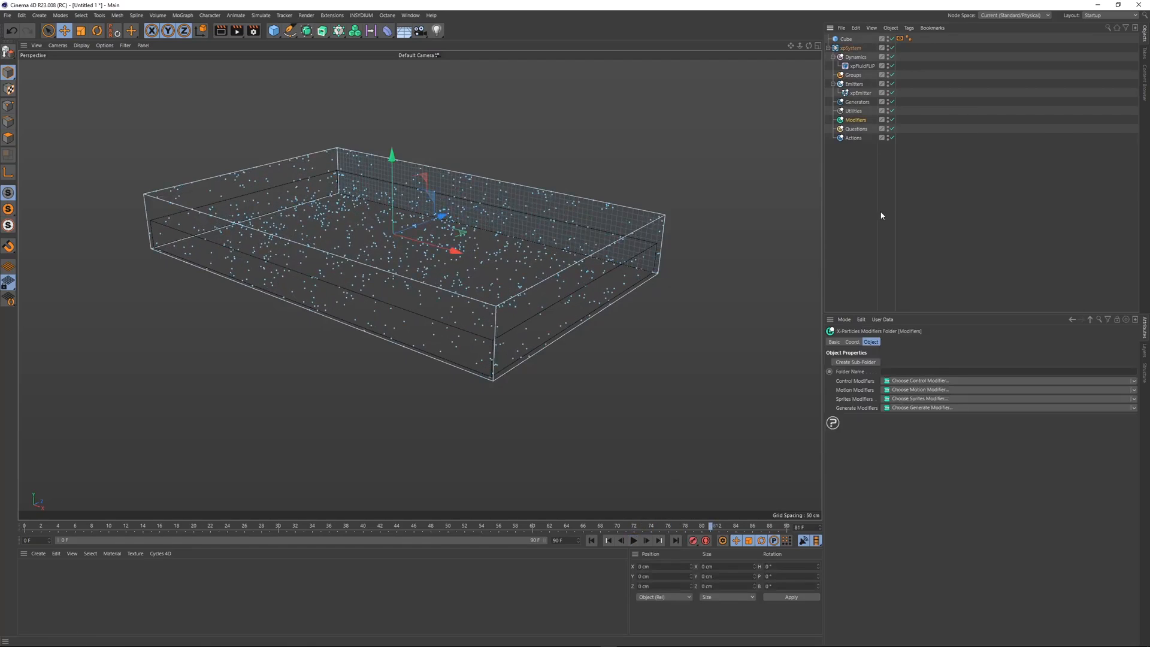
left_click(1134, 390)
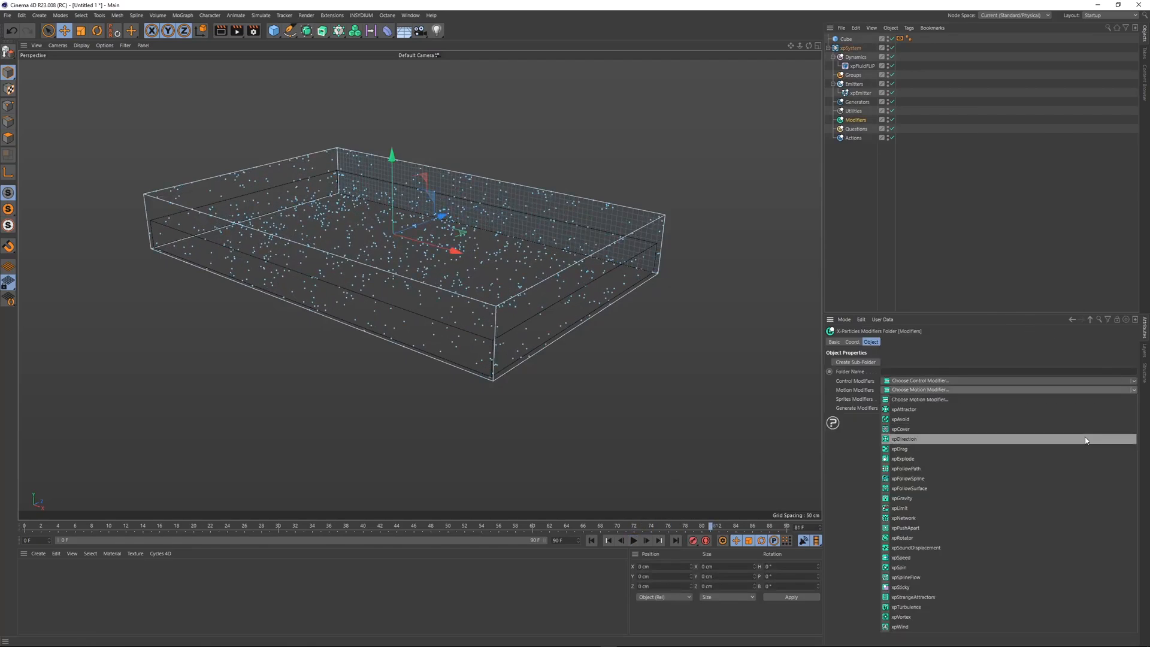
left_click(1102, 500)
left_click(591, 541)
left_click(634, 541)
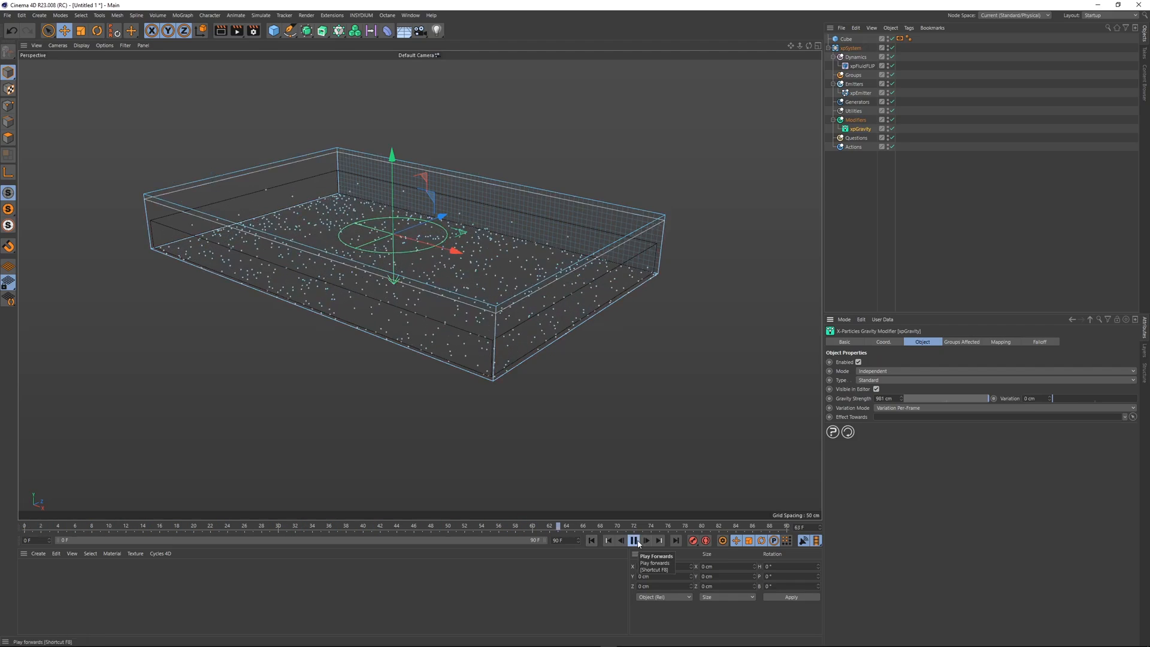
left_click(637, 544)
- Change the xpEmitter's emission to Shot with a shot count of 100000, and replay the simulation from the start
left_click(861, 93)
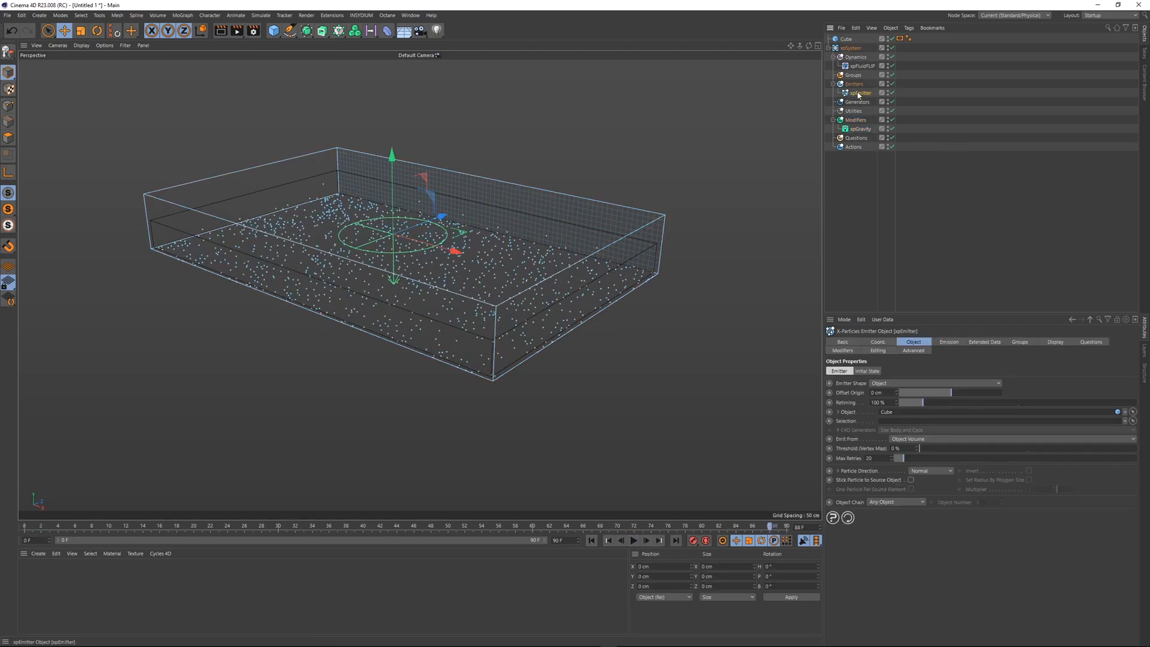
left_click(948, 343)
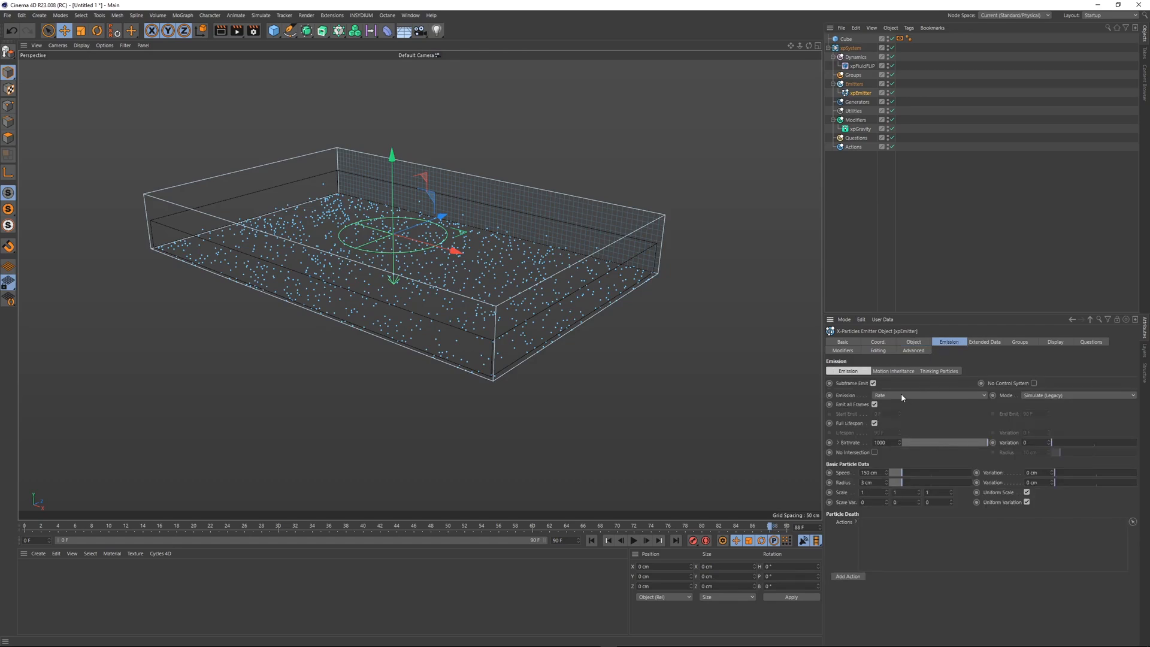
left_click(885, 396)
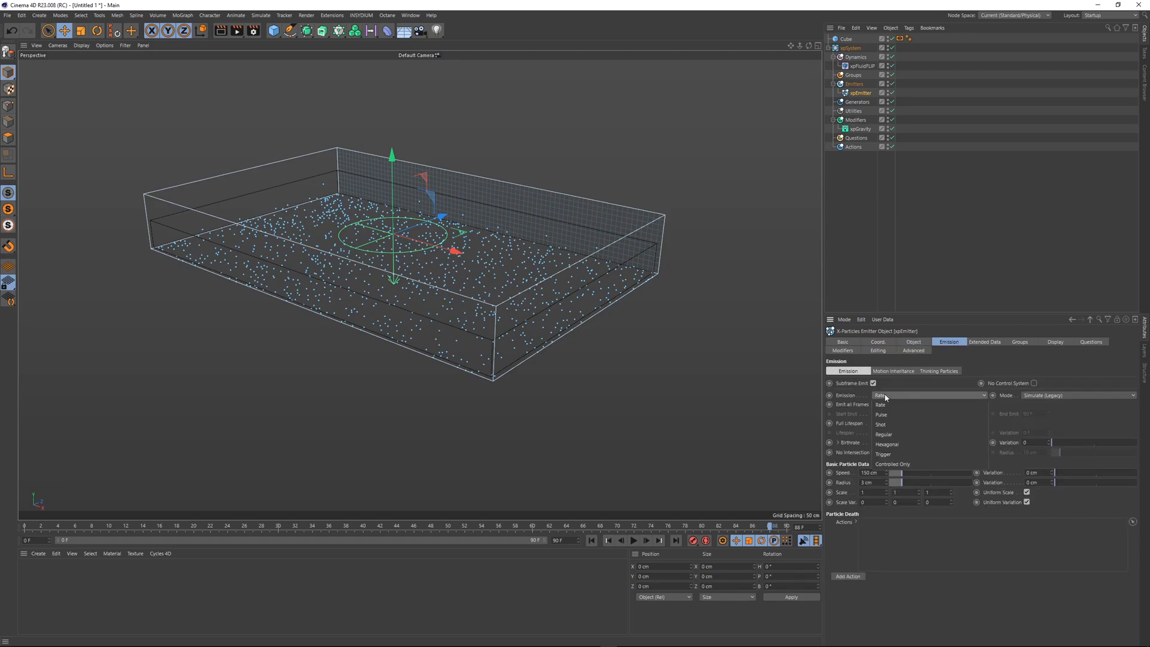
left_click(885, 426)
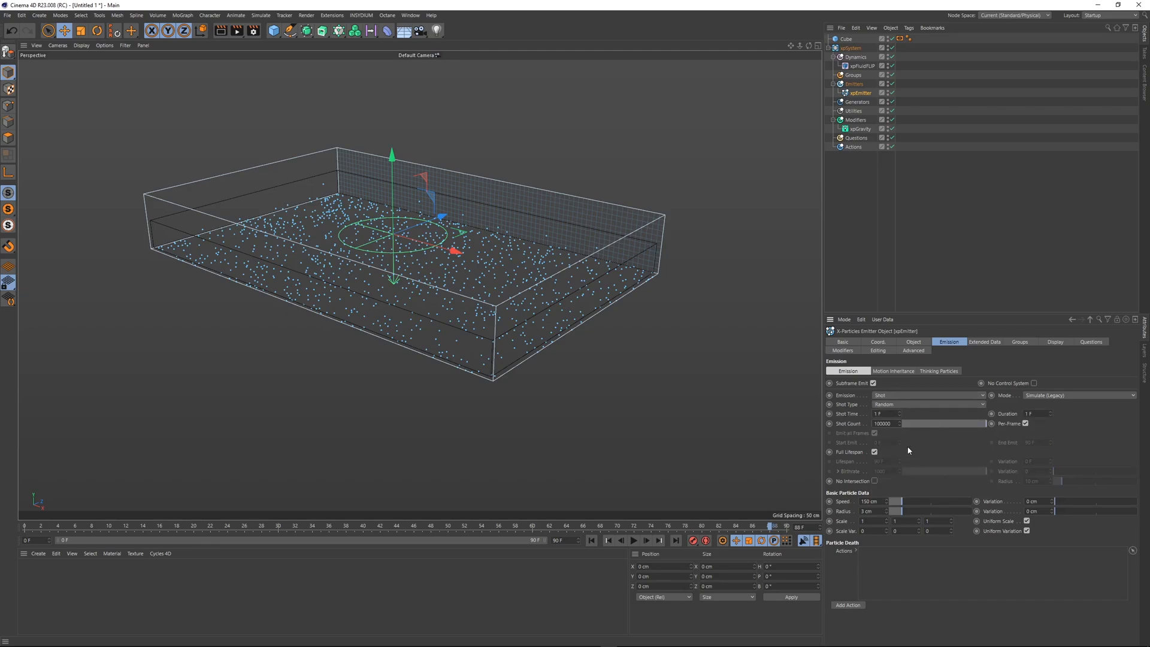
key("Return")
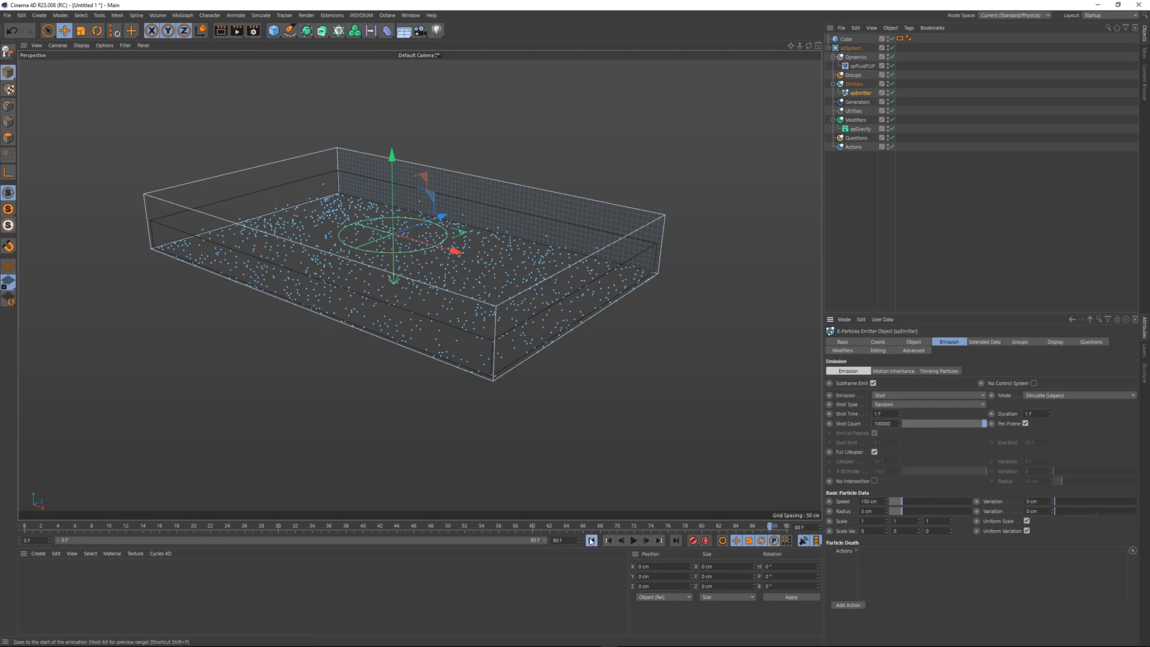
left_click(591, 541)
left_click(634, 541)
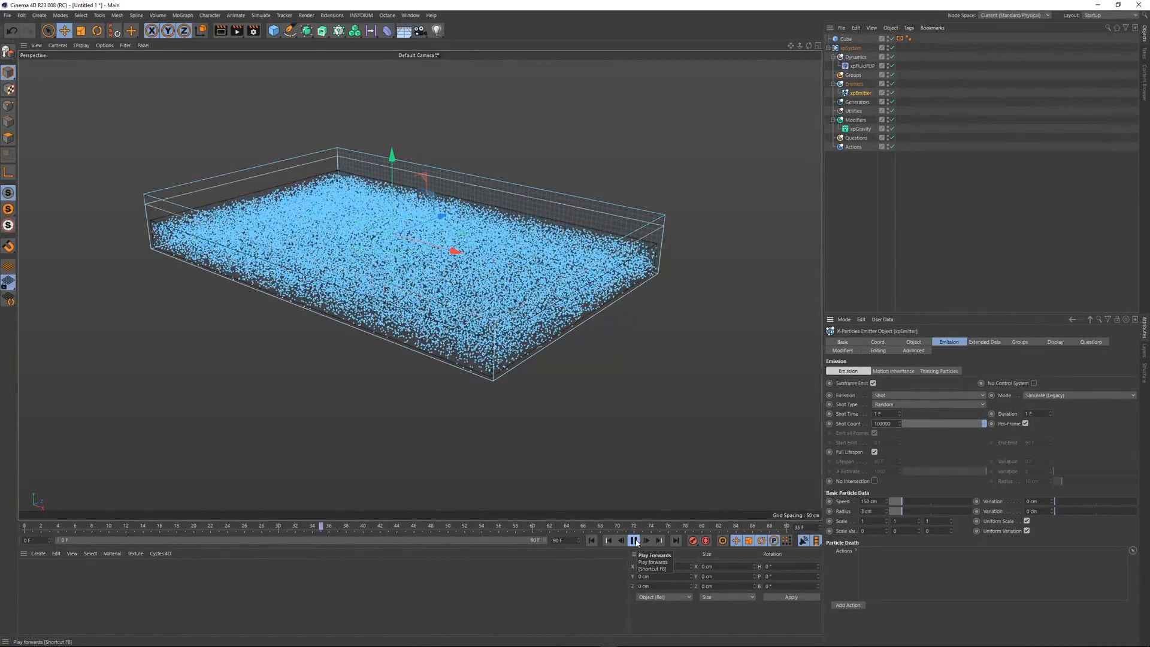
left_click(634, 541)
- Extend the animation timeline to end at frame 300
left_click_drag(565, 541, 511, 551)
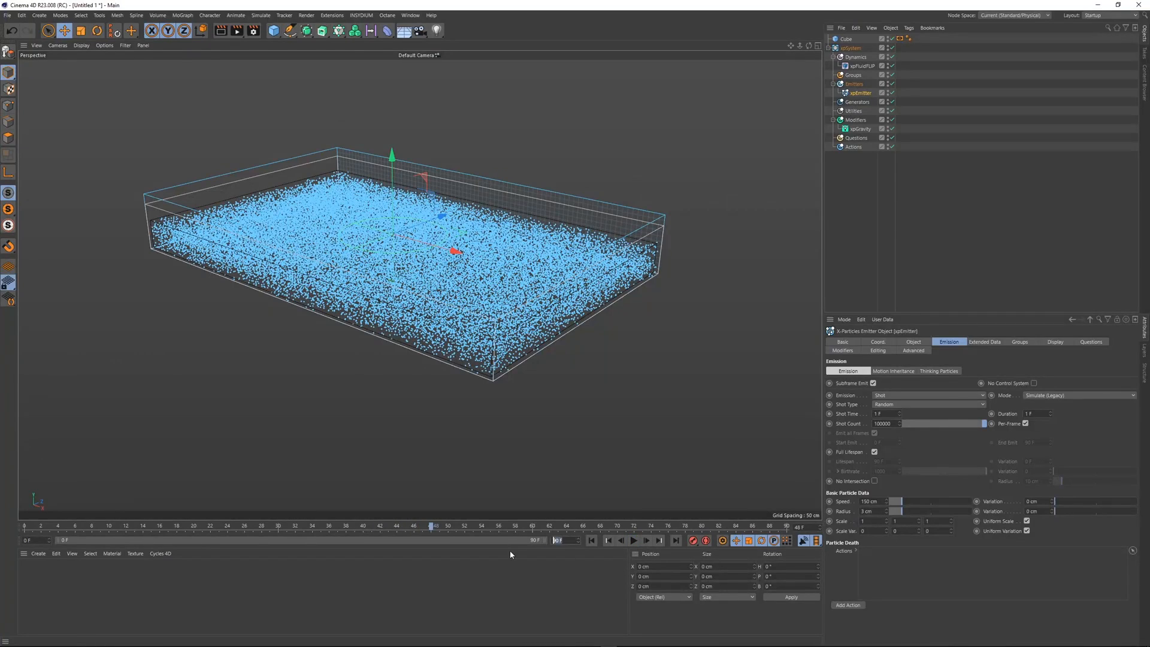
type("250")
key("Return")
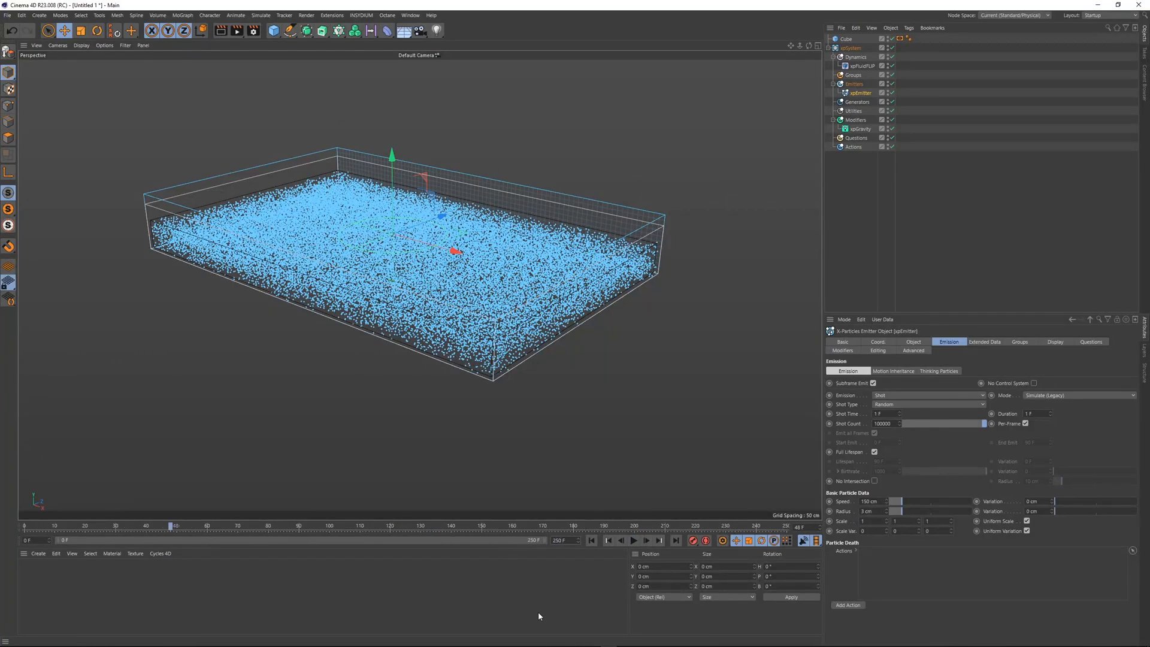
type("300")
key("Return")
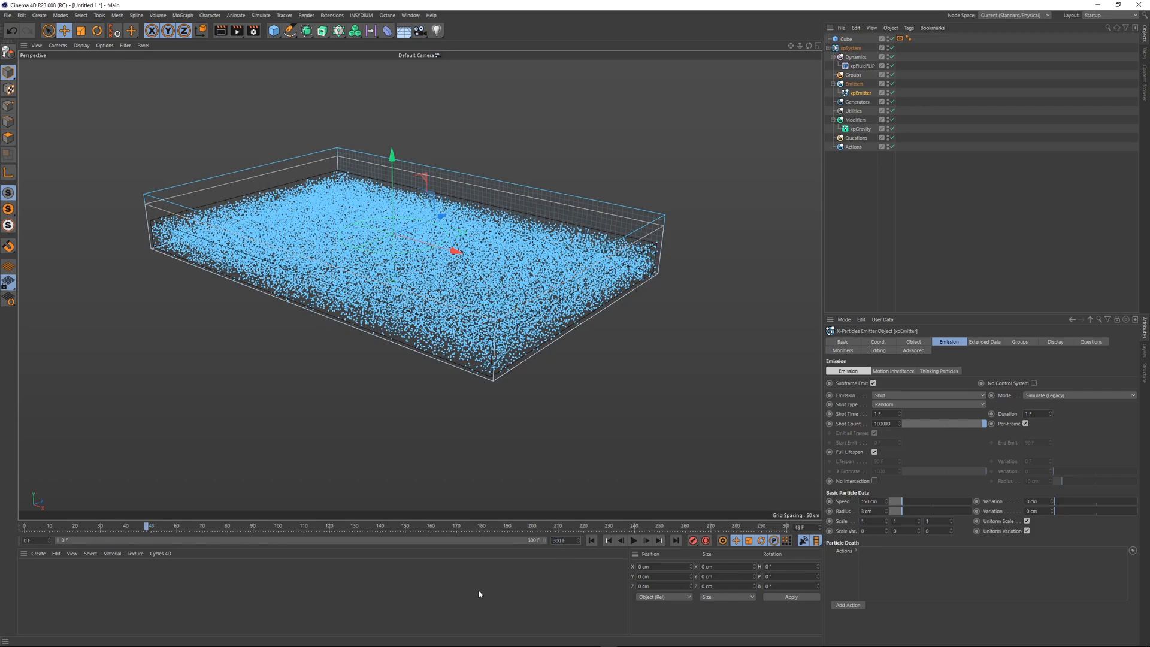
- Add an xpTurbulence motion modifier with a frequency of 90% and replay the simulation from the first frame
left_click(988, 163)
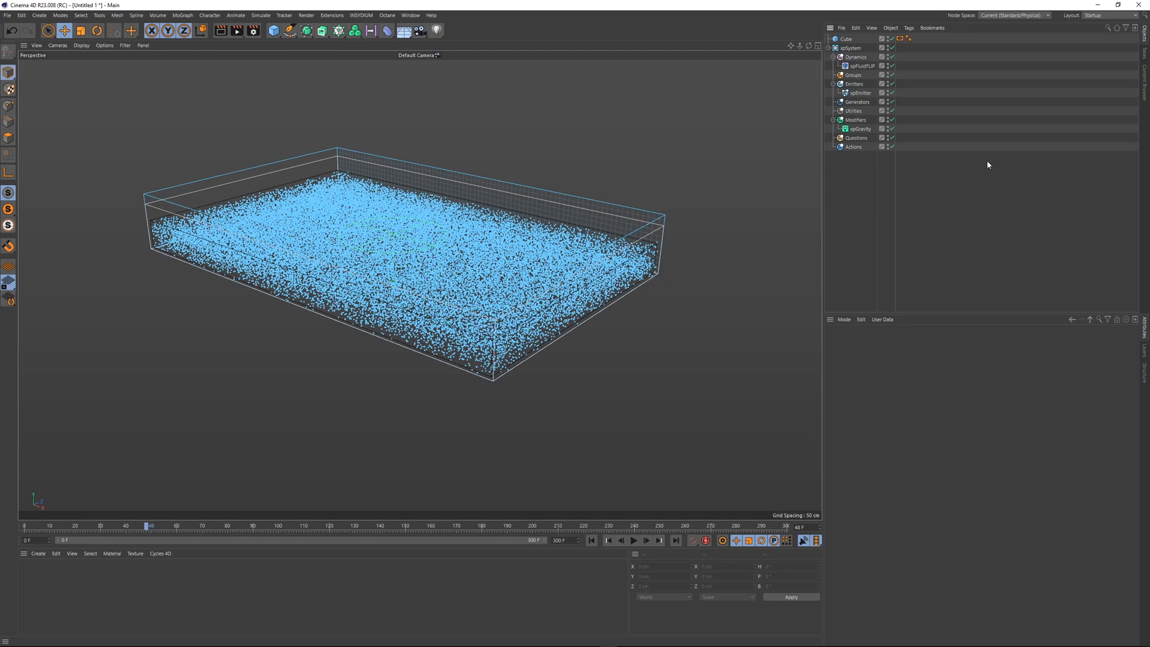
left_click(856, 120)
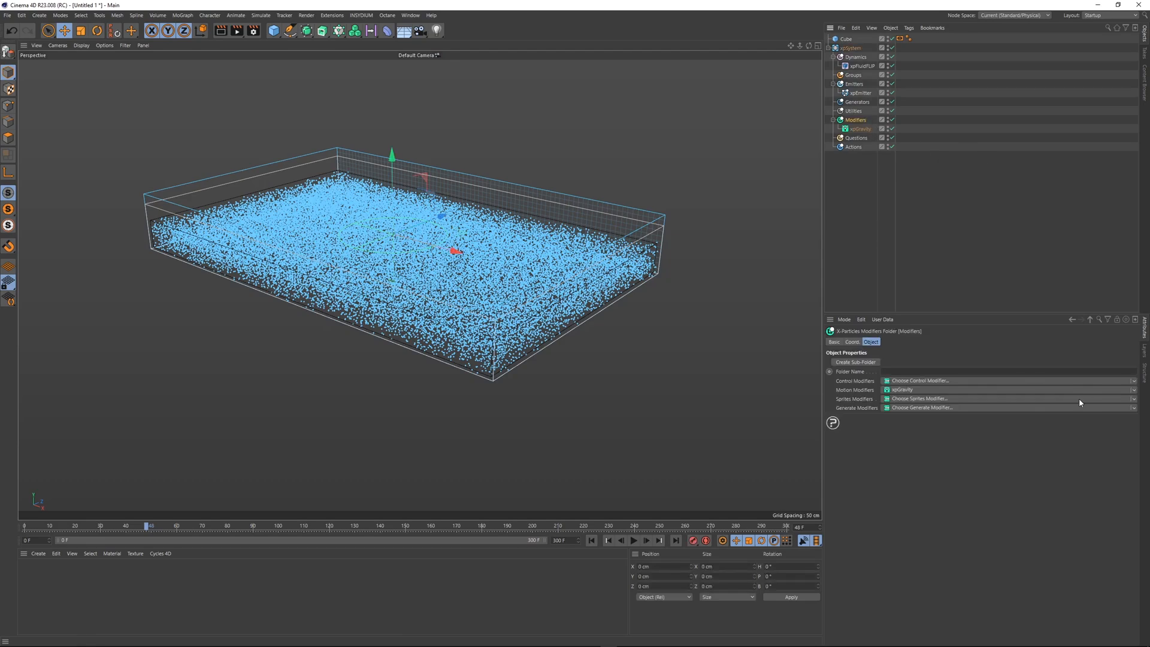
left_click(1135, 390)
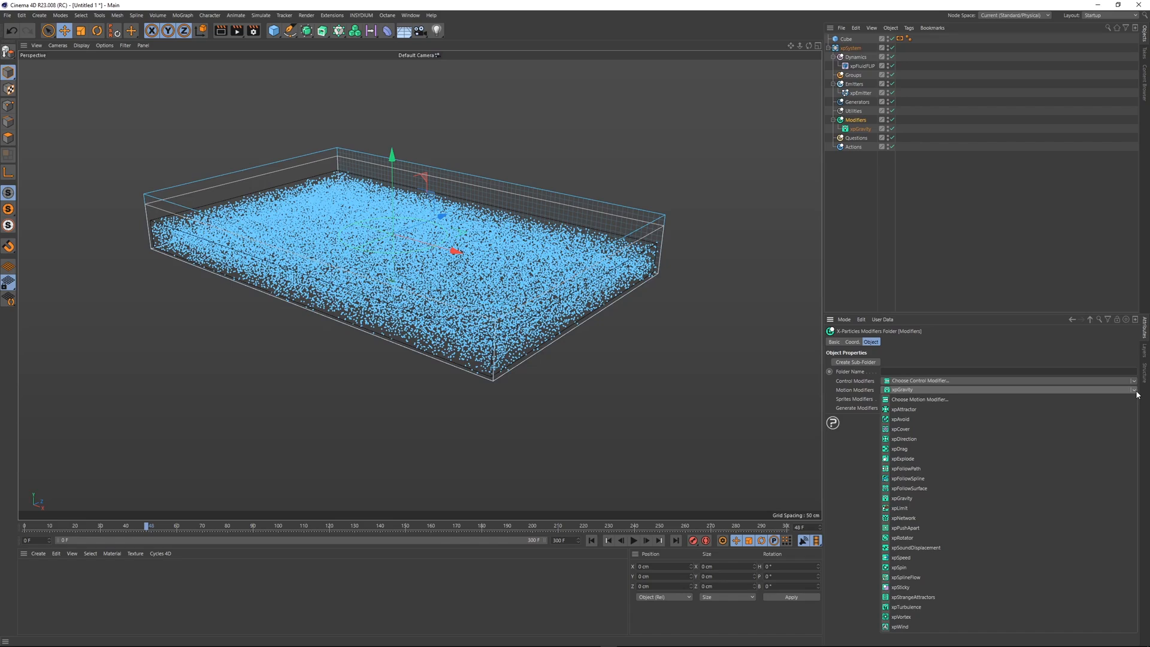
left_click(903, 607)
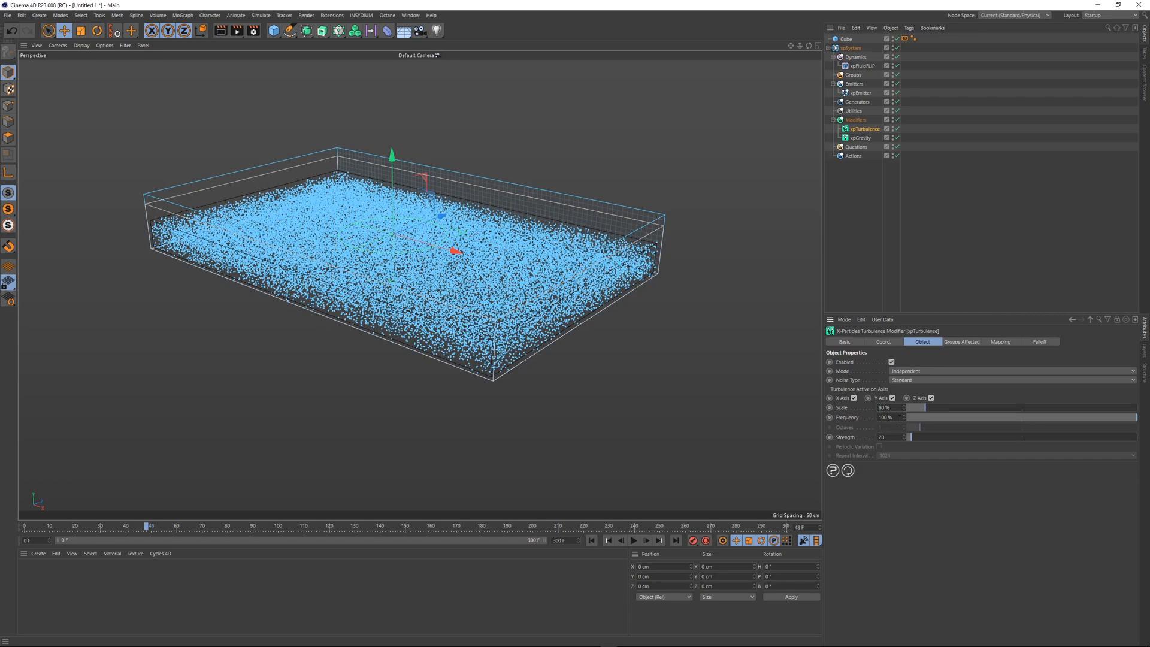
type("90")
key("Return")
left_click(591, 541)
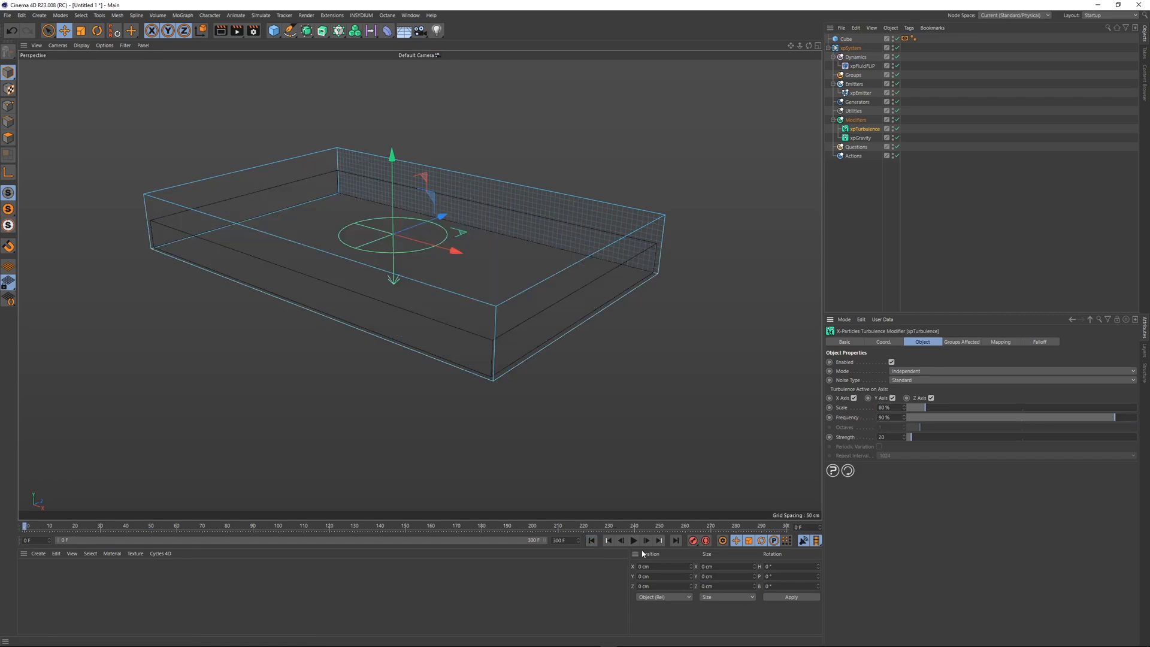
left_click(634, 540)
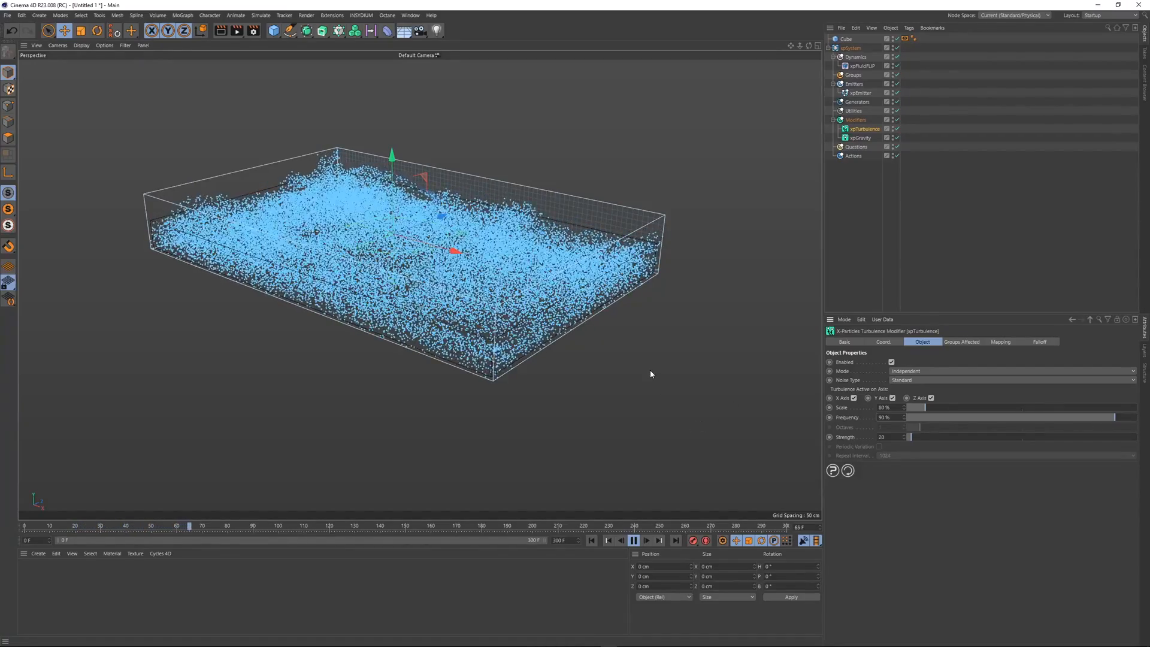
- Pause the simulation and inspect the turbulent particle surface up close from a higher viewing angle
left_click(633, 541)
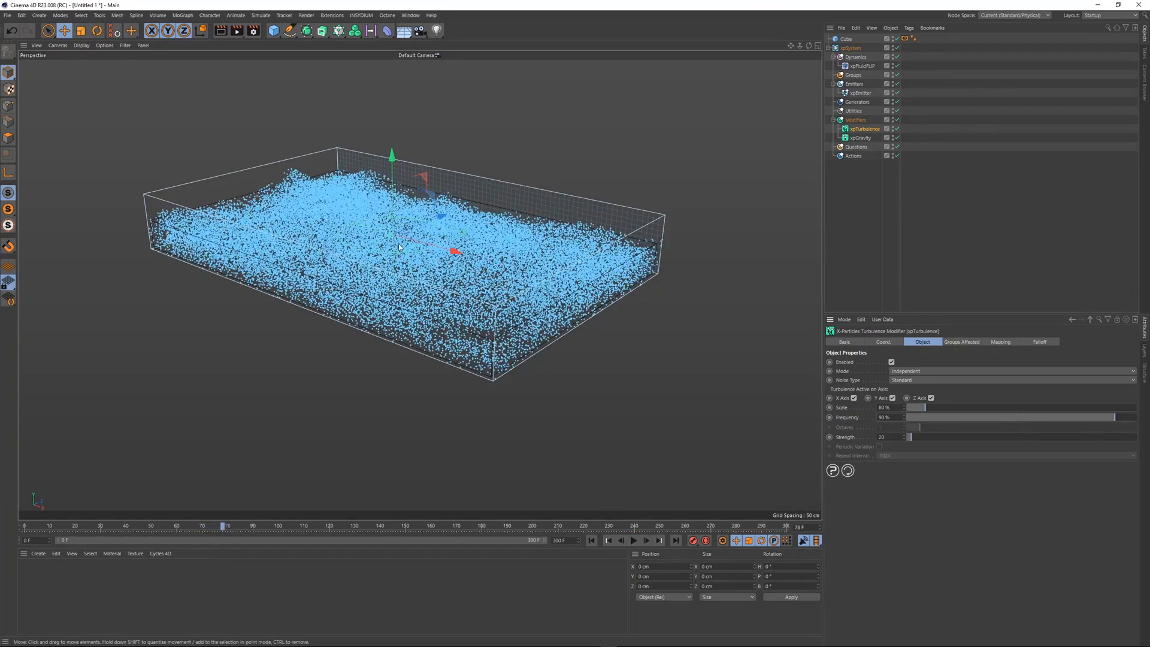
scroll(452, 287, "up", 6)
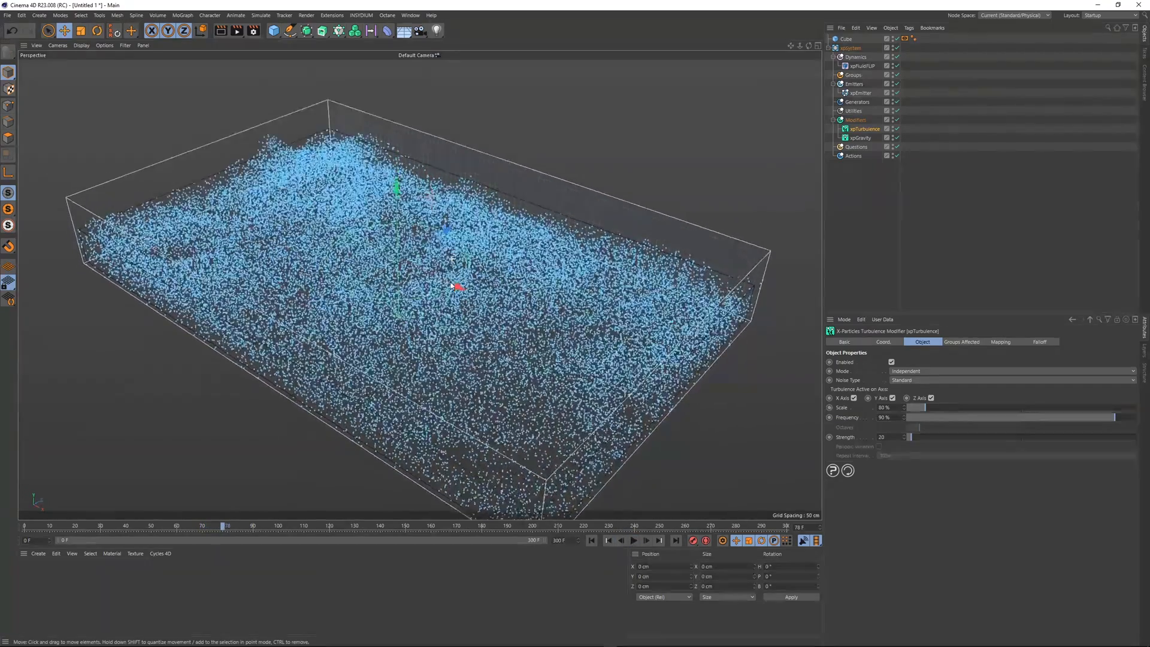
left_click_drag(451, 283, 455, 356, "alt")
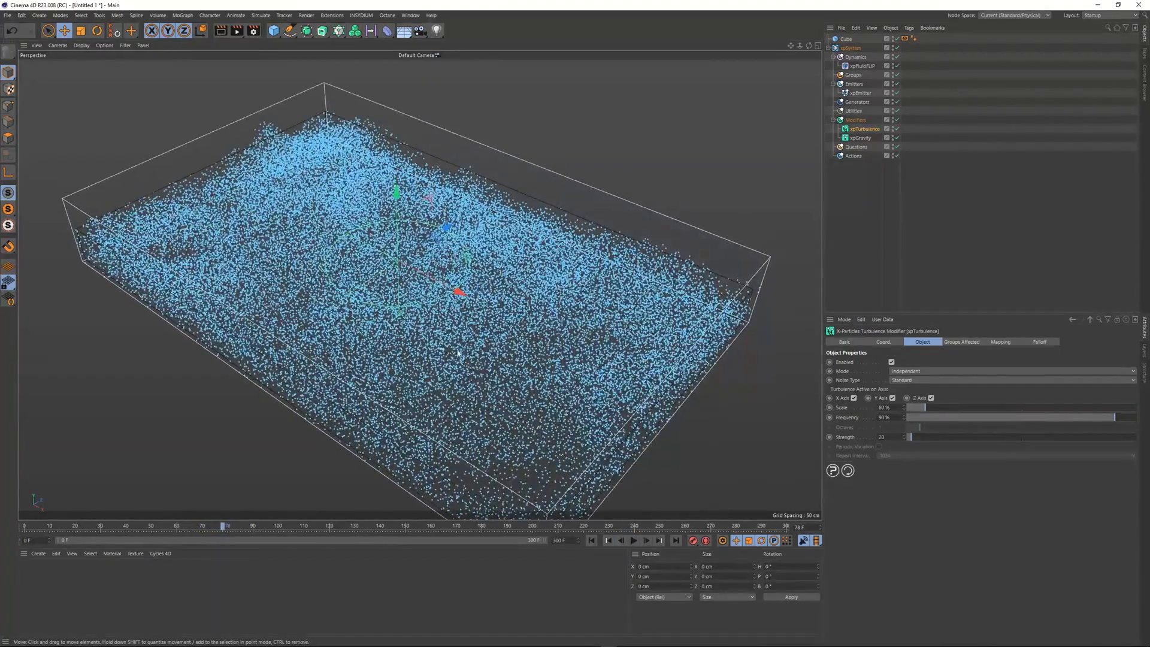
middle_click_drag(455, 349, 456, 316, "alt")
- Select the xpEmitter and replay the simulation while viewing the box from a lower angle
left_click(861, 93)
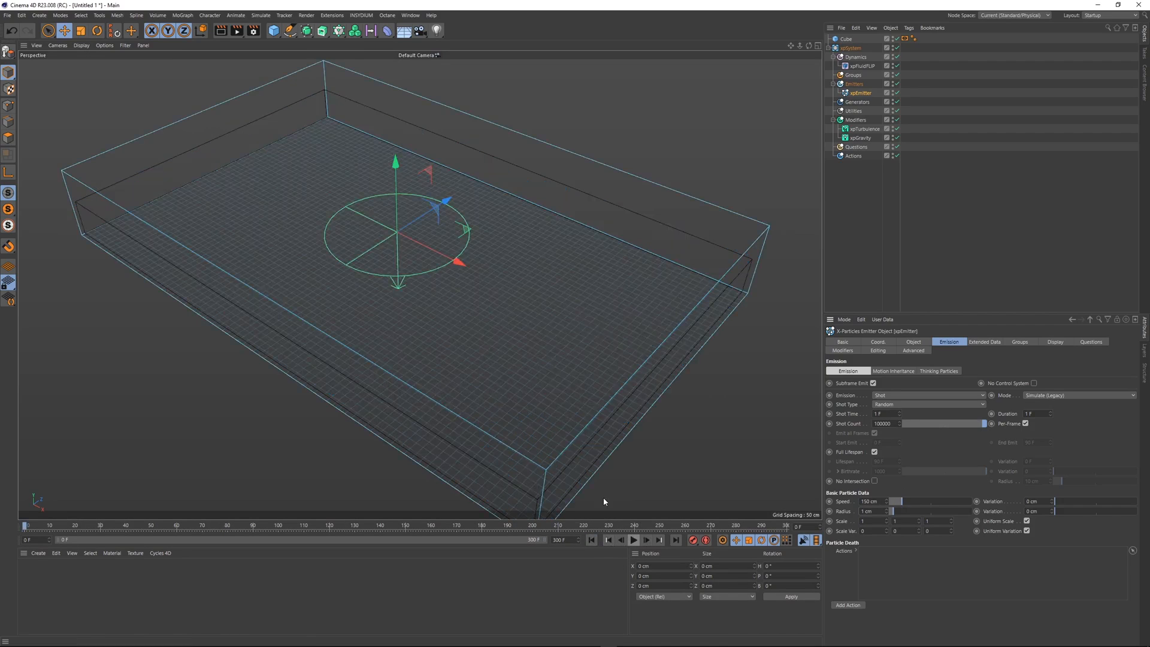
left_click_drag(532, 337, 519, 314, "alt")
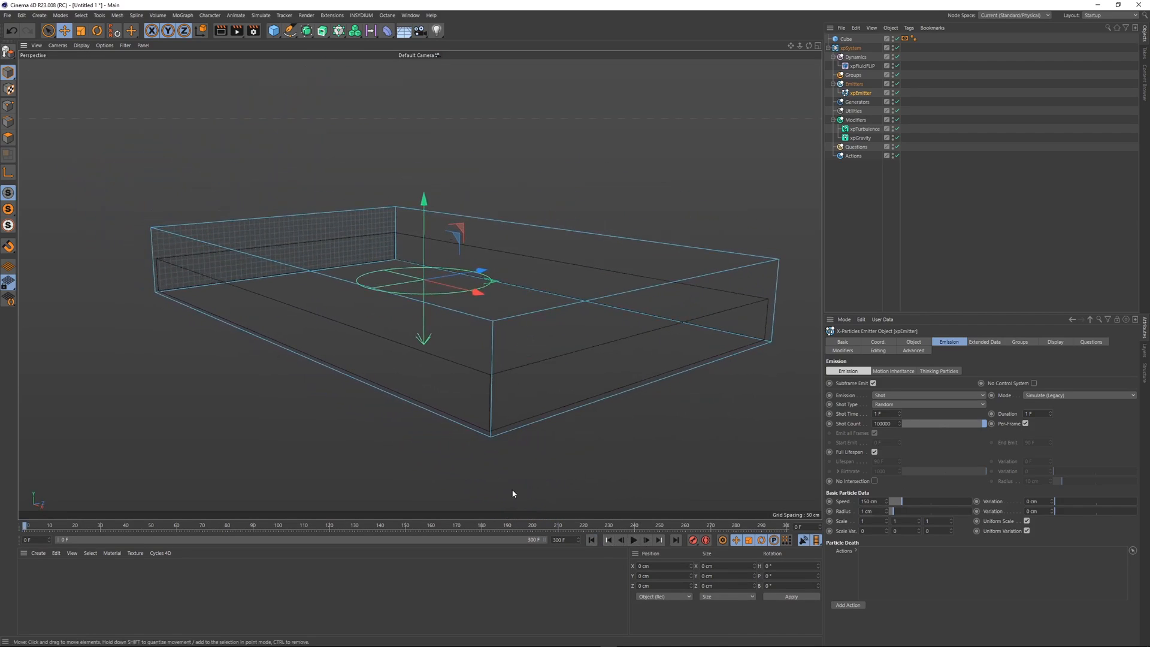
left_click(635, 540)
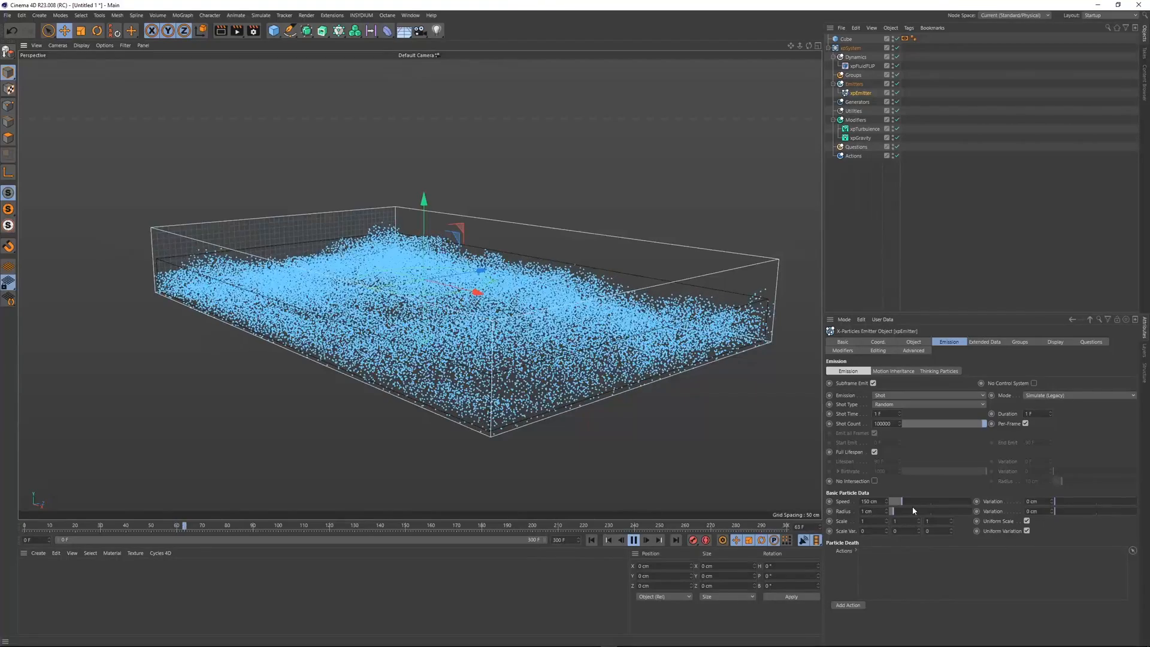
left_click(634, 541)
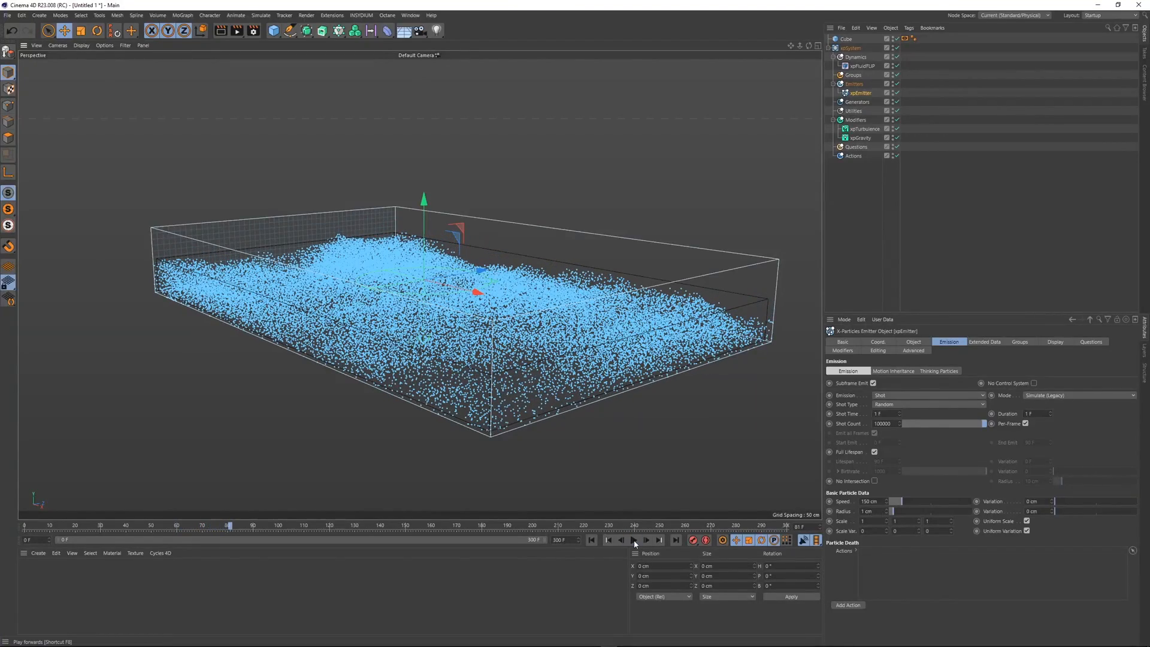
- Color the xpEmitter's particles by Gradient (Parameter), with Fluid Density/Velocity as the gradient parameter
left_click(1049, 342)
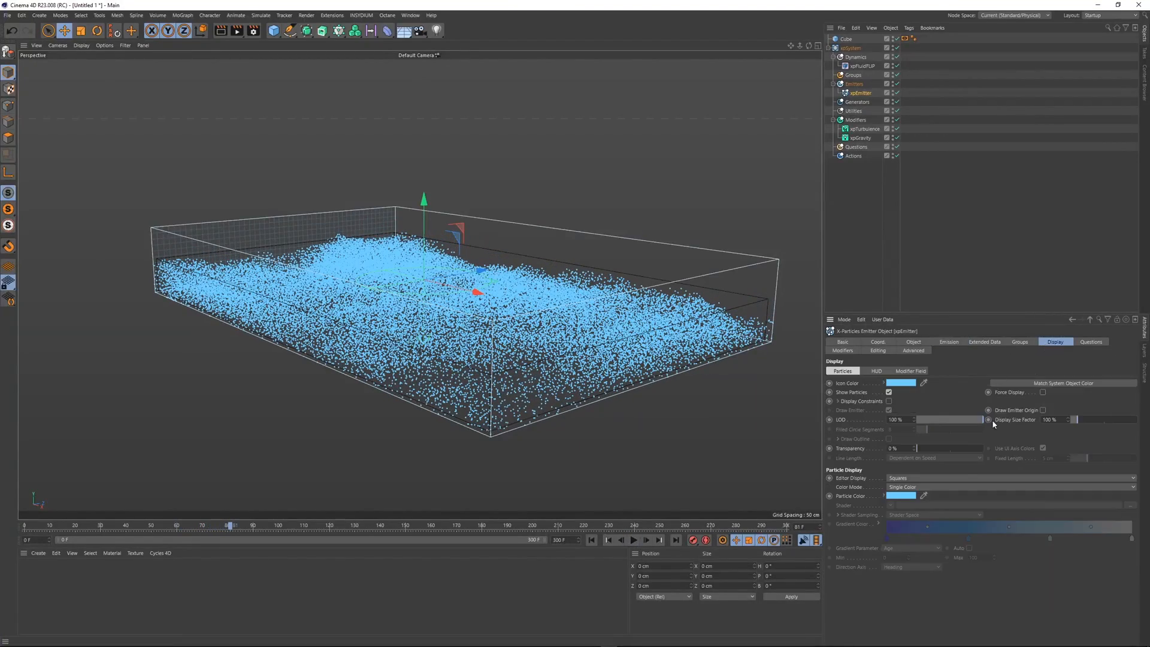
left_click(901, 490)
left_click(899, 523)
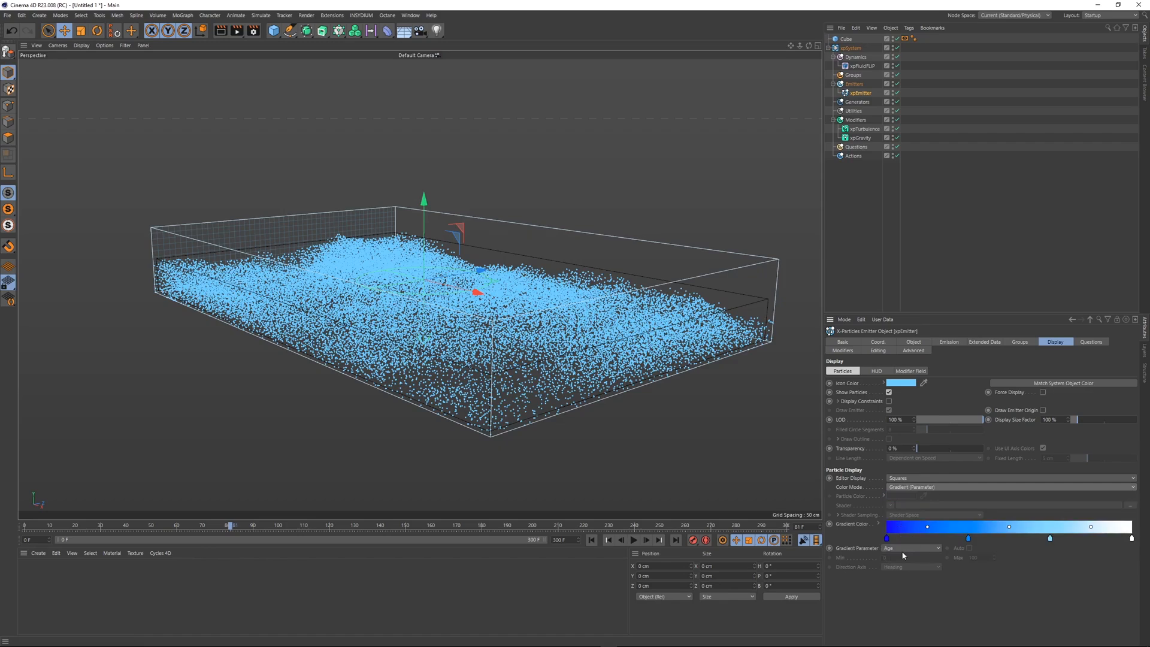
left_click(904, 548)
left_click(916, 423)
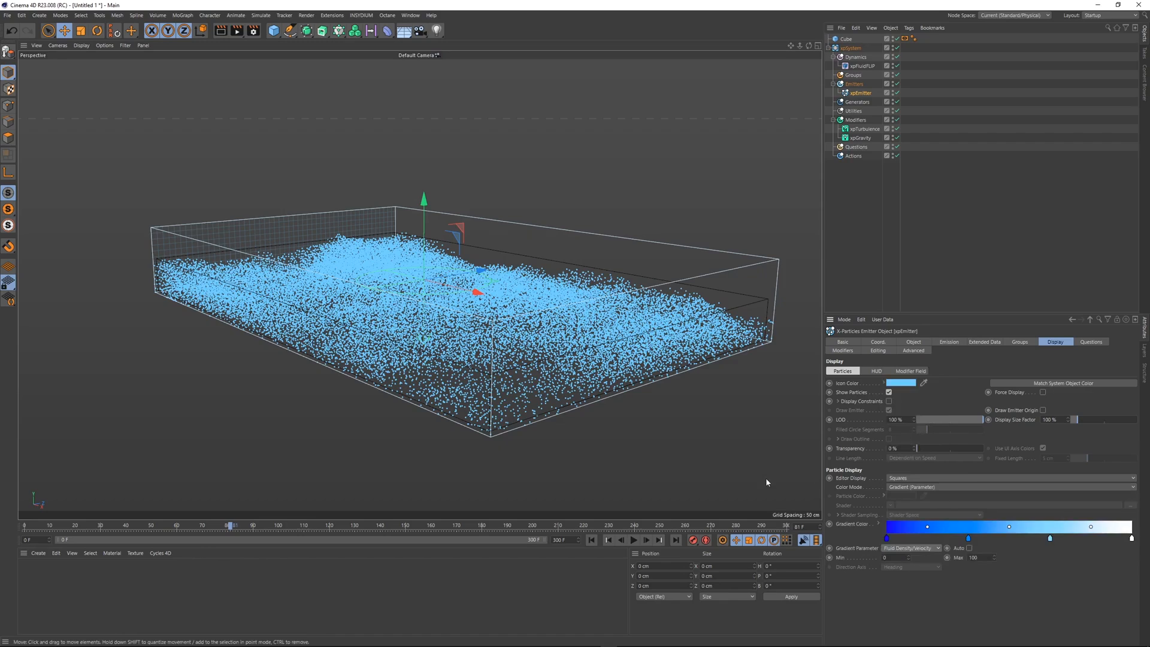
- Replay the simulation from the first frame in the top view and compare the colored particles with the perspective view
left_click(592, 540)
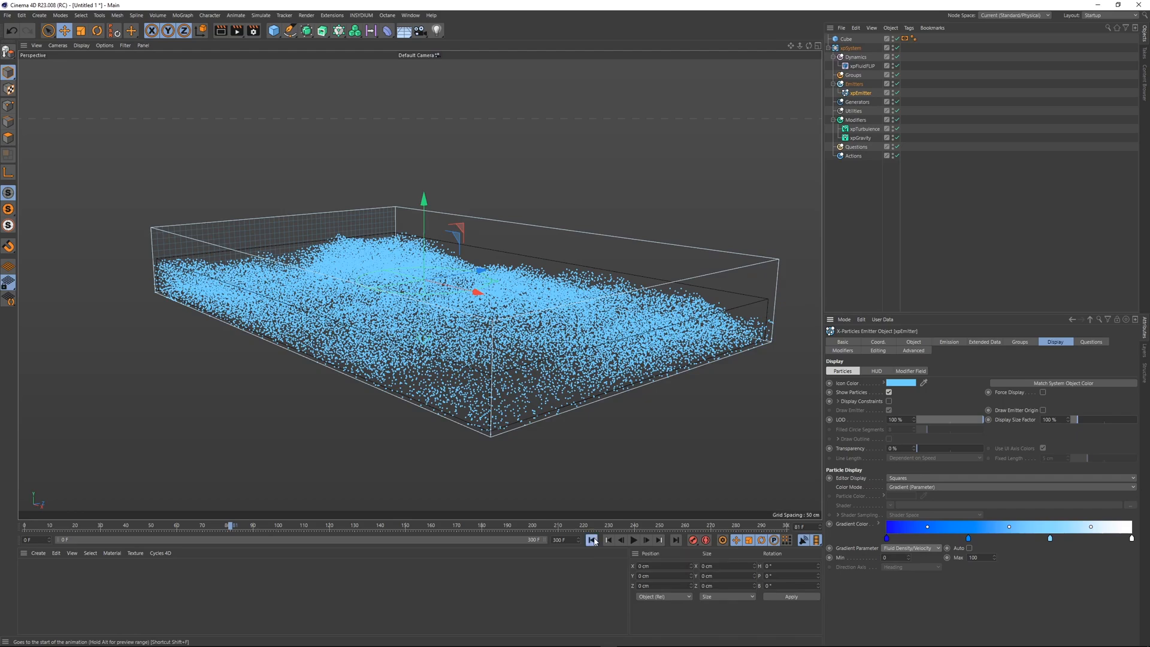
key("F2")
left_click(630, 542)
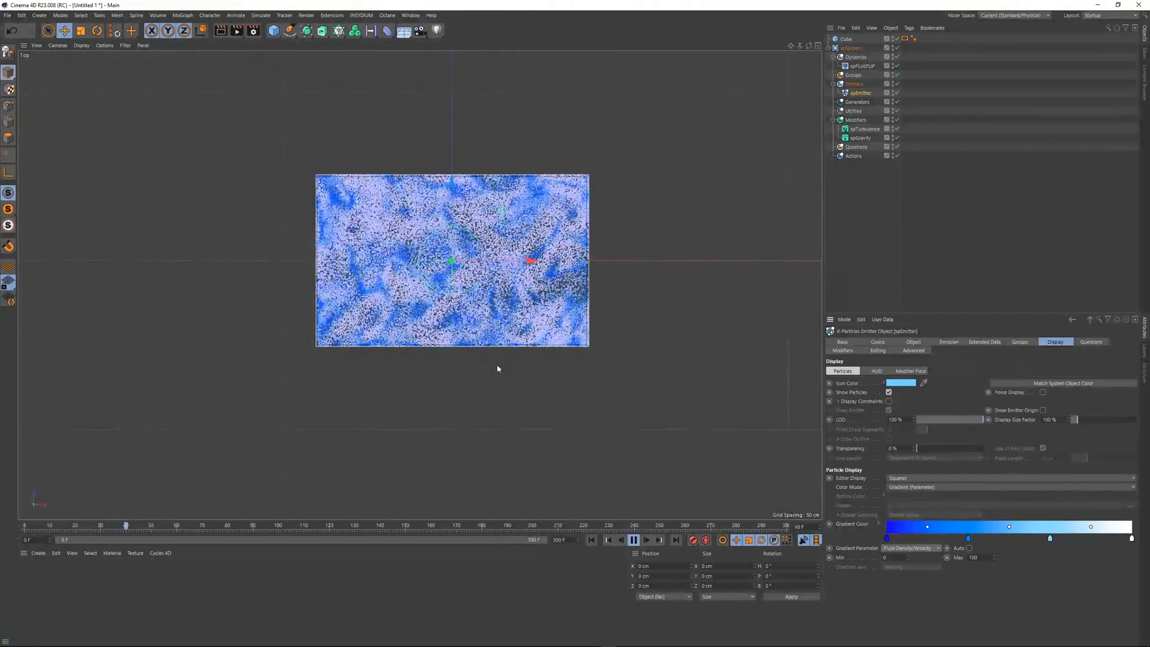
left_click(634, 541)
key("F1")
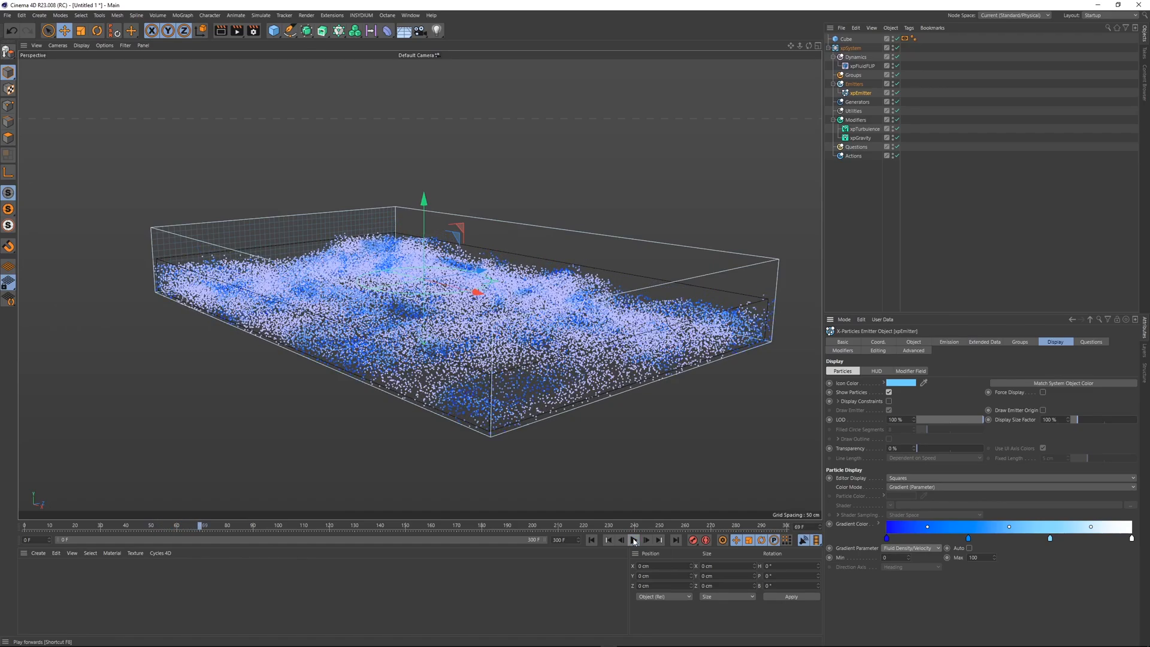
key("F2")
- Set the xpEmitter's particle radius to 3 cm and replay the simulation from the first frame
left_click(957, 343)
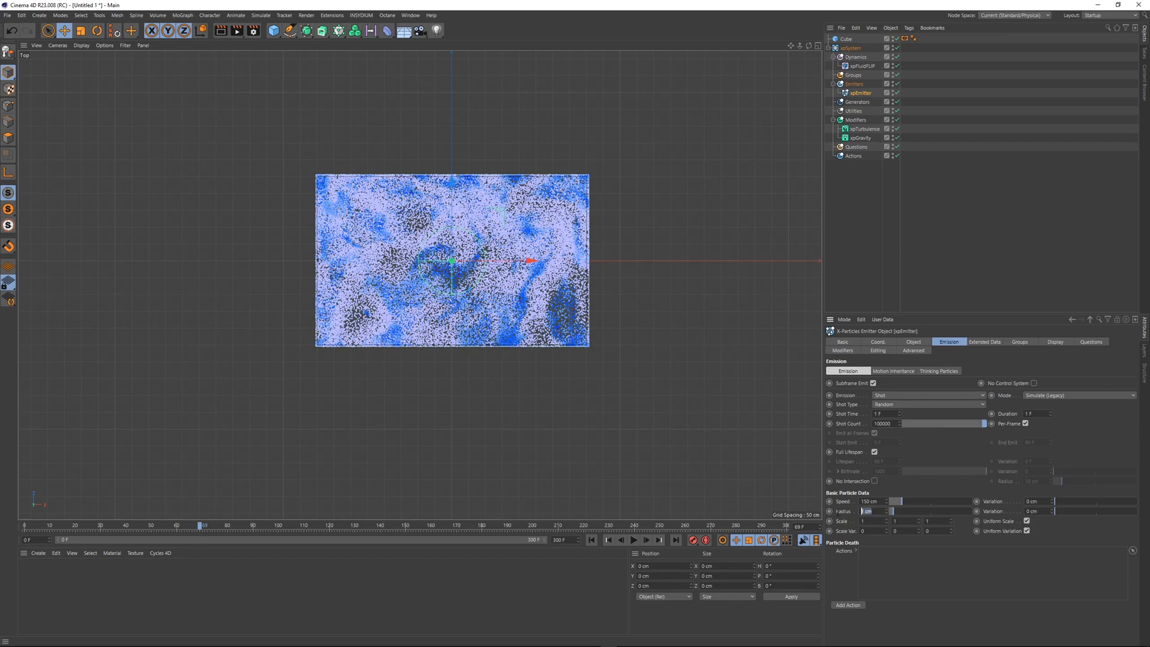
left_click(591, 540)
left_click(634, 541)
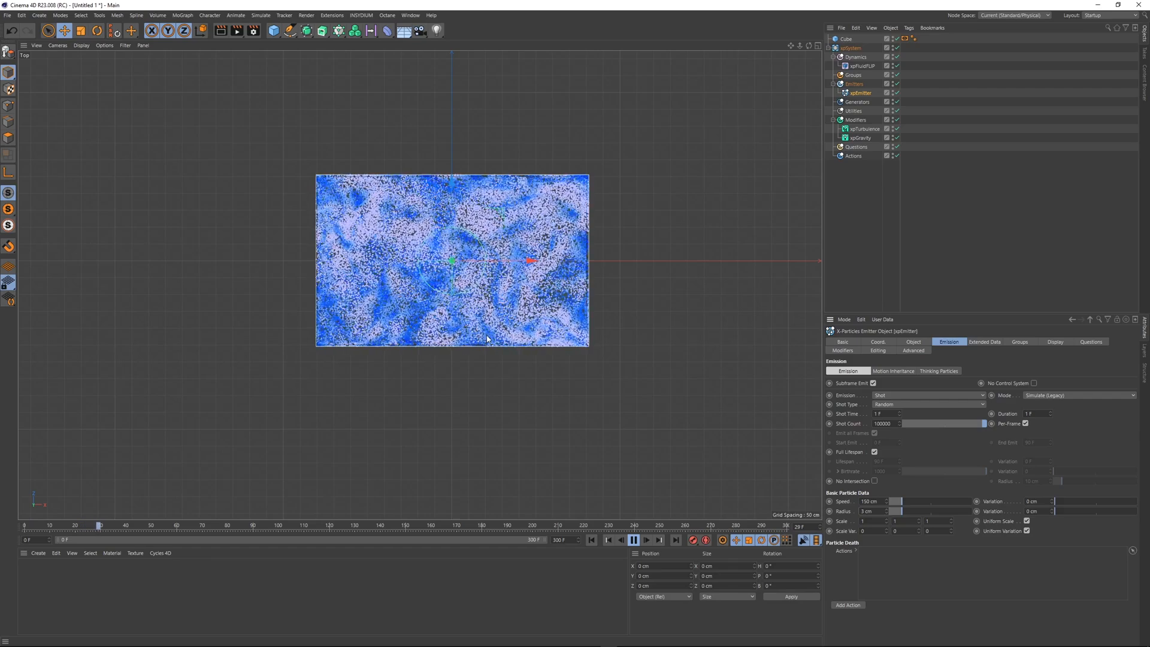
left_click(634, 540)
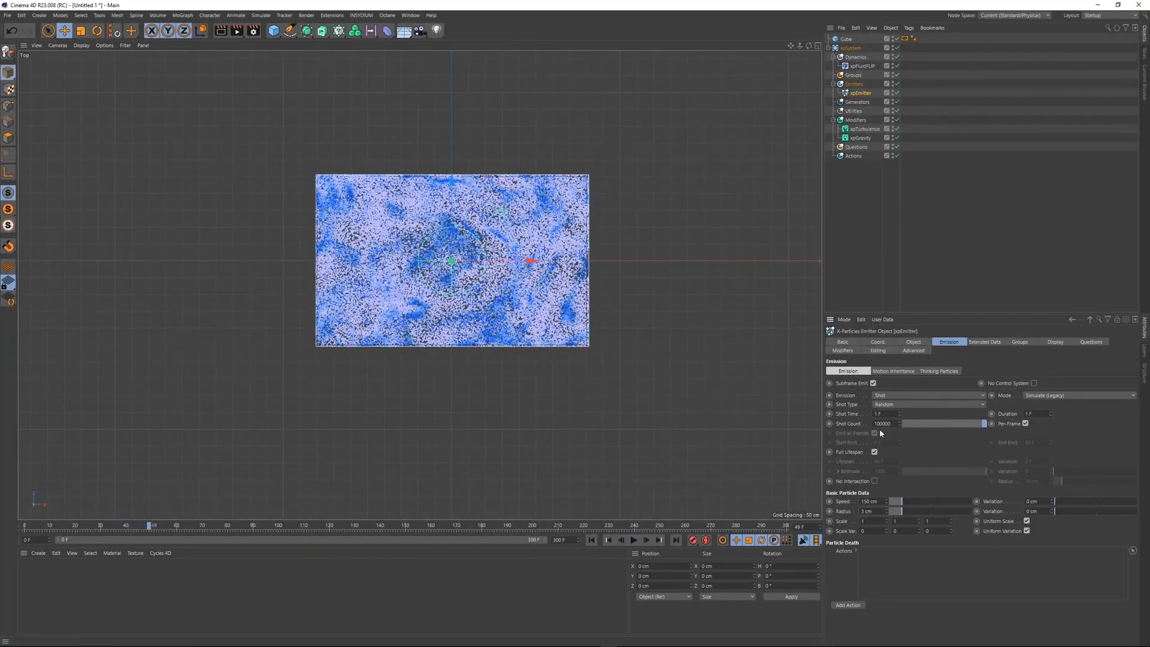
- Raise the xpEmitter's shot count to 200000 and replay the simulation, checking it in the top and perspective views
left_click(591, 541)
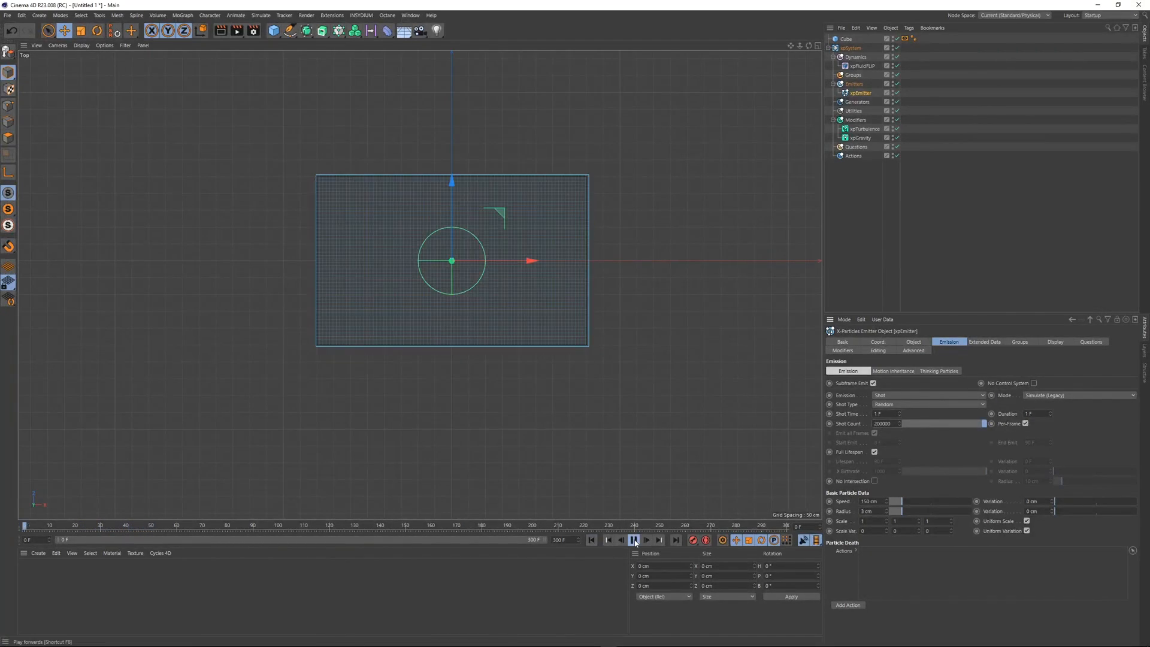
left_click(634, 541)
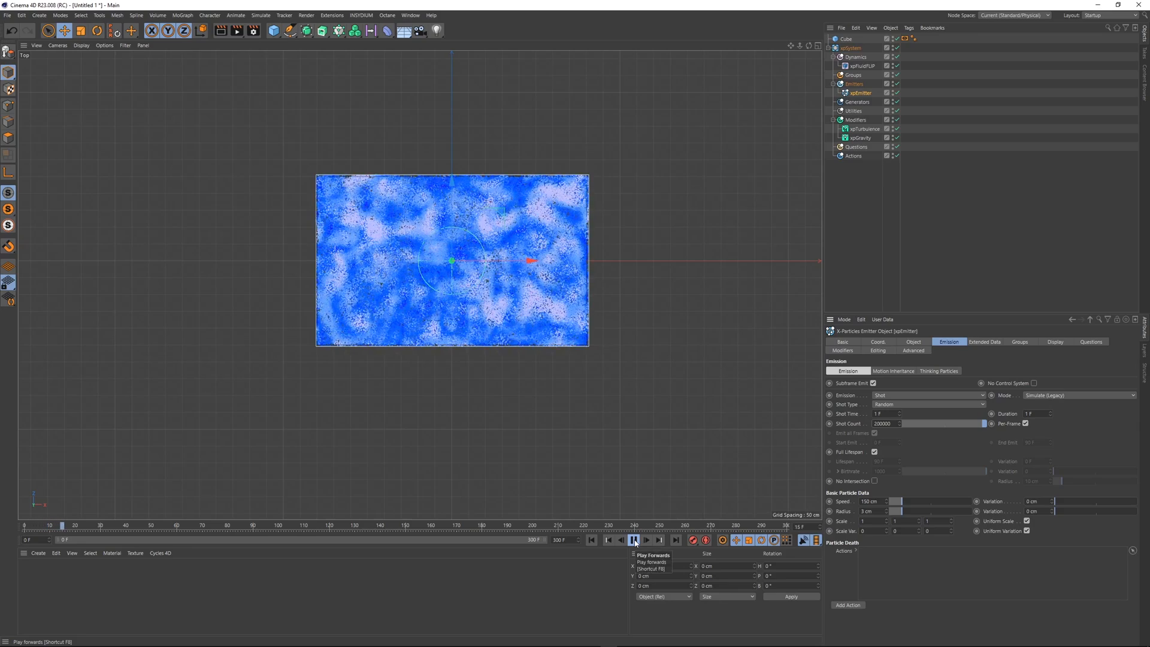
left_click(636, 543)
key("F1")
left_click(636, 541)
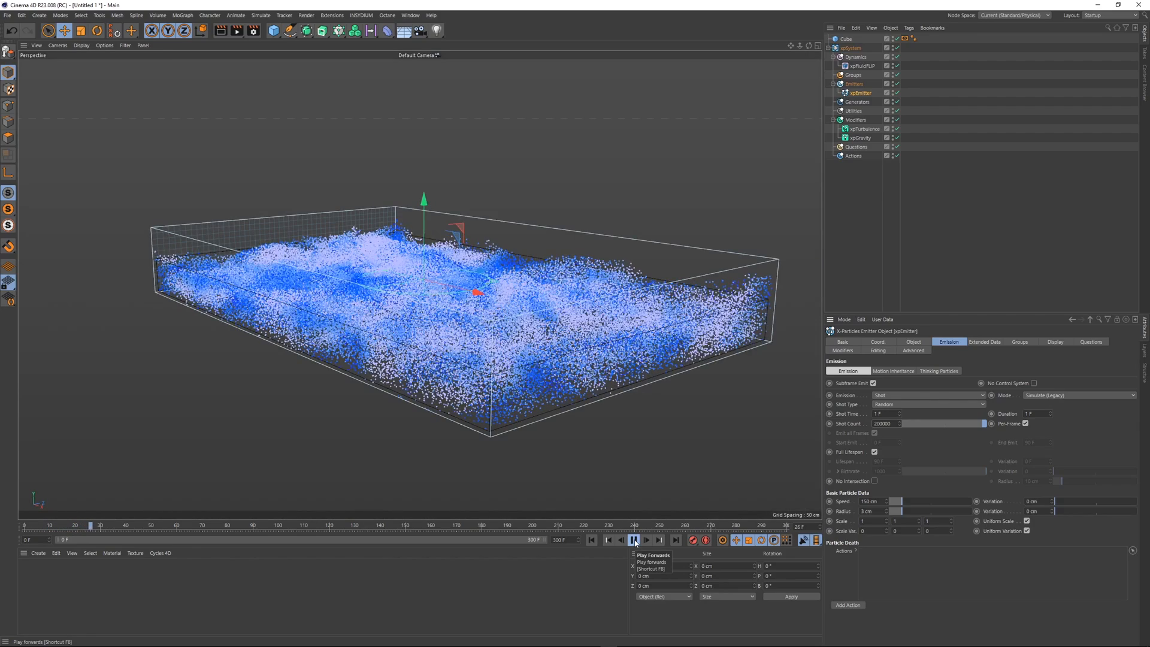
left_click(635, 542)
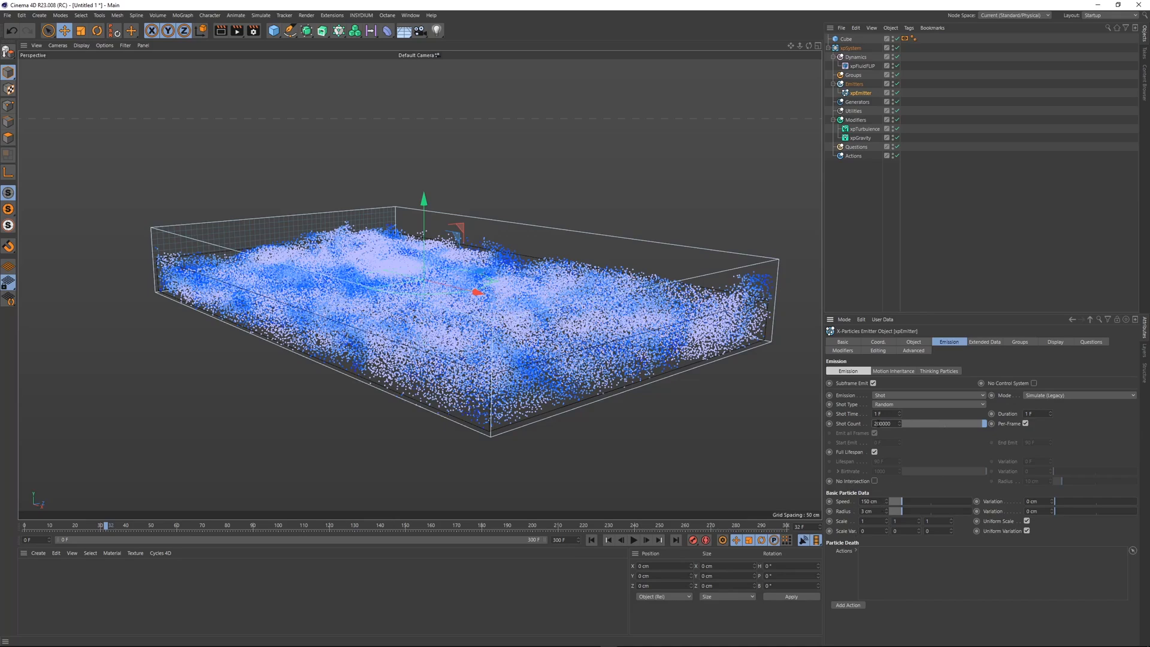
- Set the xpEmitter's shot count to 100000 and particle radius to 5 cm, and replay from the first frame
left_click_drag(900, 510, 908, 512)
left_click(592, 540)
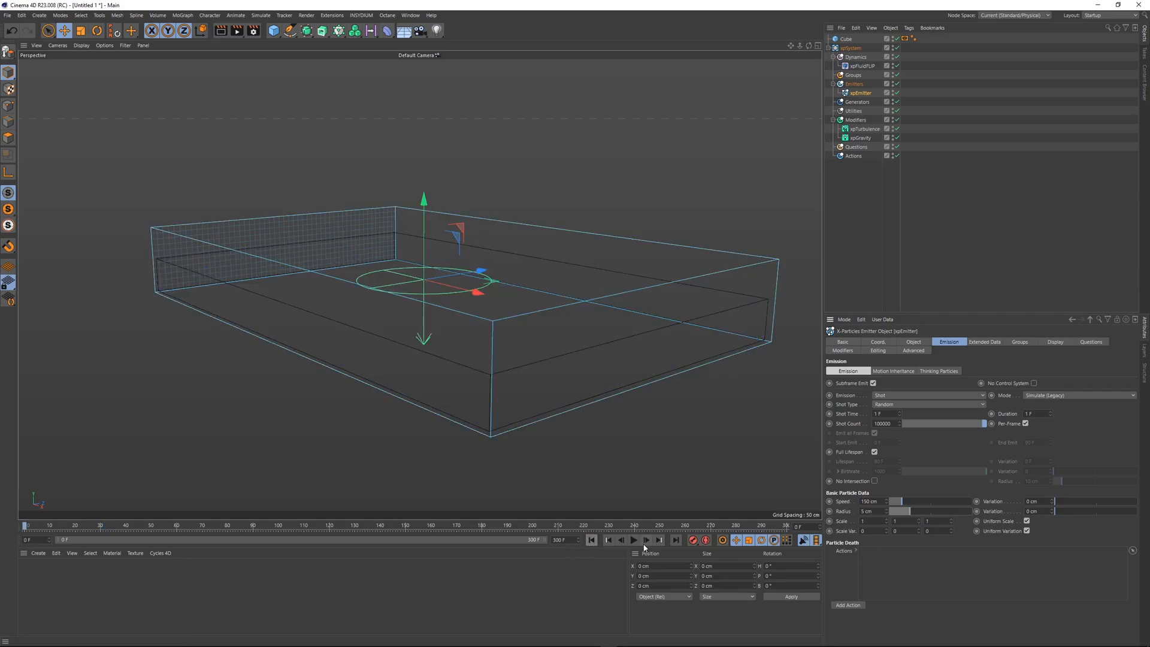
left_click(633, 540)
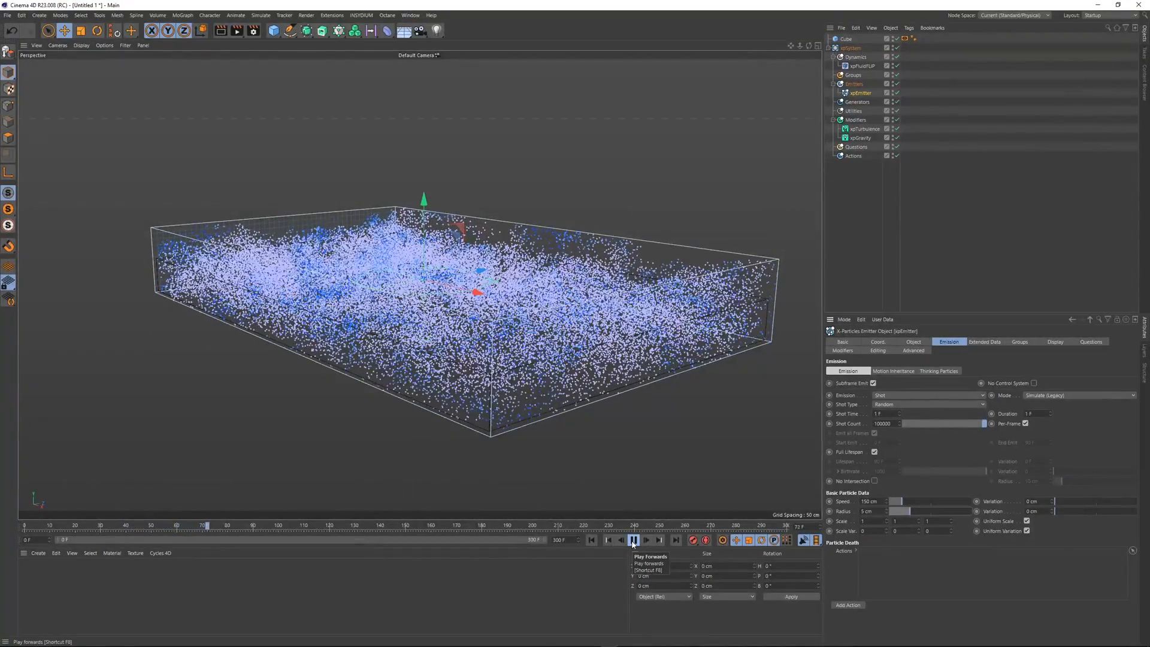
left_click(633, 540)
- Reduce the xpEmitter's particle radius to 1 cm and play the simulation briefly from the first frame
mouse_move(909, 512)
left_mouse_down()
mouse_move(895, 513)
mouse_move(913, 513)
left_mouse_up()
left_click(591, 541)
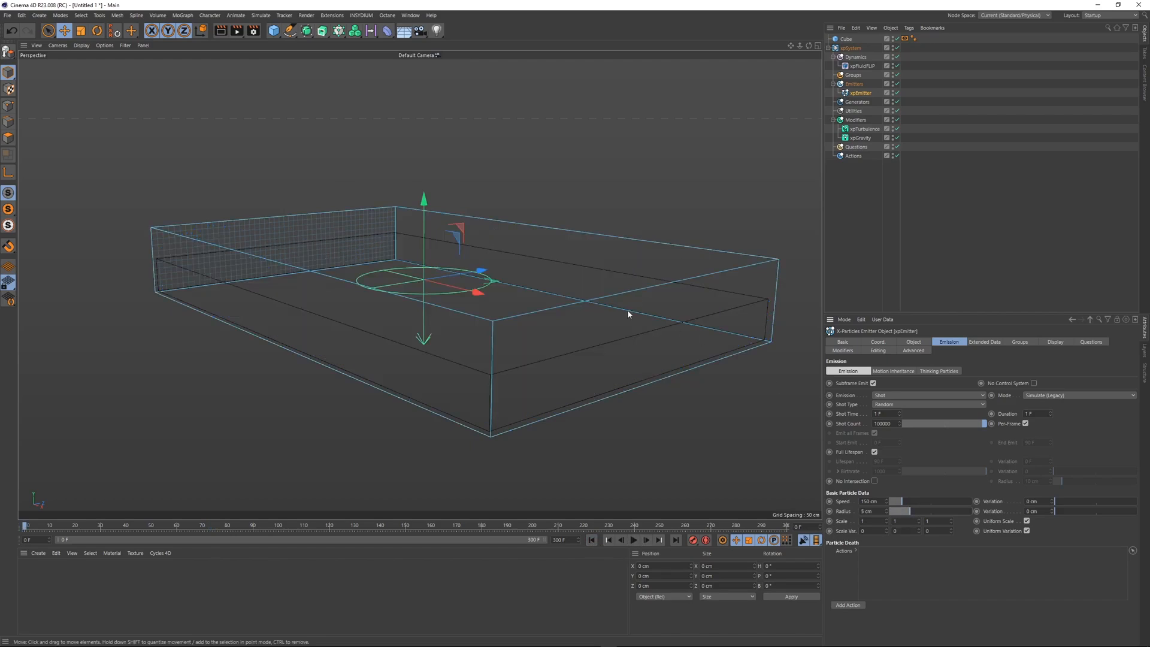
left_click_drag(900, 514, 896, 513)
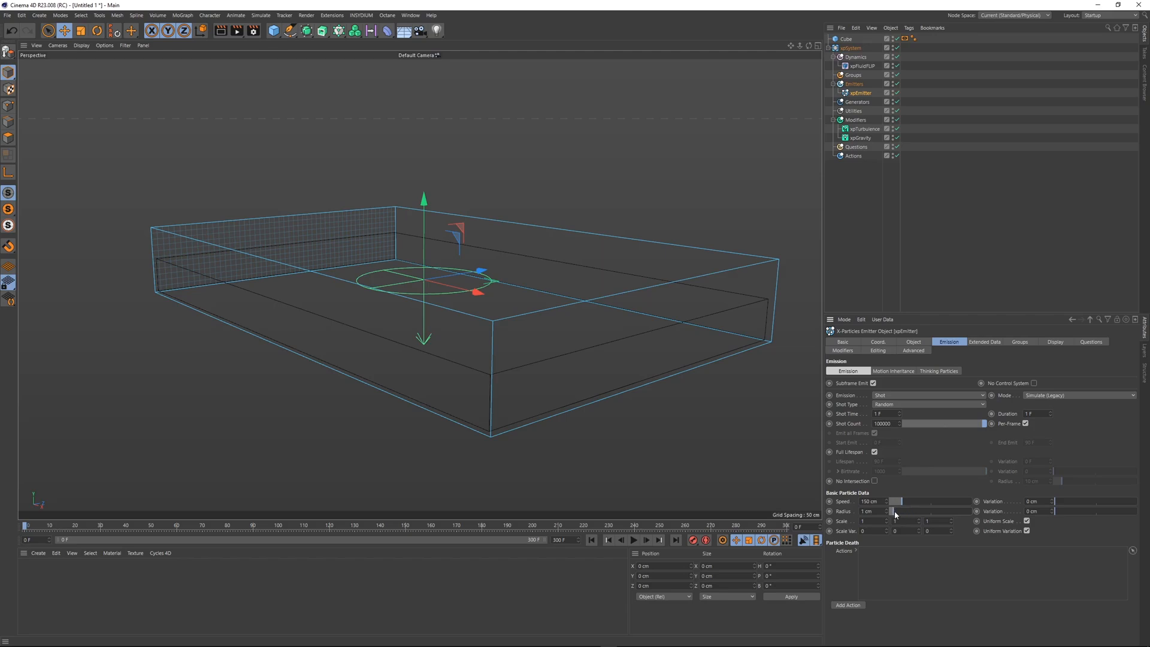
left_click(633, 539)
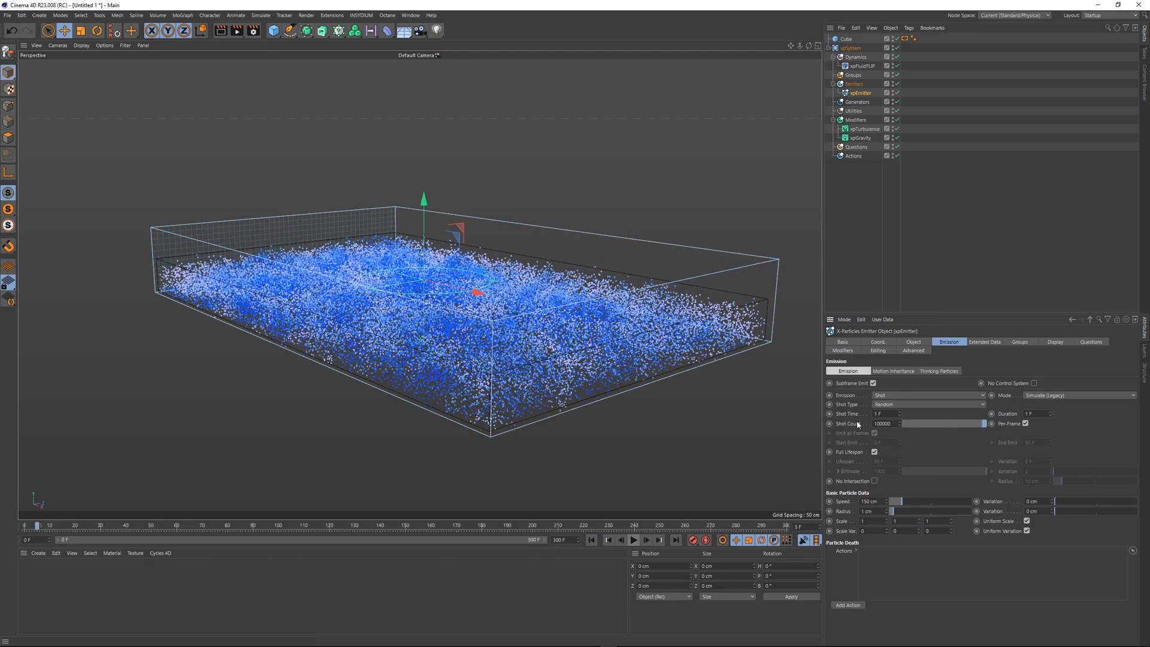
- Set the xpEmitter's shot count to 50000 and replay the simulation from the first frame
left_click(593, 540)
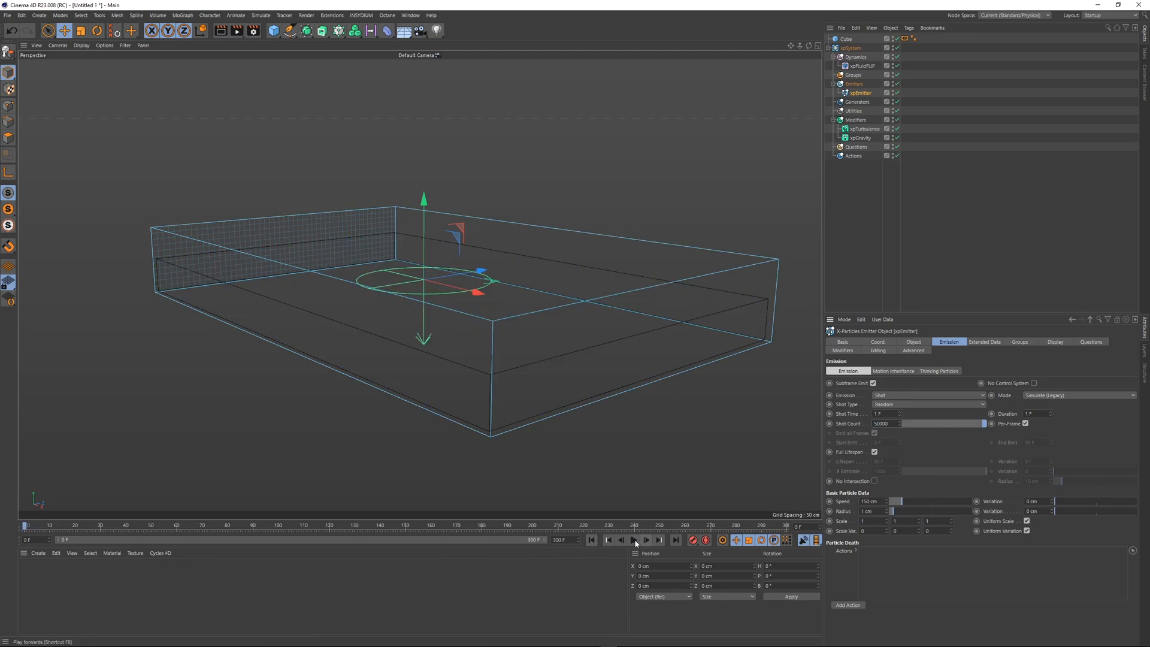
left_click(634, 540)
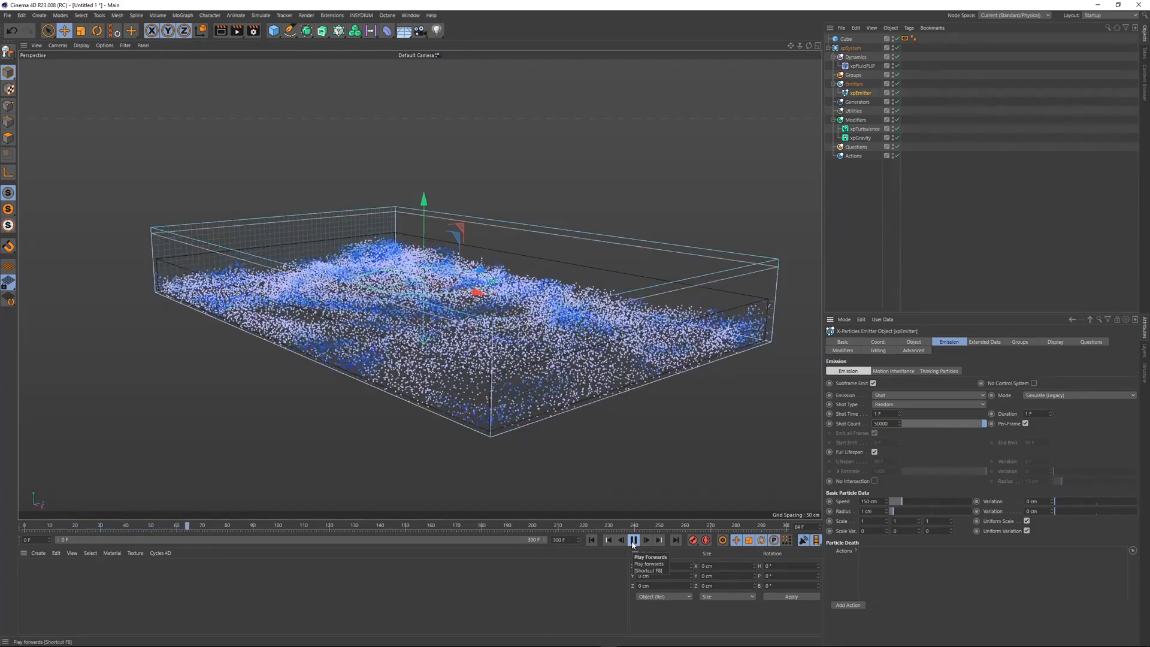
left_click(634, 540)
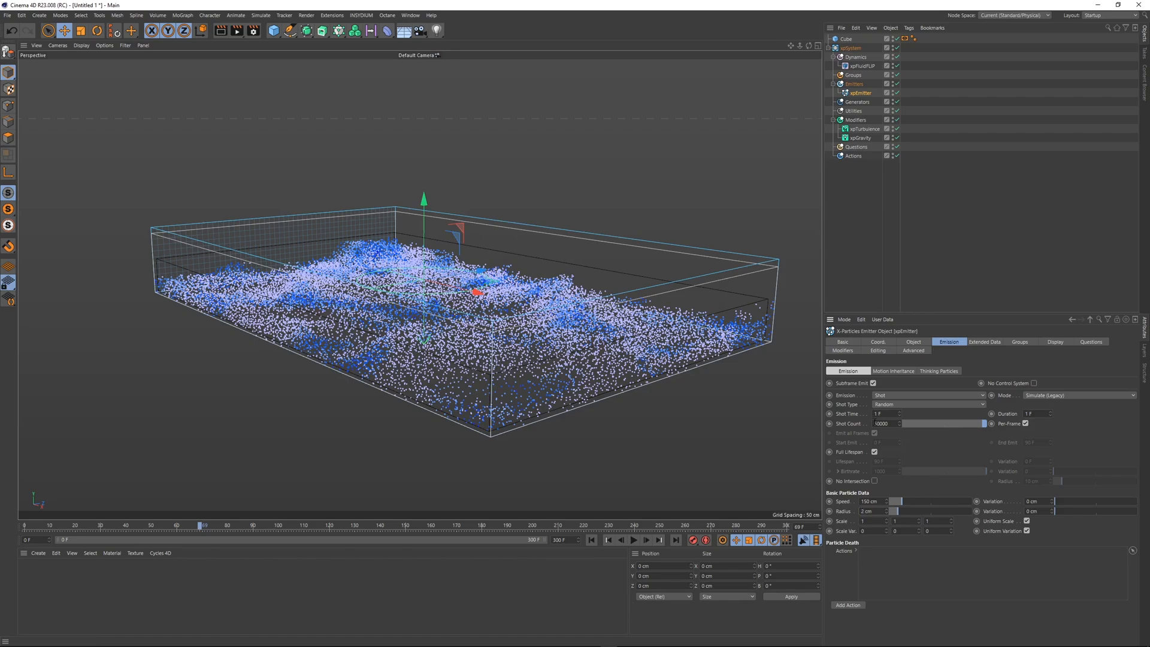
- Set the xpEmitter's particle radius to 2 cm and shot count to 250000, and replay the simulation in the top view
left_click(591, 540)
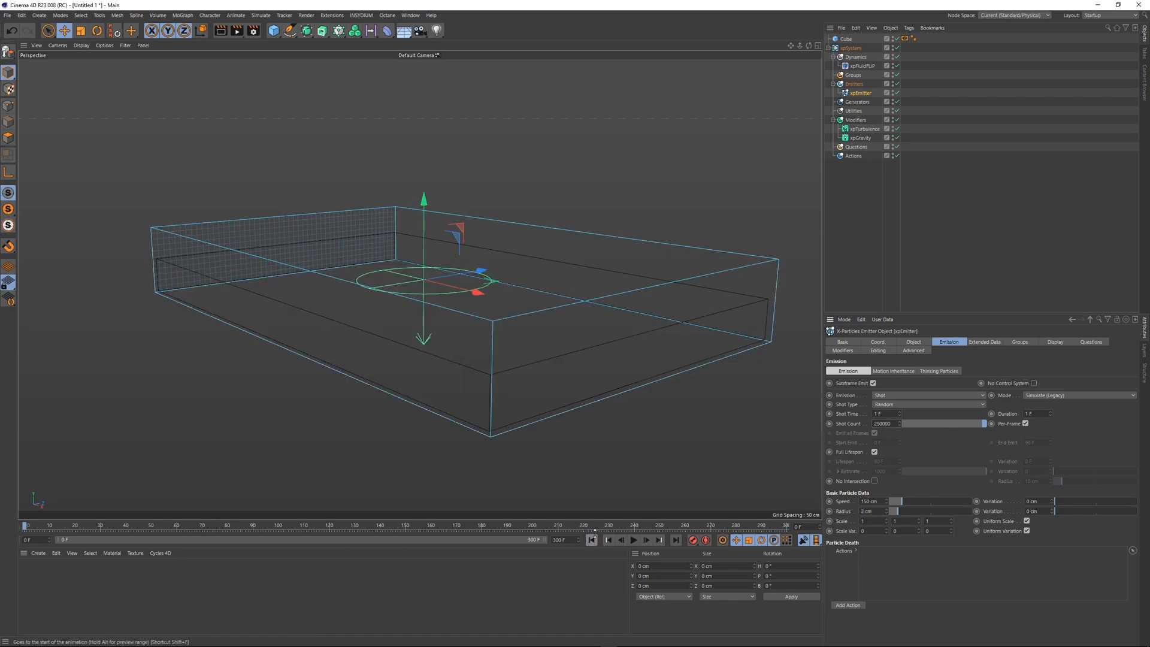
left_click(634, 540)
key("F2")
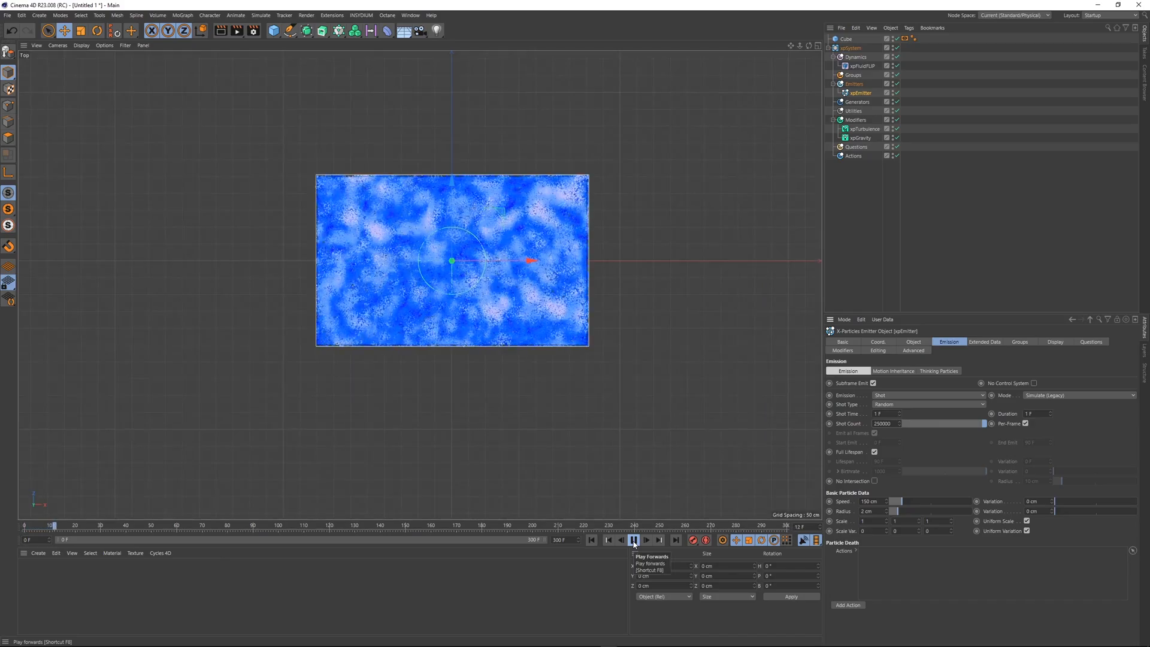
scroll(487, 276, "up", 3)
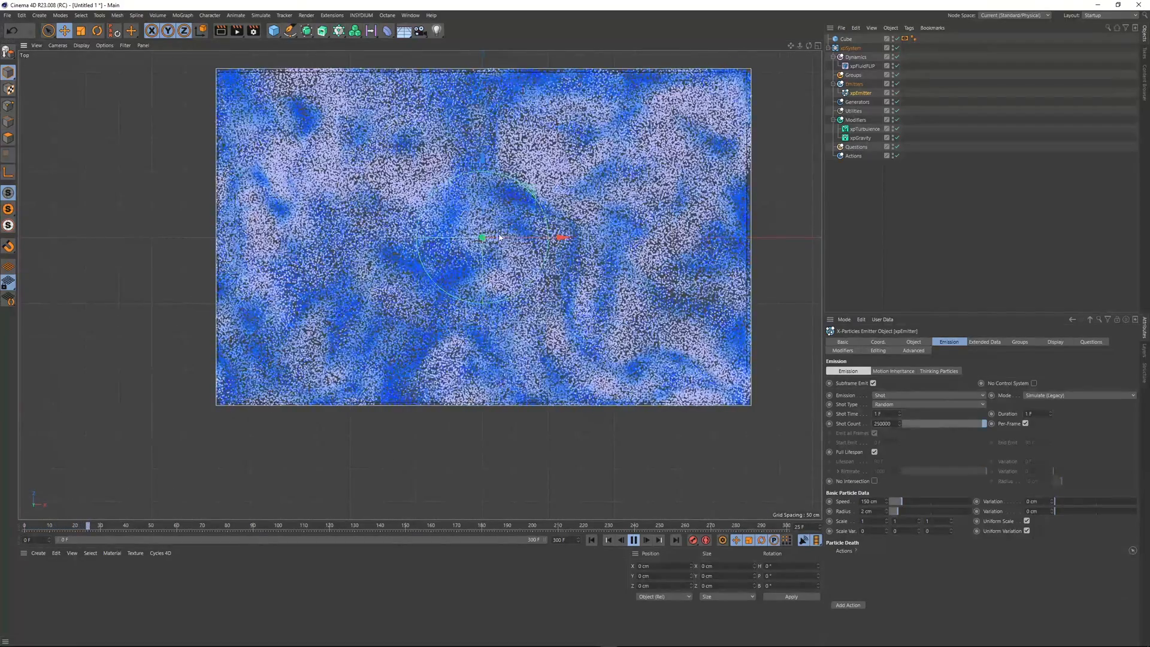
middle_click_drag(487, 276, 461, 307, "alt")
left_click(634, 540)
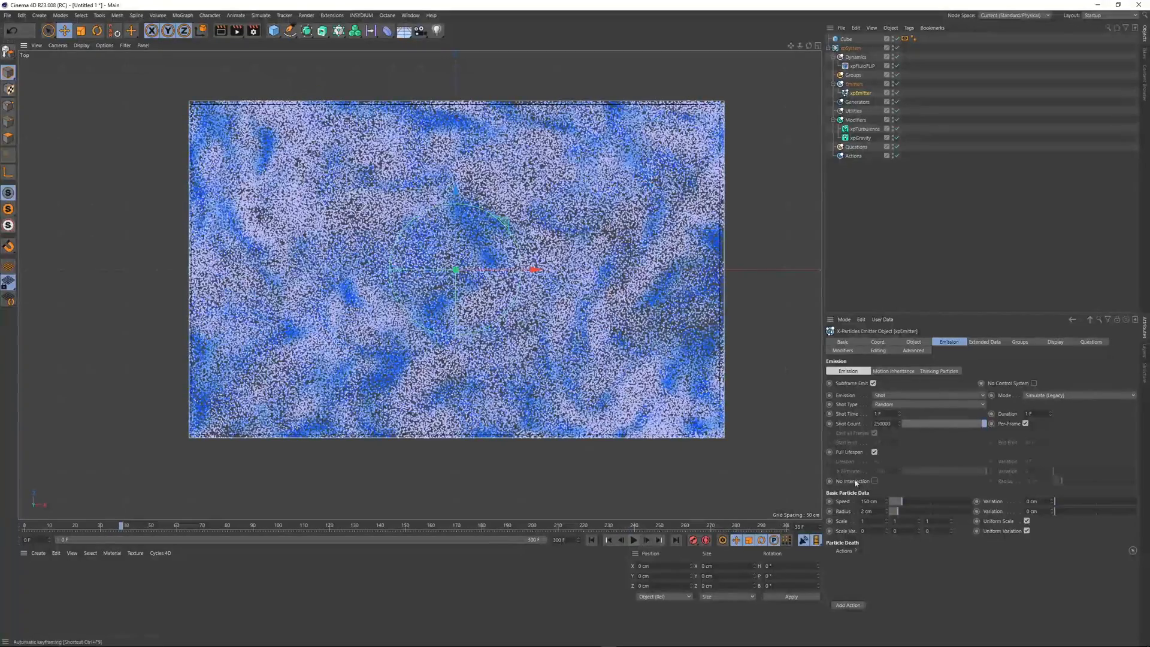
- Lower the xpEmitter's shot count to 150000 and replay the simulation from the first frame
left_click(592, 540)
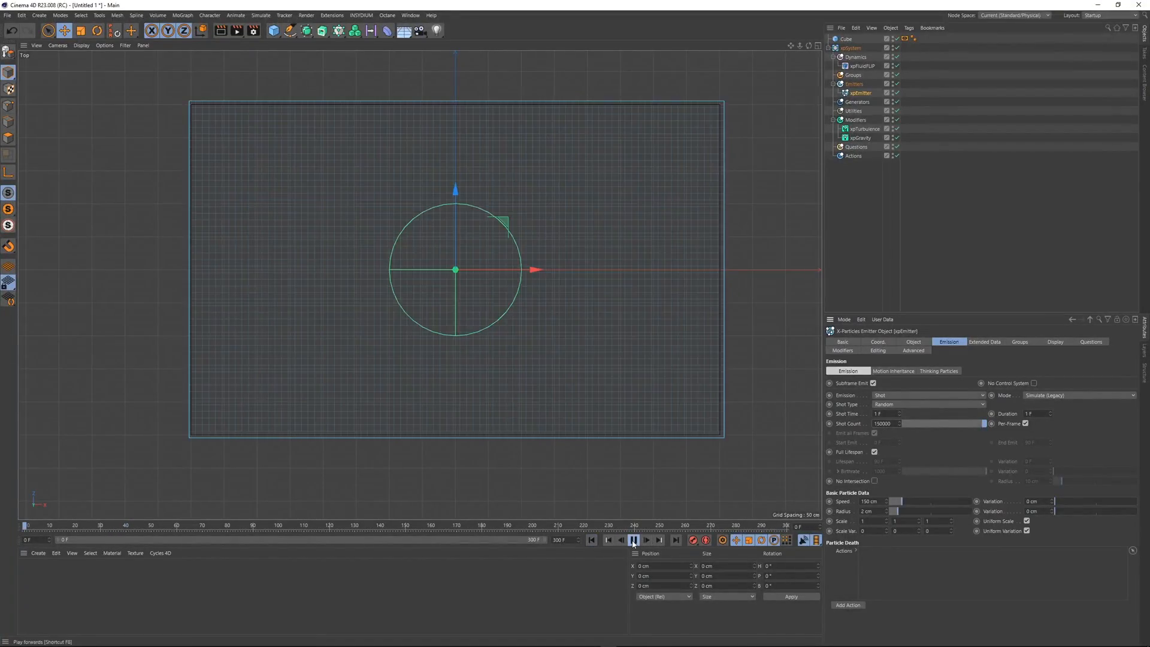
left_click(634, 541)
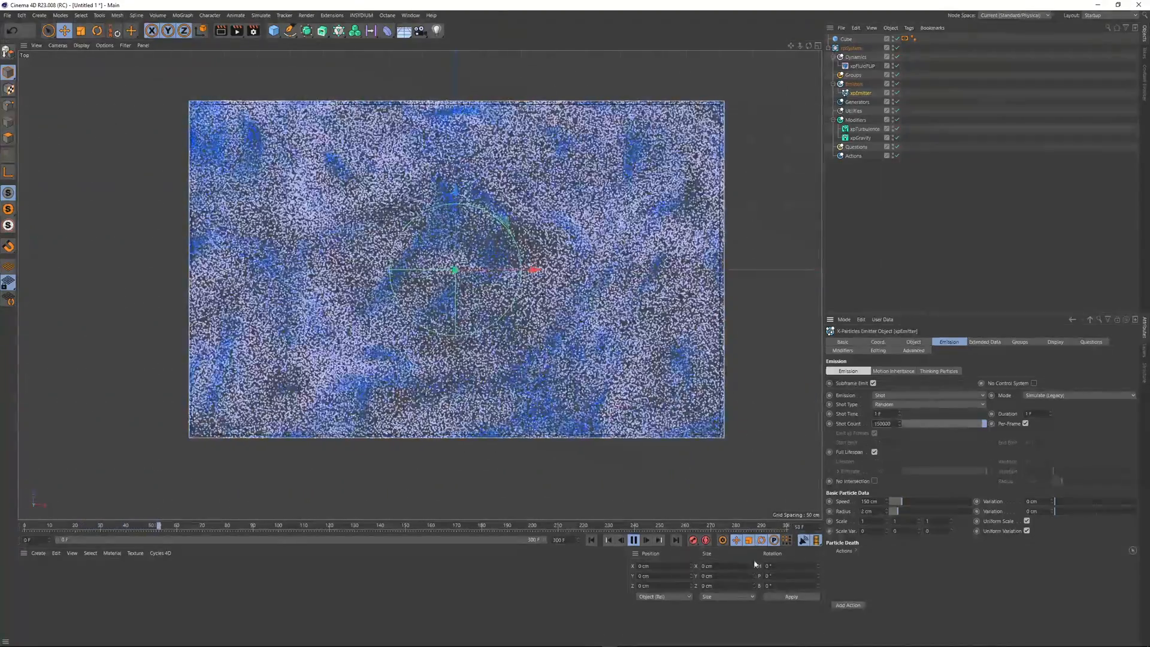
left_click(634, 540)
- Increase the display size factor of the xpEmitter's particles to about 171%
left_click(1056, 341)
left_click_drag(1077, 420, 1083, 423)
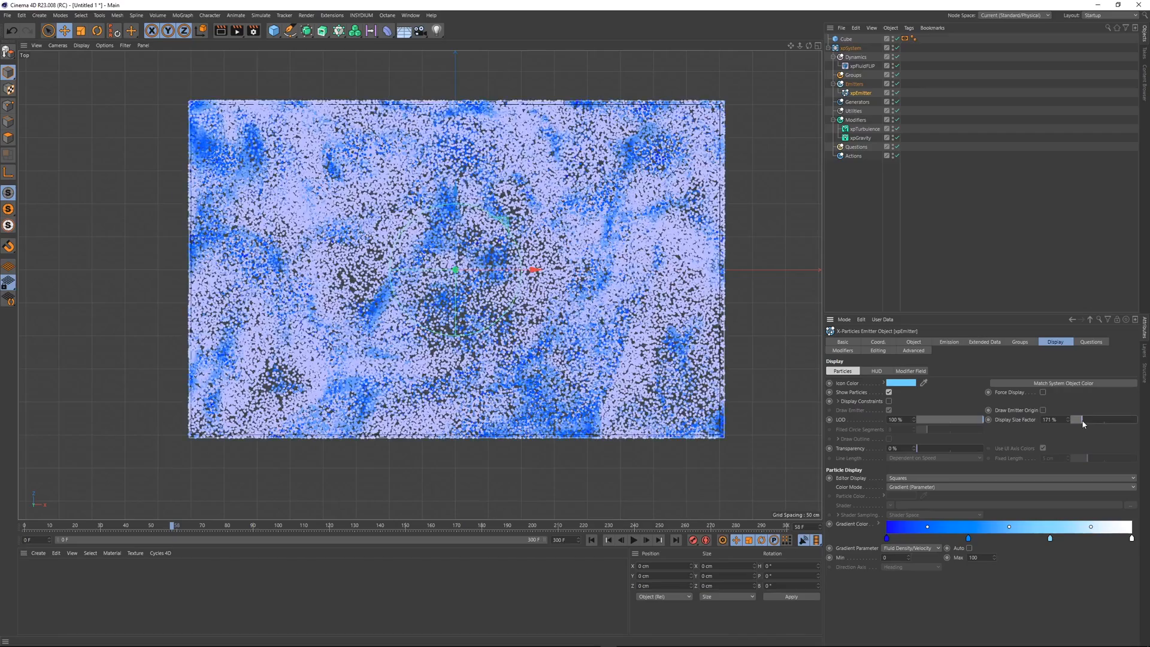
- Replay the simulation from the first frame in the top view with the enlarged particle display
left_click(592, 536)
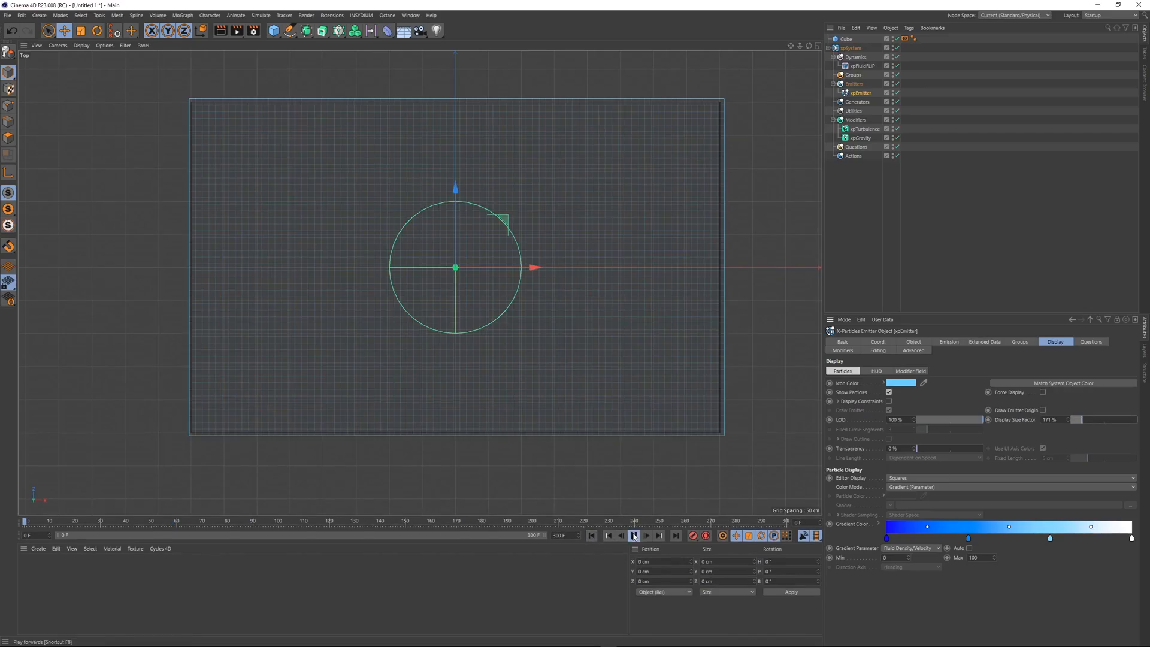
left_click(635, 536)
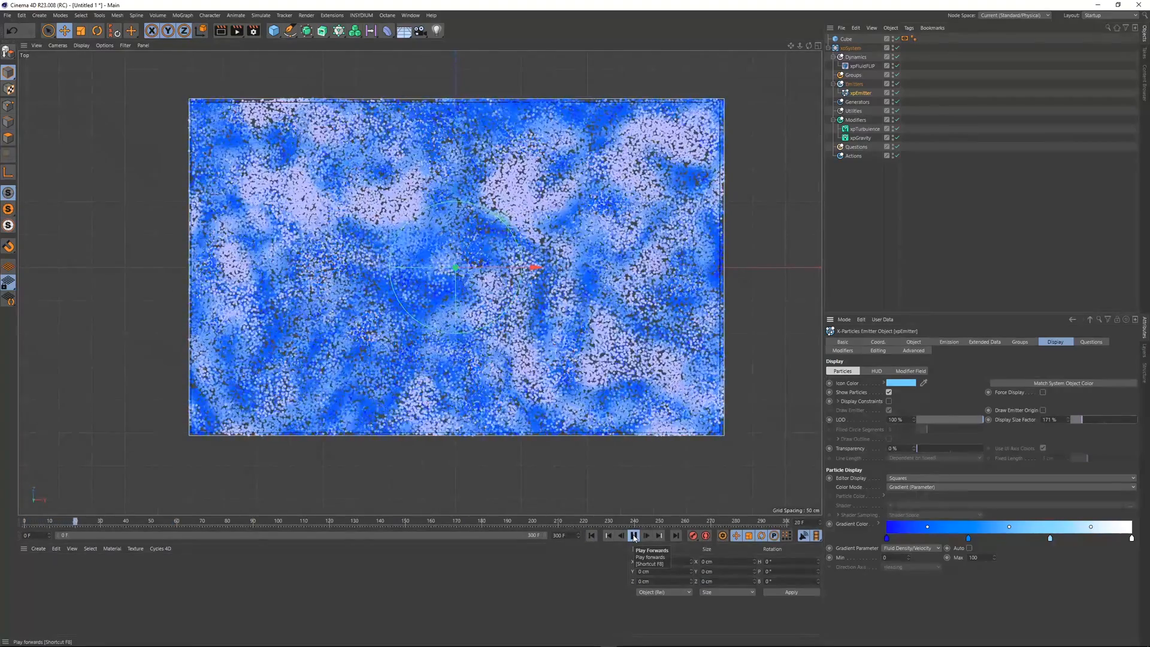
left_click(634, 536)
- Set the xpEmitter's particle radius to 5 cm and replay the simulation from the first frame
left_click(949, 342)
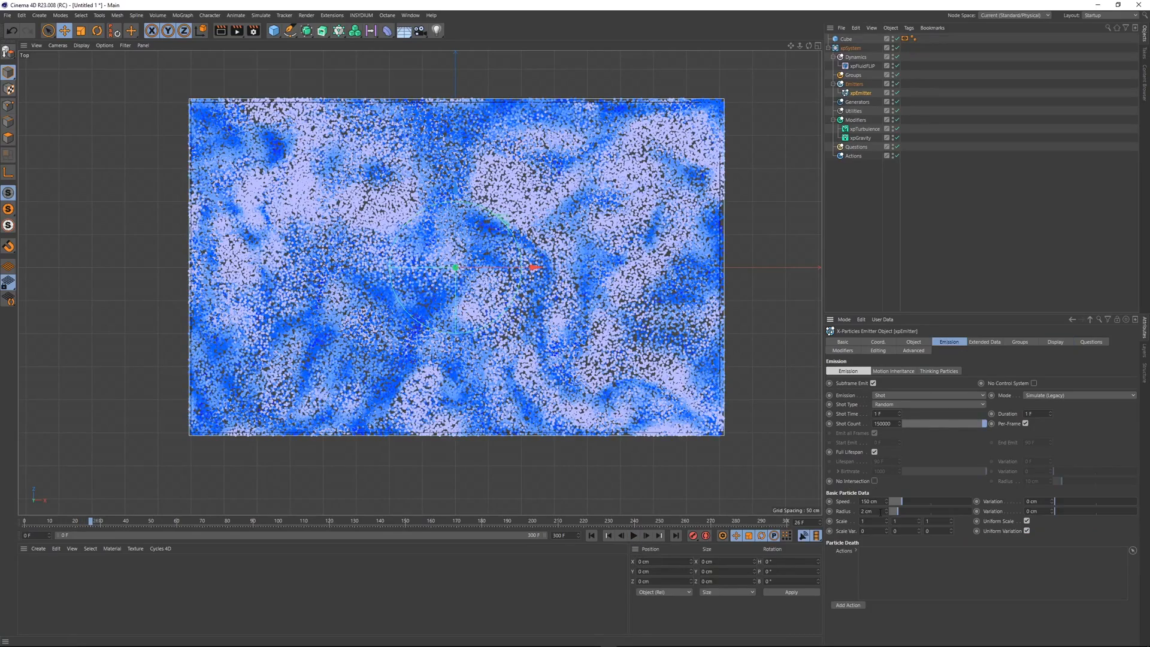
type("5")
key("Return")
left_click(591, 536)
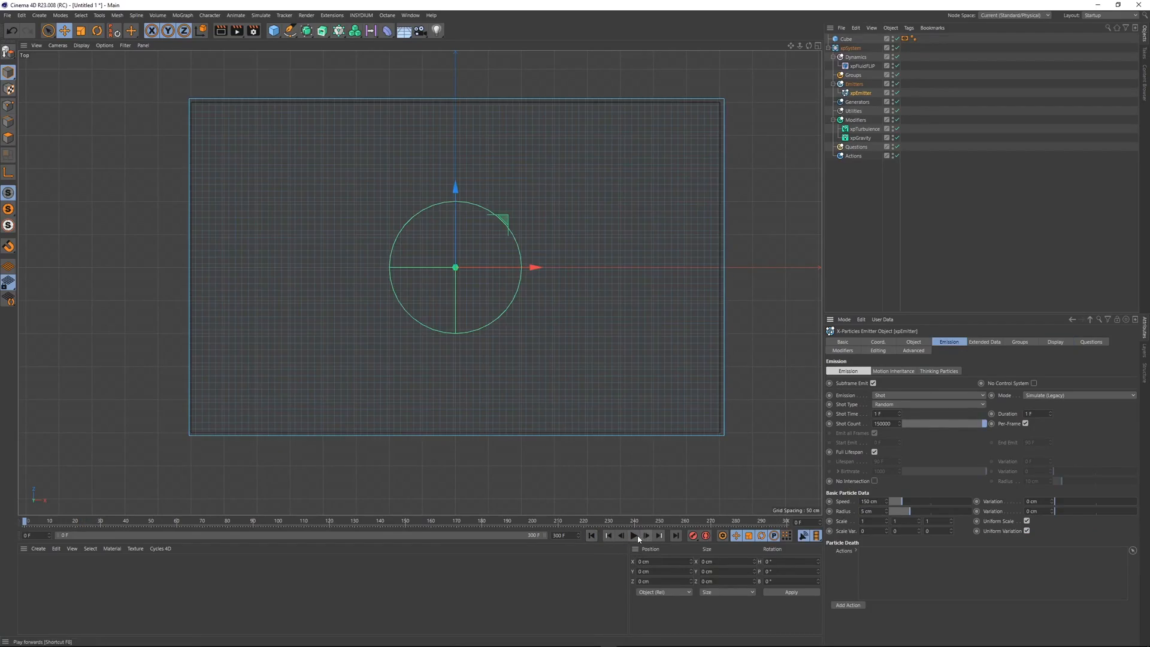
left_click(634, 536)
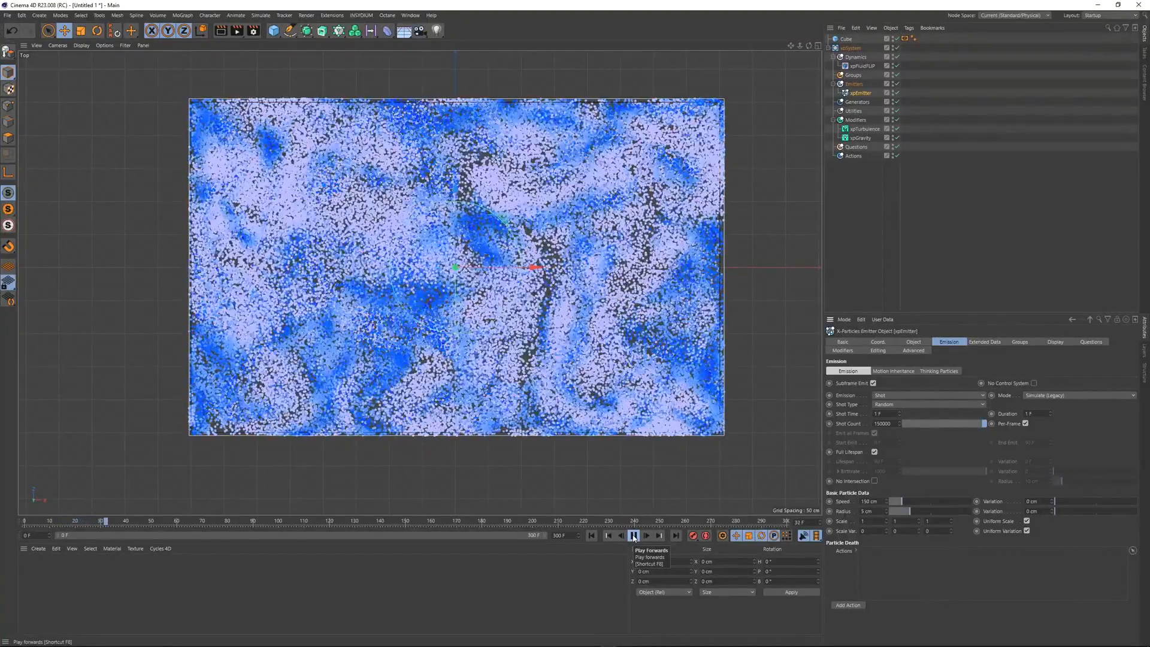
left_click(635, 537)
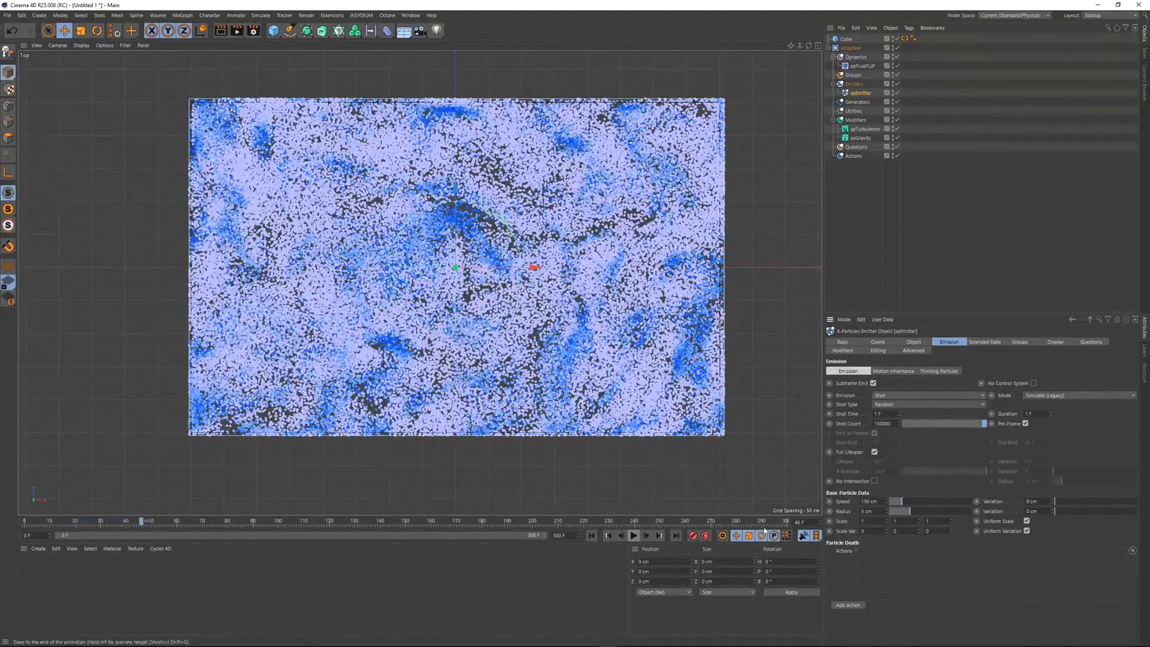
- Set the xpEmitter's particle radius to 4 cm and replay the simulation from the first frame in the perspective view
key("Return")
key("F1")
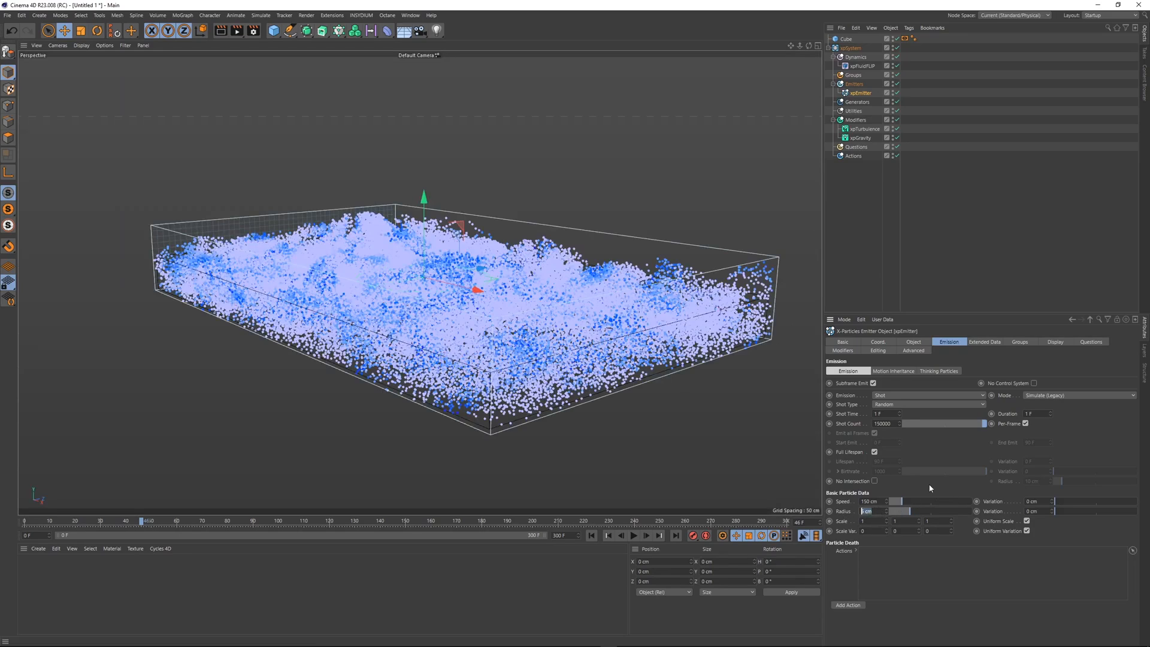
left_click(592, 536)
left_click(633, 536)
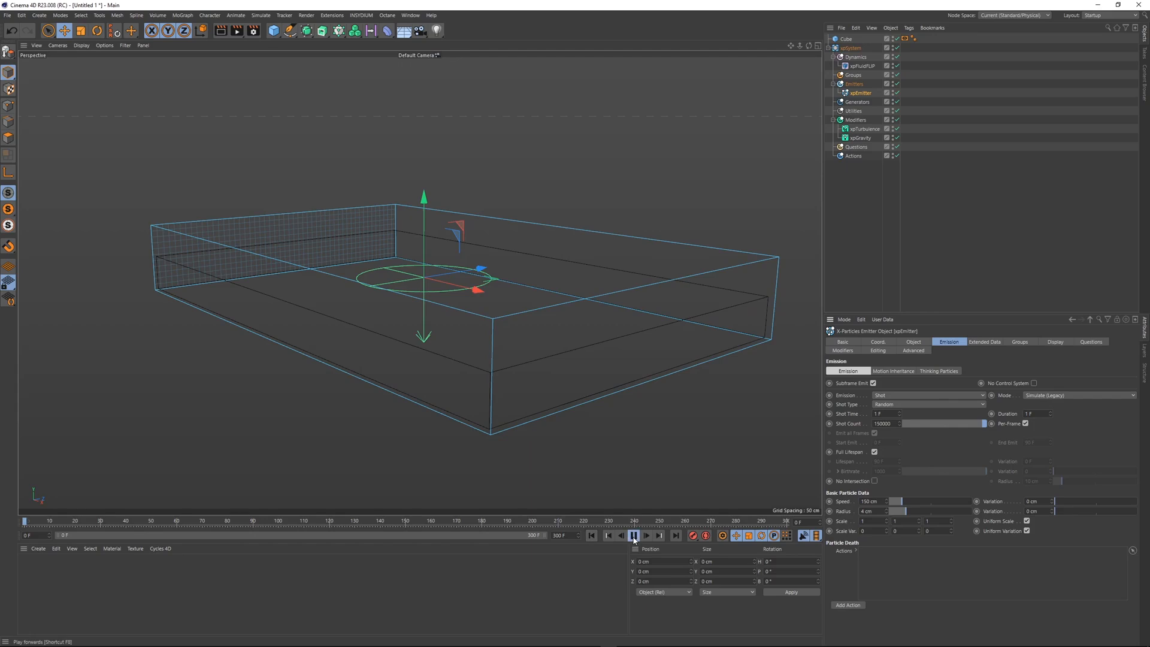
left_click(634, 536)
- Return to the top view and select the xpEmitter
left_click(892, 423)
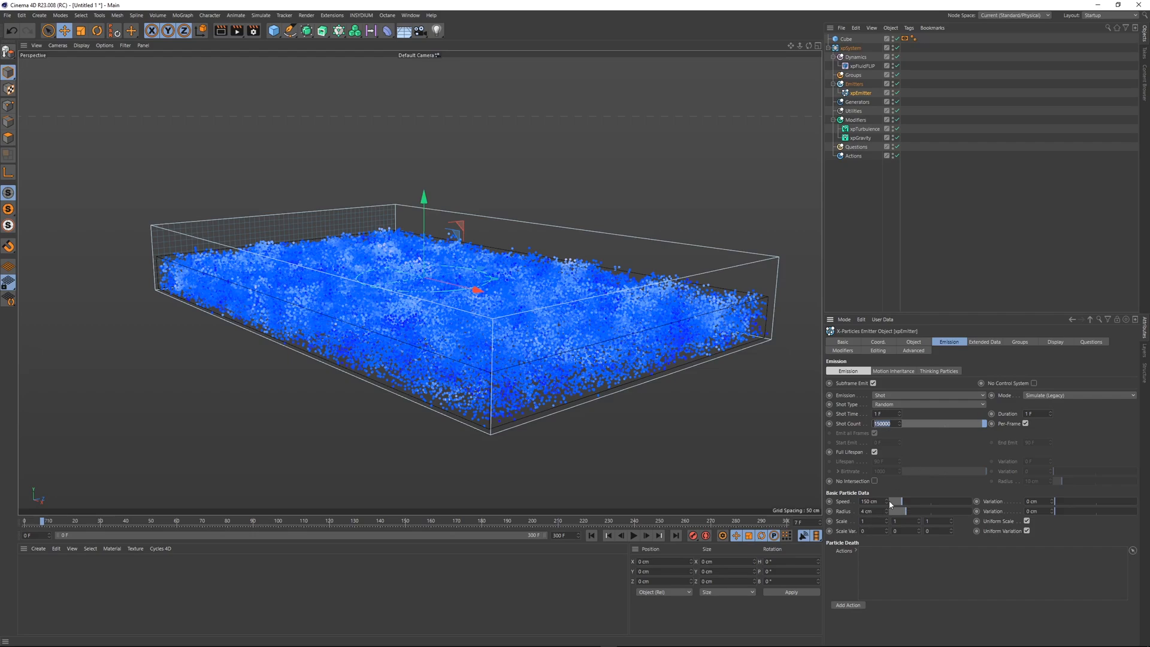
left_click(842, 514)
left_click(959, 235)
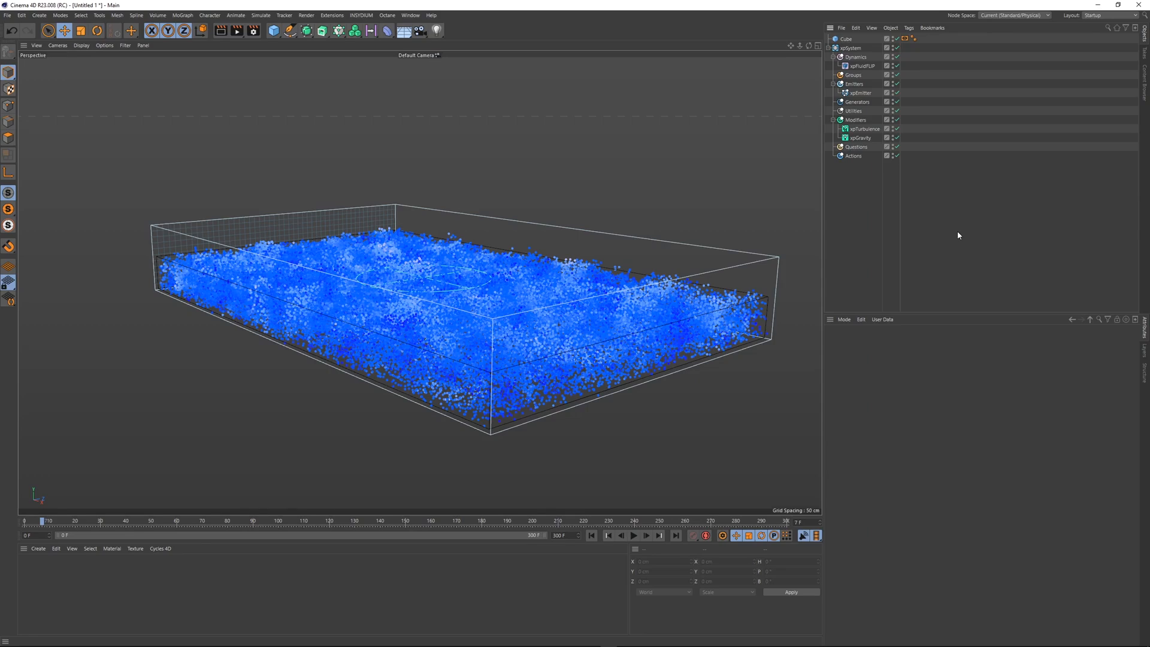
key("F2")
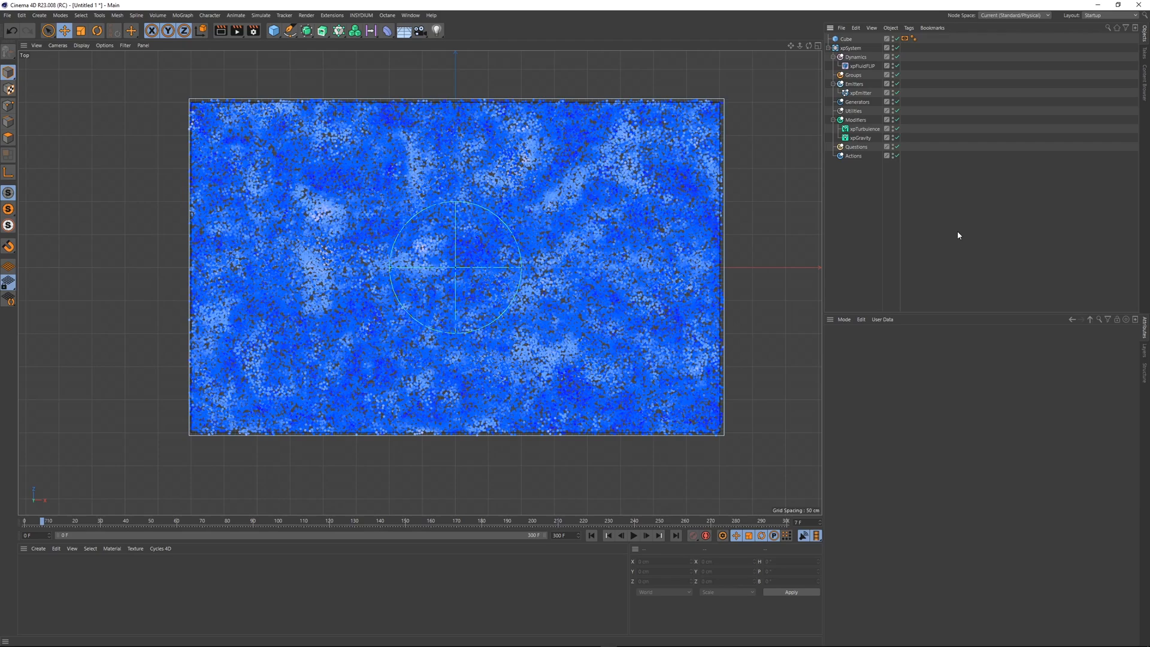
left_click(862, 93)
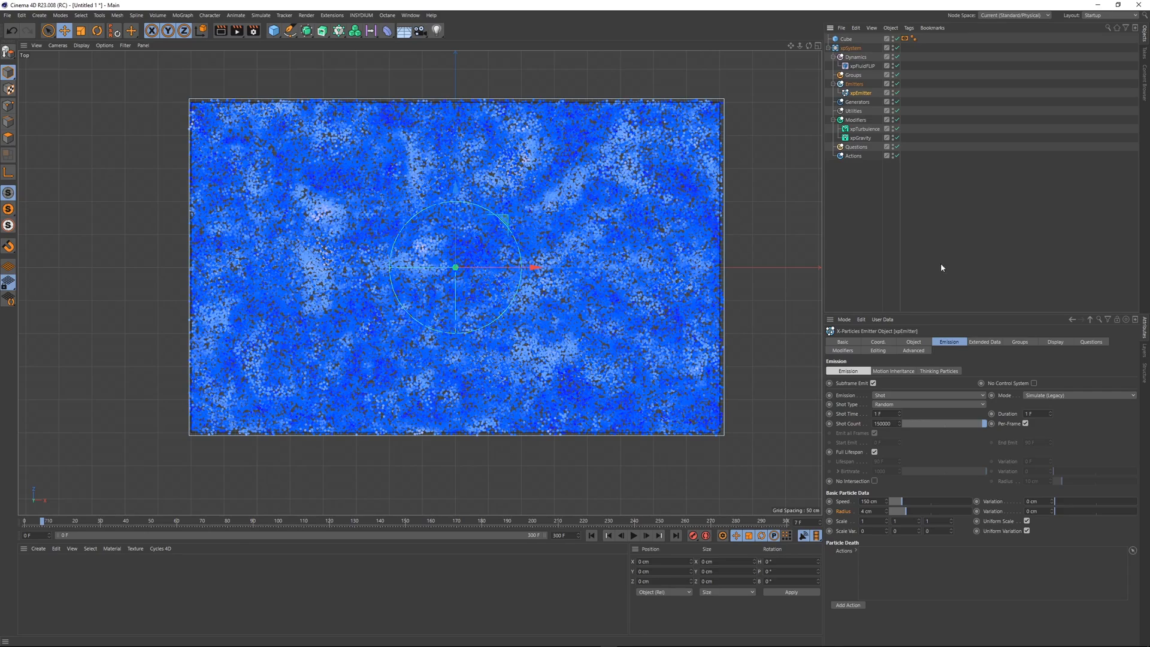
- Try scaling, rotating and moving a test cube over the particles, and delete it again
left_click(273, 30)
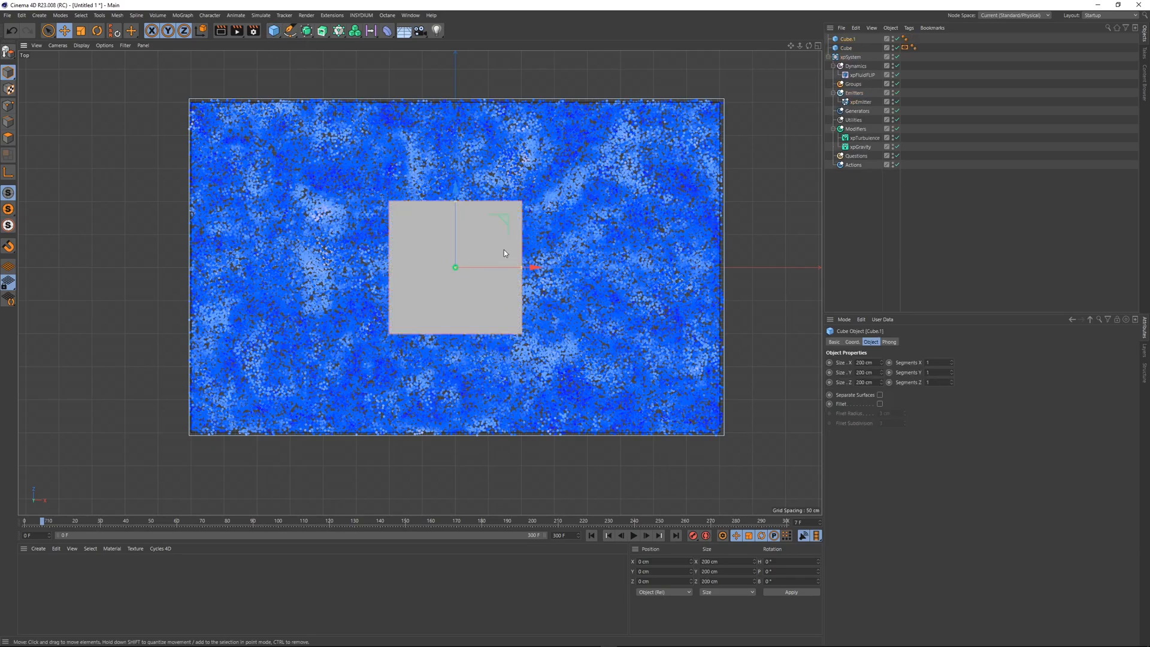
key("t")
left_click_drag(627, 238, 474, 285)
key("r")
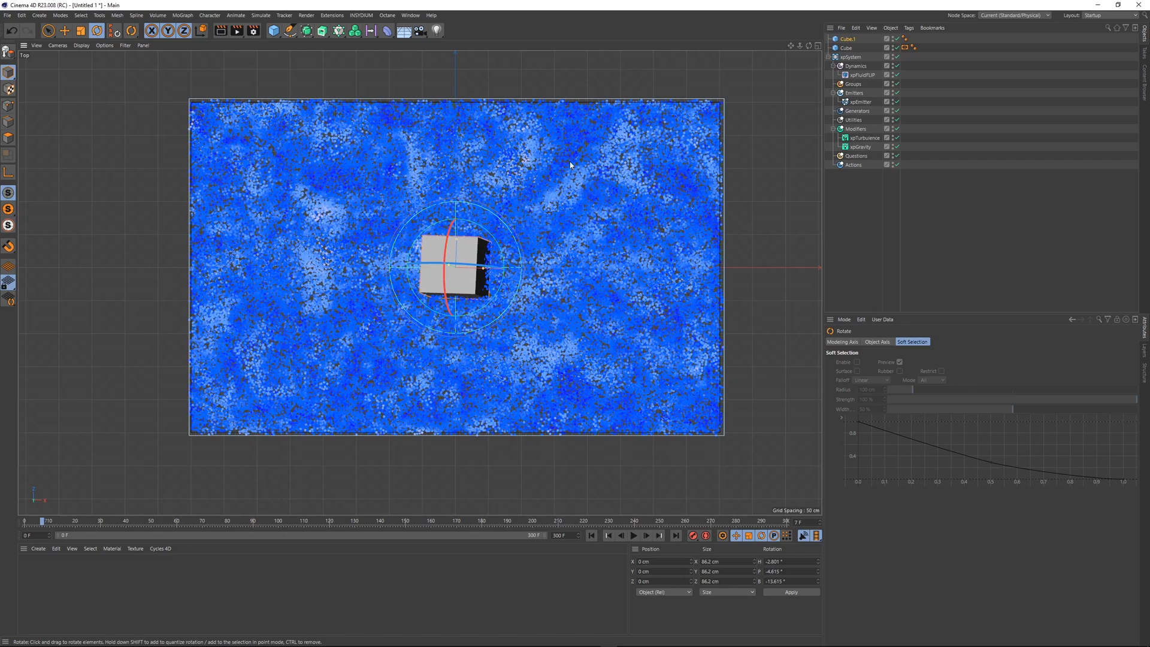
key("e")
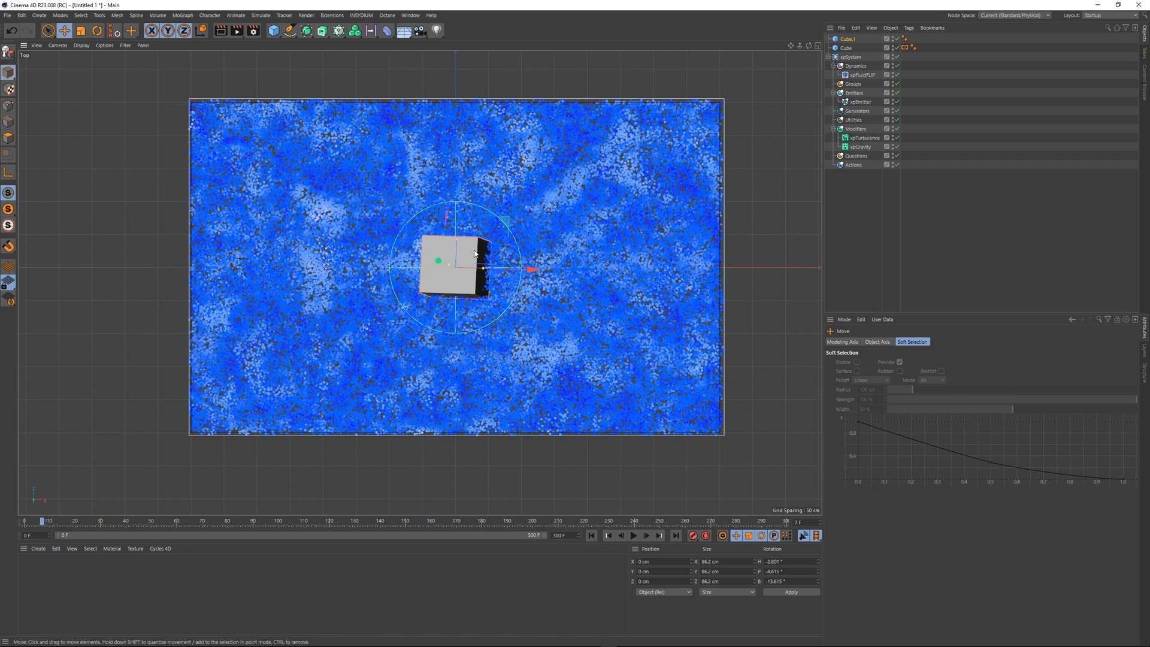
left_click_drag(496, 235, 806, 242)
key("r")
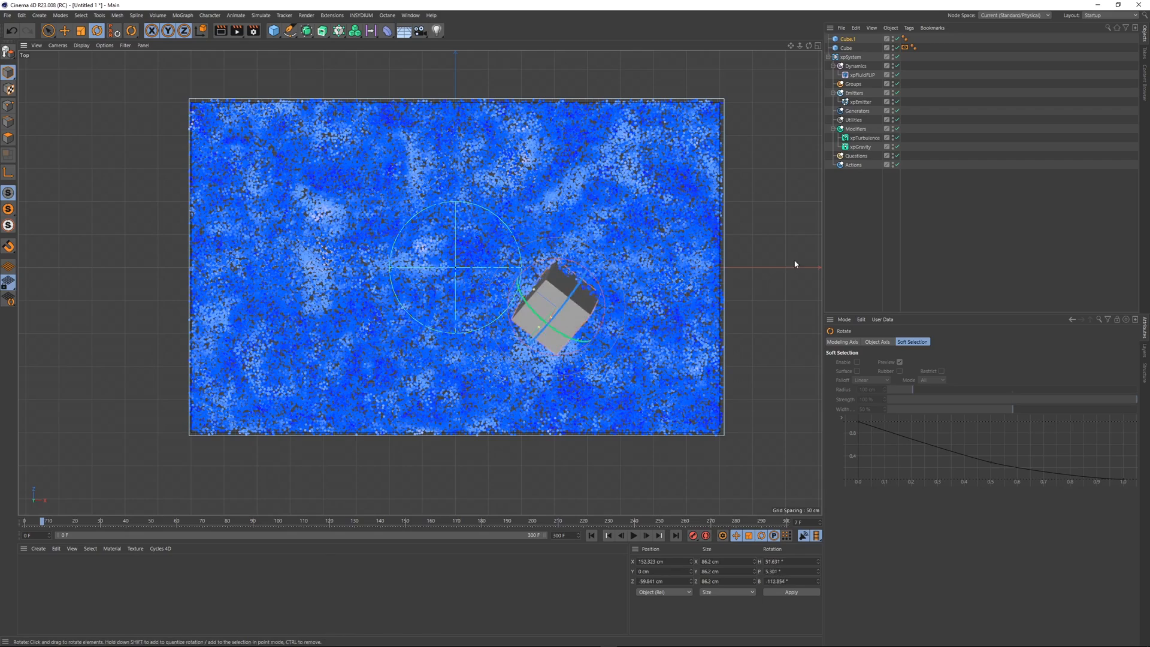
key("Delete")
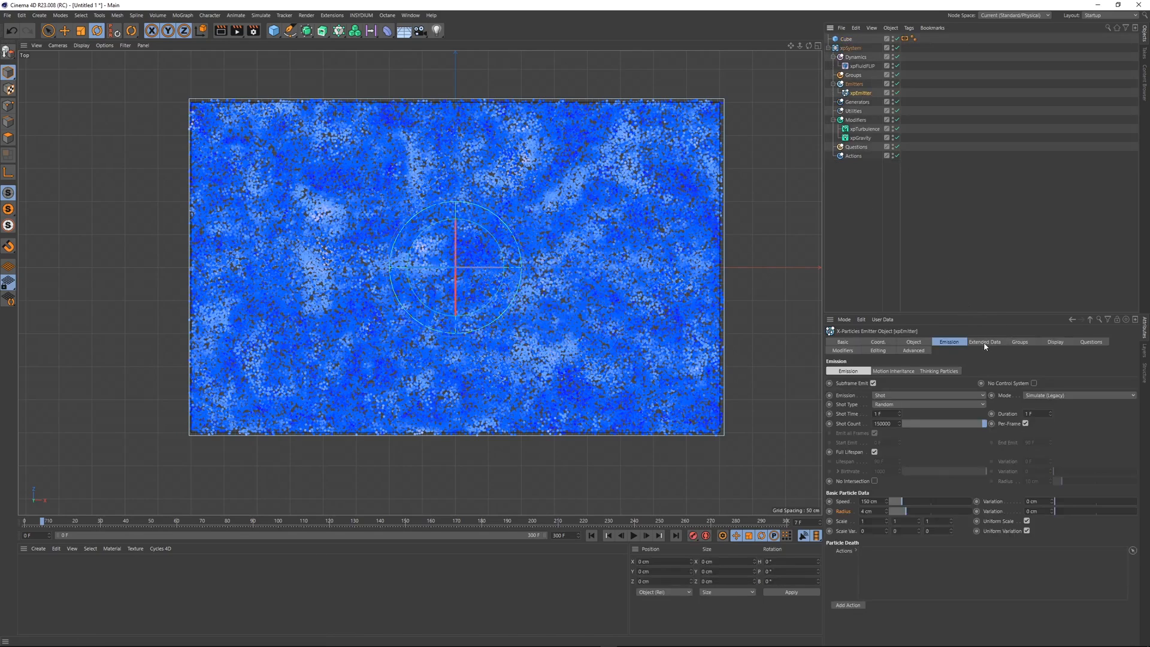
- Enable Use Rotation in the xpEmitter's extended data with Tangential rotation, leaving Simple Spin off
left_click(985, 342)
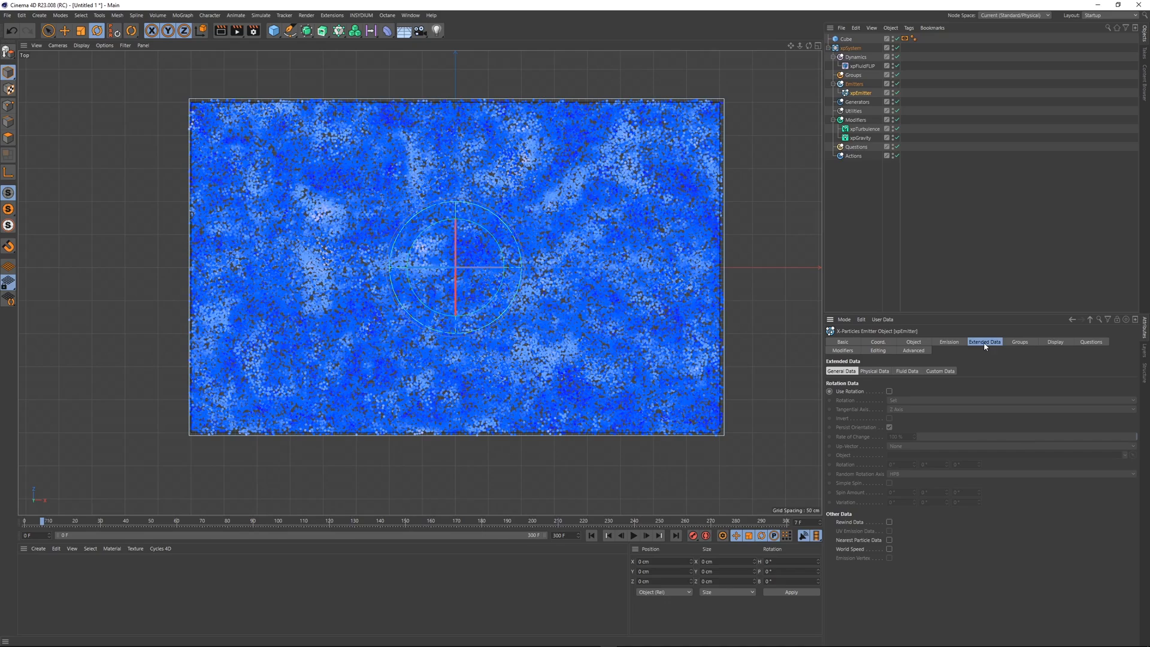
left_click(889, 391)
left_click(893, 401)
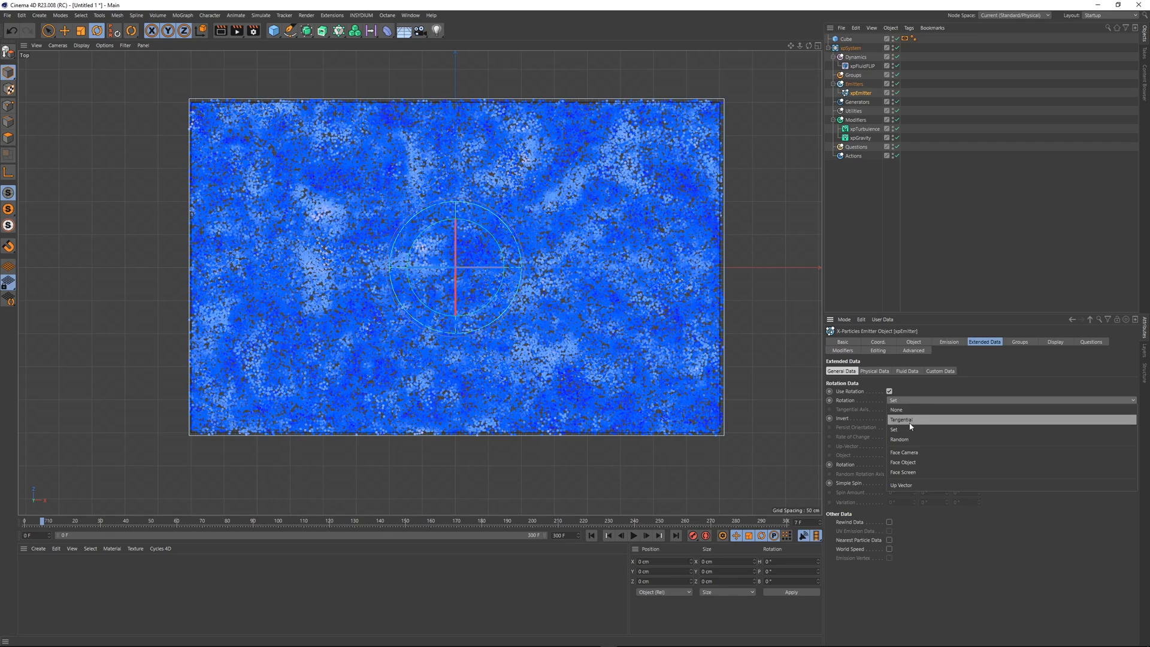
left_click(910, 420)
left_click(890, 483)
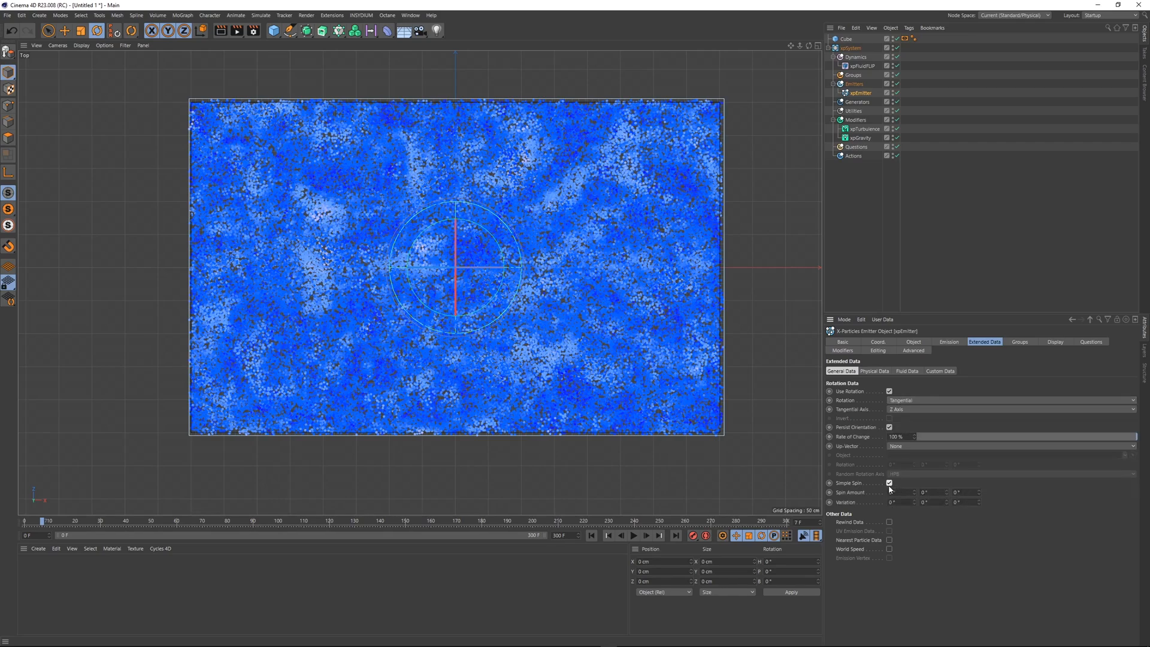
left_click(890, 484)
- Add an xpSpin motion modifier and set its spin amount to 0.1° on all three axes
left_click(856, 120)
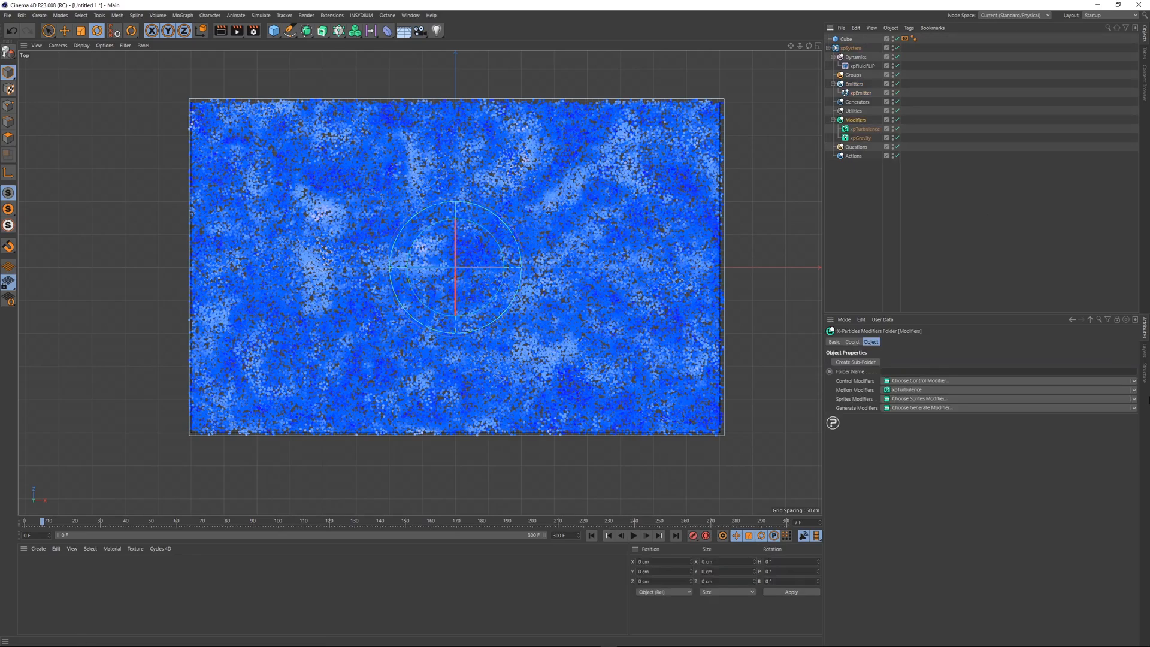
left_click(1133, 390)
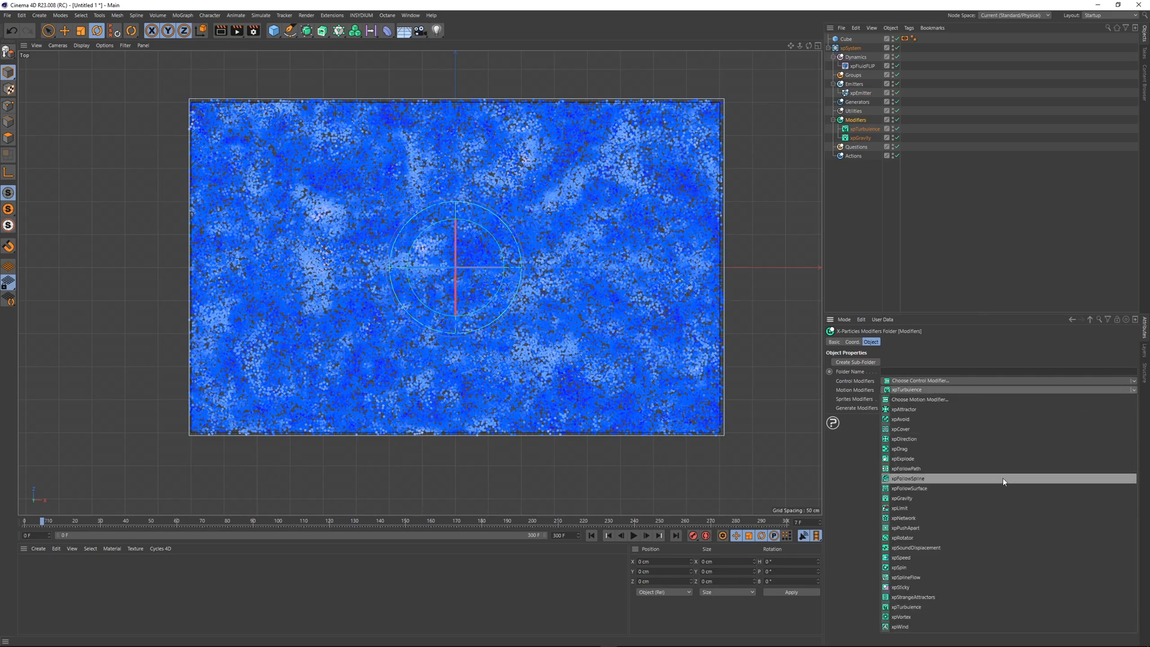
left_click(914, 567)
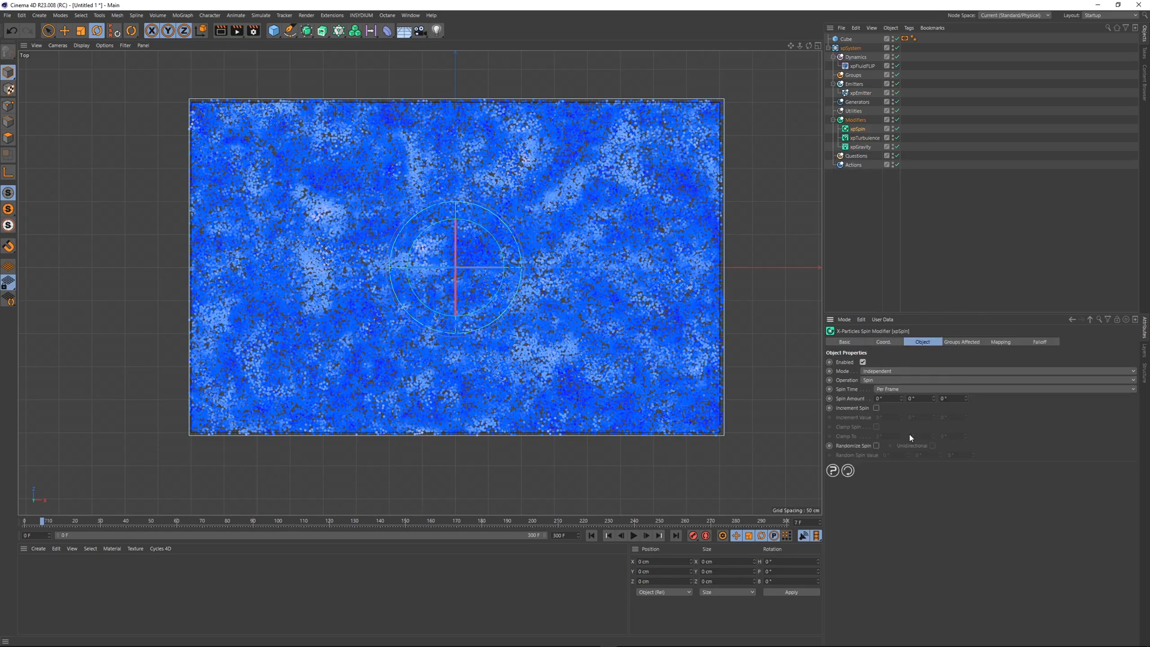
left_click(892, 399)
type(".1")
key("Tab")
type(".1")
key("Tab")
type(".1")
left_click(411, 16)
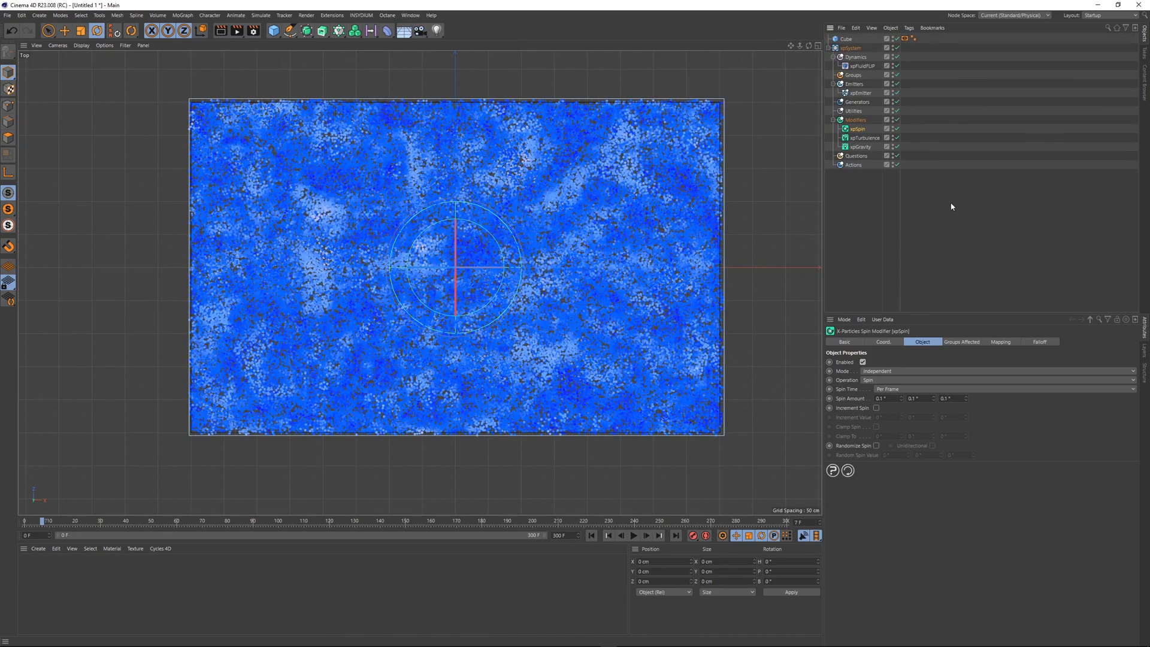
left_click(950, 205)
left_click(852, 128)
left_click(881, 398)
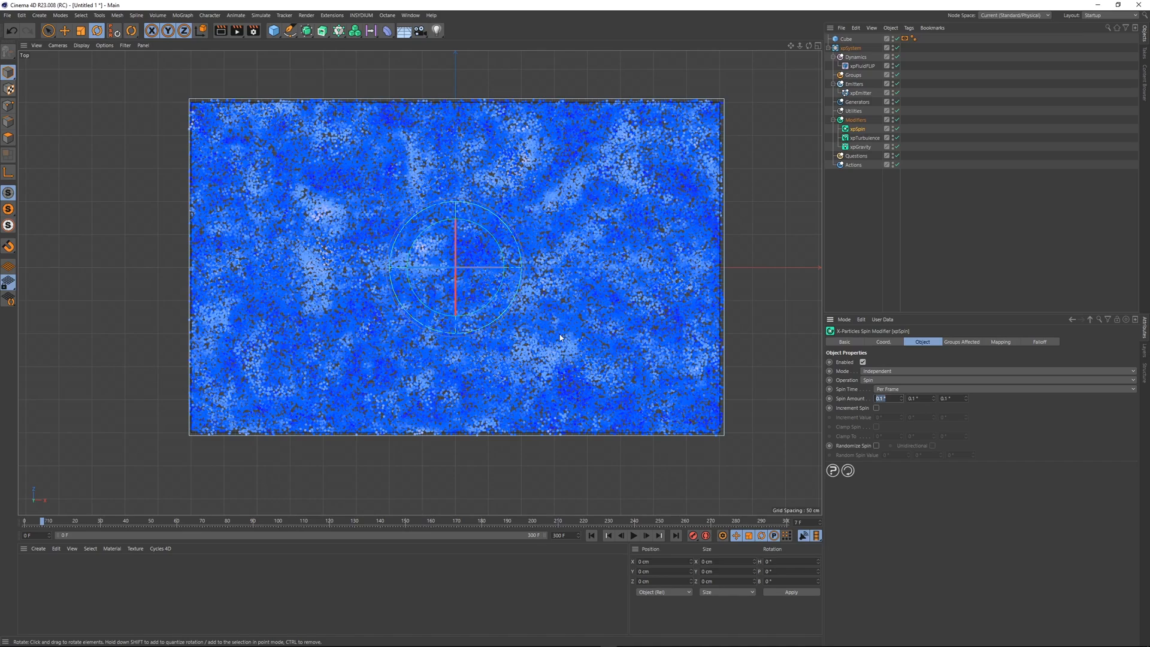
left_click(1014, 415)
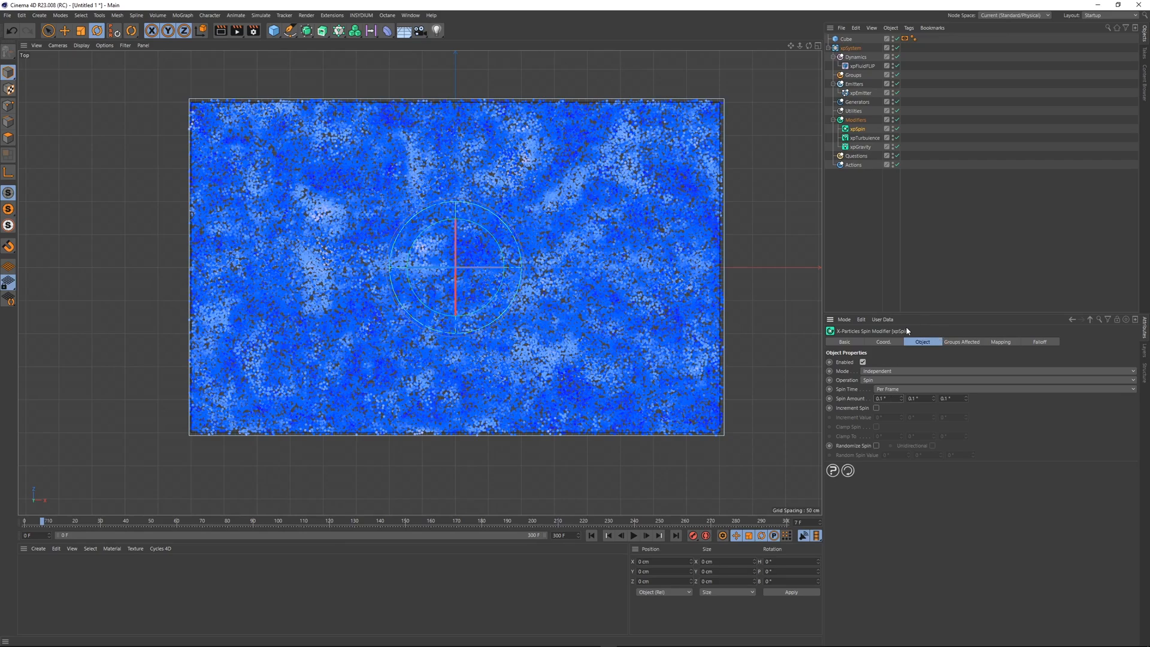
left_click(983, 160)
- Rename the xpEmitter to Small_P and save the scene as TUTORIAL.c4d
double_click(861, 94)
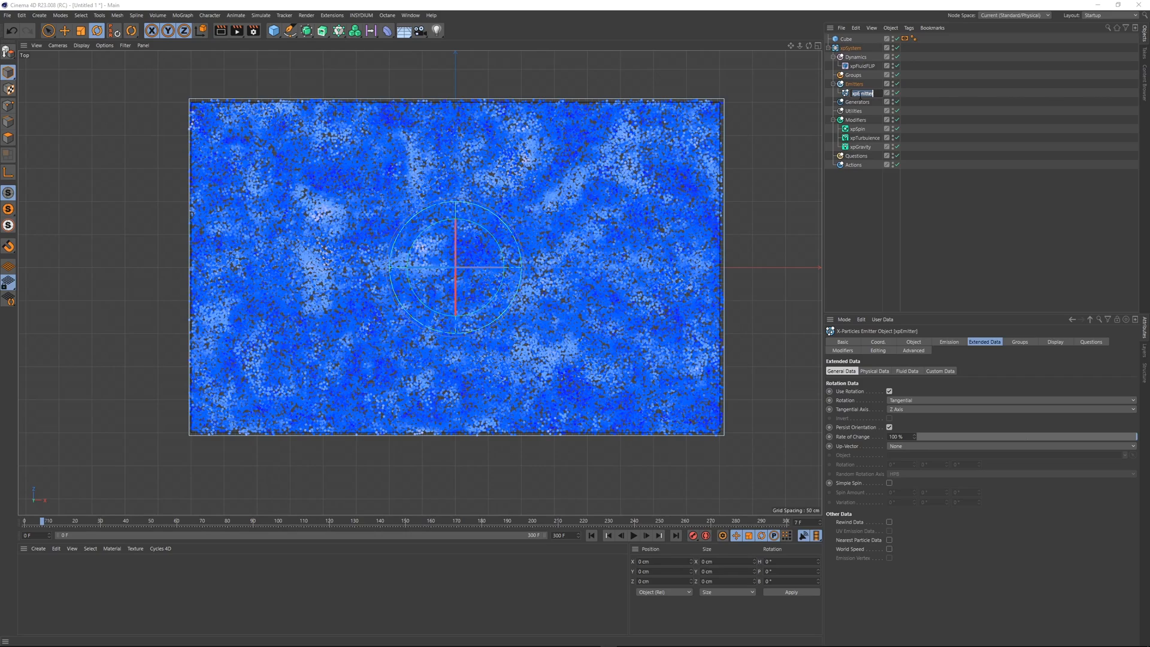
type("Par")
key("BackSpace")
key("BackSpace")
key("BackSpace")
type("Small_P")
key("Return")
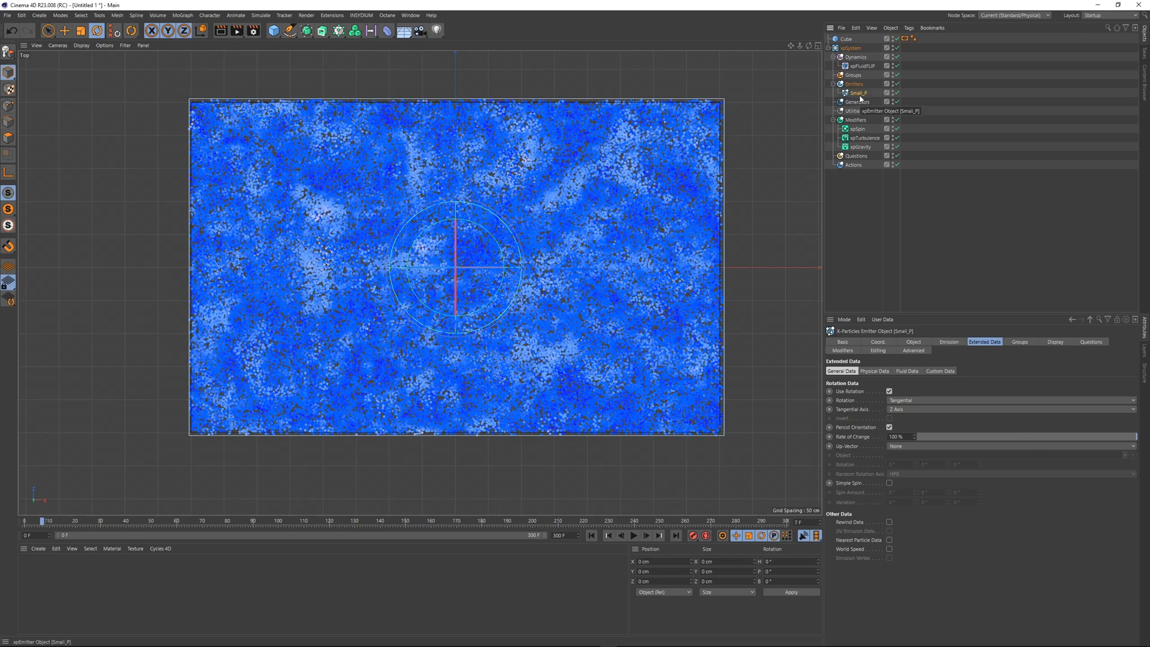
left_click(948, 173)
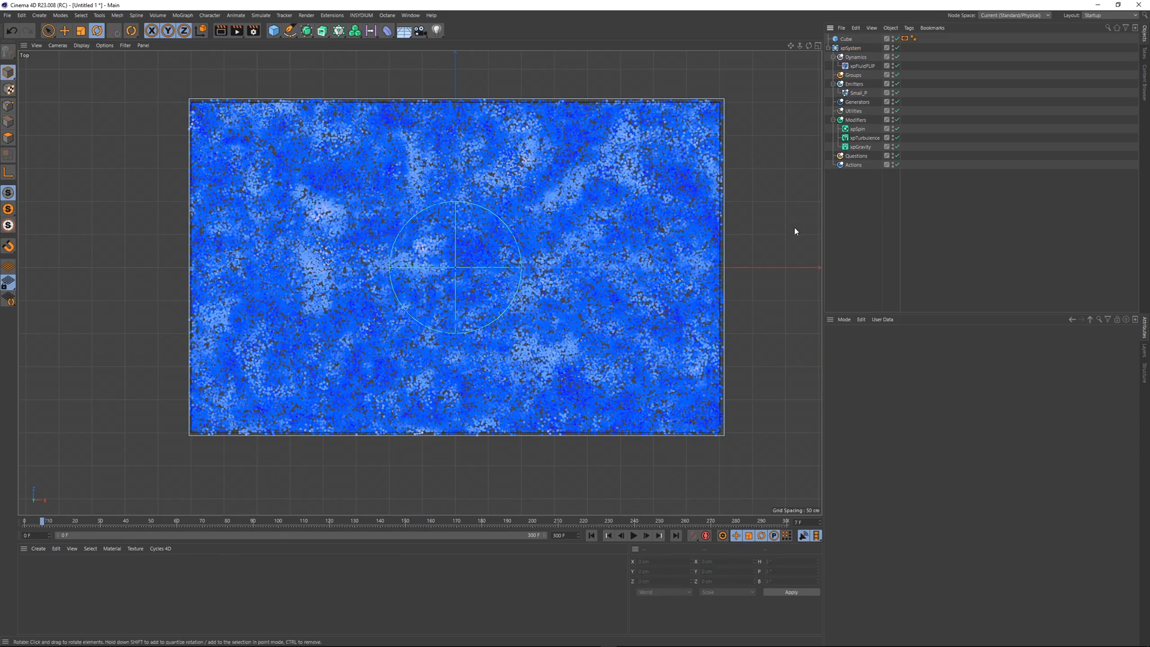
key("ctrl+s")
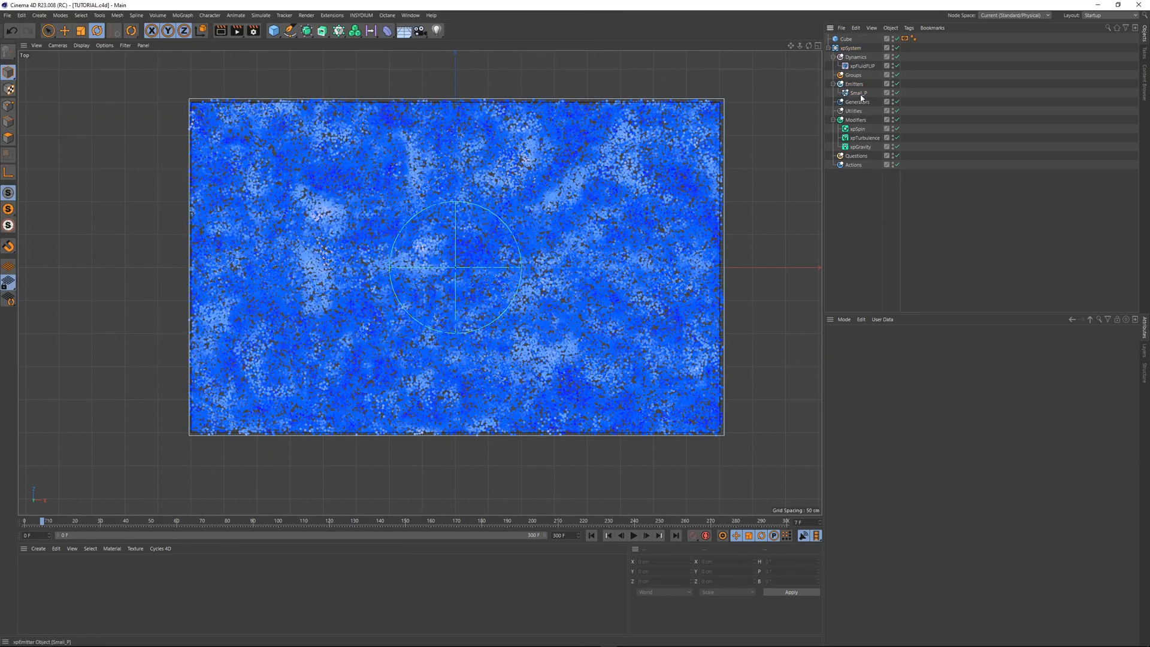
- Duplicate the Small_P emitter, rename the copy Large_P and open its basic properties
left_click(859, 93)
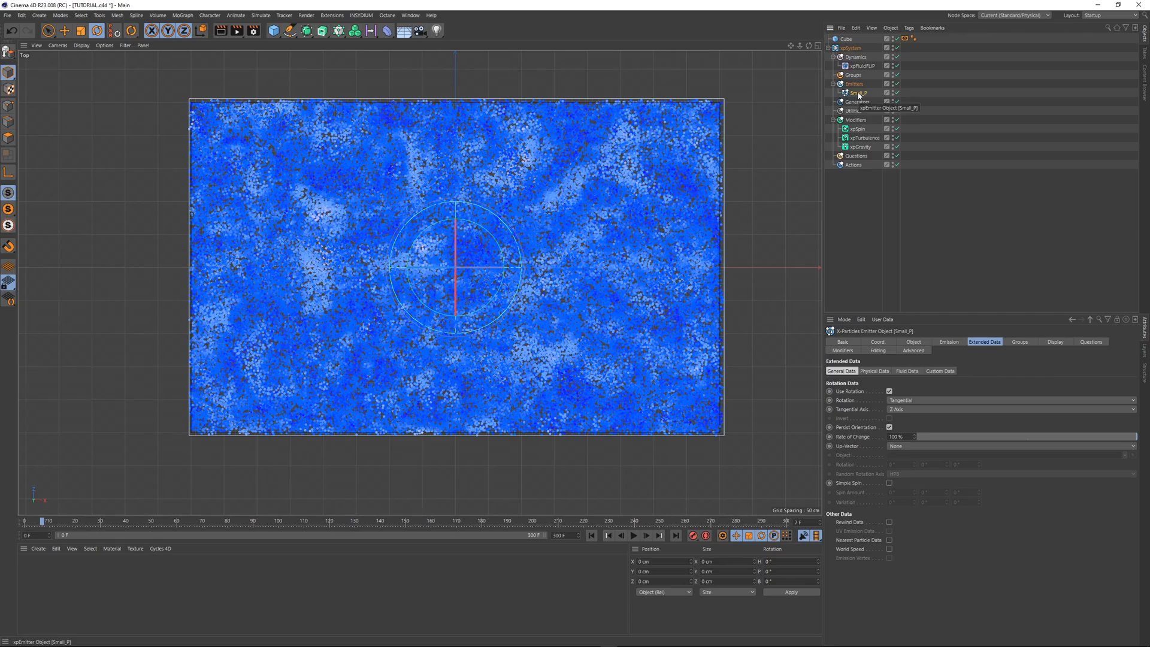
key("ctrl+c")
key("ctrl+v")
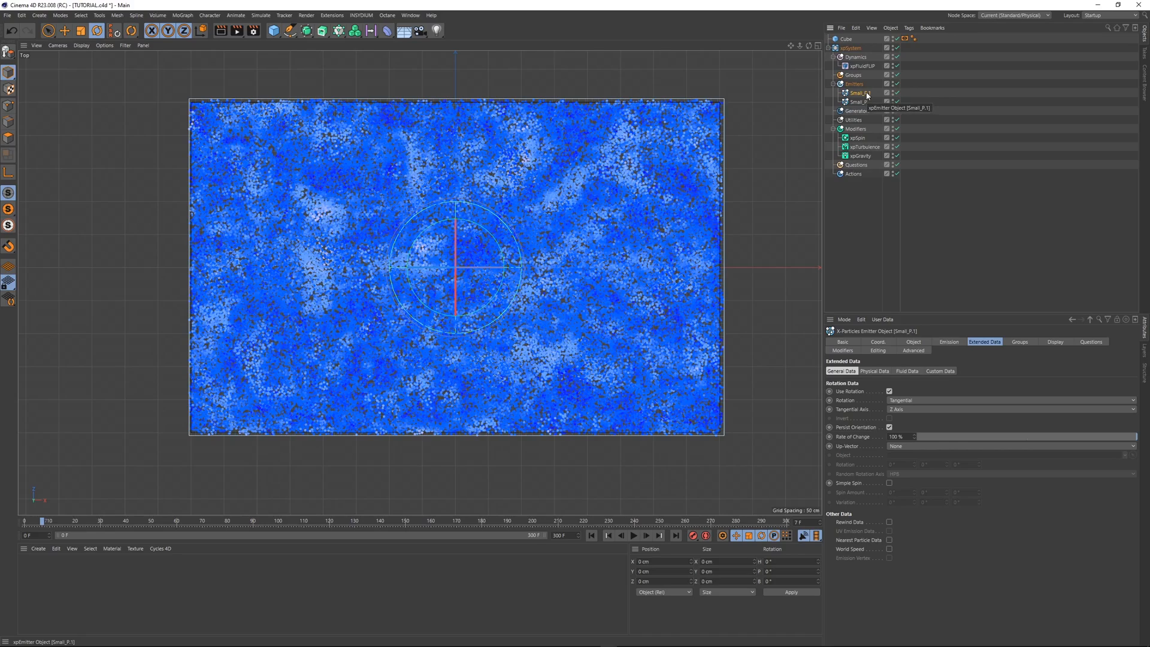
double_click(860, 94)
key("BackSpace")
type("La")
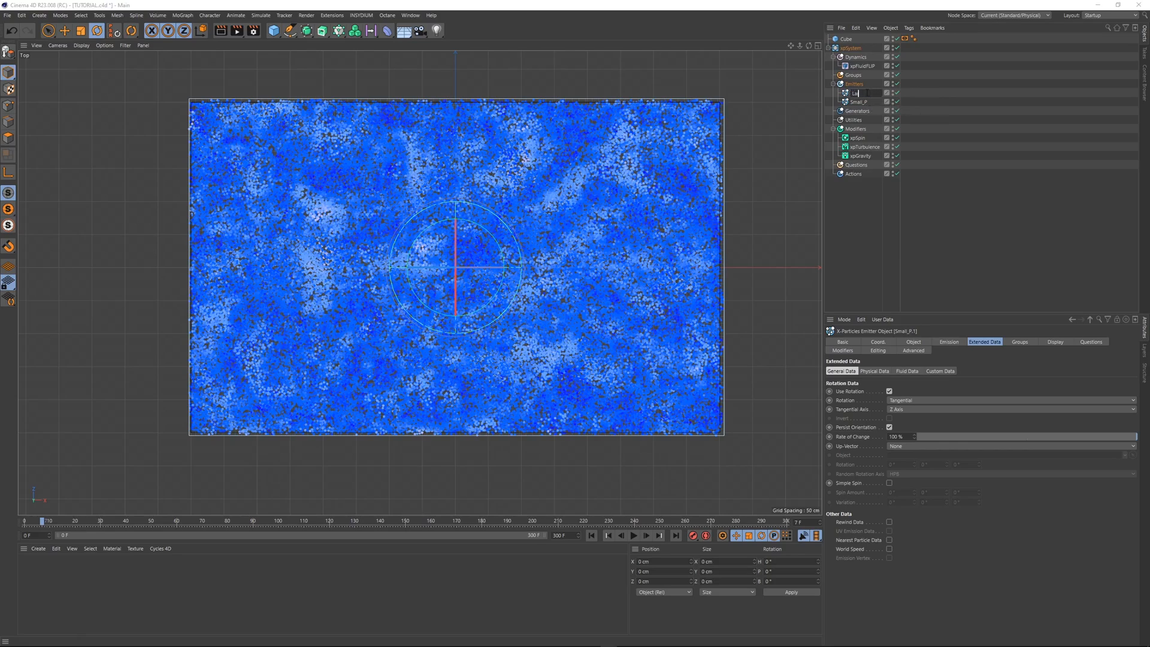
type("rge_P")
key("Return")
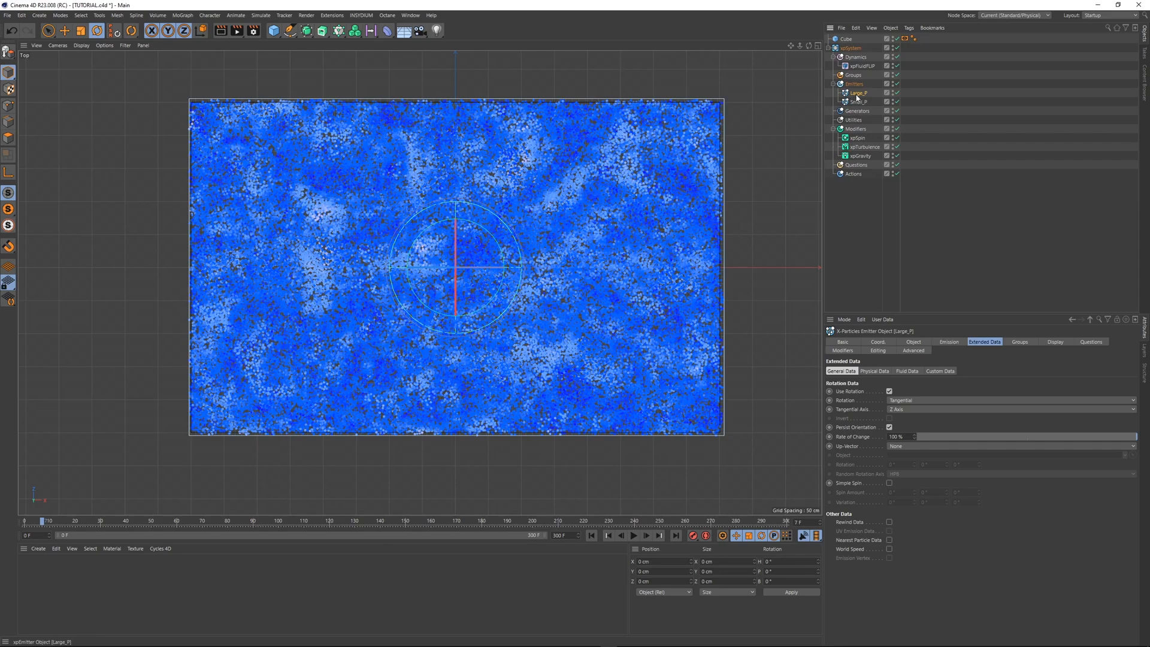
left_click(844, 342)
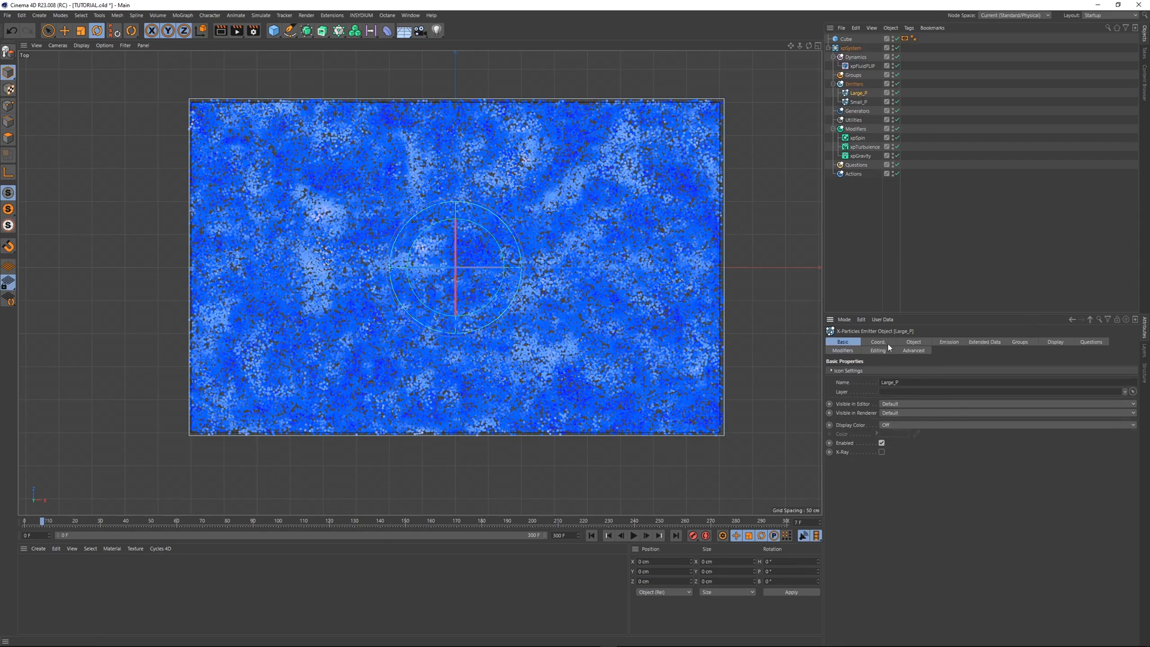
- Change Large_P's icon color to pink in its display settings
left_click(915, 343)
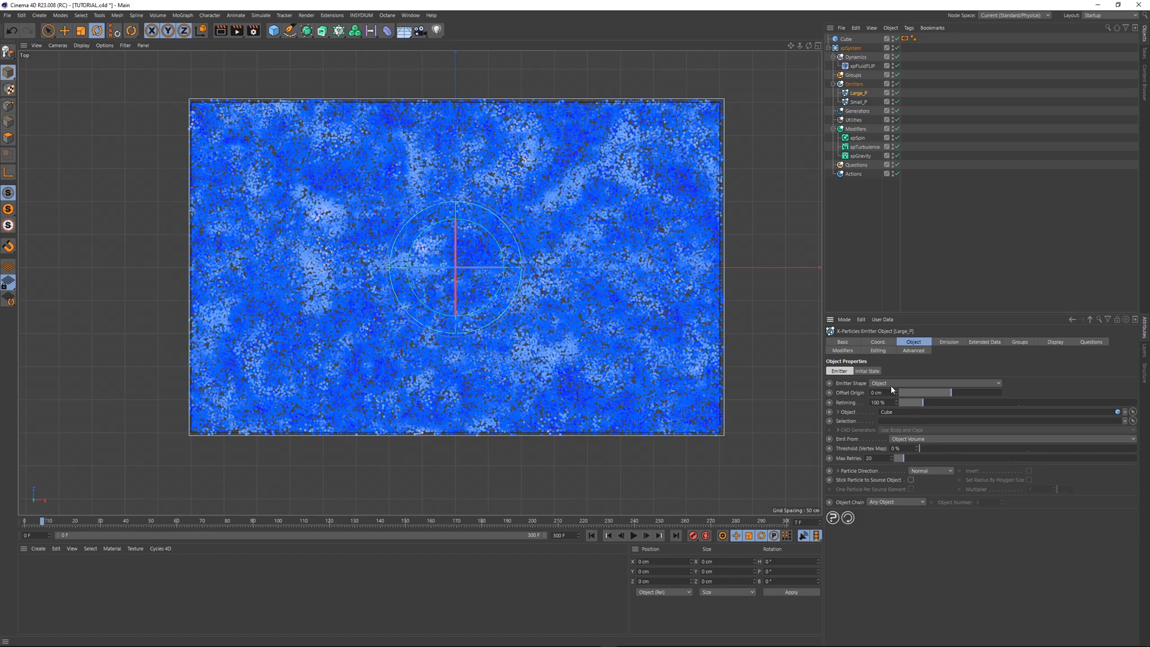
left_click(1049, 343)
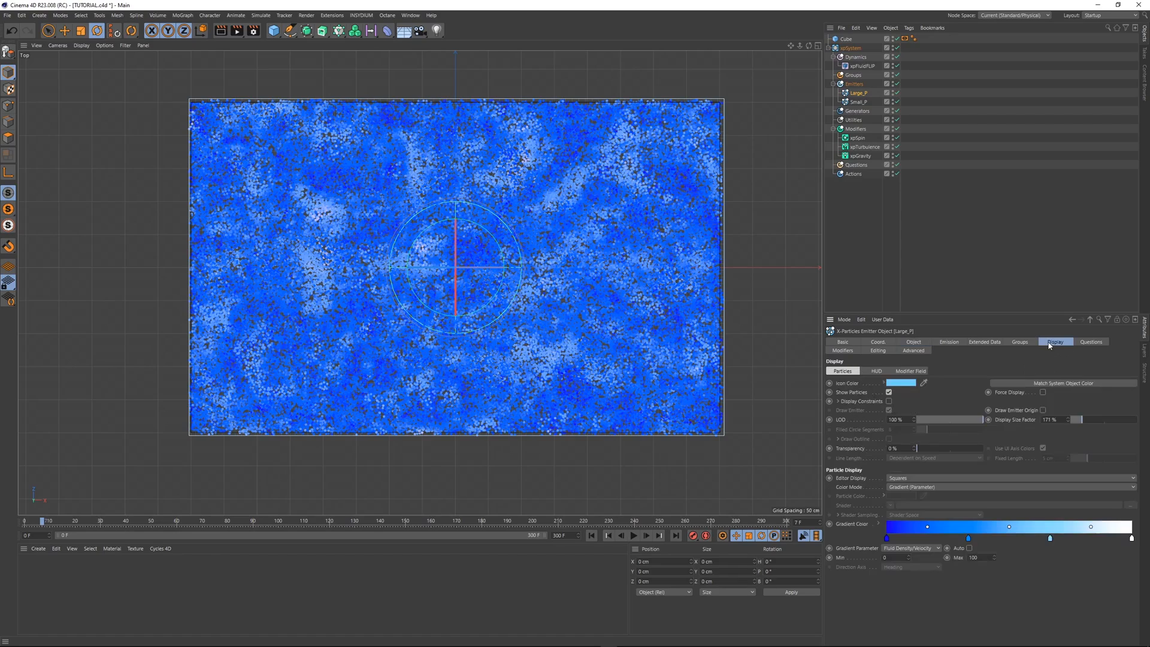
left_click(901, 383)
left_click(966, 379)
left_click(878, 414)
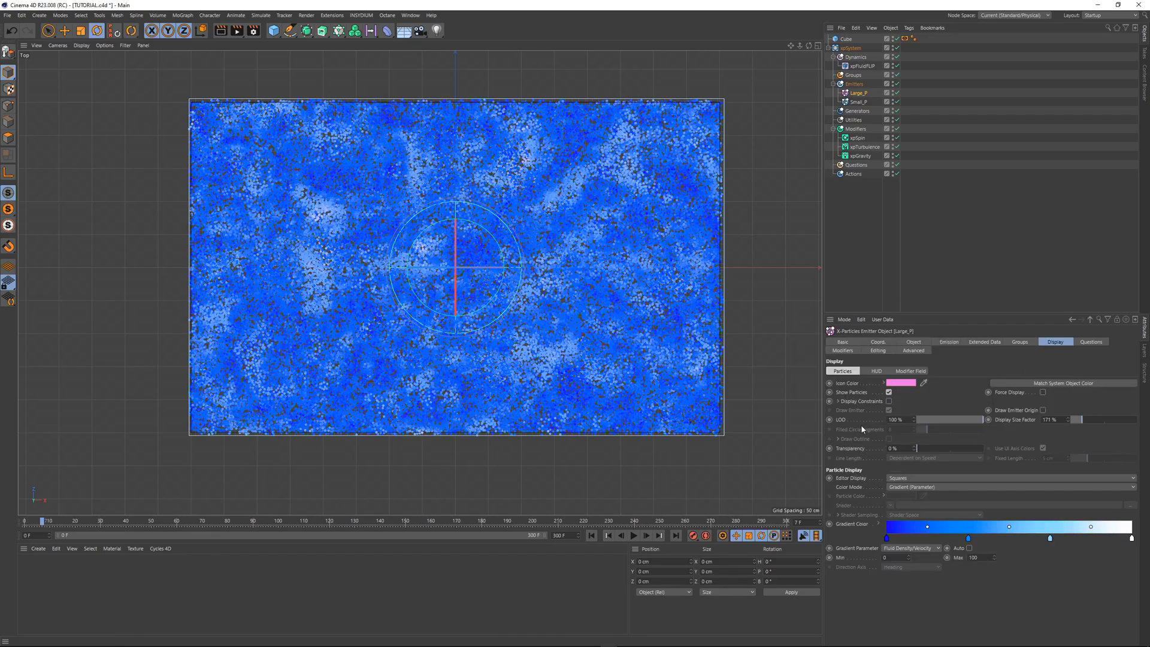
- Set Large_P's particle color mode to Single Color and sample the pink icon color as the particle color
left_click(862, 104)
left_click(859, 93)
left_click(903, 488)
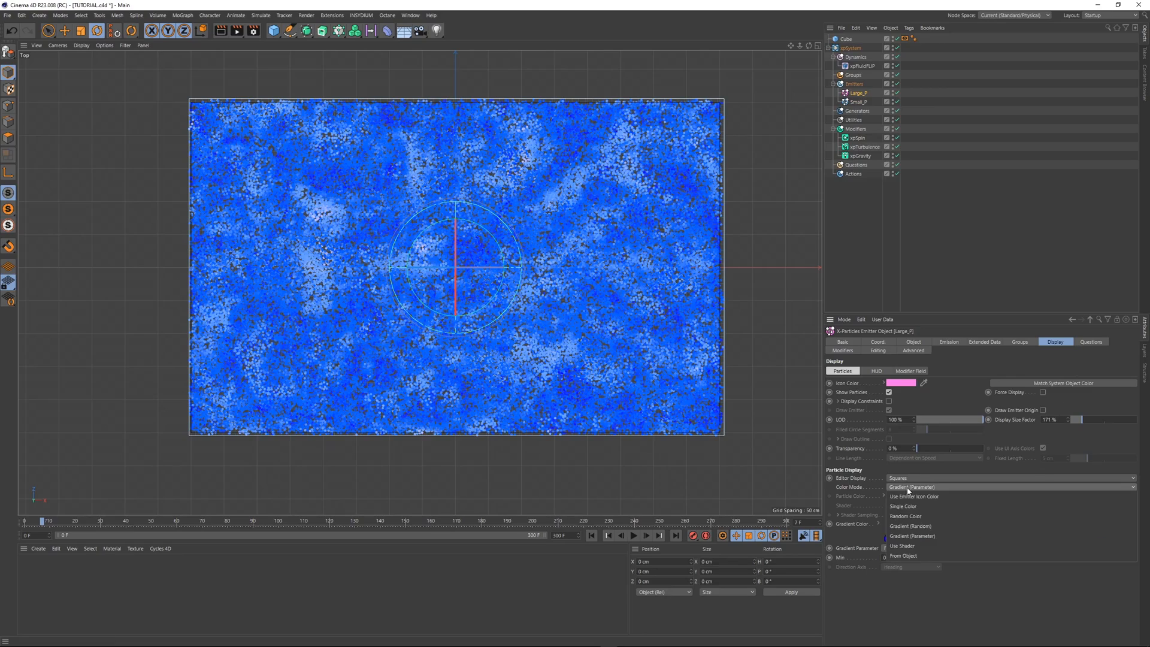
left_click(916, 508)
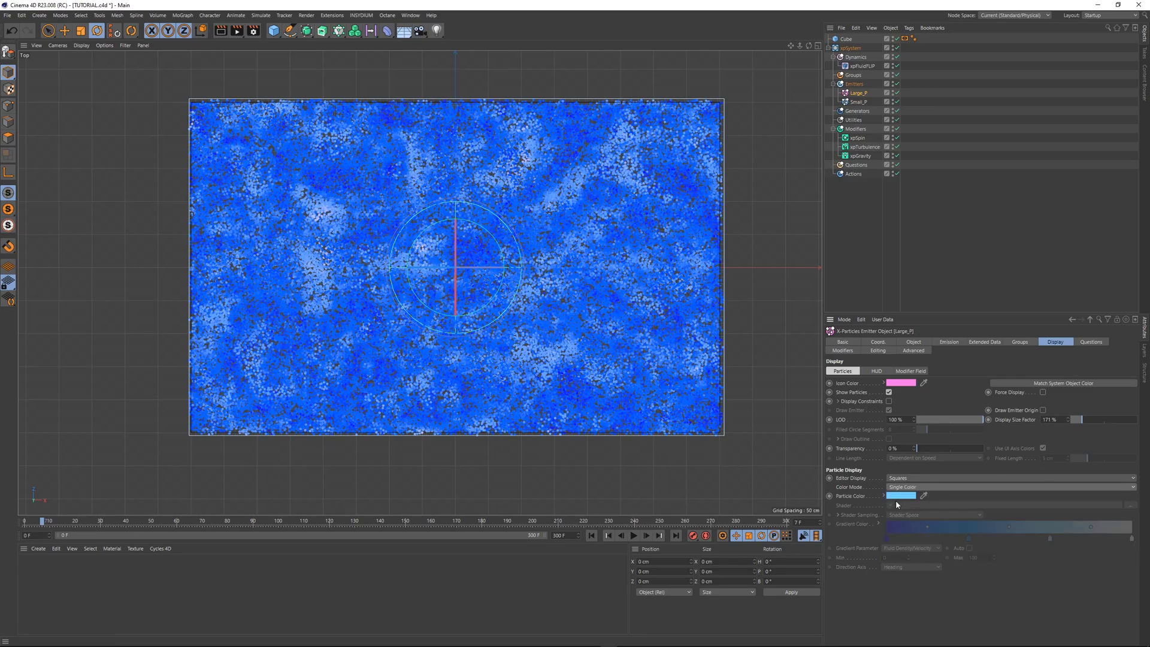
left_click(898, 496)
left_click_drag(902, 383, 820, 473)
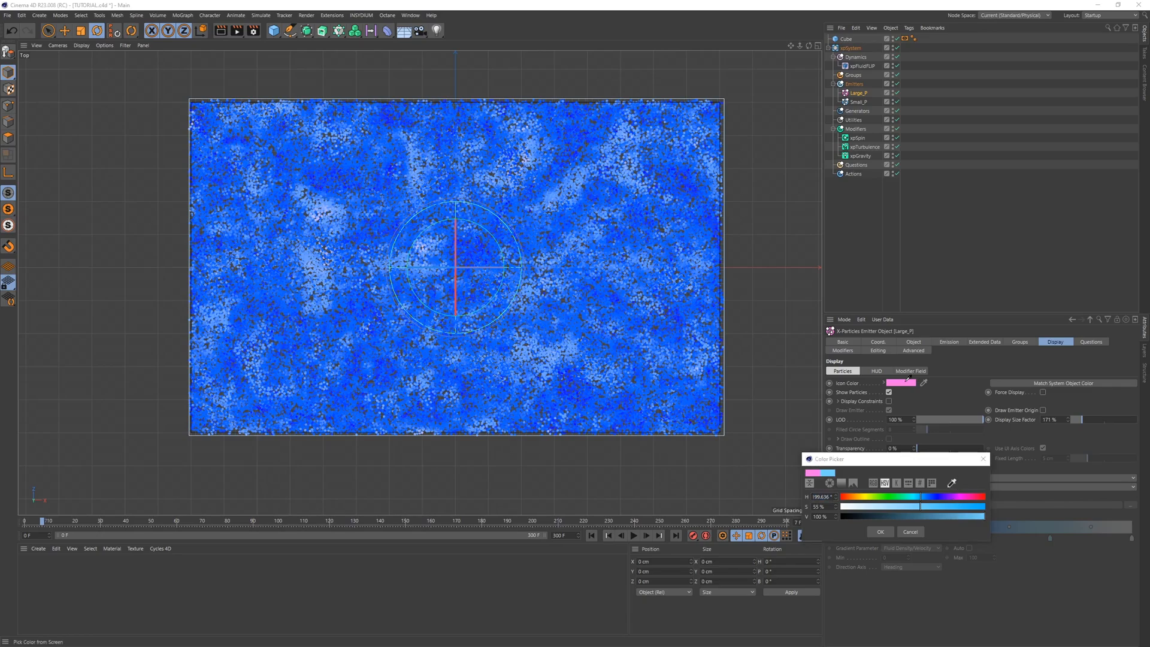
left_click(880, 532)
- Set Large_P's emission shot count to 10000 and play the simulation briefly
left_click(949, 342)
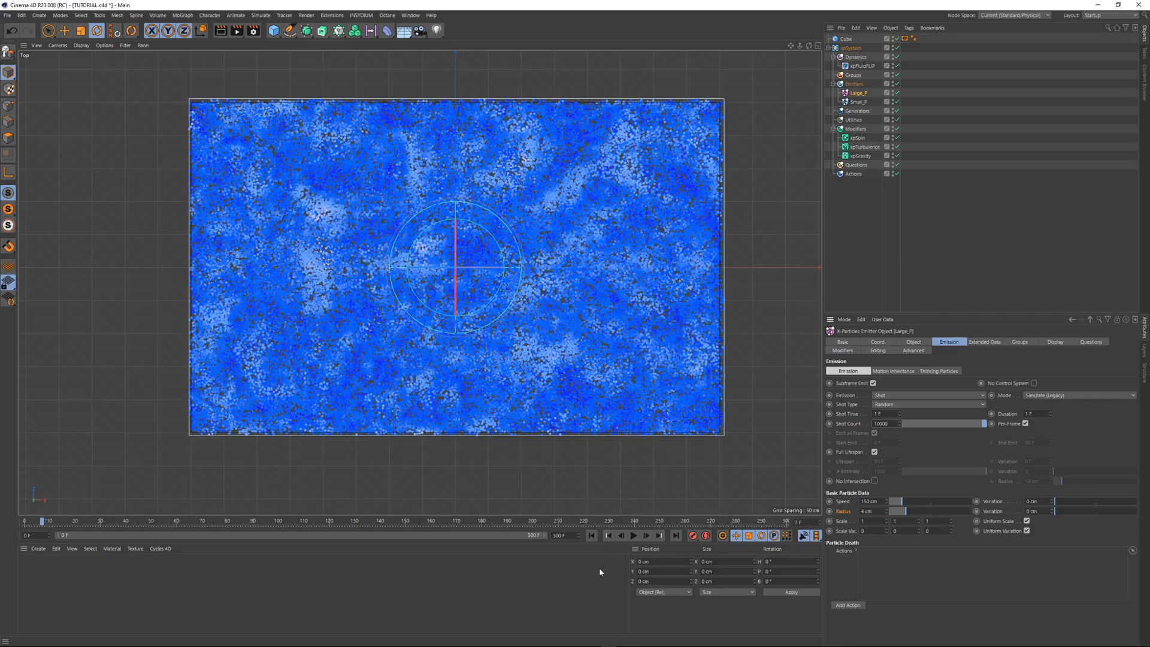
left_click(634, 536)
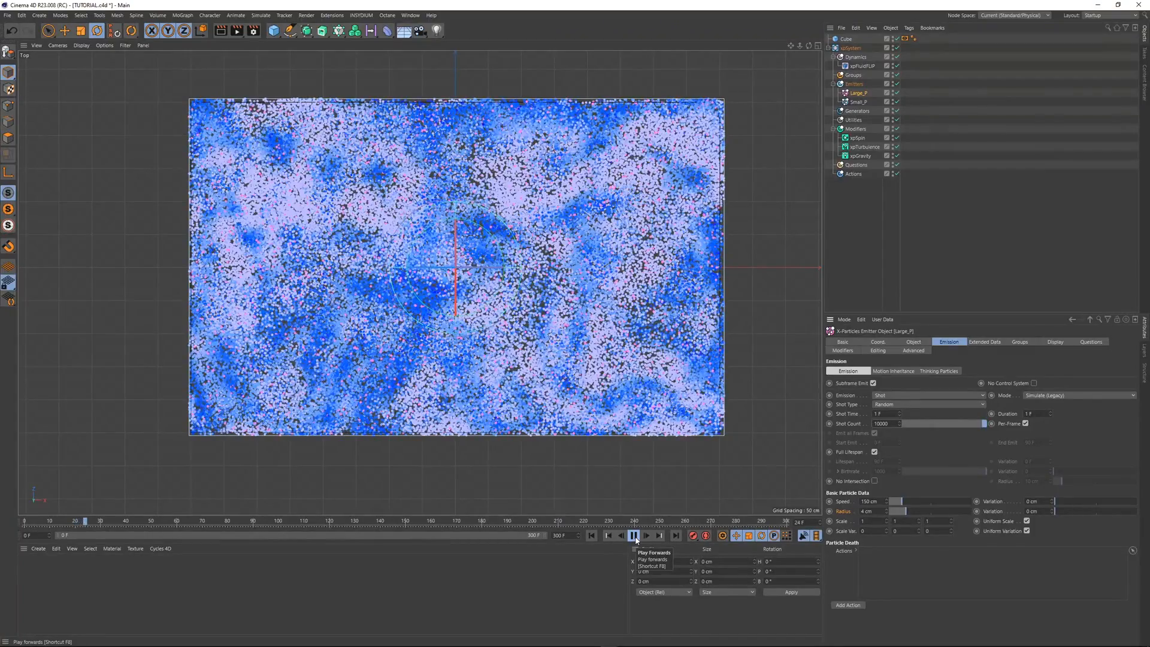
left_click(634, 536)
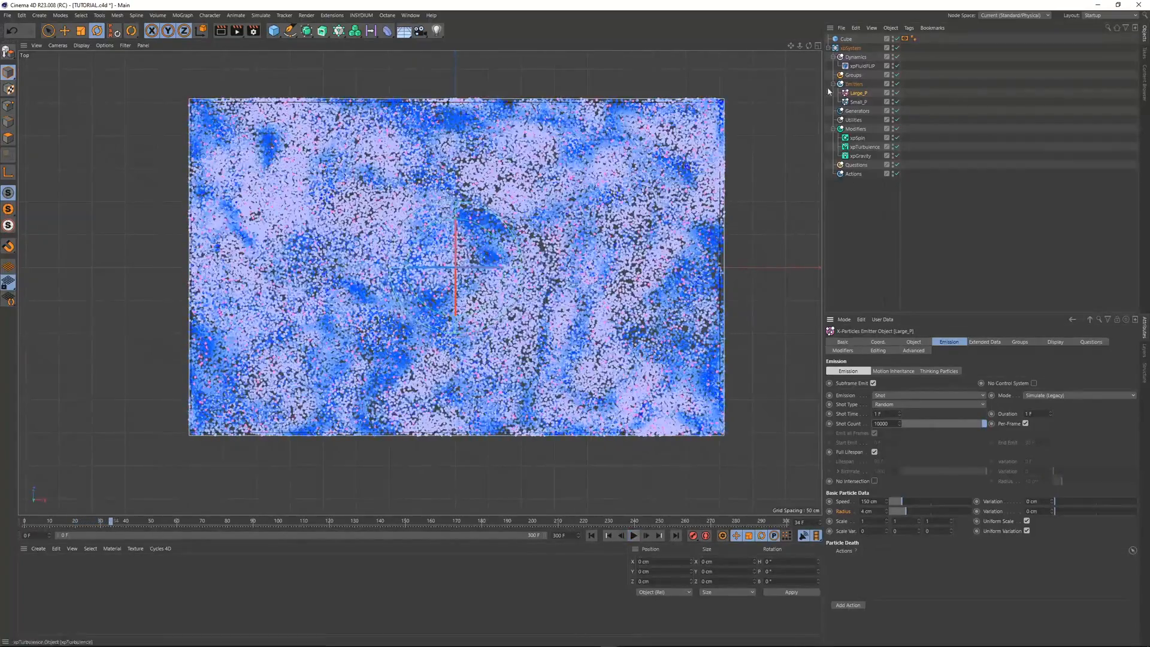
- Switch Small_P's particle color mode to Single Color and replay the simulation from the first frame
left_click(860, 103)
left_click(1055, 342)
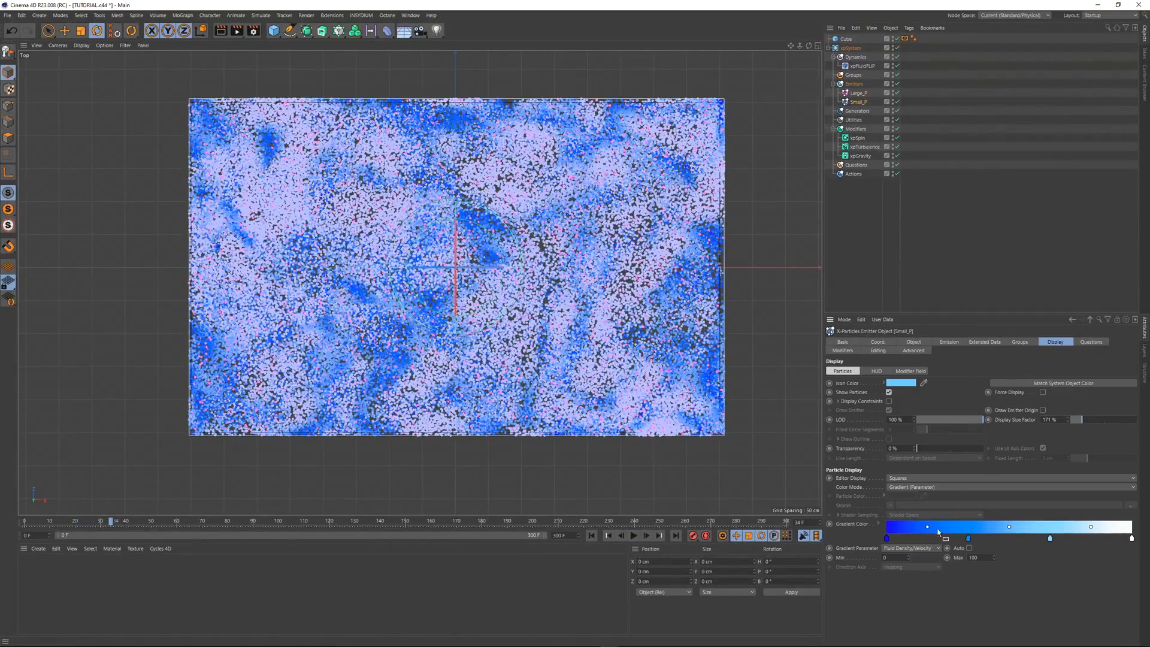
left_click(906, 487)
left_click(905, 506)
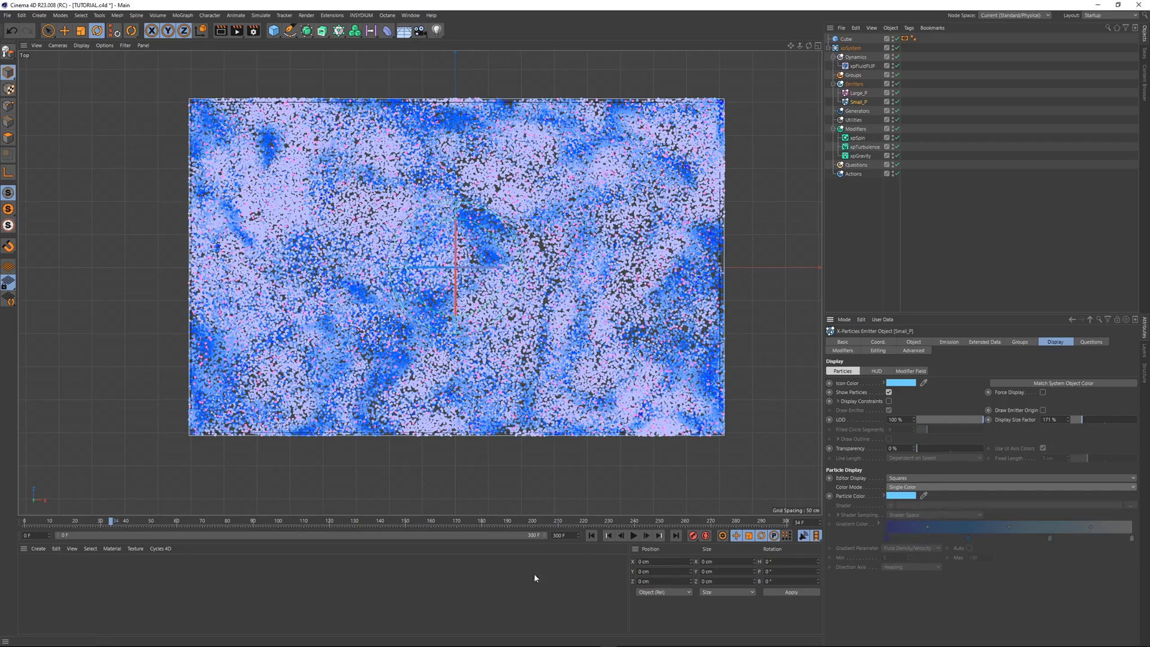
left_click(592, 536)
left_click(634, 536)
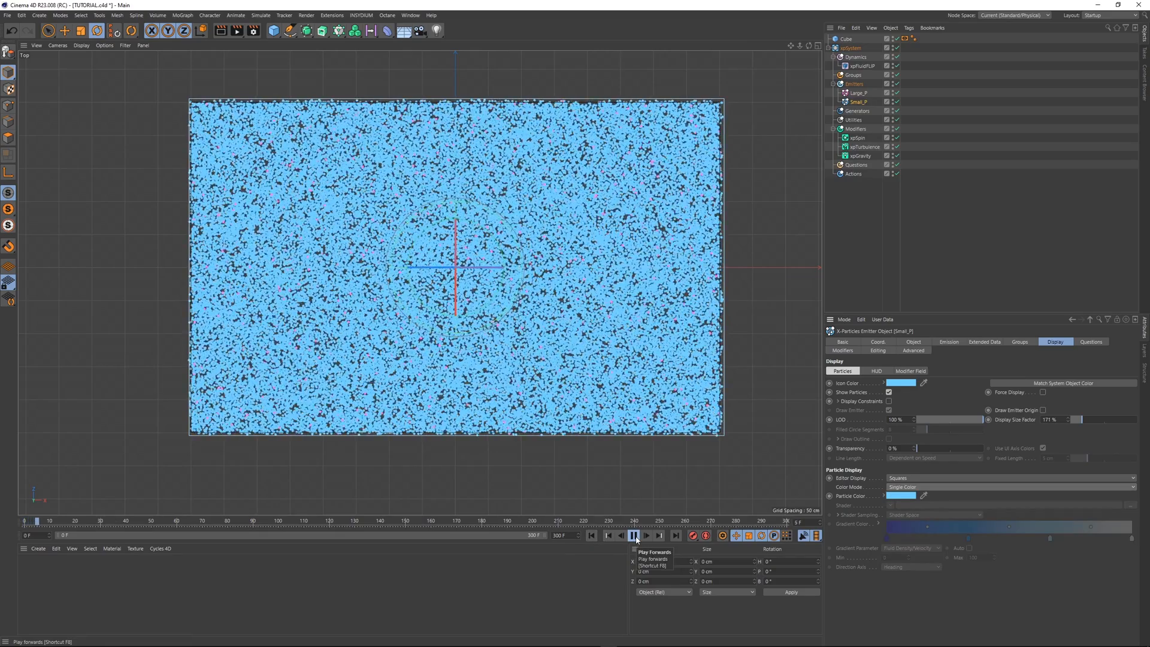
left_click(634, 536)
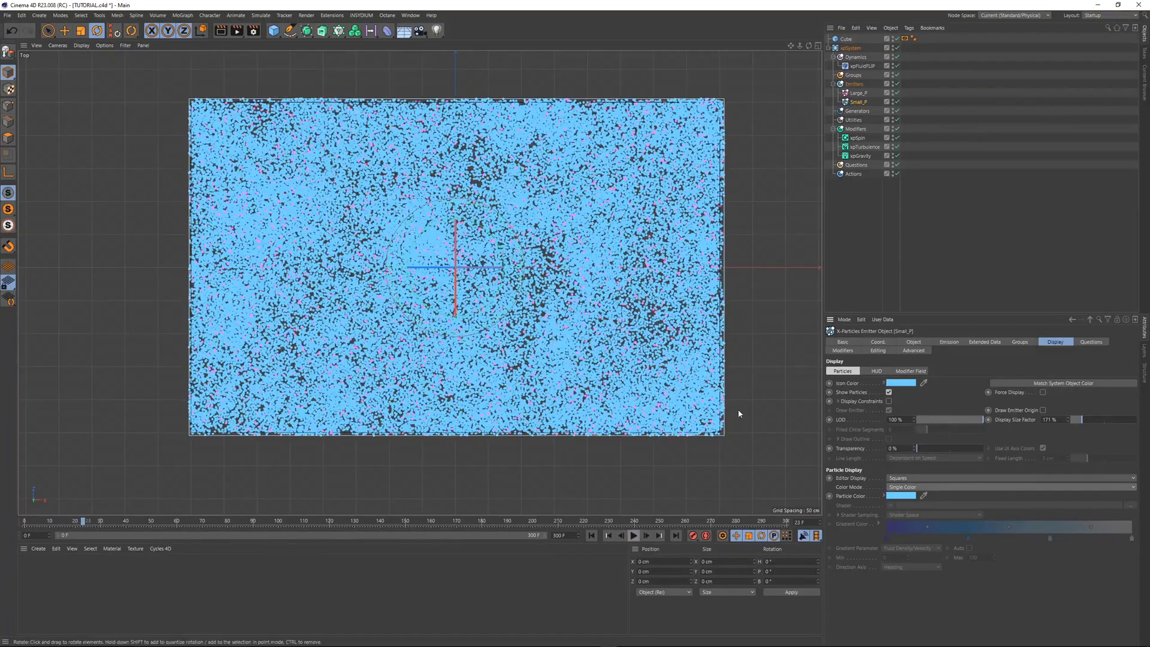
- Increase Large_P's display size factor to about 326%
left_click(858, 93)
left_click(1098, 343)
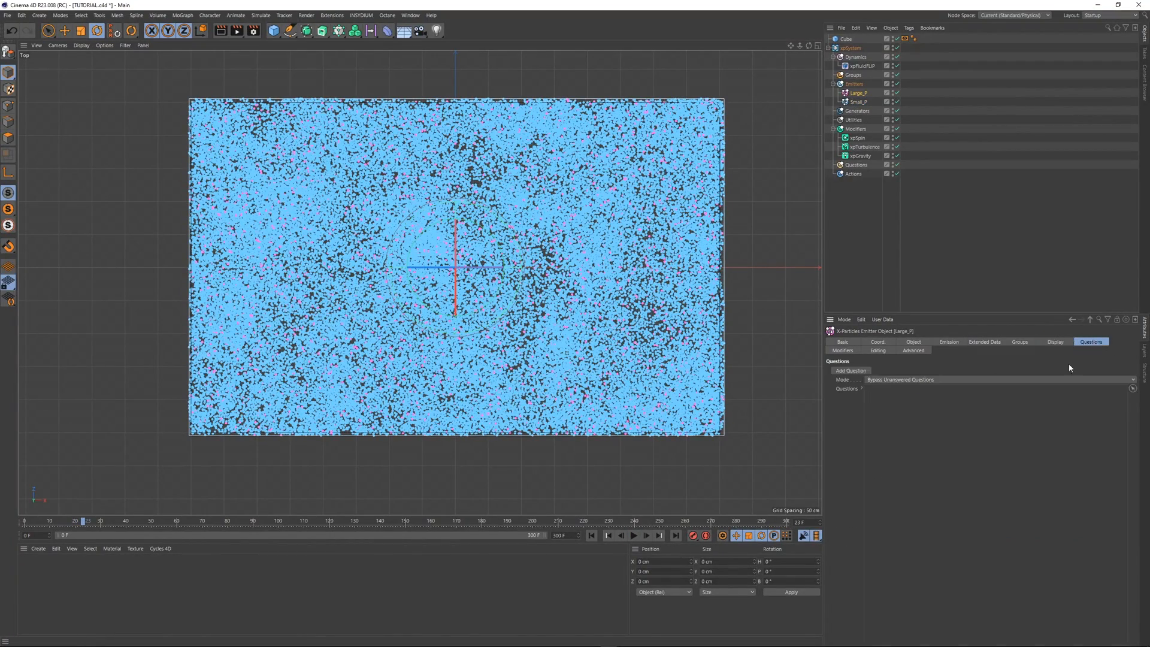
left_click(1056, 343)
left_click_drag(1086, 421, 1095, 422)
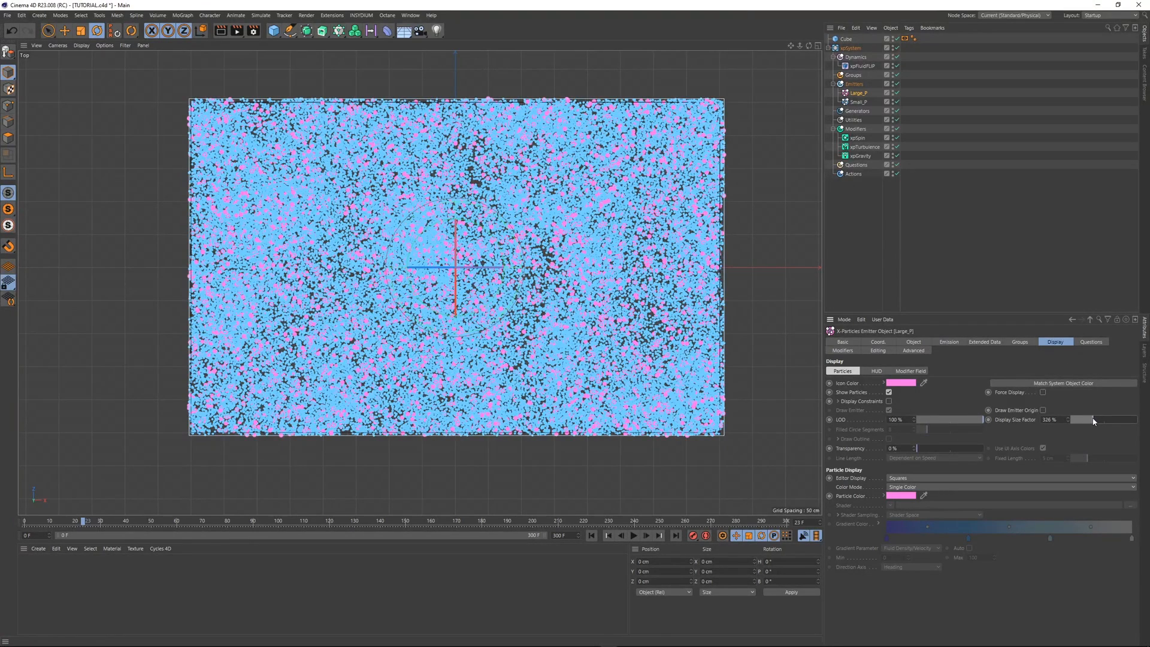
- Set Small_P's particle color mode to Gradient (Parameter) and replay the simulation from the first frame
left_click(859, 102)
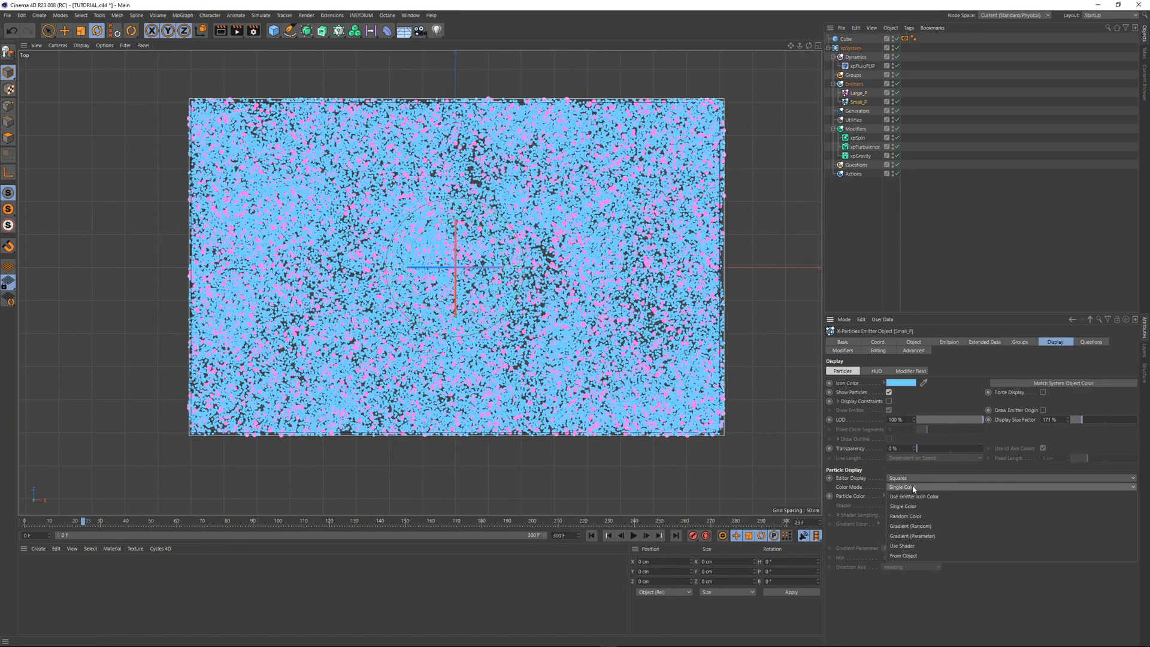
left_click(609, 536)
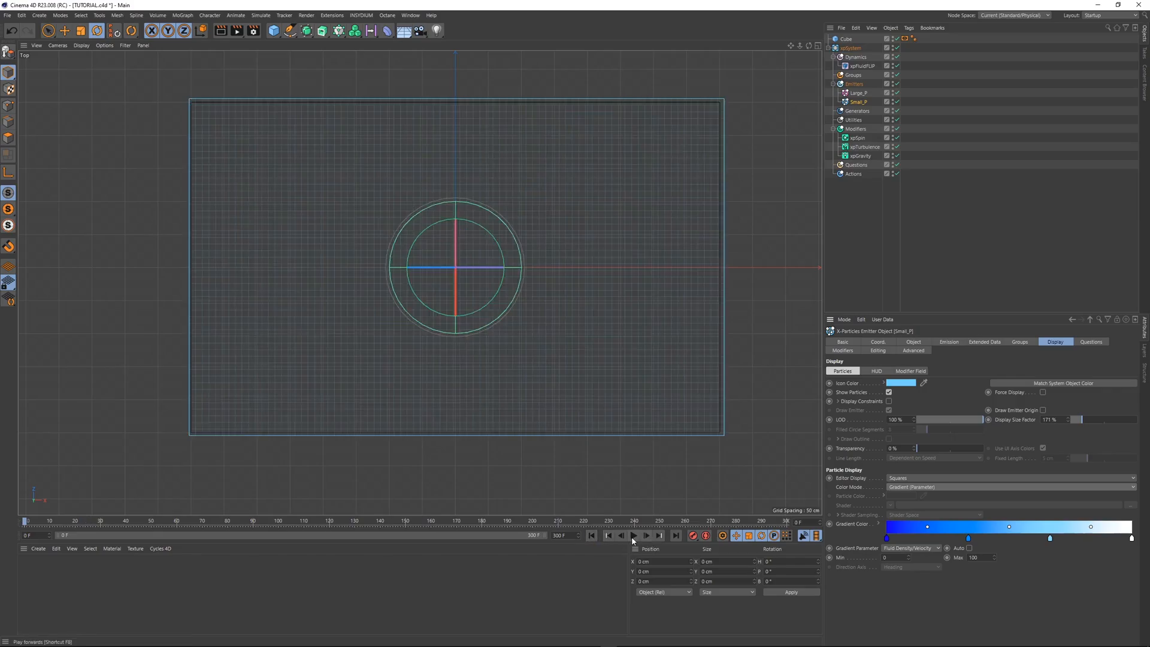
left_click(633, 536)
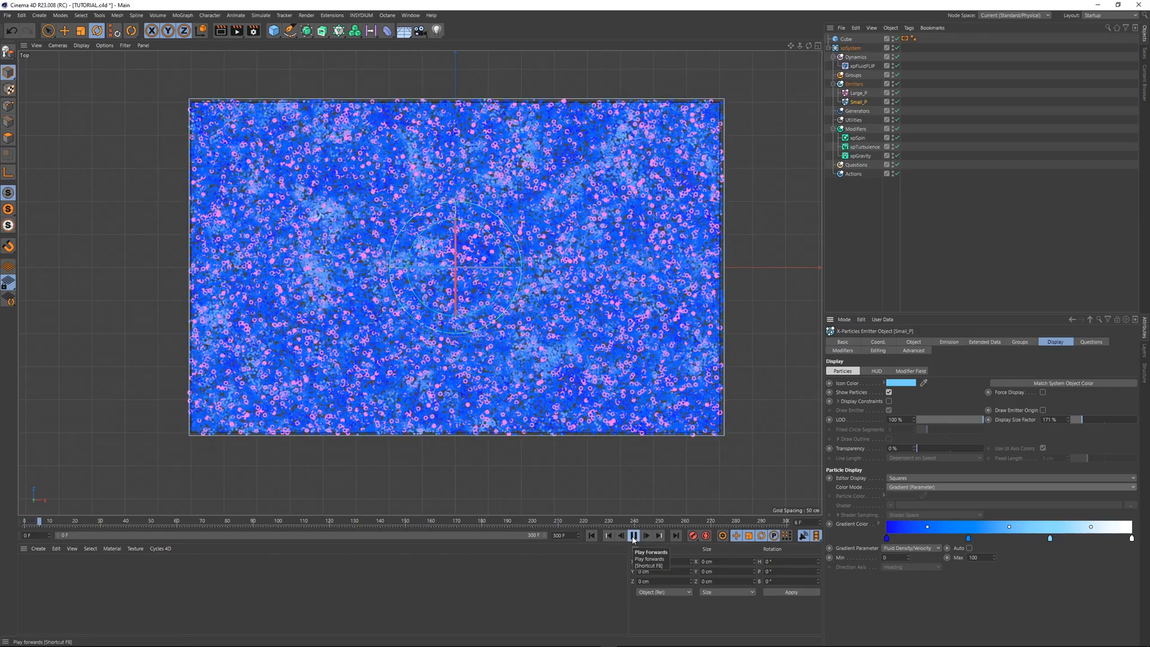
left_click(633, 536)
- Display Large_P's particles as Spheres and set the display size factor to about 279%
left_click(859, 93)
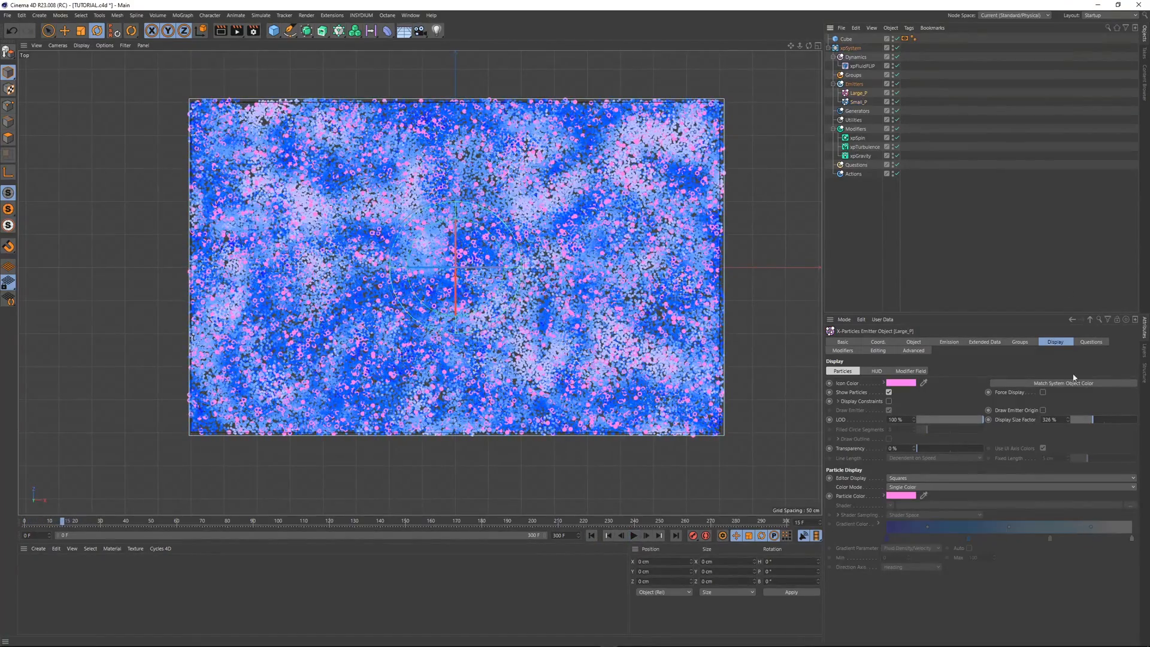
left_click(914, 488)
left_click(914, 479)
left_click(925, 478)
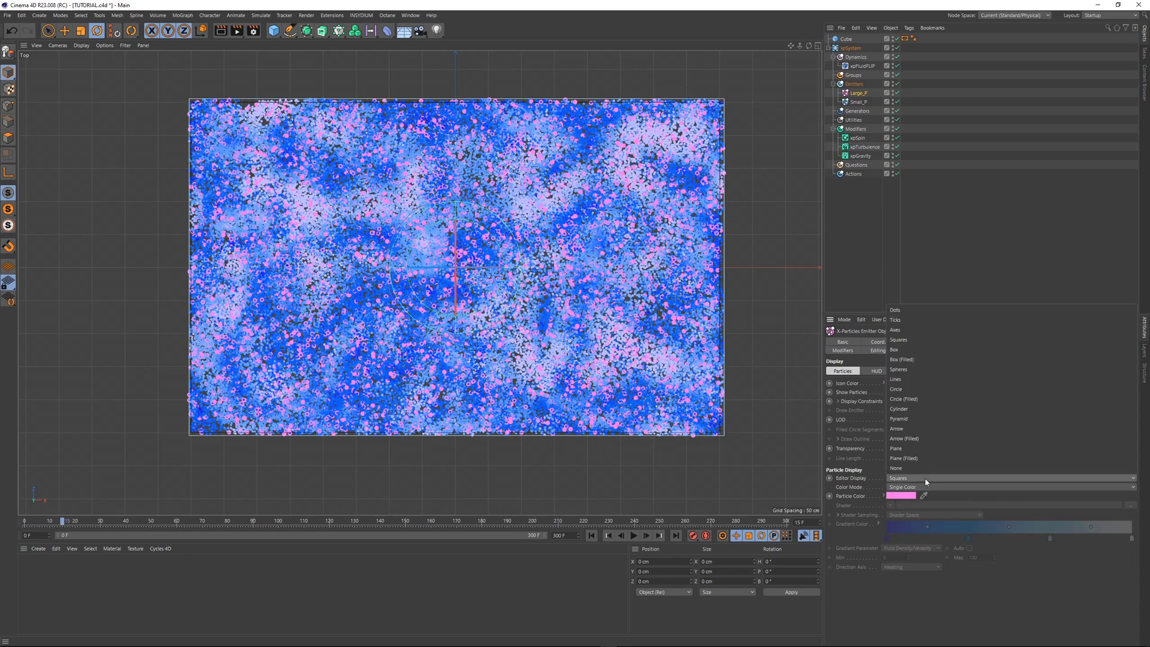
left_click(899, 369)
left_click_drag(1082, 420, 1090, 419)
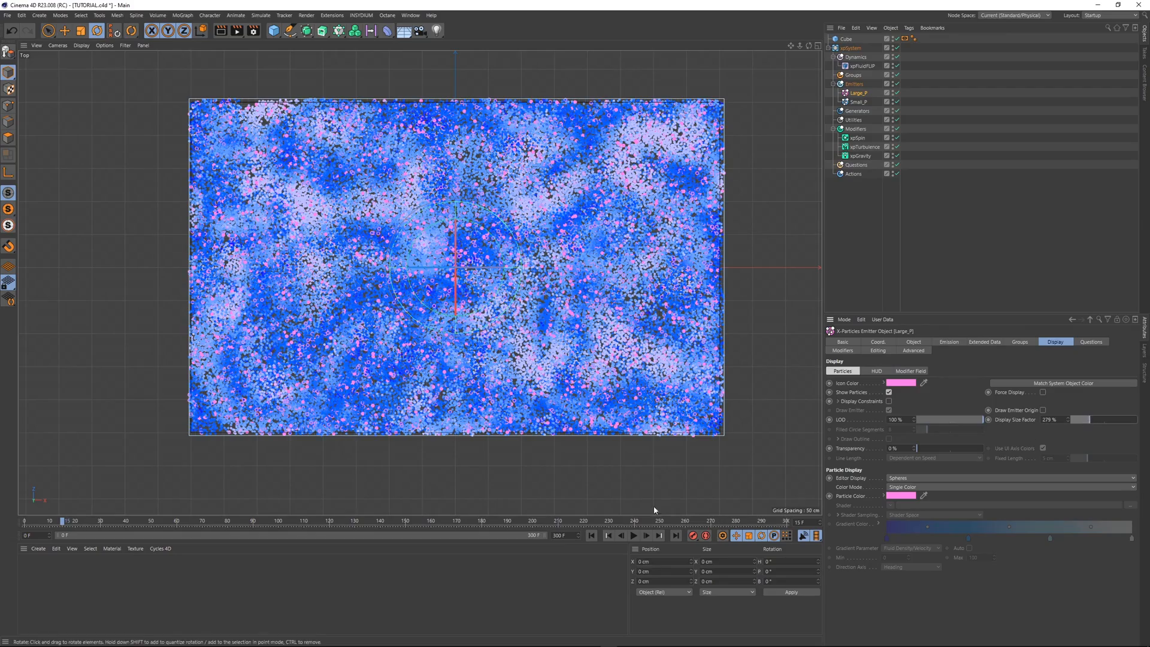
- Replay the simulation from the start while reducing Large_P's display size factor to about 64%
left_click(592, 535)
left_click(634, 536)
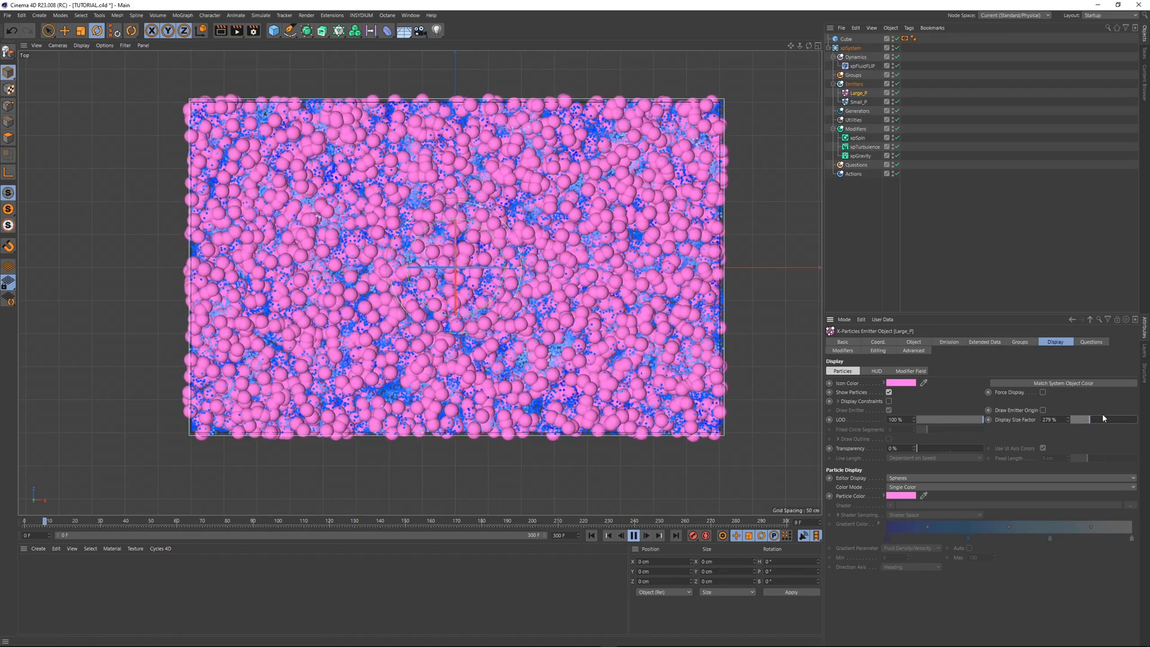
left_click_drag(1089, 419, 1076, 416)
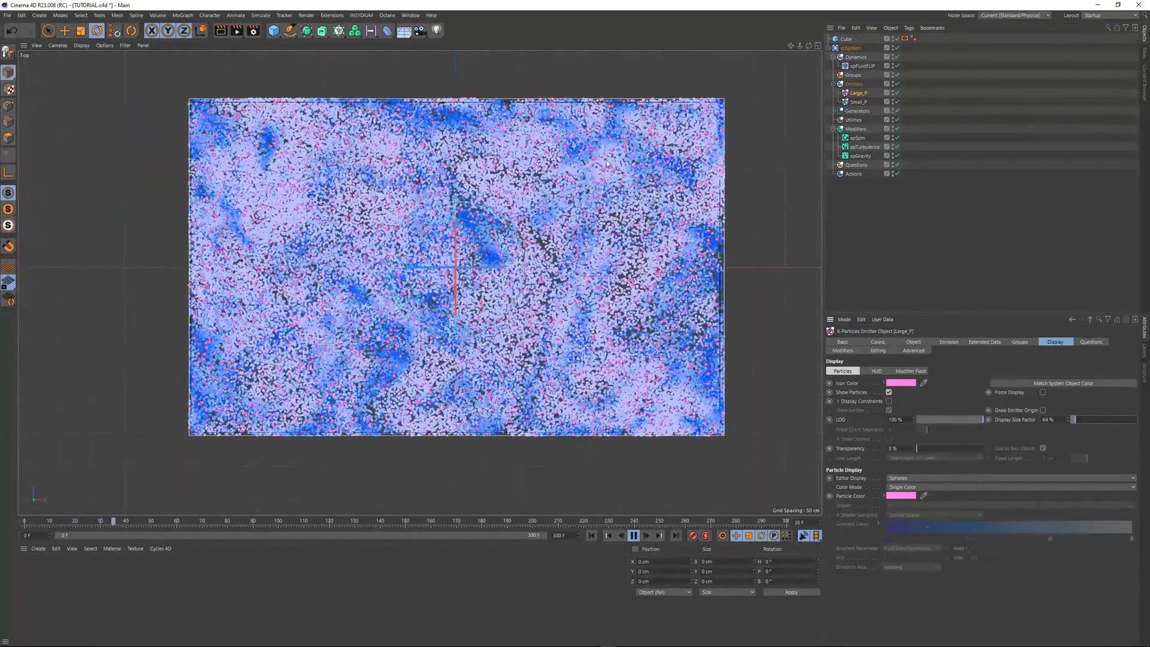
left_click(633, 536)
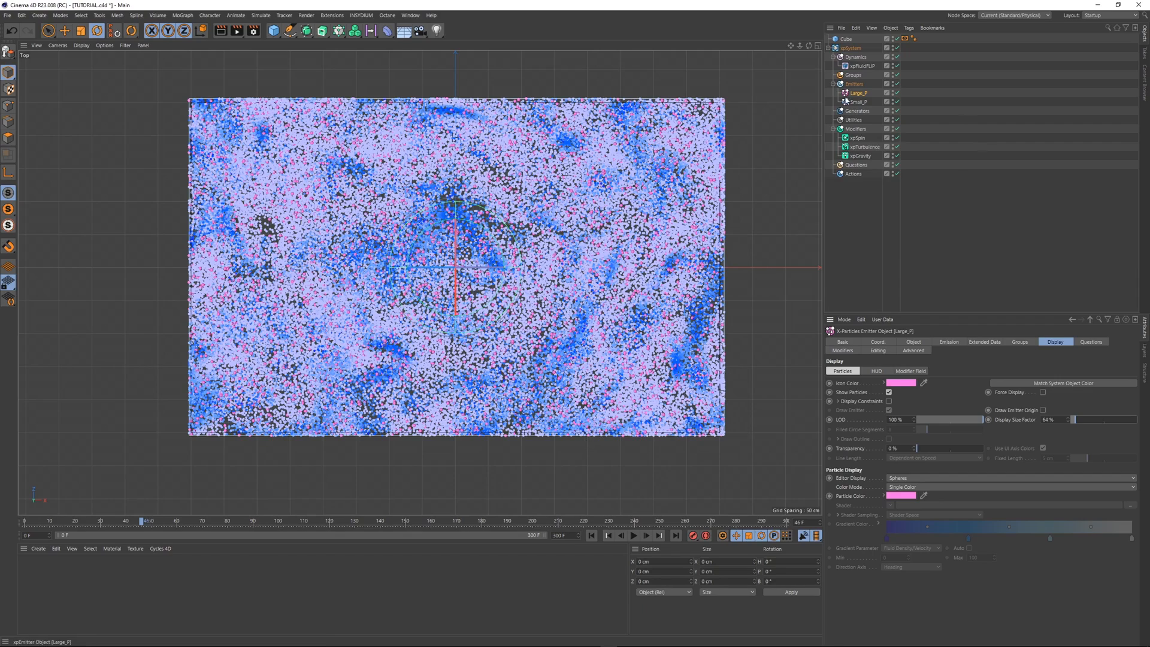
- Add an Octane ObjectTag to the Large_P emitter and open its Particle Rendering settings
right_click(870, 97)
mouse_move(886, 112)
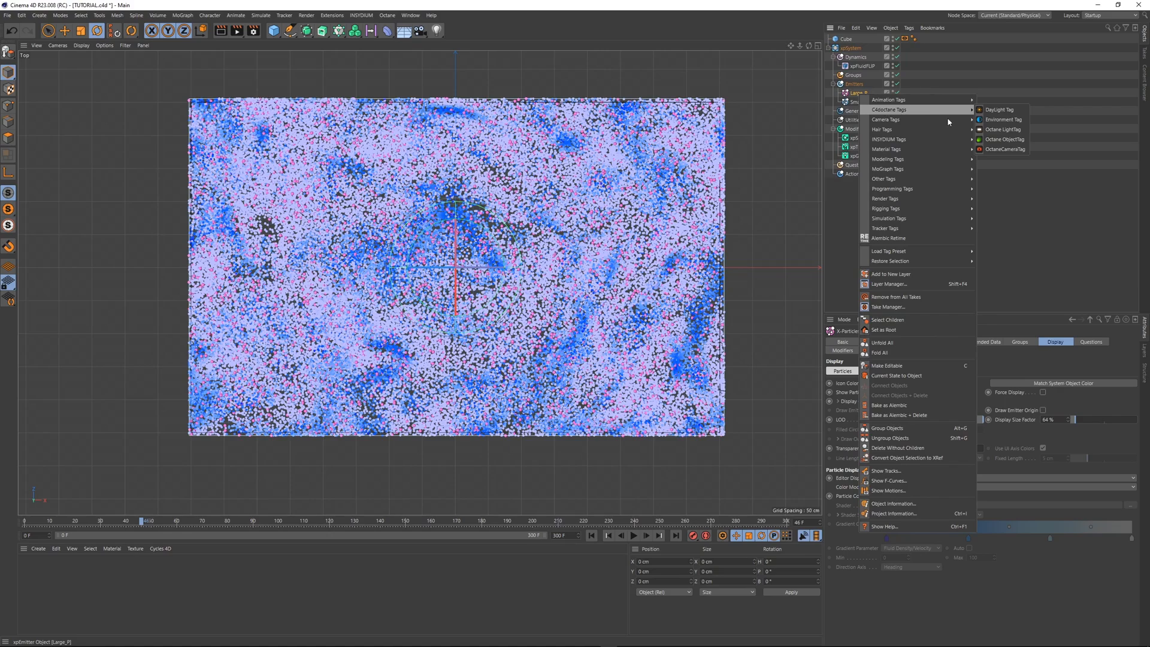
left_click(1021, 260)
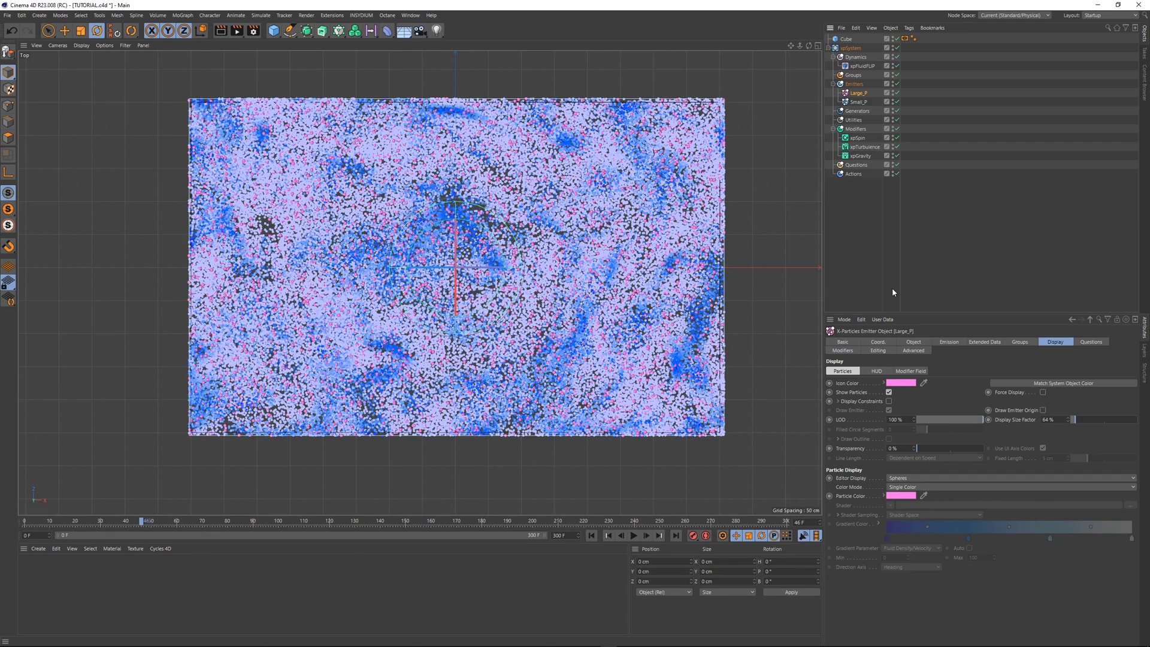
right_click(850, 92)
mouse_move(935, 139)
left_click(986, 136)
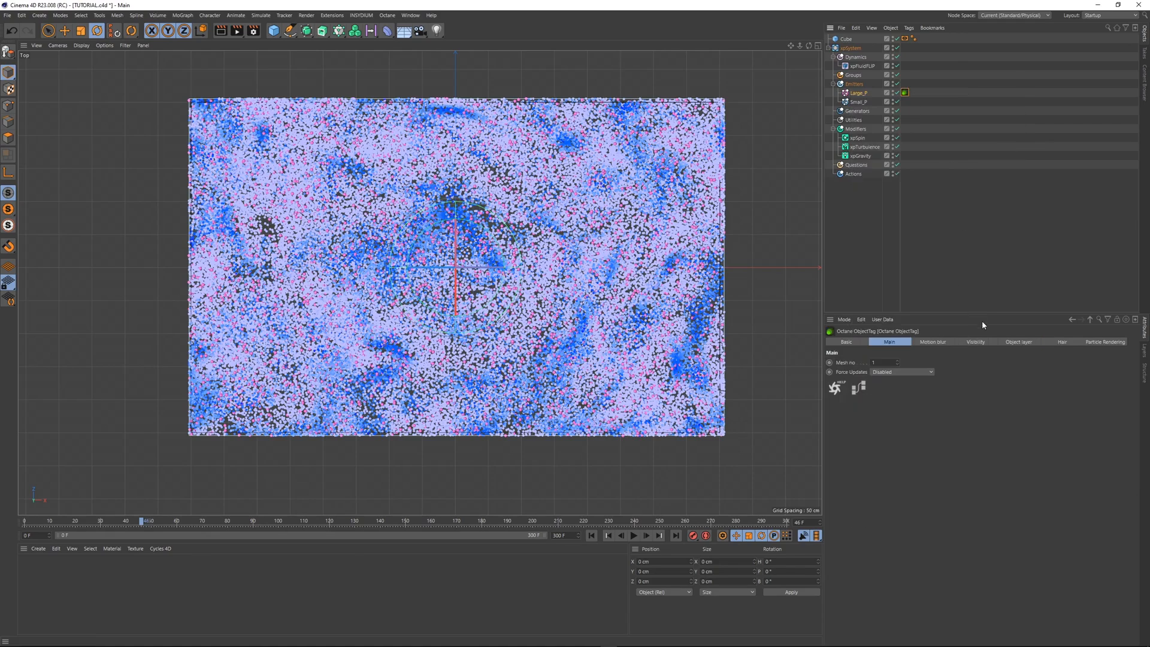
left_click(1105, 341)
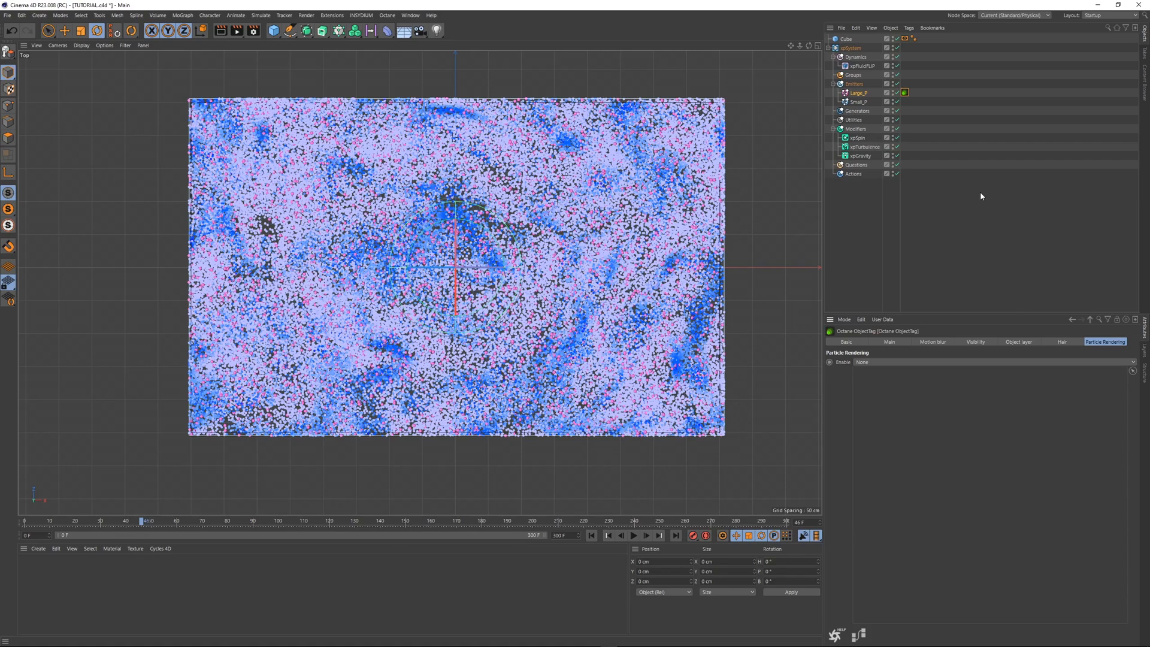
left_click(858, 93)
left_click(889, 350)
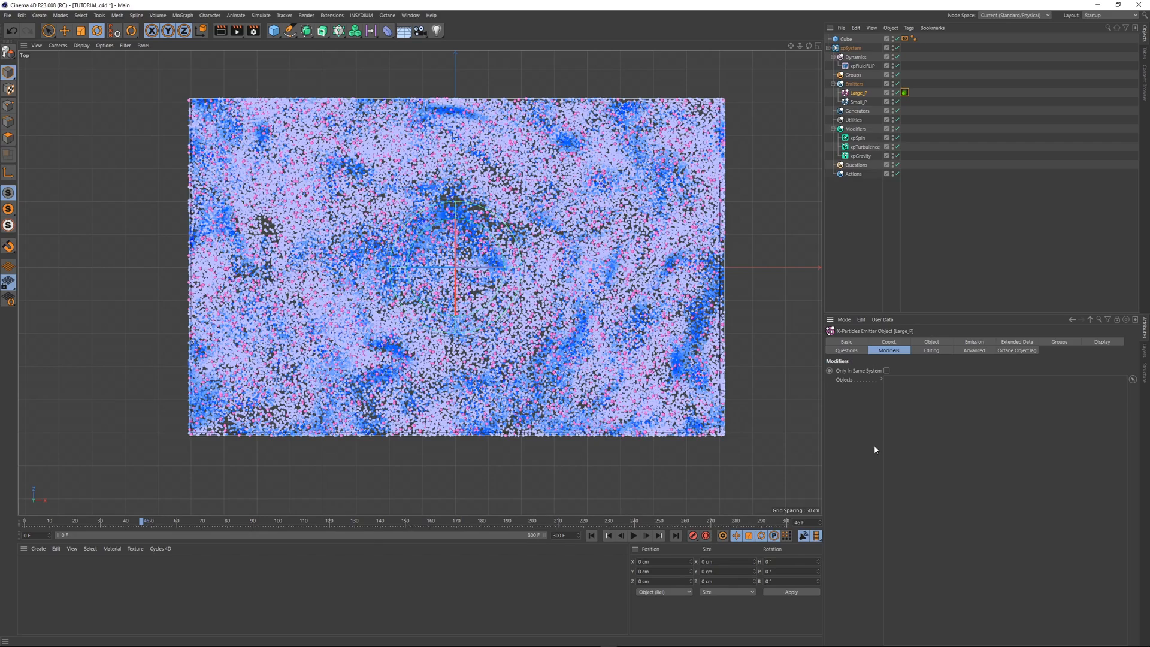
left_click(927, 146)
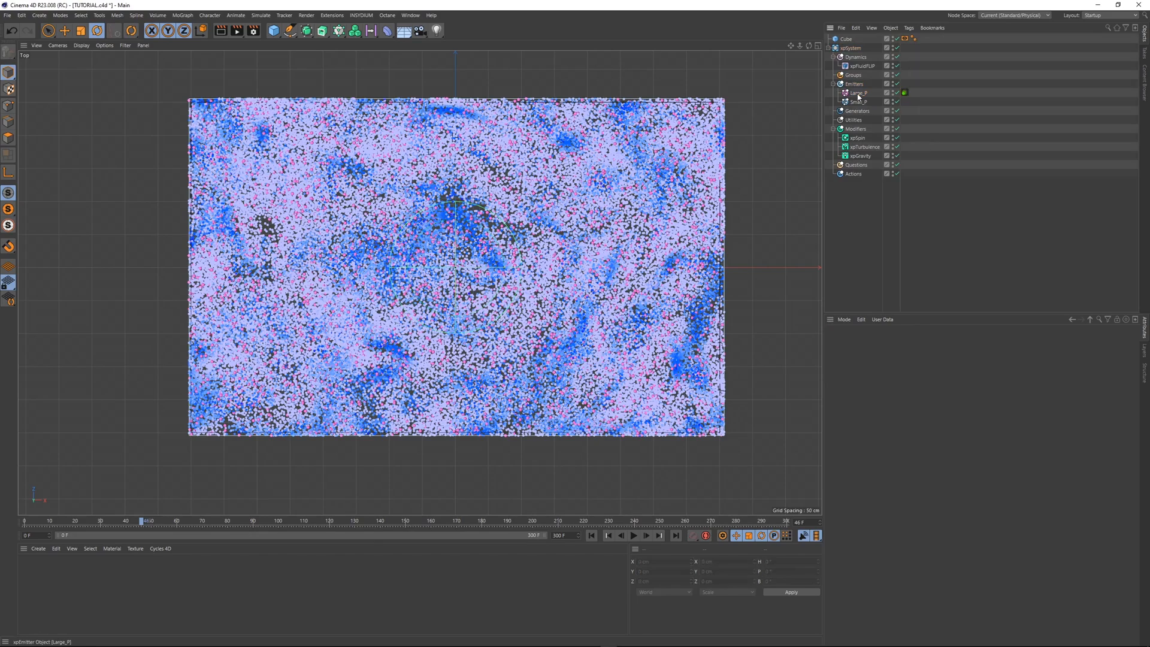
- Duplicate the Large_P emitter with its Octane tag and rename the copy XLarge_P
left_click_drag(859, 93, 861, 90)
double_click(860, 93)
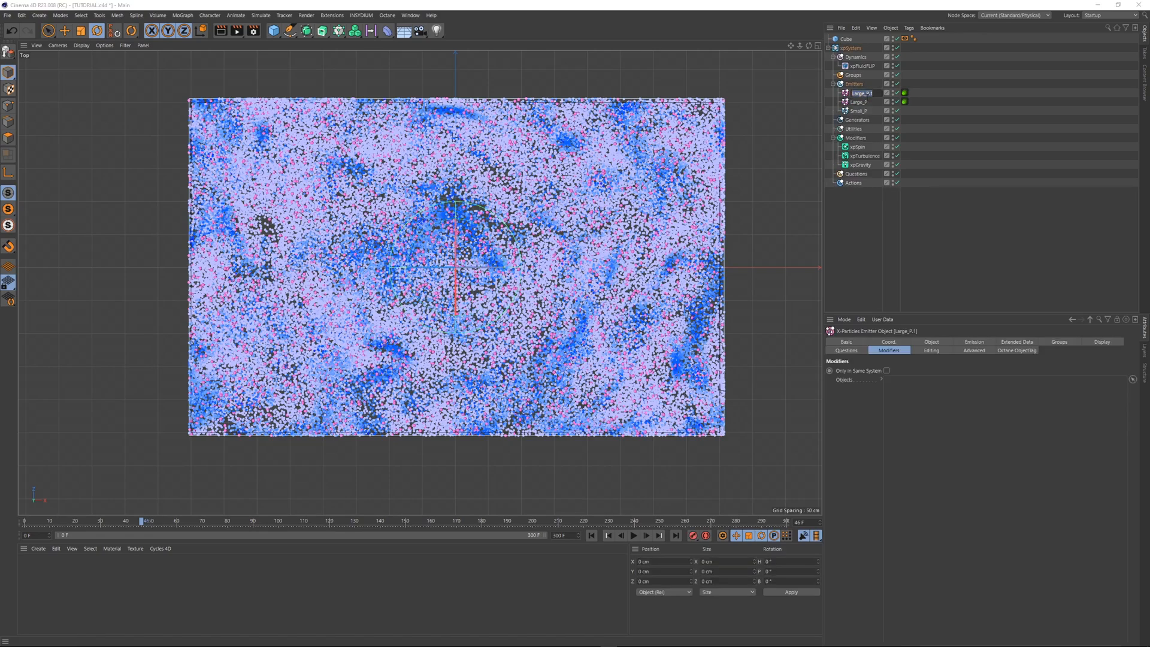
type("XLarge_P")
key("Return")
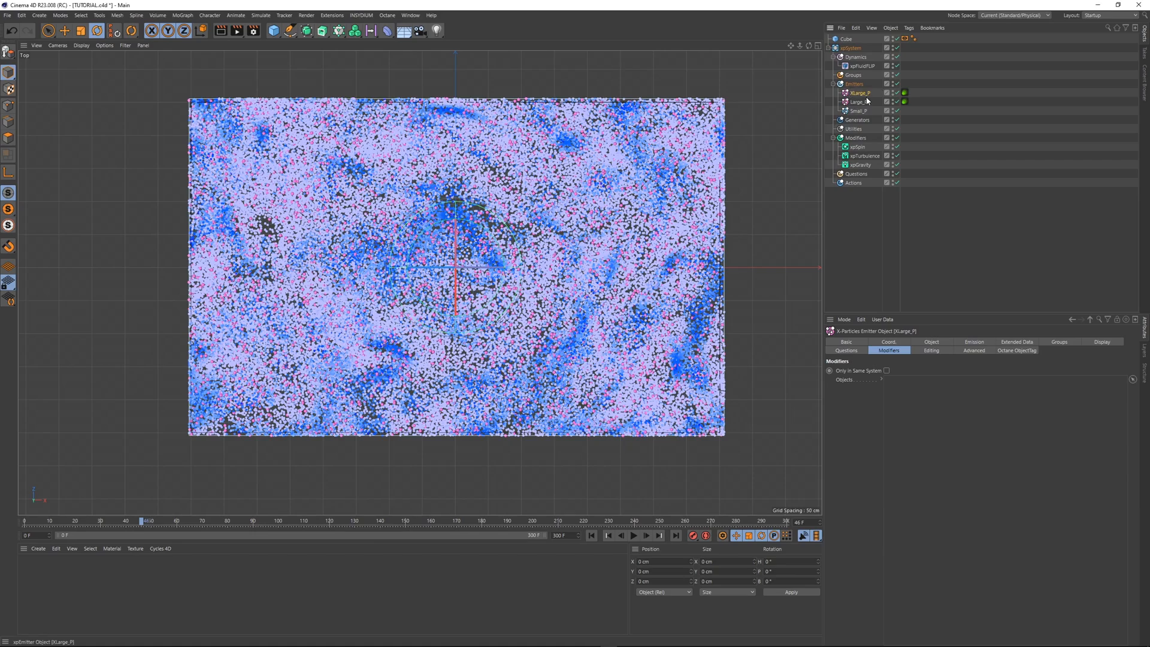
- Reduce XLarge_P's emission shot count to 100 and set its display size factor to about 191%
left_click(974, 341)
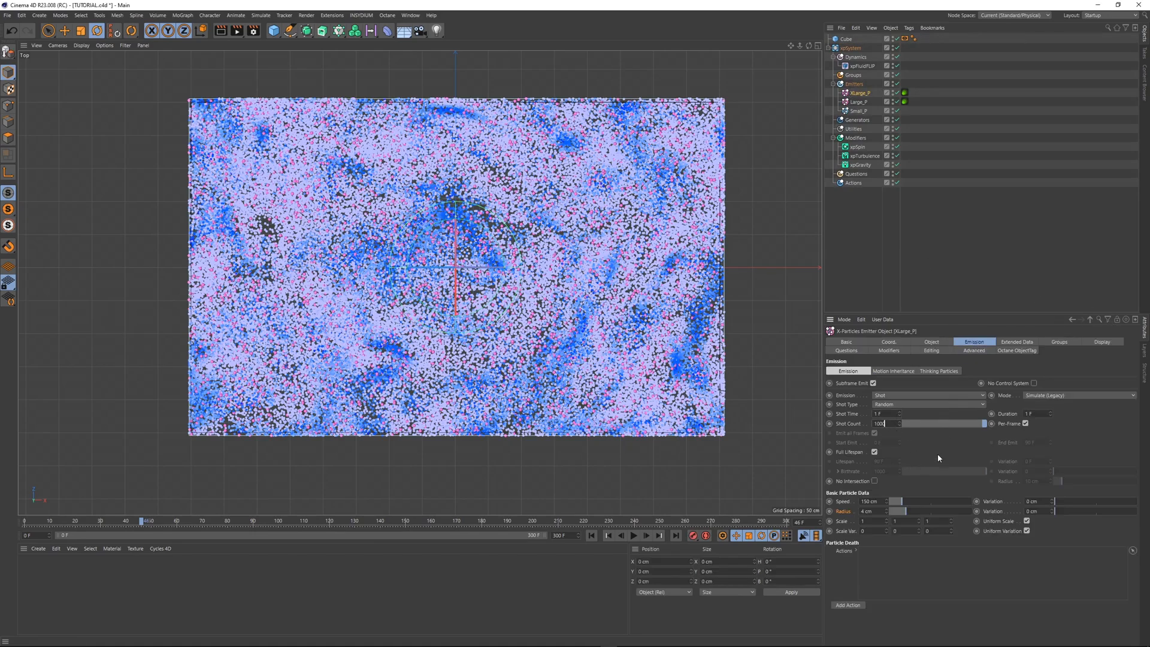
left_click(1116, 343)
left_click_drag(1074, 421, 1083, 421)
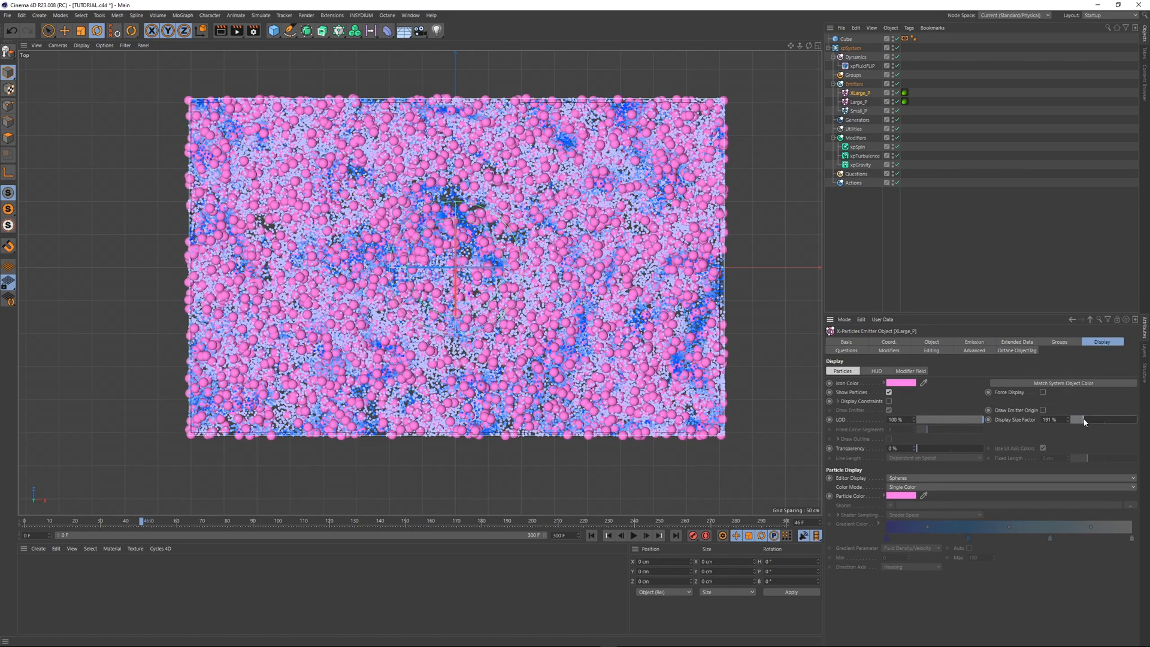
- Set XLarge_P's particle color to green and reduce its display size factor to about 124%
left_click(912, 497)
left_click(896, 496)
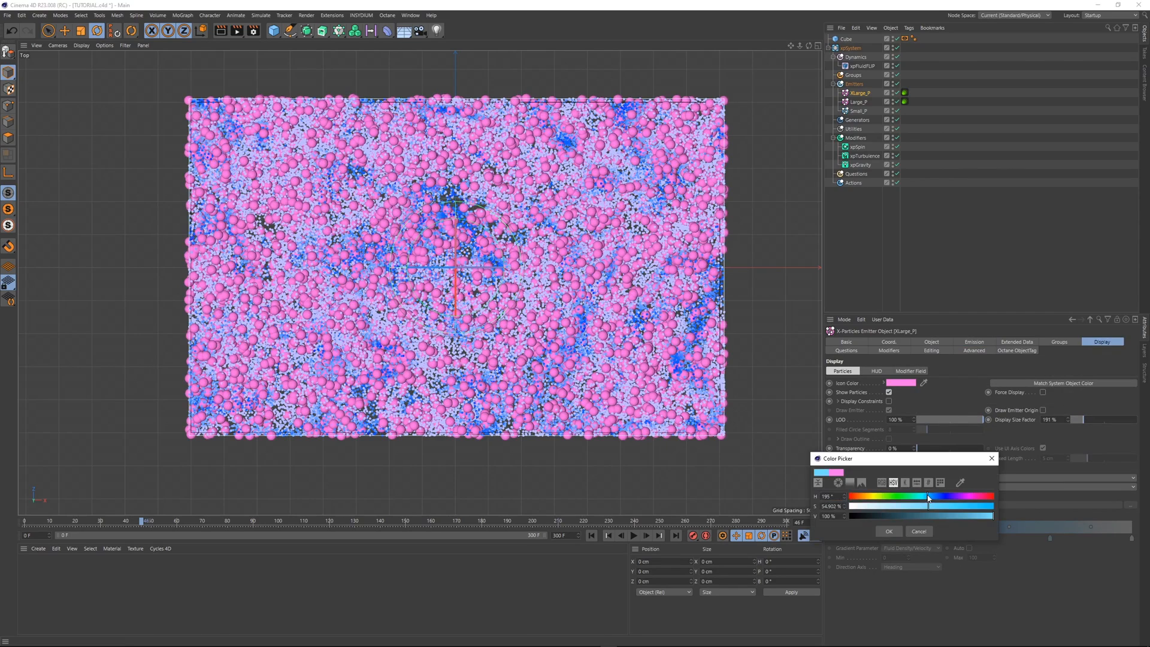
left_click(890, 531)
left_click_drag(1083, 421, 1077, 421)
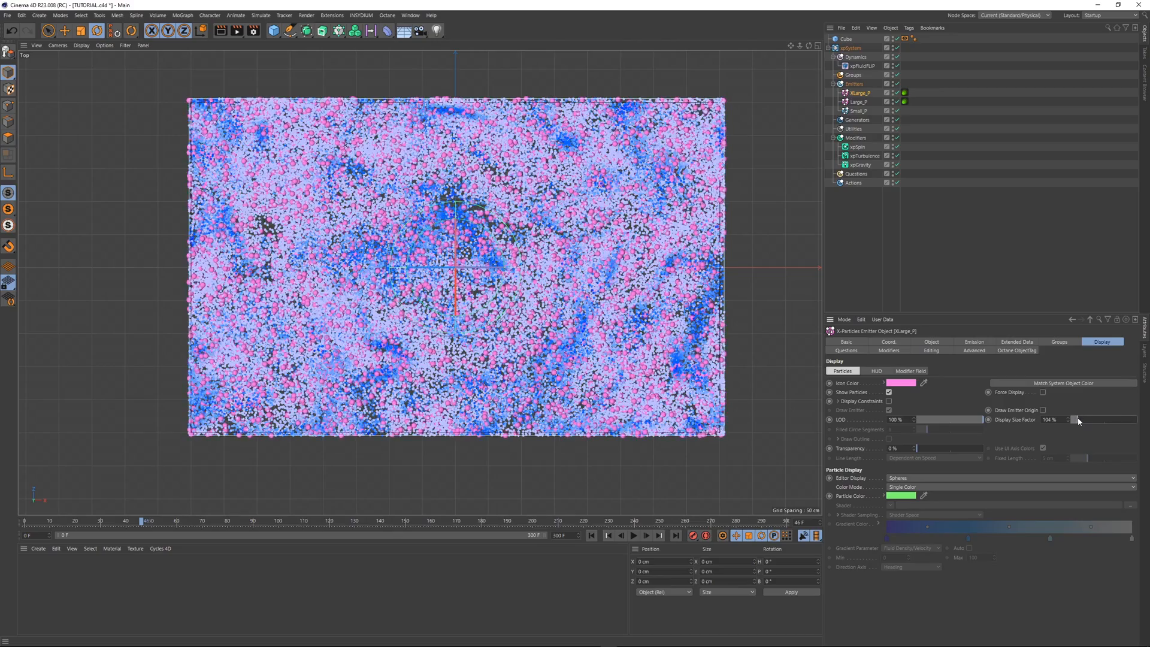
- Replay the simulation from the first frame to check the green XLarge_P particles, then stop it
left_click(592, 536)
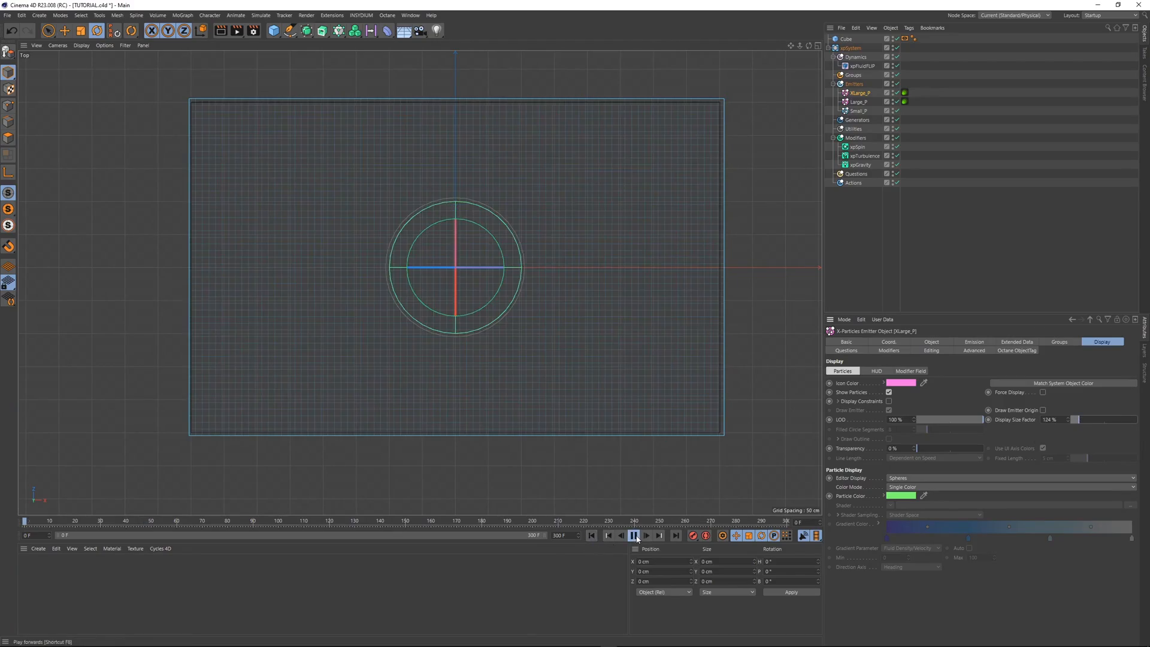
left_click(634, 535)
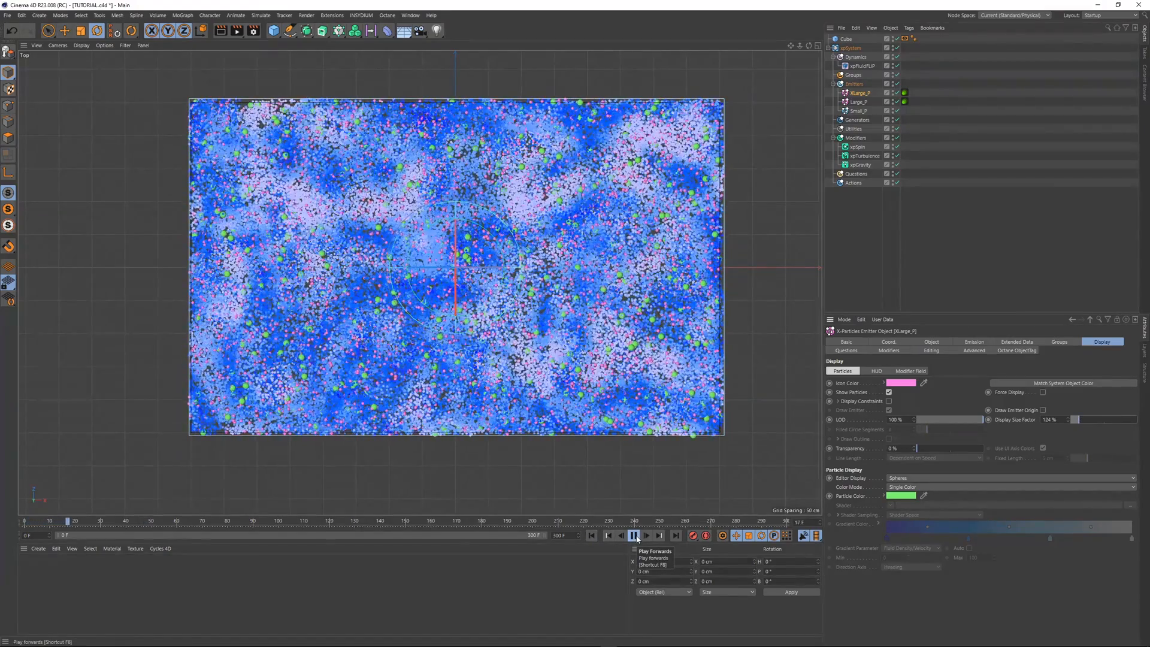
left_click(637, 538)
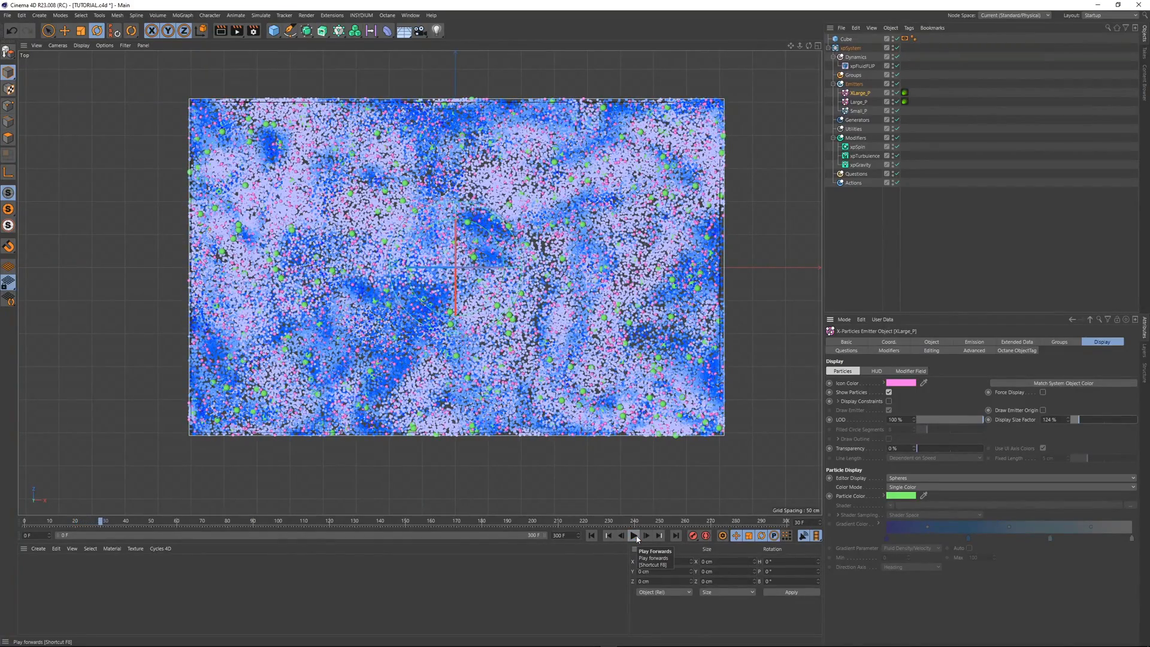
- Delete the XLarge_P emitter and raise Large_P's display size factor to about 97%
key("Delete")
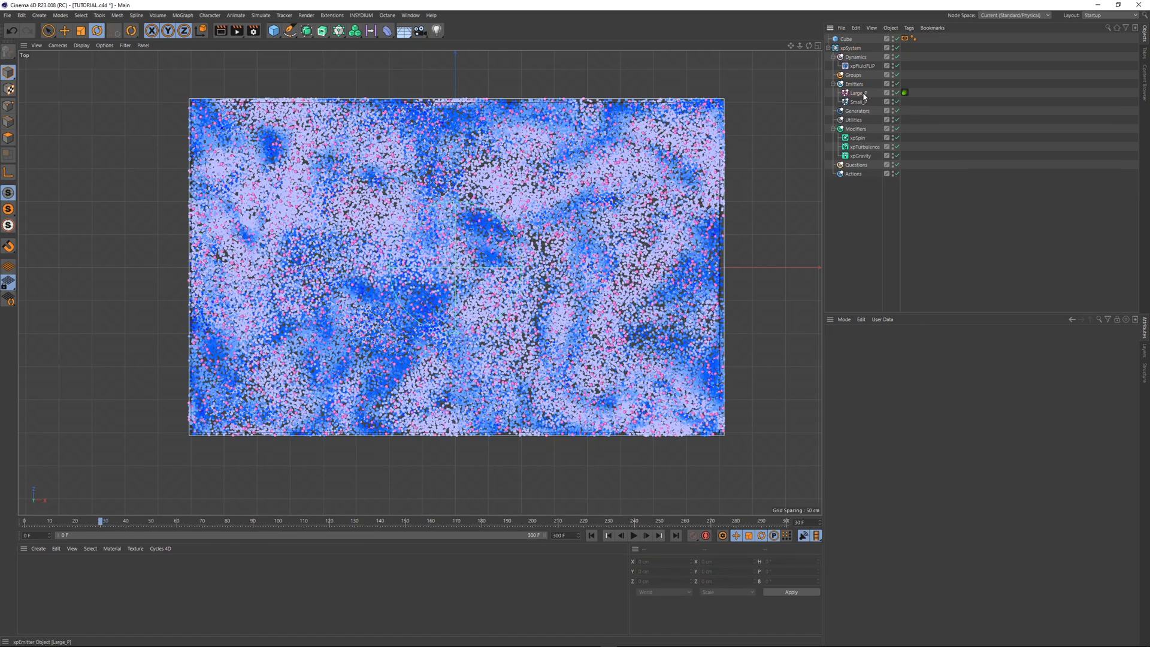
left_click(860, 93)
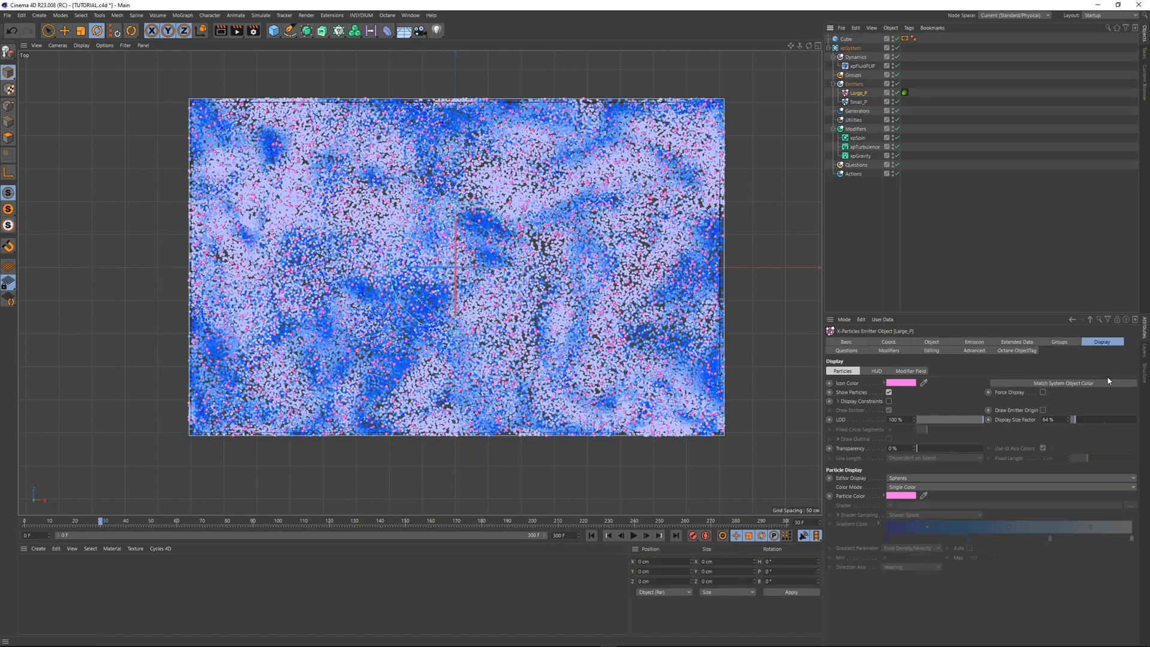
left_click_drag(1077, 423, 1079, 423)
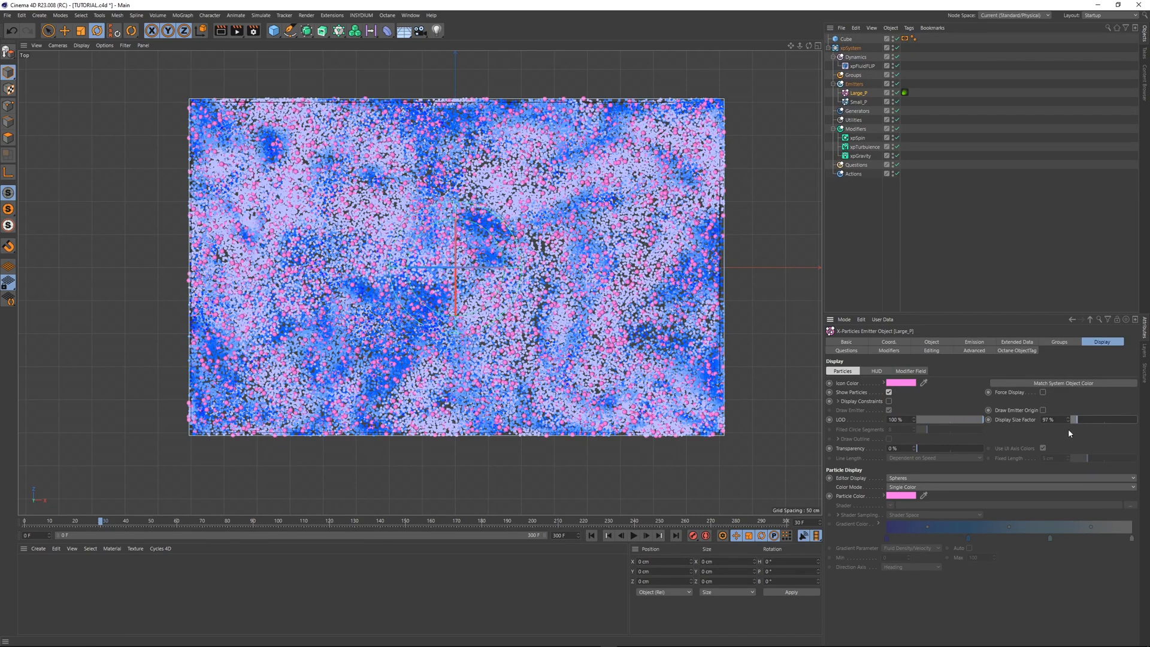
- Move the Octane ObjectTag from the Large_P emitter to the Small_P emitter
left_click(909, 102)
left_click(905, 94)
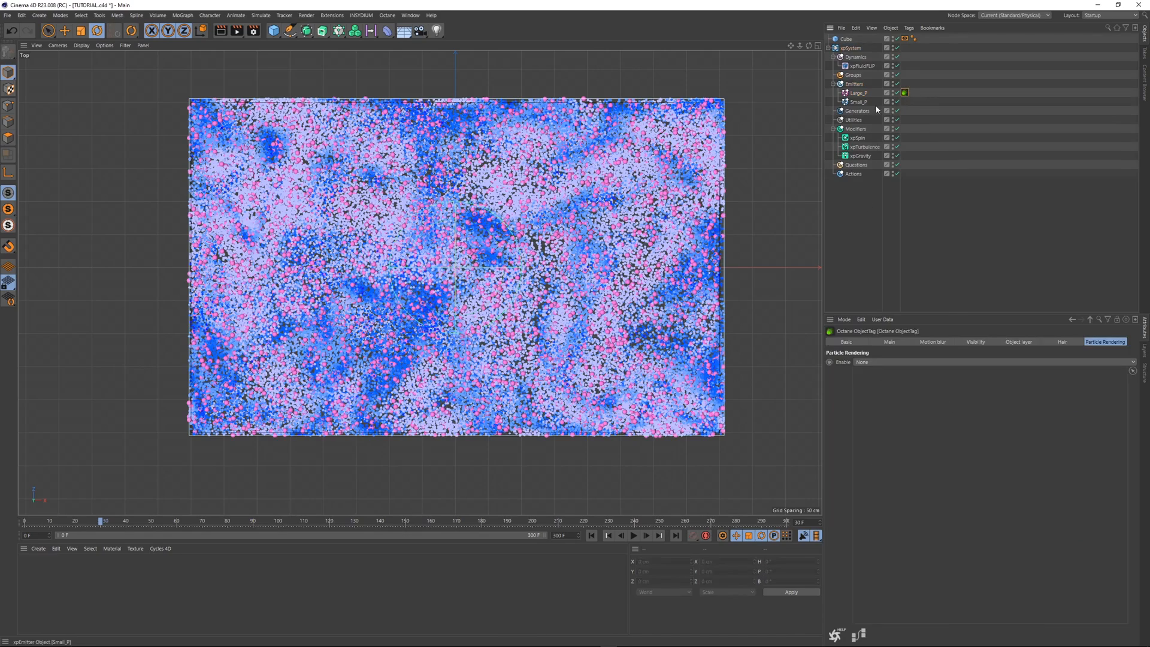
left_click(909, 101)
left_click_drag(905, 93, 905, 102)
left_click(927, 172)
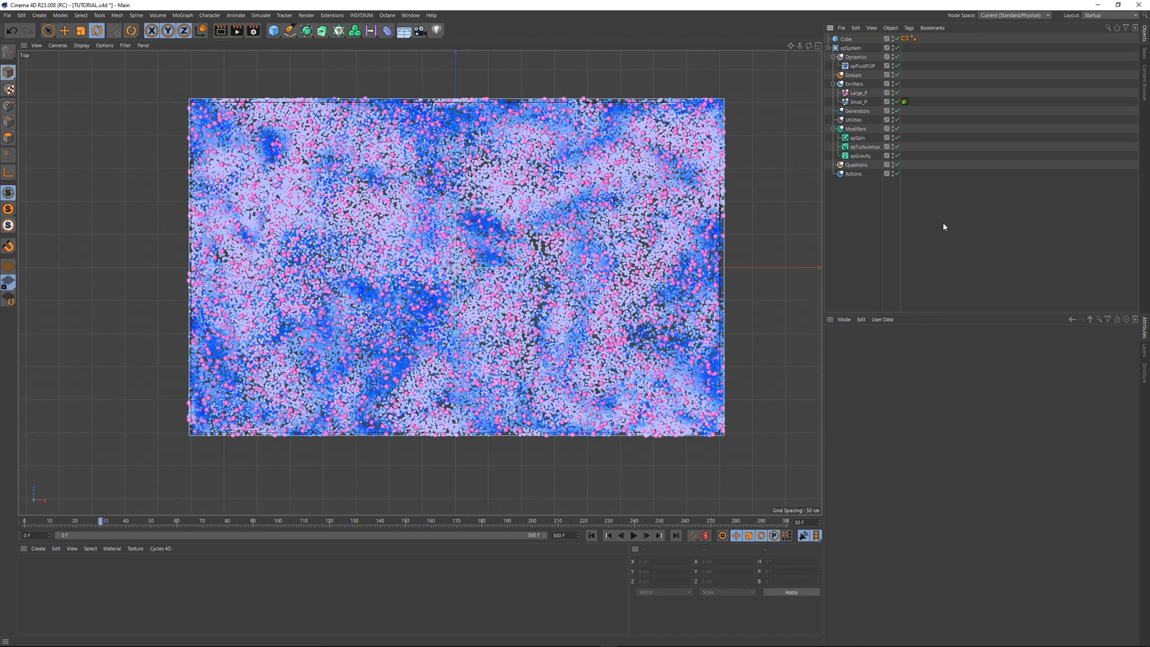
- Add a cylinder at the center of the box with a radius of 110 cm
left_click(274, 31)
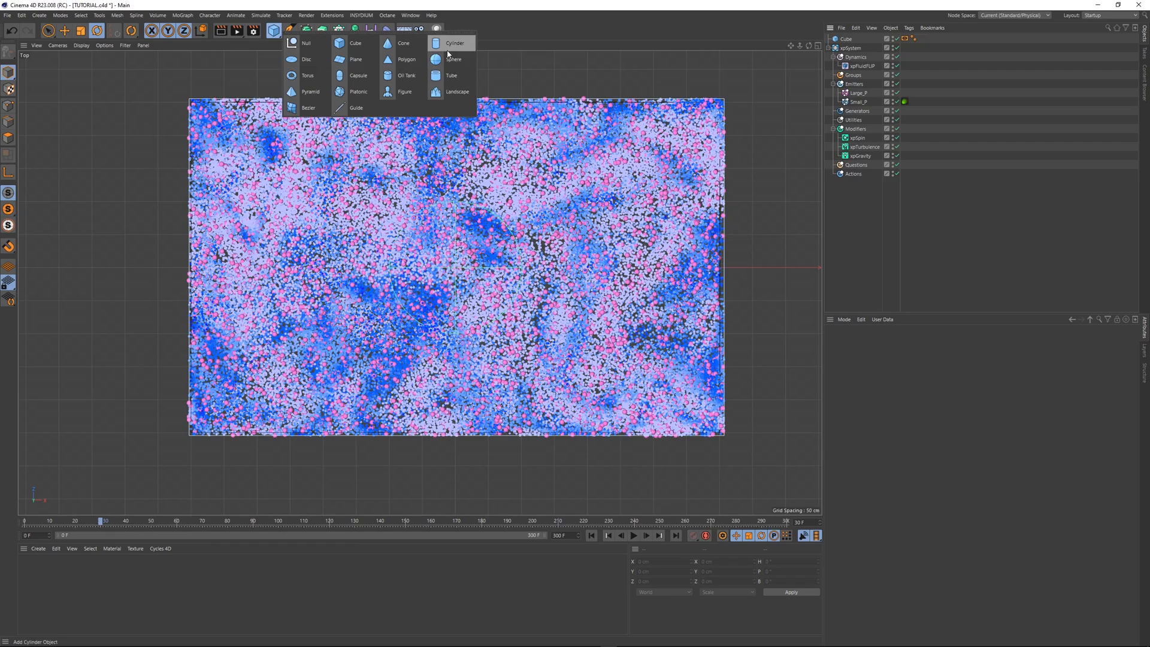
left_click(33, 177)
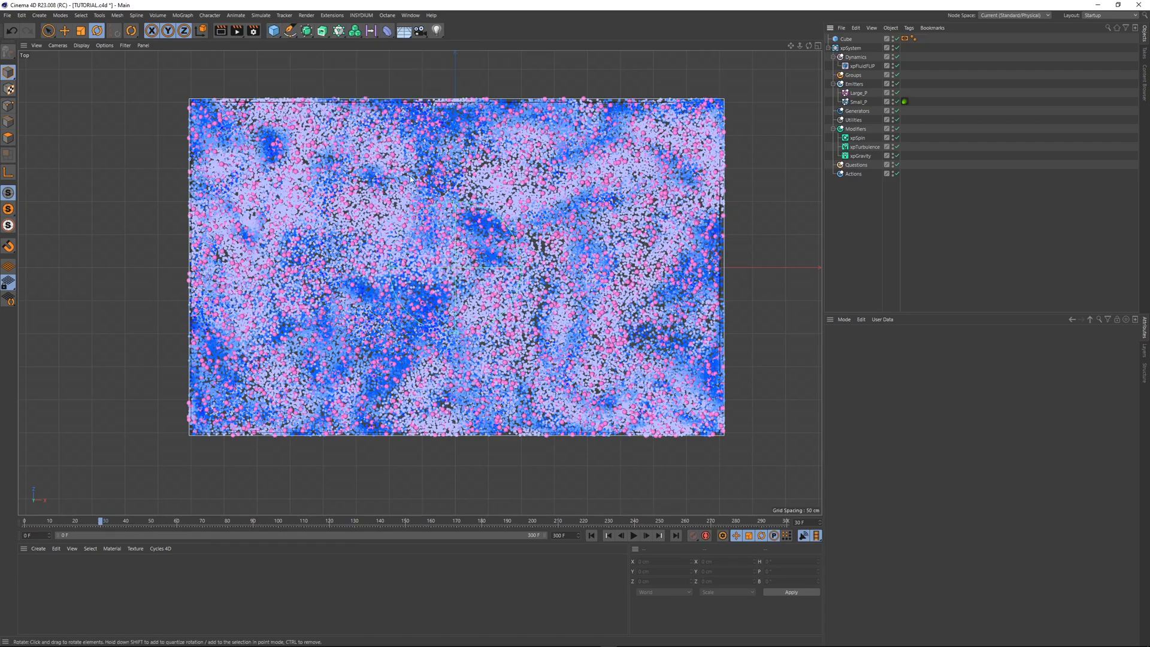
left_click(274, 31)
left_click(398, 43)
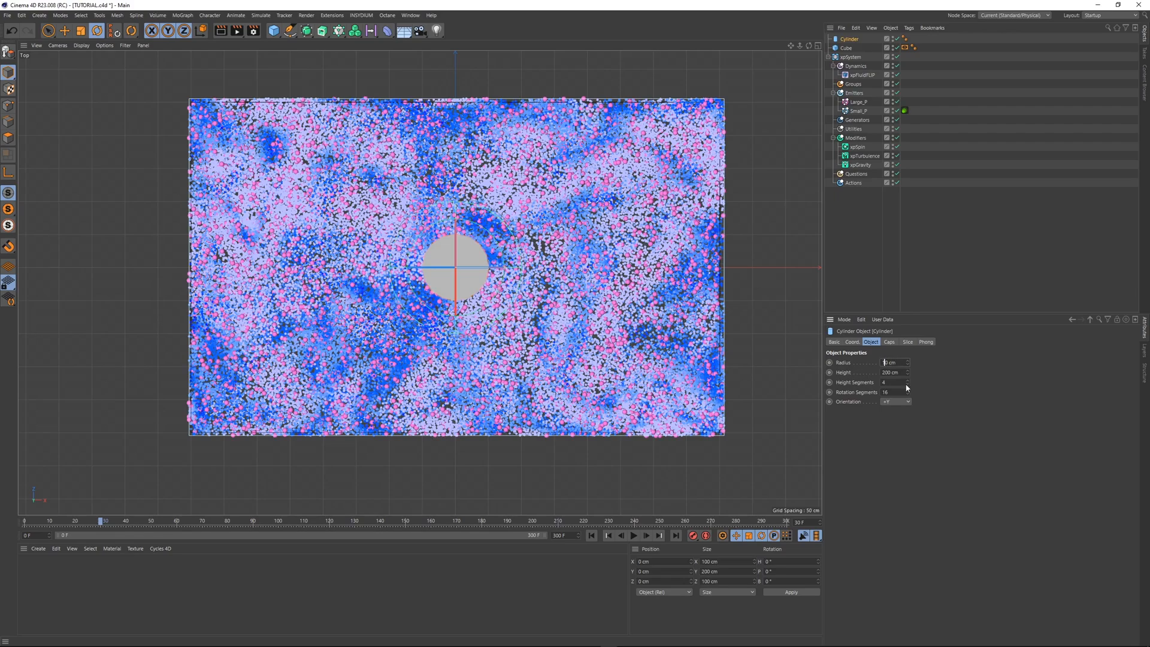
type("1")
key("Return")
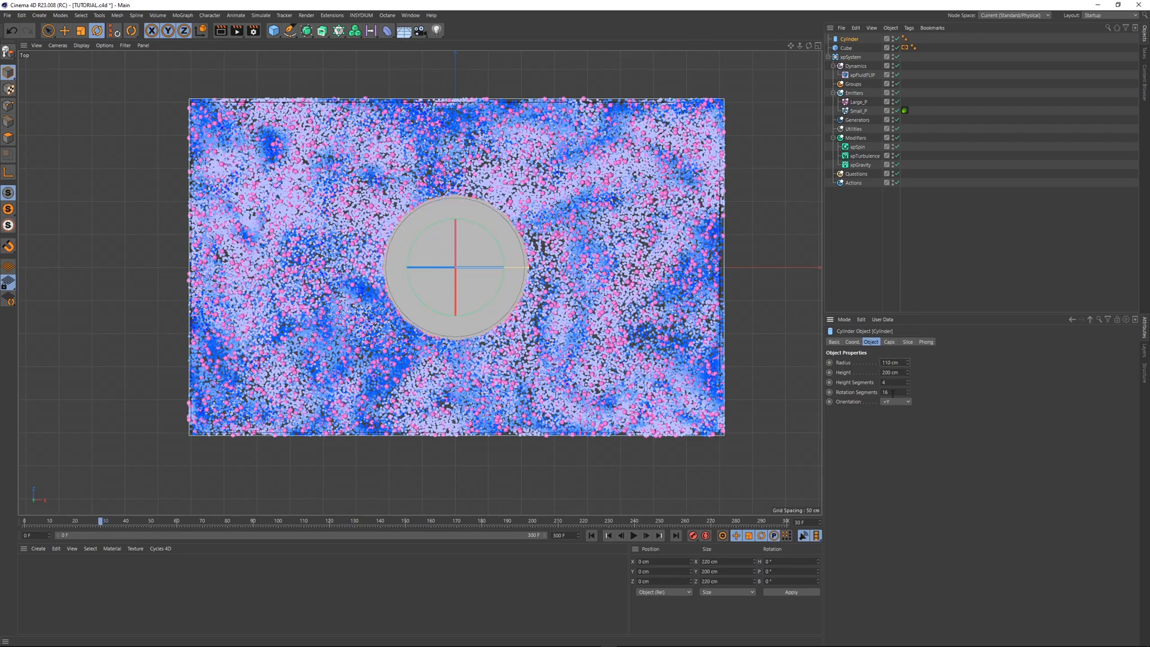
- Stretch the cylinder in the perspective view to a height of about 702 cm so it passes through the box
left_click(1001, 232)
scroll(454, 278, "down", 3)
left_click(456, 258)
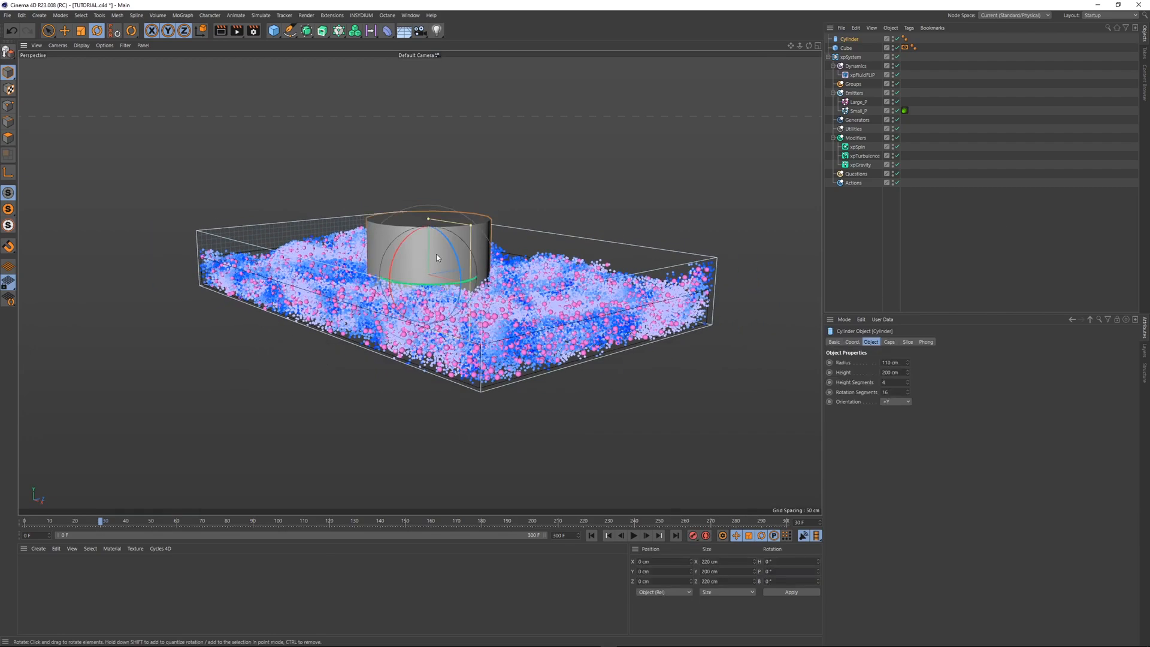
left_click_drag(428, 226, 381, 393)
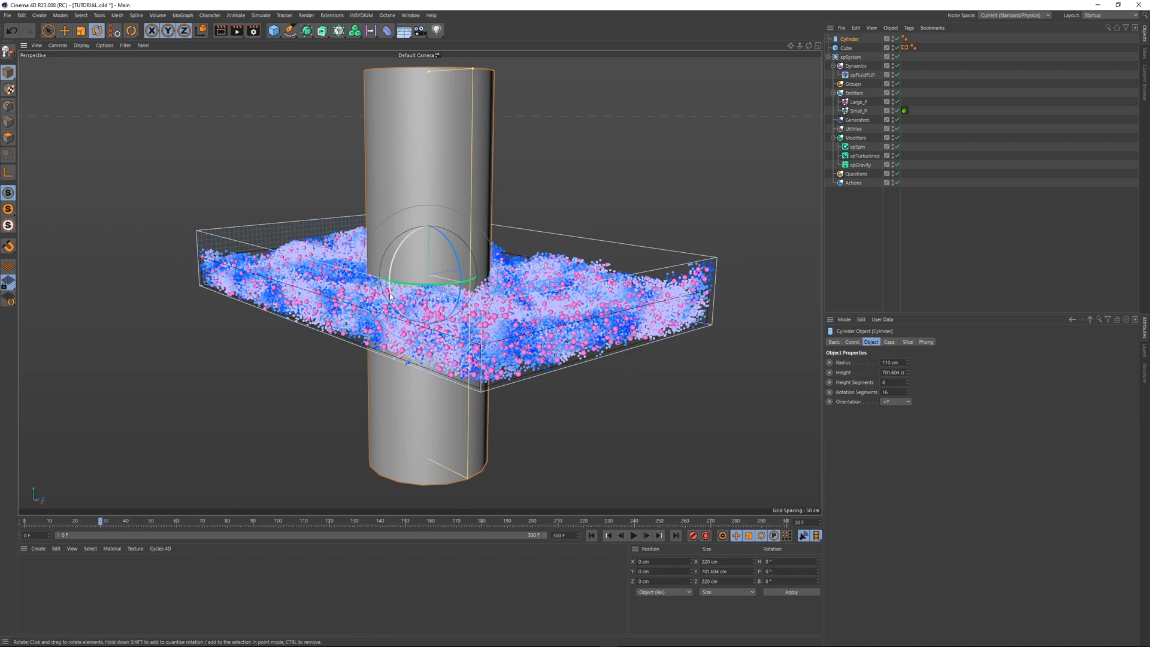
- Copy the Cube's display tag onto the cylinder to show it as wireframe
left_click(1038, 124)
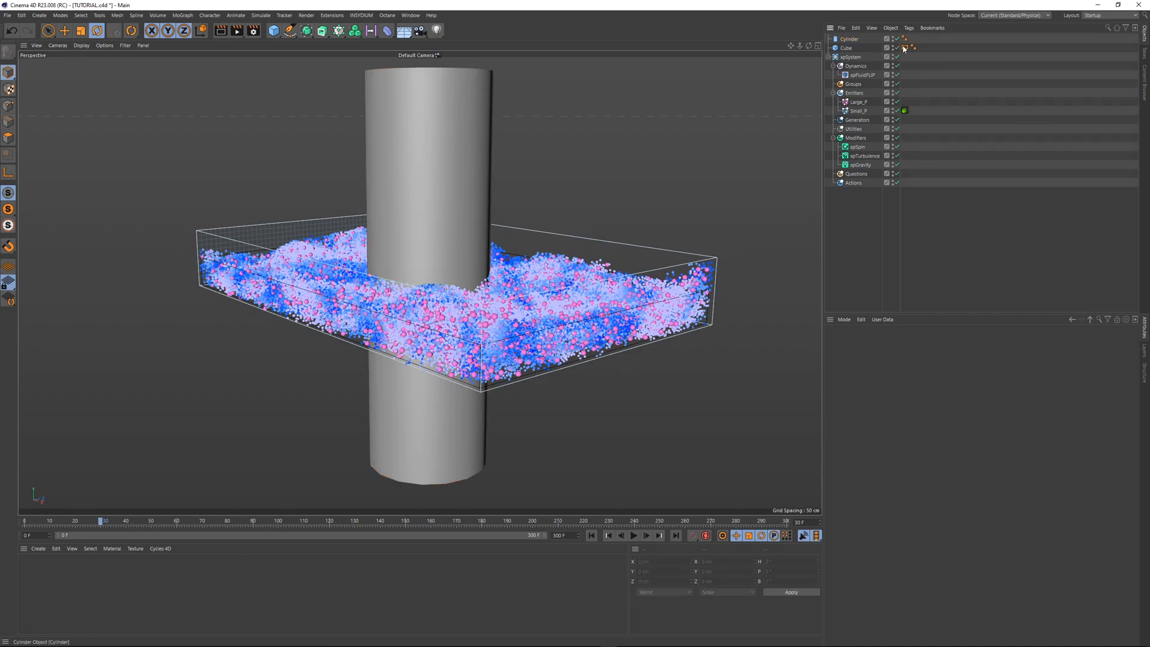
left_click_drag(905, 48, 914, 39, "ctrl")
left_click(925, 86)
- Hide the cylinder in the viewport
left_click(852, 40)
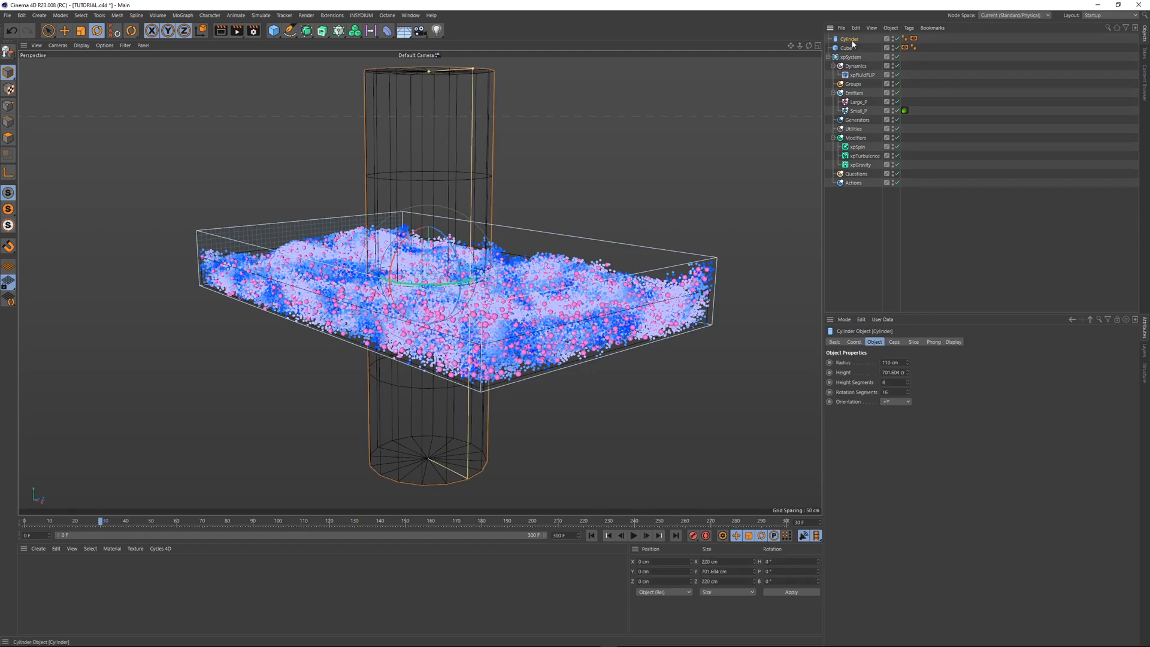
left_click(894, 38)
left_click(895, 38)
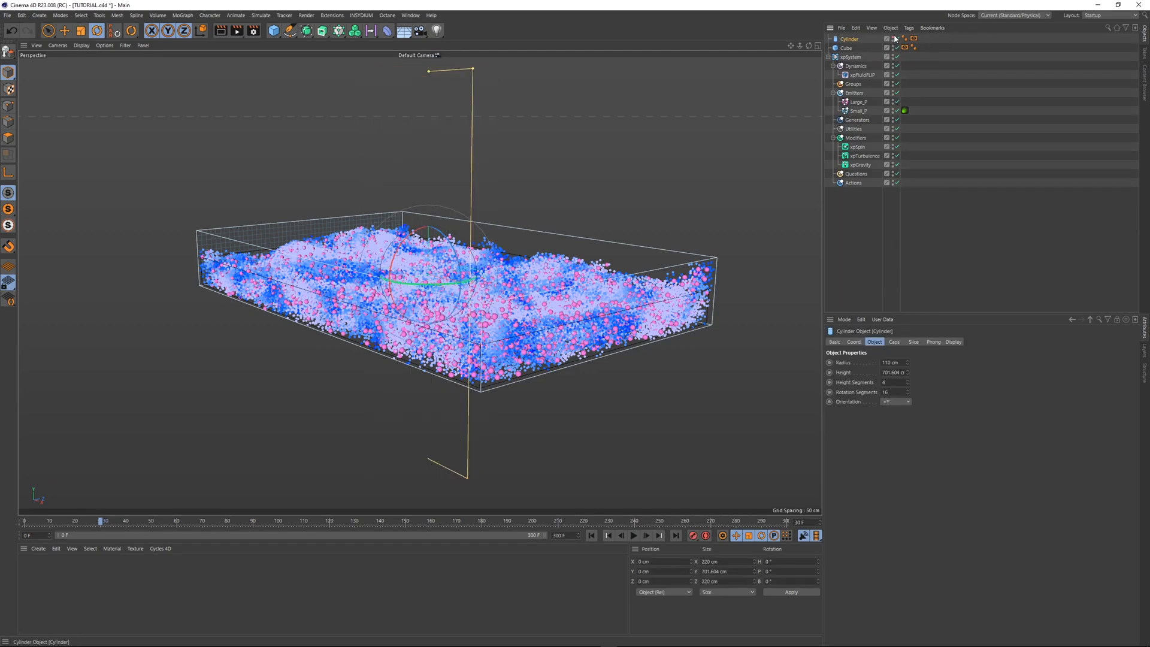
left_click(895, 38)
left_click(895, 38)
left_click(1016, 113)
- Add an xpCollider tag to the cylinder and work in the top view
key("F2")
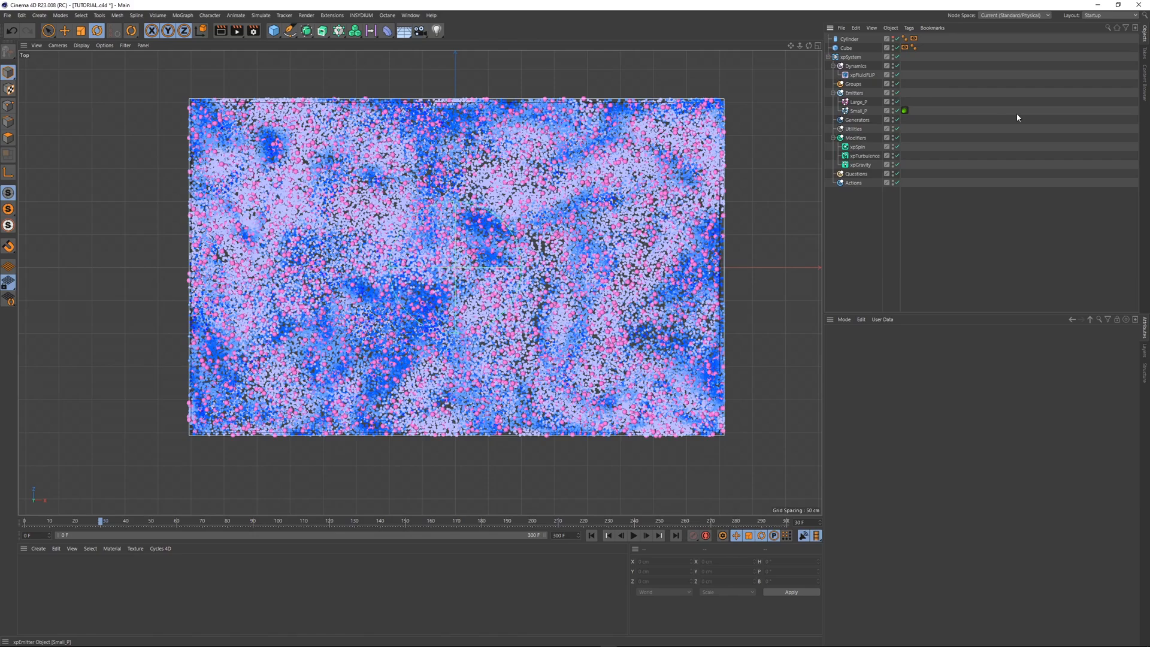
right_click(850, 39)
mouse_move(888, 84)
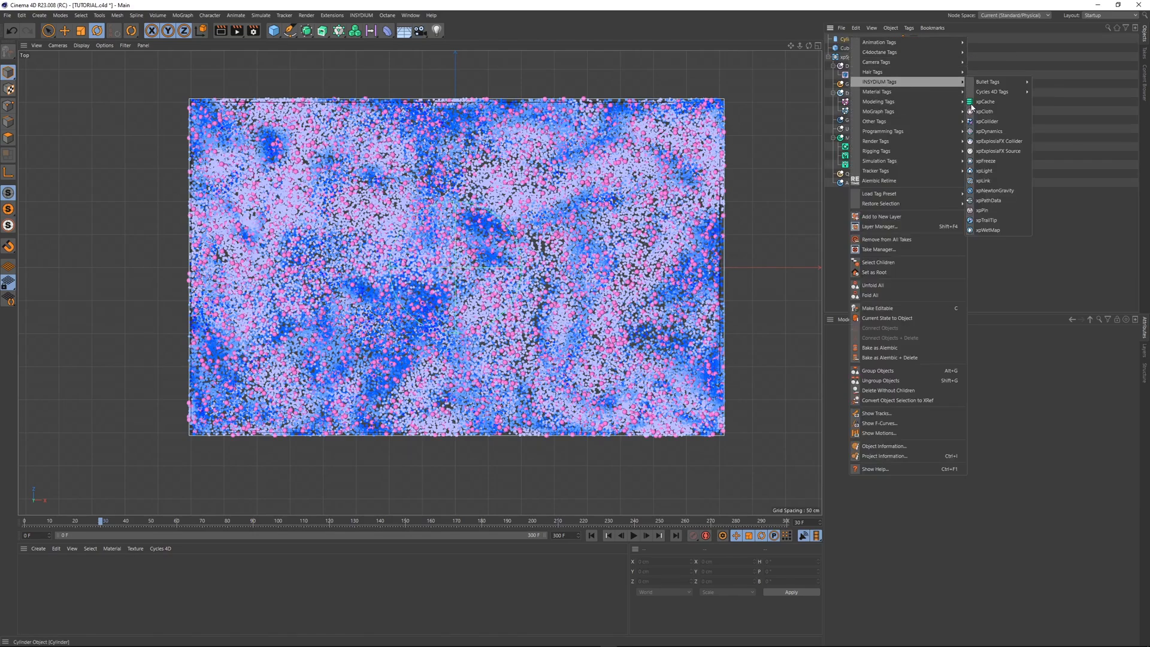
left_click(1002, 120)
- Play the simulation from the first frame to check how particles collide with the cylinder
left_click(591, 536)
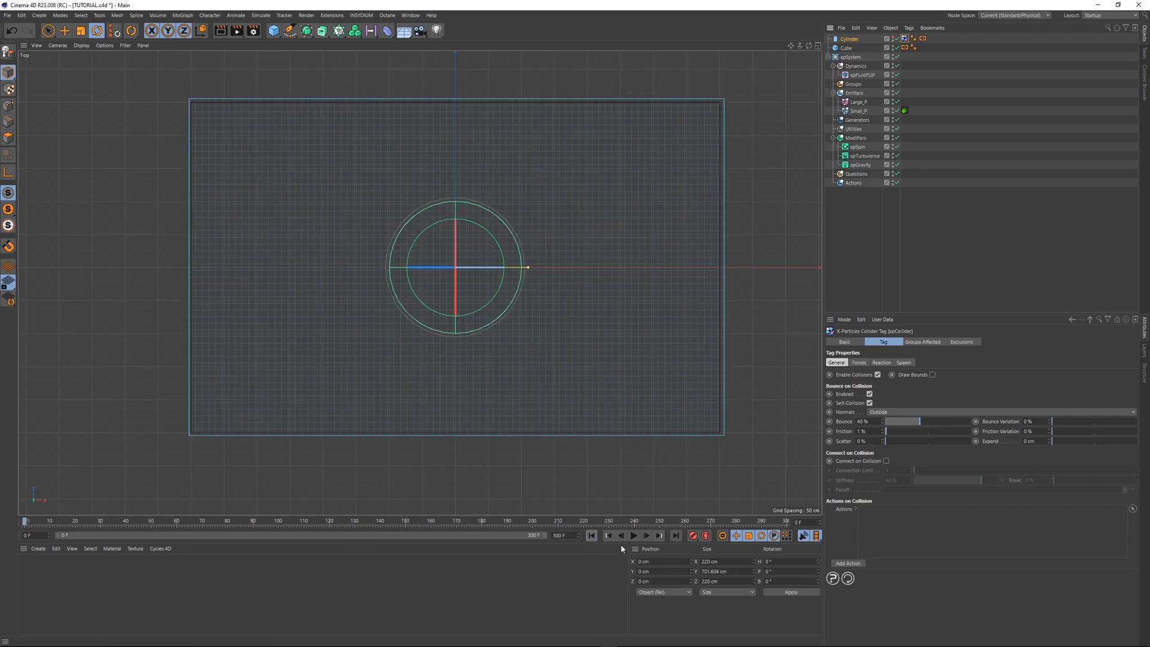
left_click(634, 536)
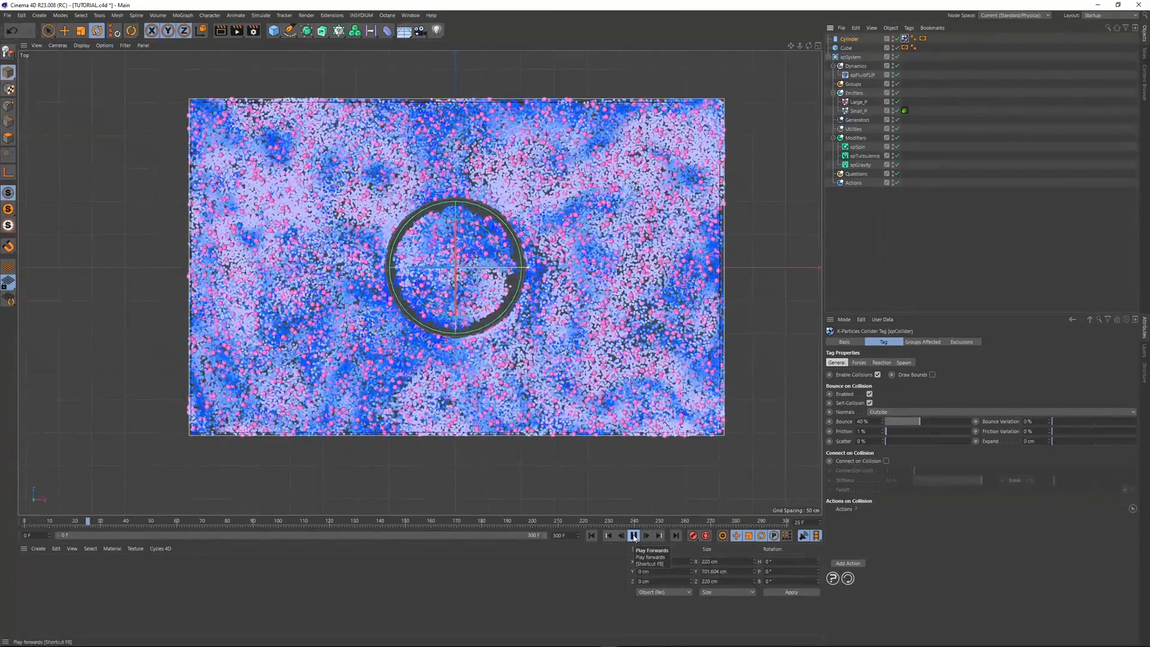
left_click(634, 536)
- Enable Solid Objects and Accurate Collisions in xpFluidFLIP's solver settings and replay the simulation
left_click(863, 75)
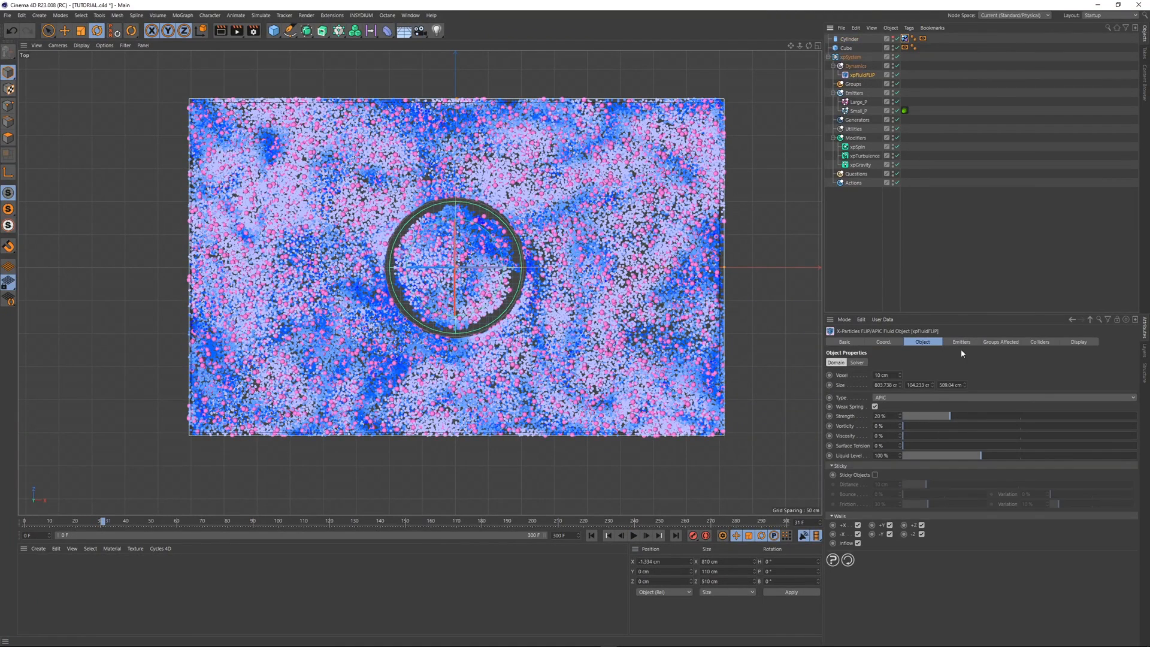
left_click(858, 364)
left_click(888, 464)
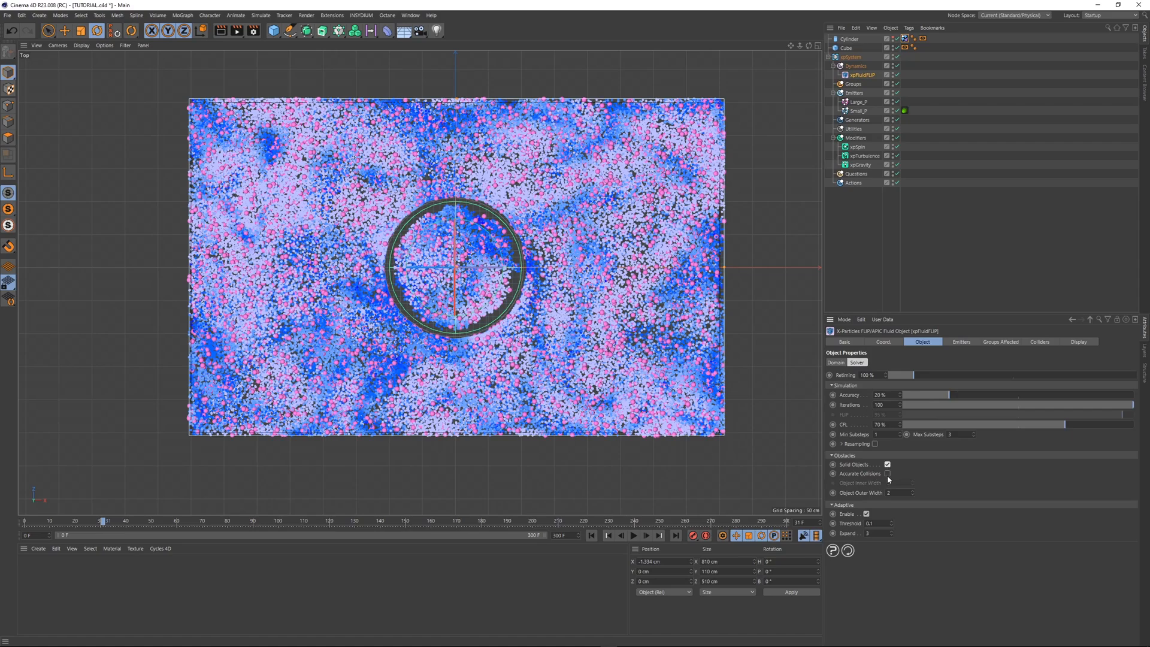
left_click(888, 474)
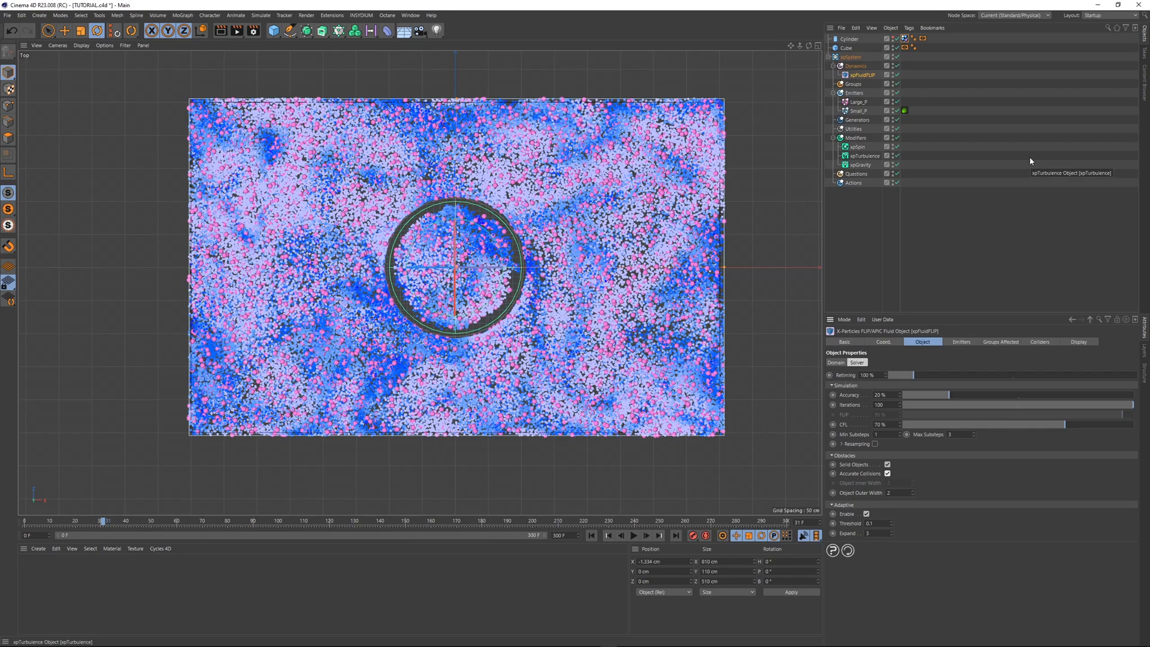
left_click(634, 536)
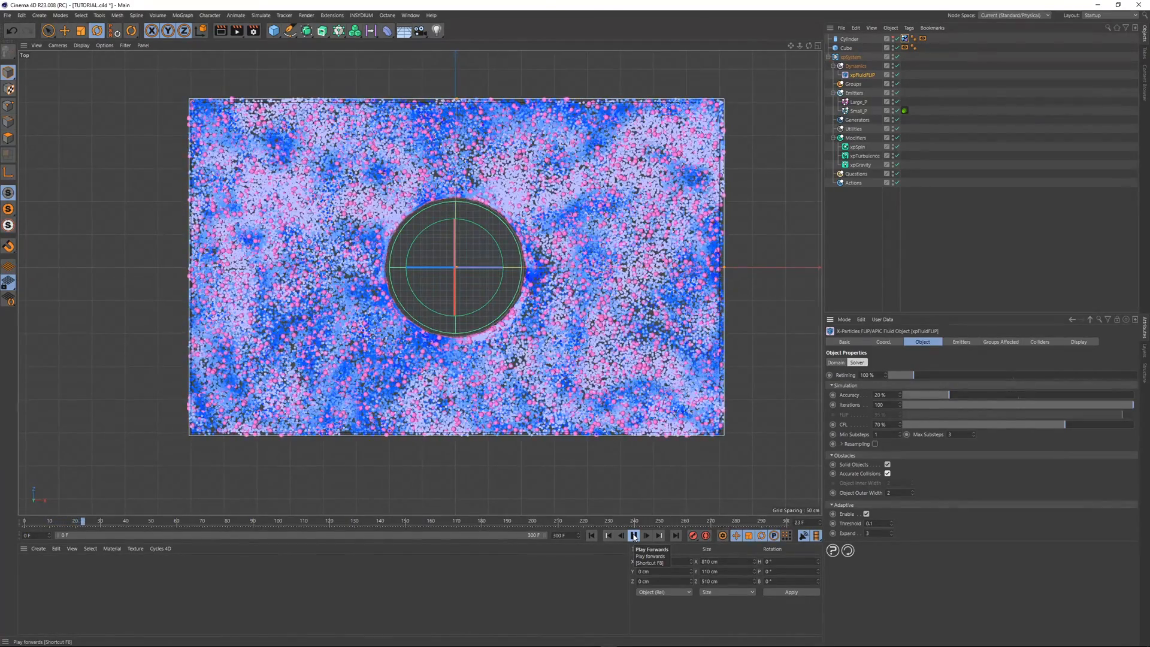
left_click(634, 536)
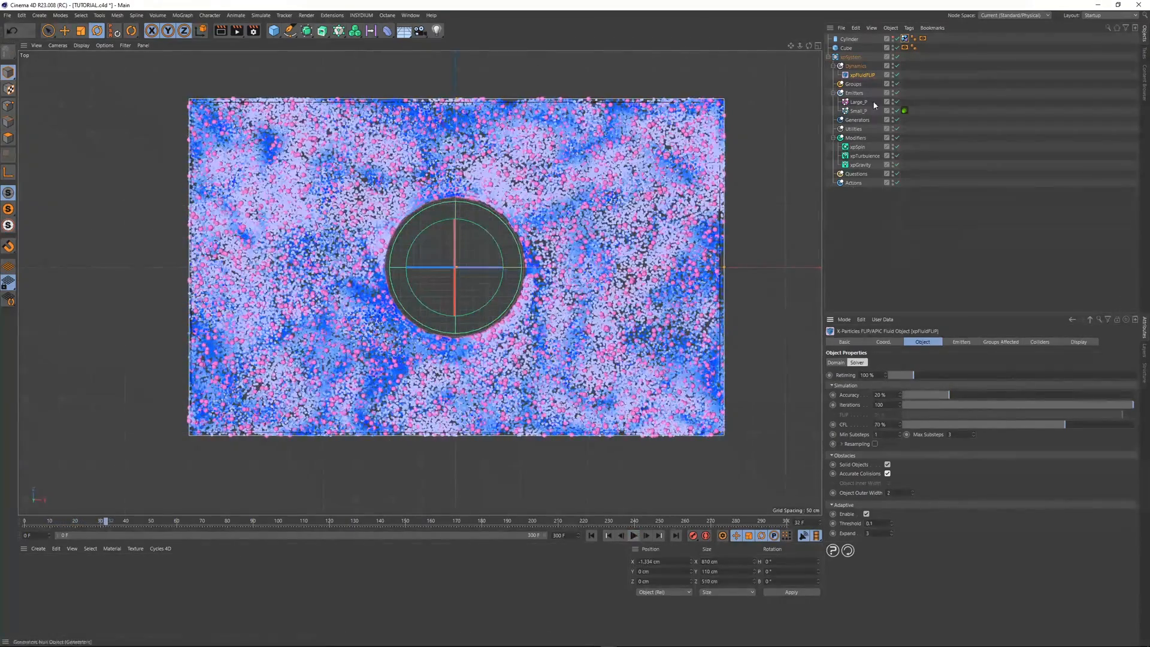
- Move the cylinder to the box's lower-left area in the top view and place a duplicate at about X 216 cm, Z 80 cm
key("e")
left_click(853, 39)
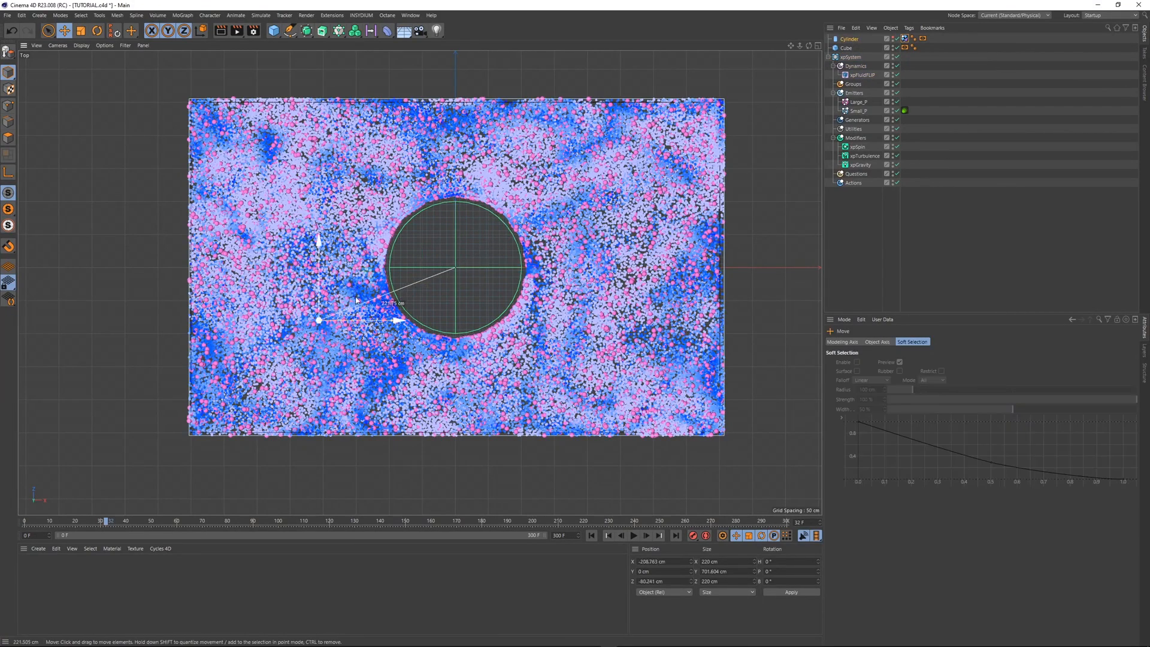
left_click_drag(349, 288, 648, 168, "ctrl")
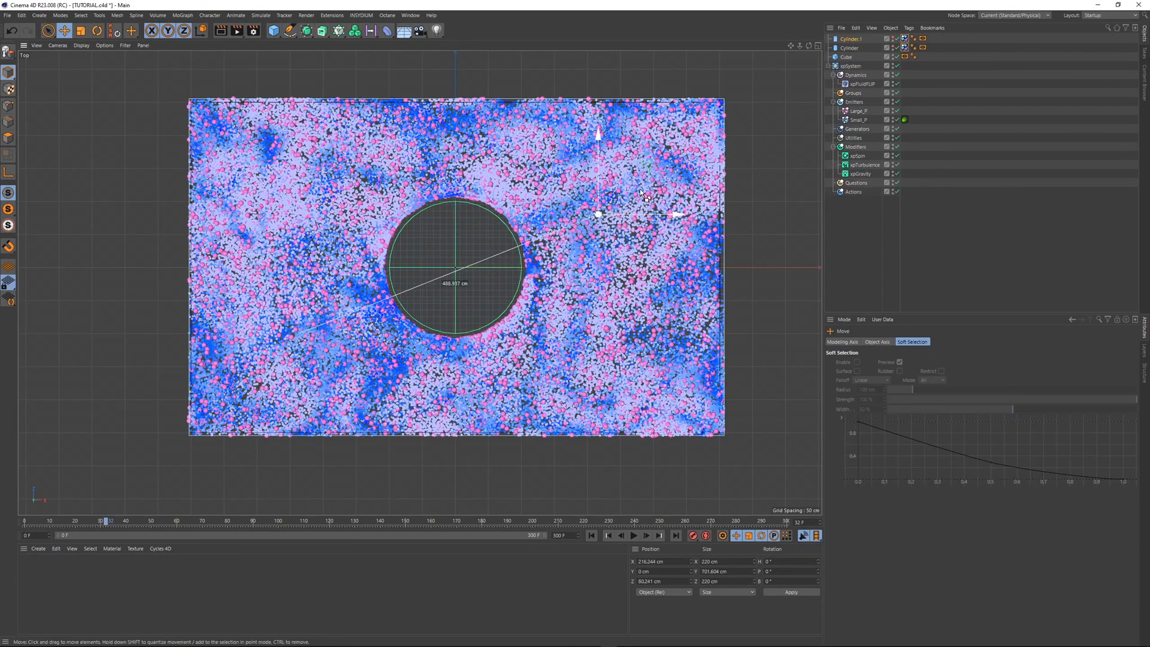
- Play the simulation from the first frame to examine the flow around both cylinder colliders
left_click(592, 535)
left_click(632, 537)
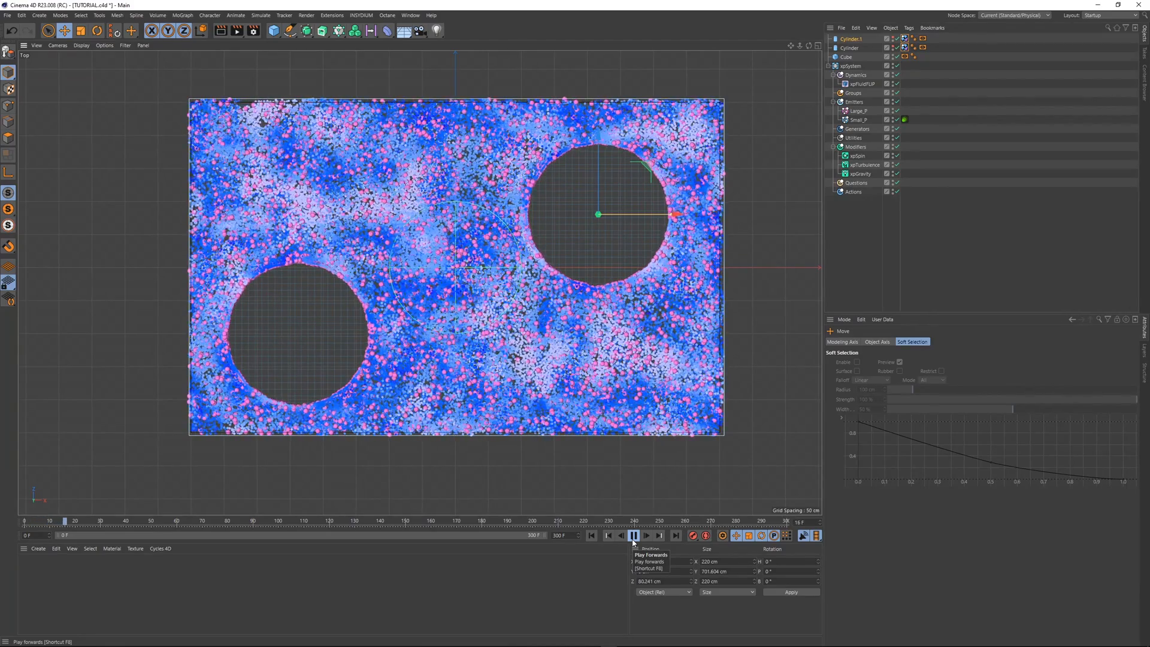
left_click(634, 537)
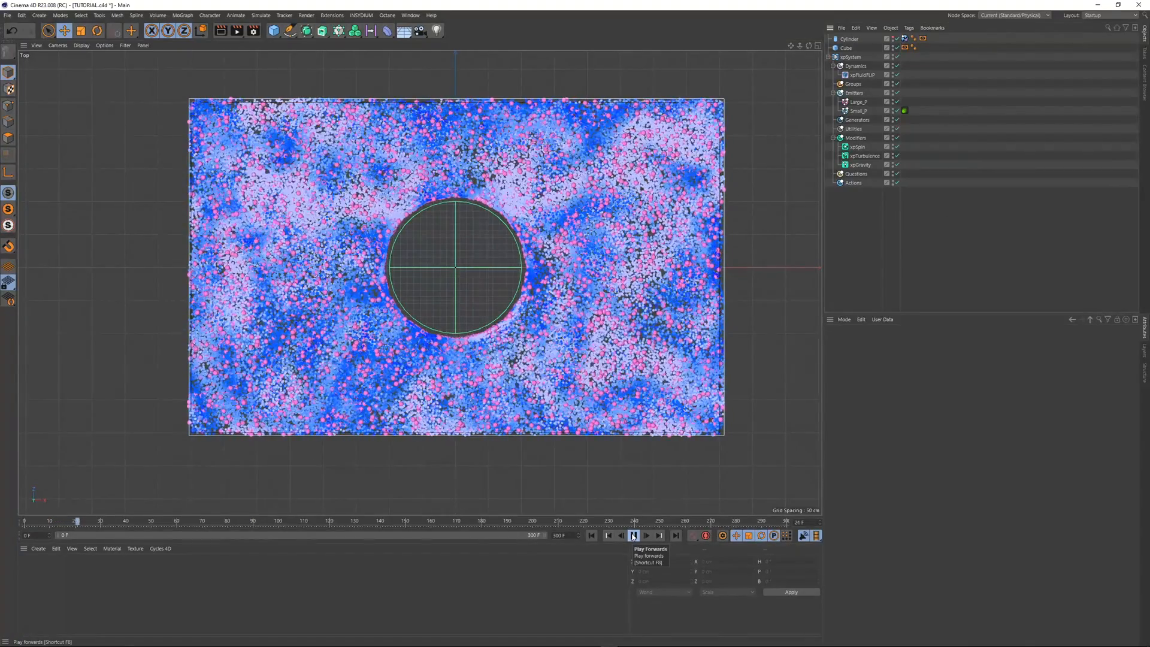
- Replay the simulation with the single centered cylinder and inspect it in the perspective view
left_click(633, 536)
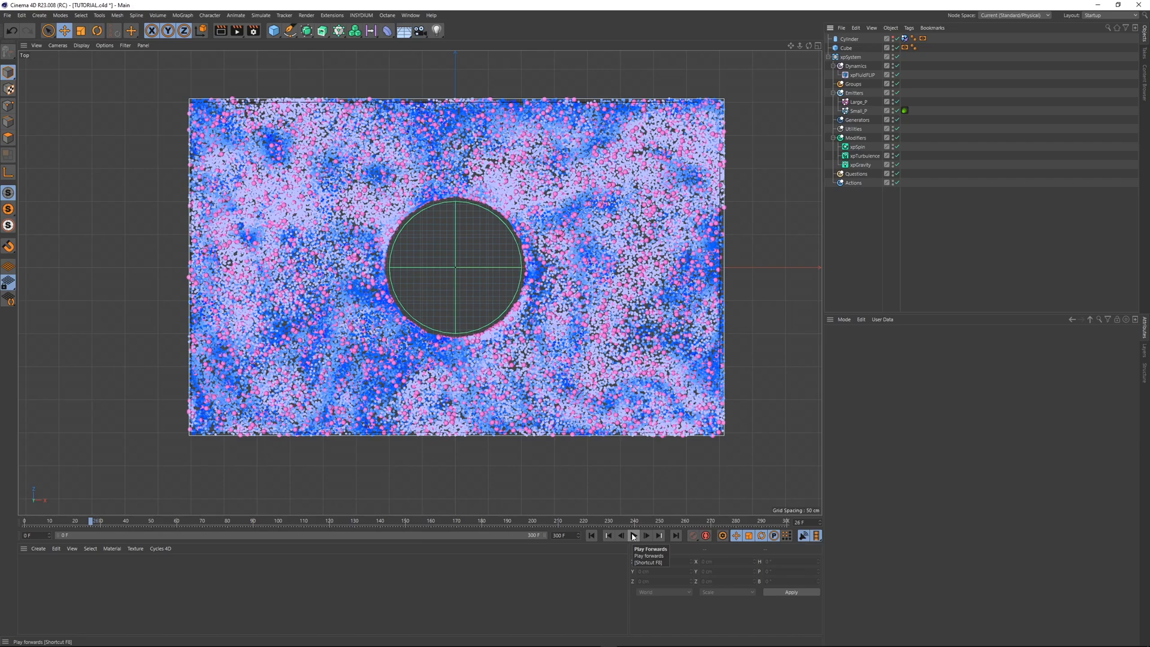
key("F1")
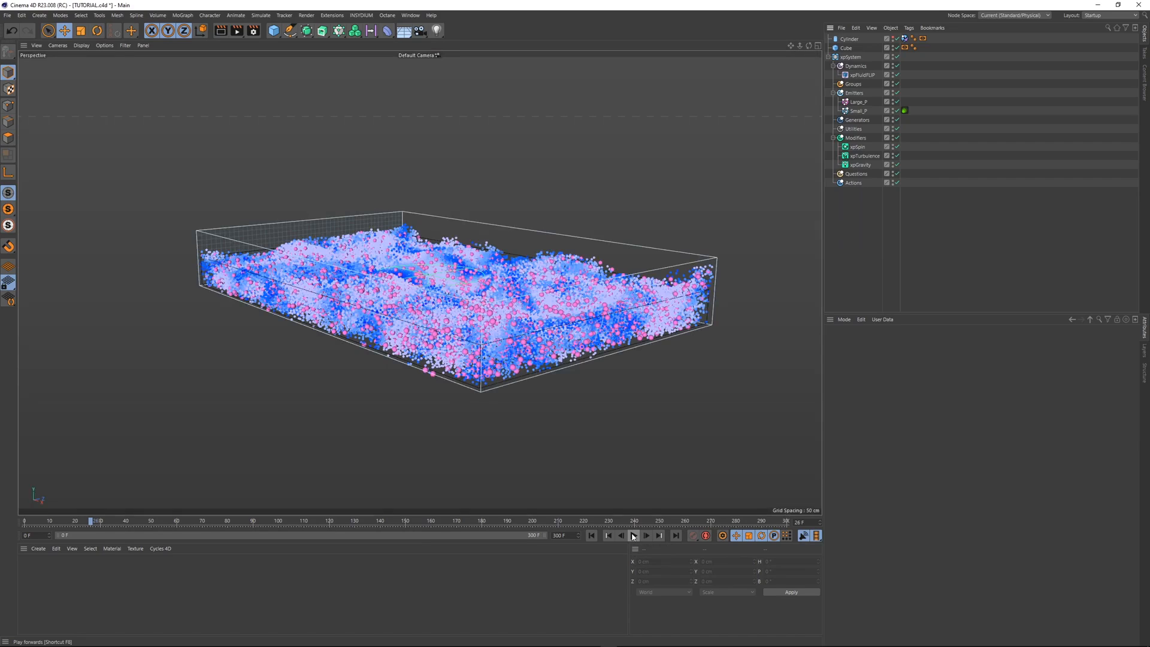
left_click(633, 537)
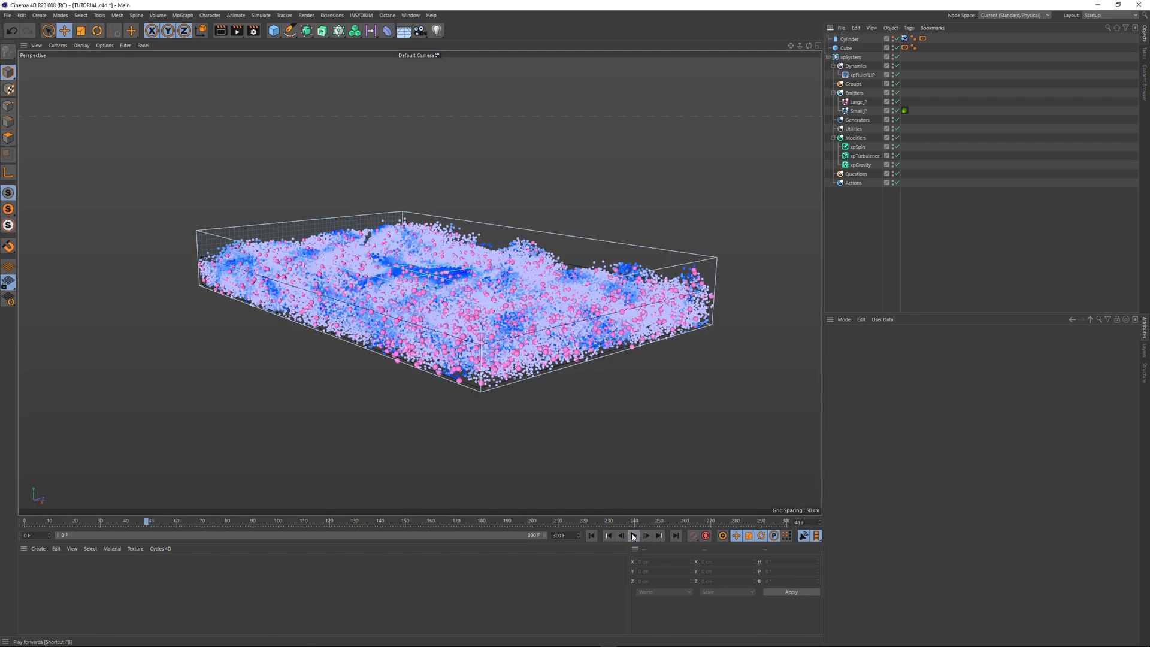
- Examine the fluid around the cylinder in the top view, then review xpFluidFLIP's domain and solver settings and Small_P's emission settings
left_click(634, 536)
key("F2")
left_click(862, 76)
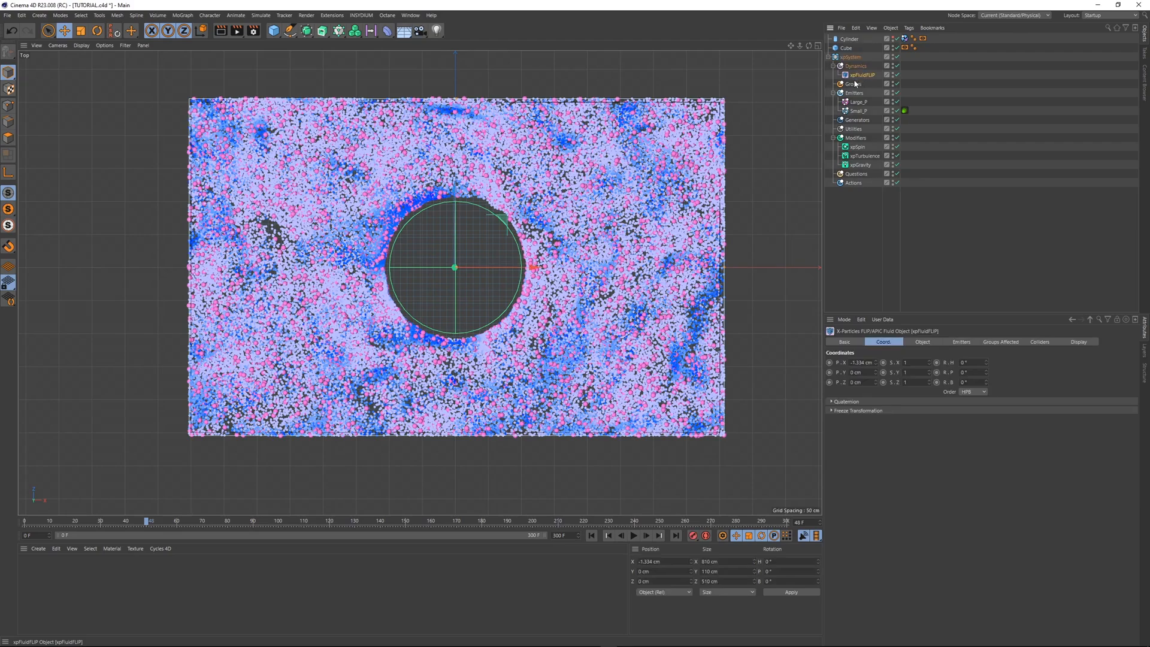
left_click(924, 342)
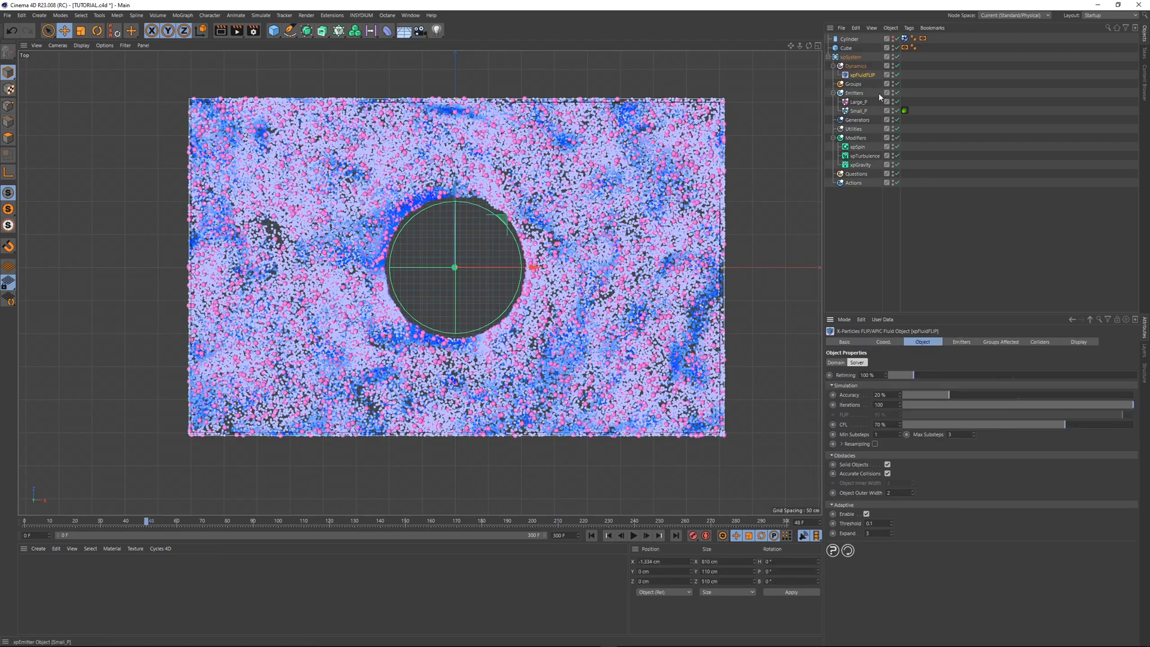
left_click(837, 363)
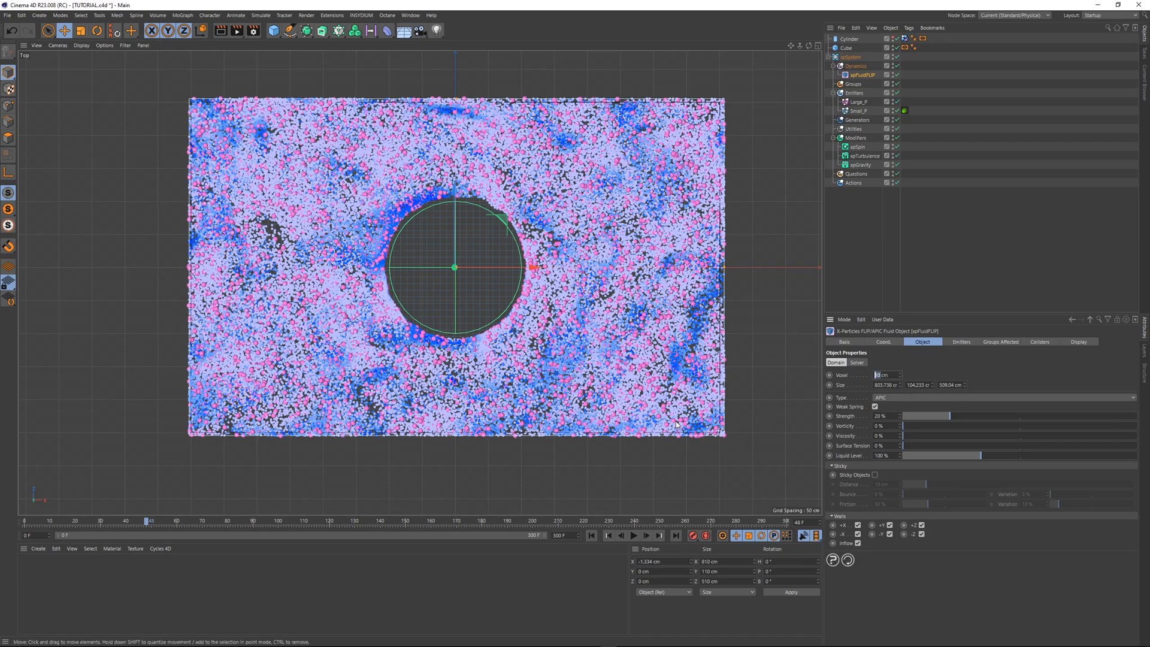
left_click(858, 111)
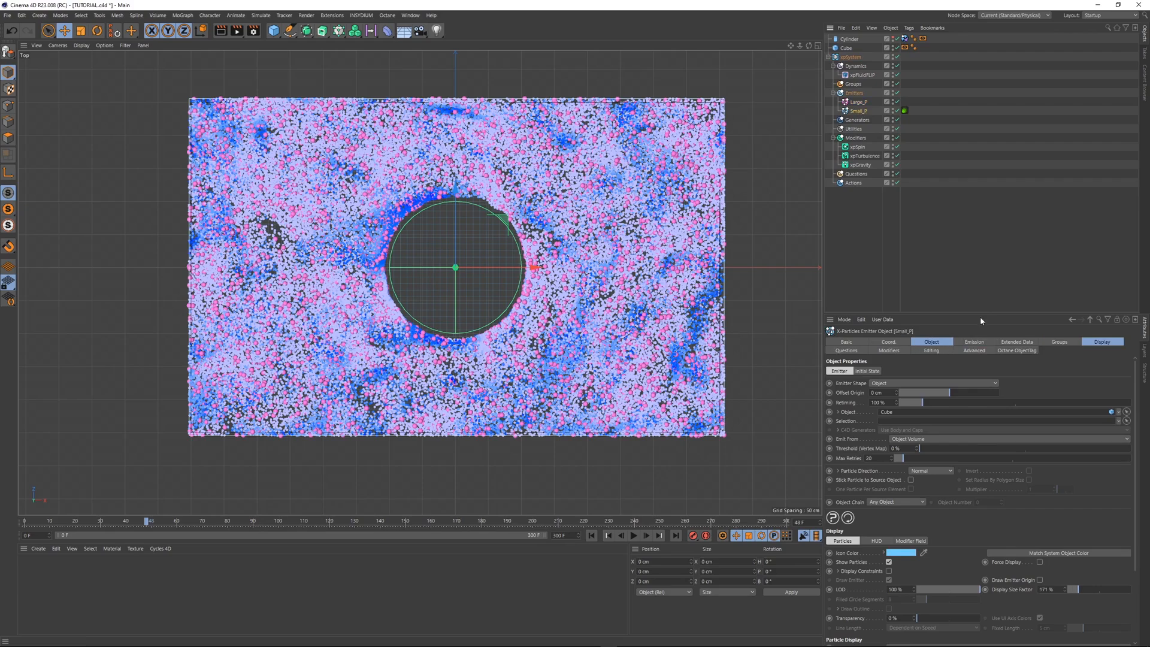
left_click(974, 343)
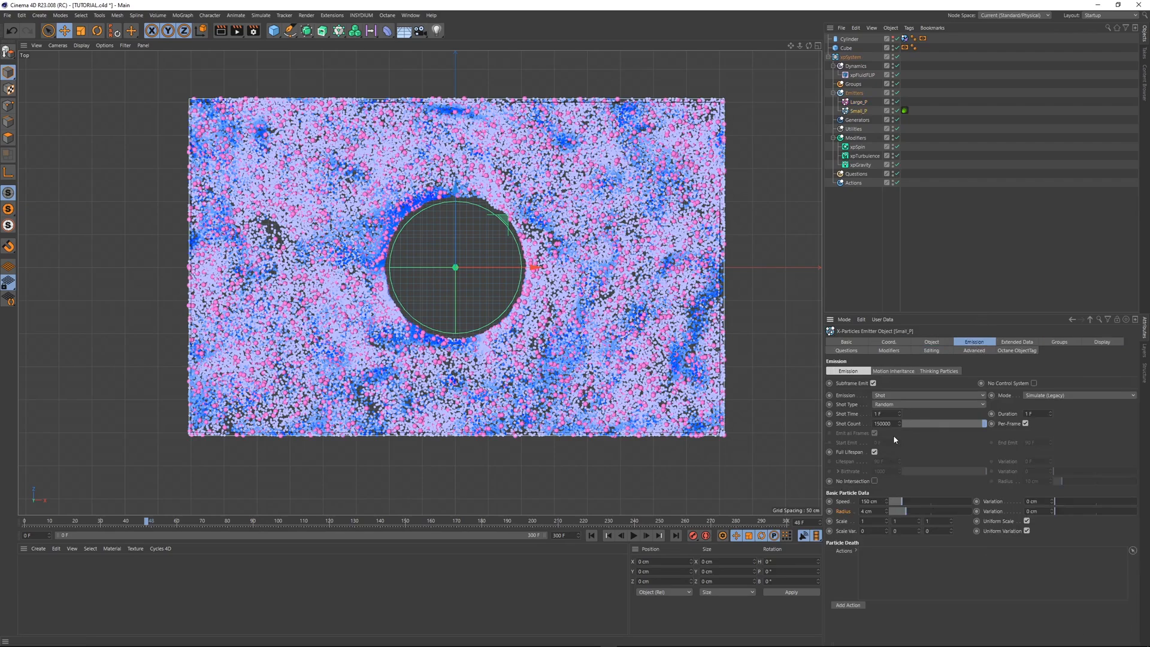
- Try the xpTurbulence modifier with Scale 106% and Strength 67, replaying the simulation from the first frame
left_click(866, 156)
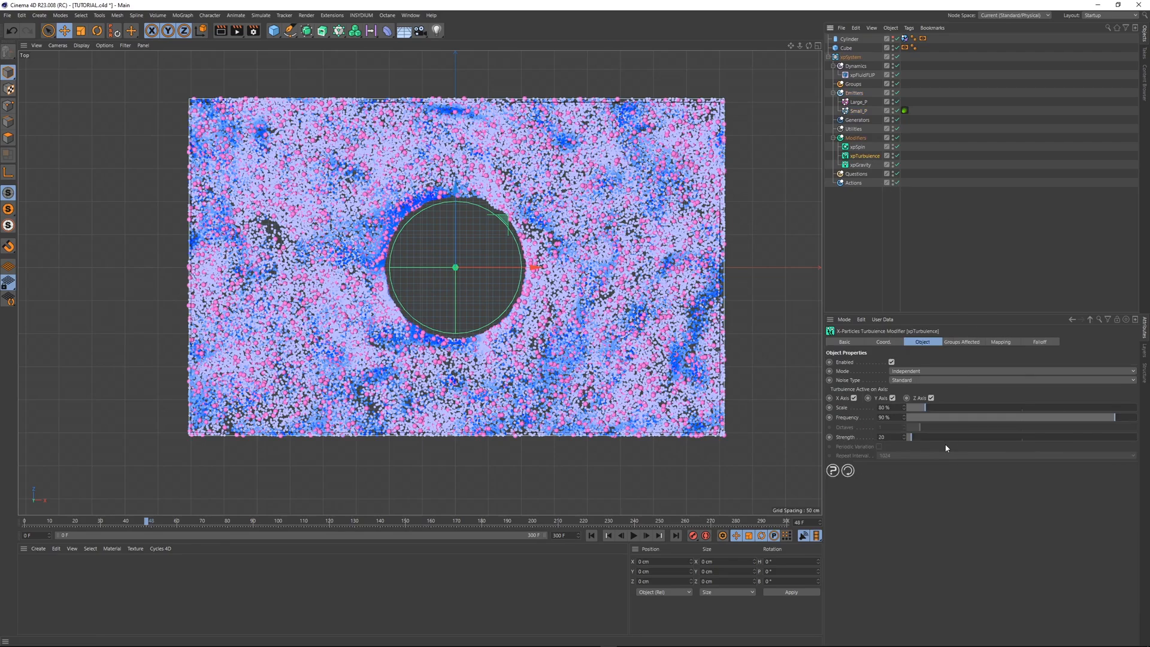
left_click_drag(915, 438, 931, 407)
left_click(592, 536)
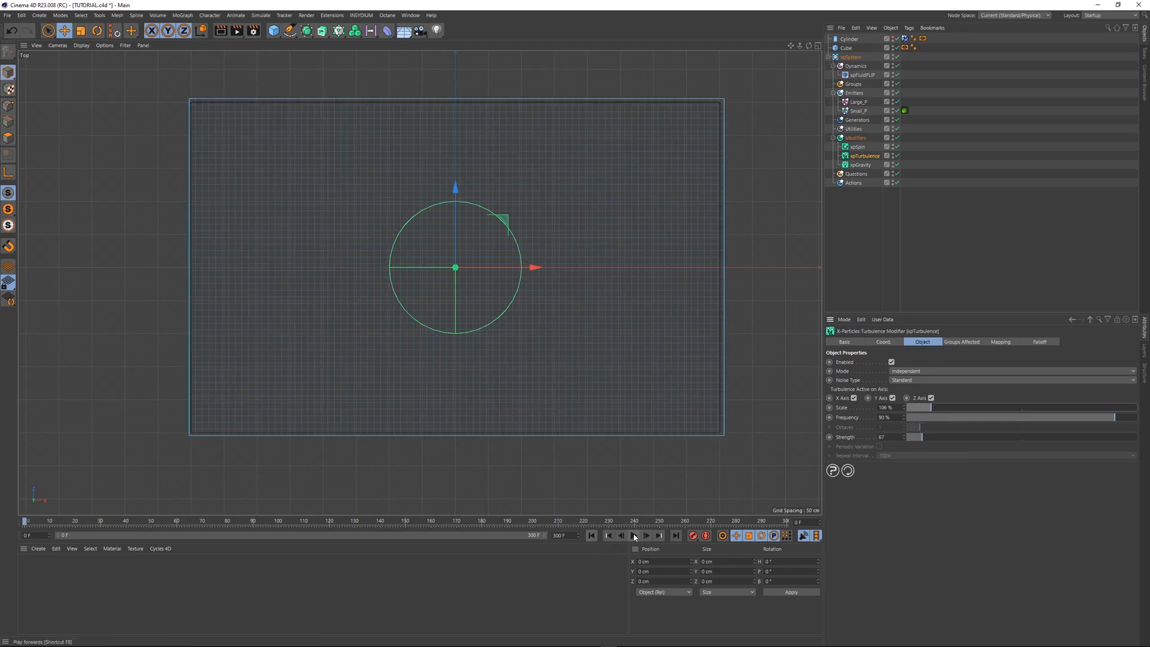
left_click(634, 537)
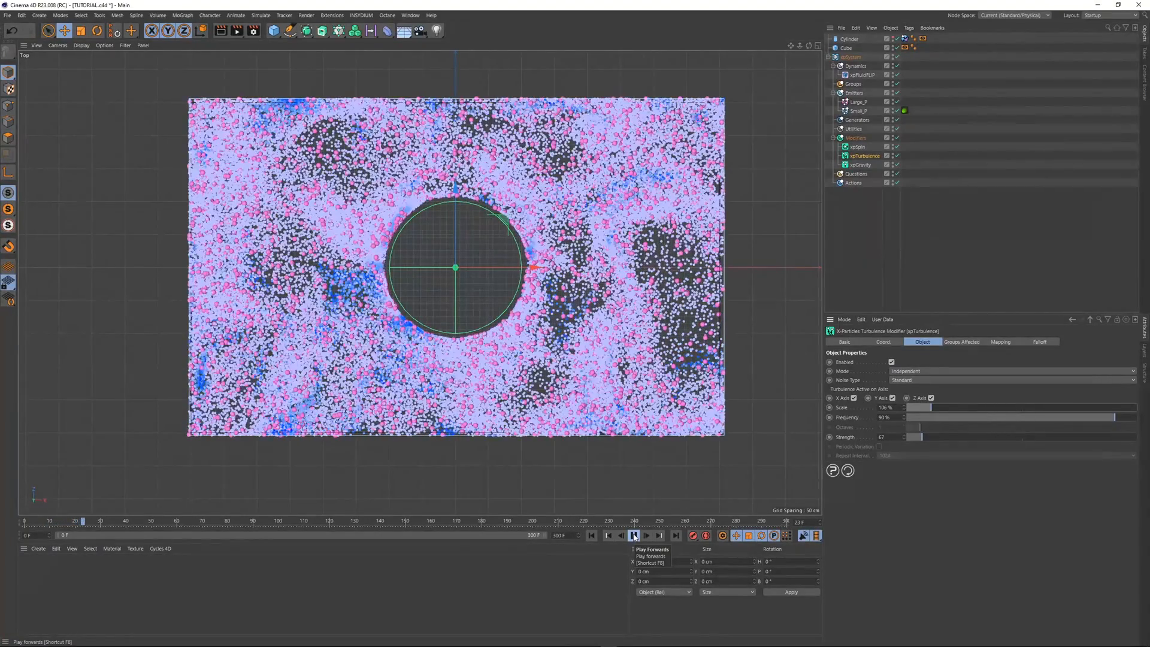
left_click(633, 536)
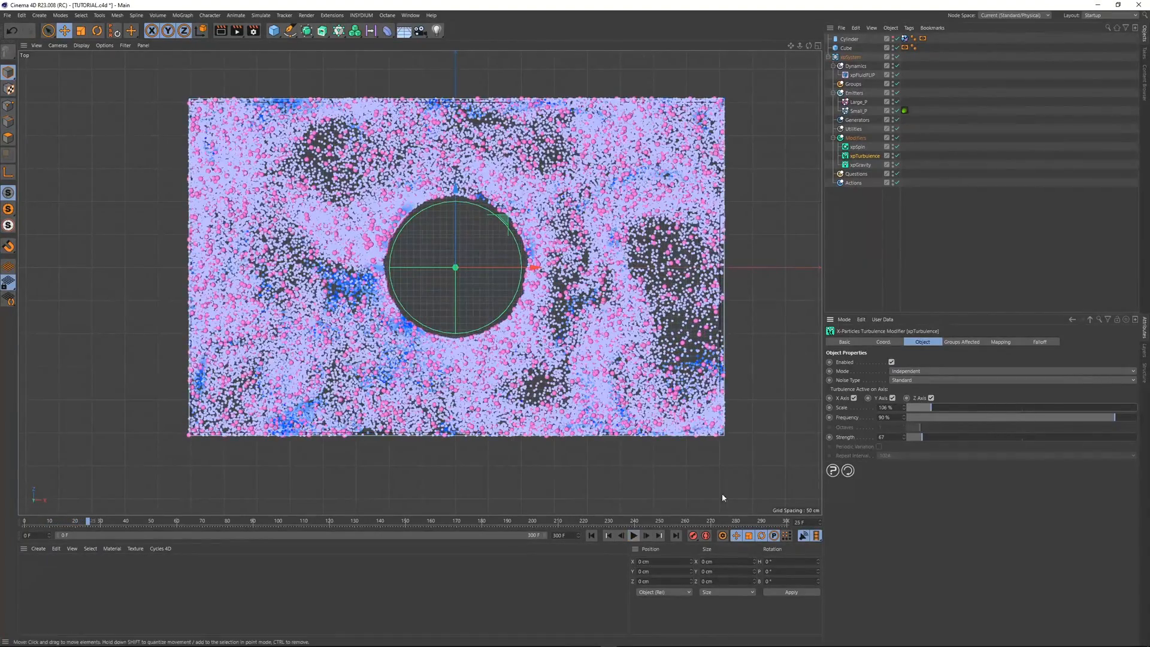
left_click(1026, 220)
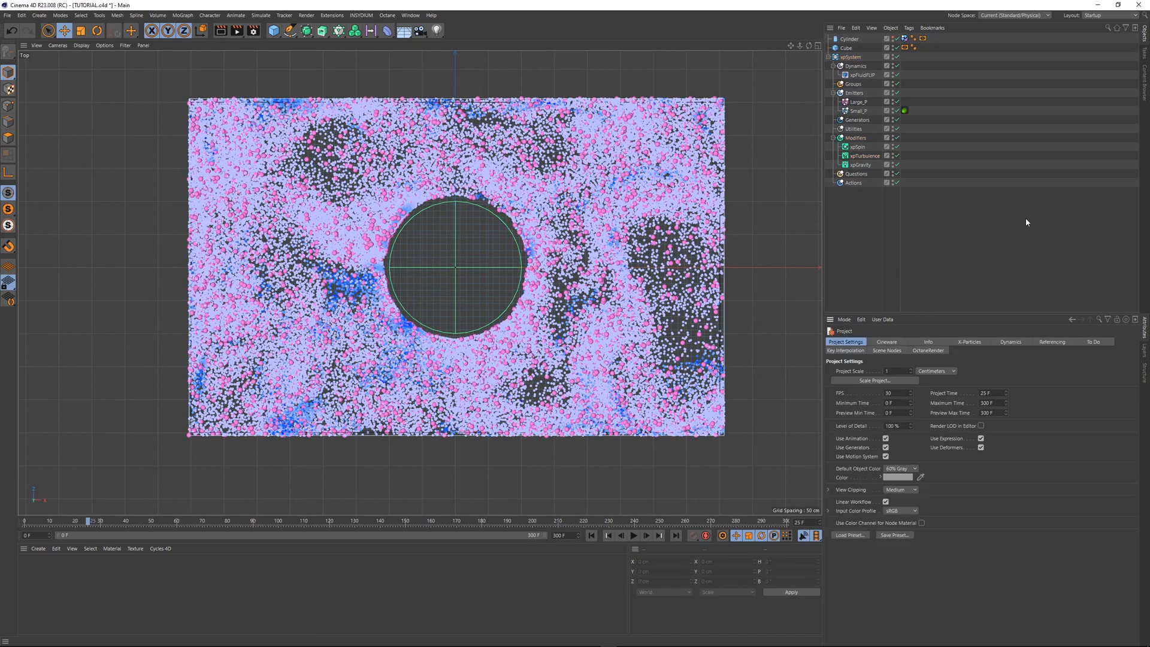
left_click(970, 342)
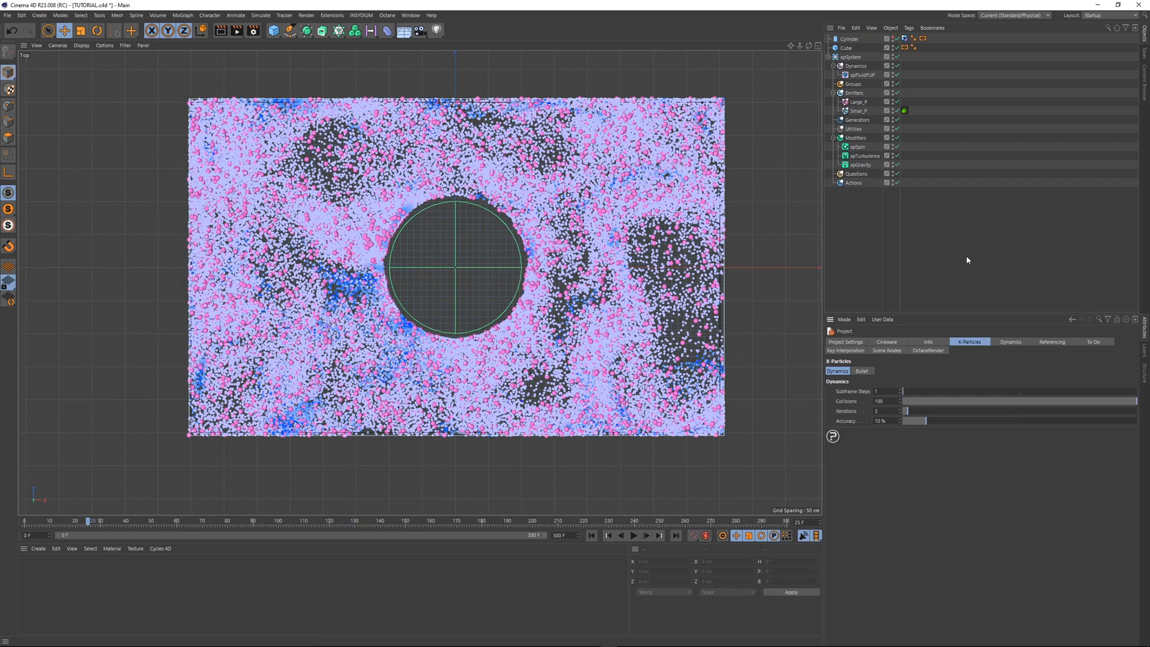
- Undo the xpTurbulence scale and strength changes and replay the simulation from the first frame
left_click(865, 157)
key("ctrl+z")
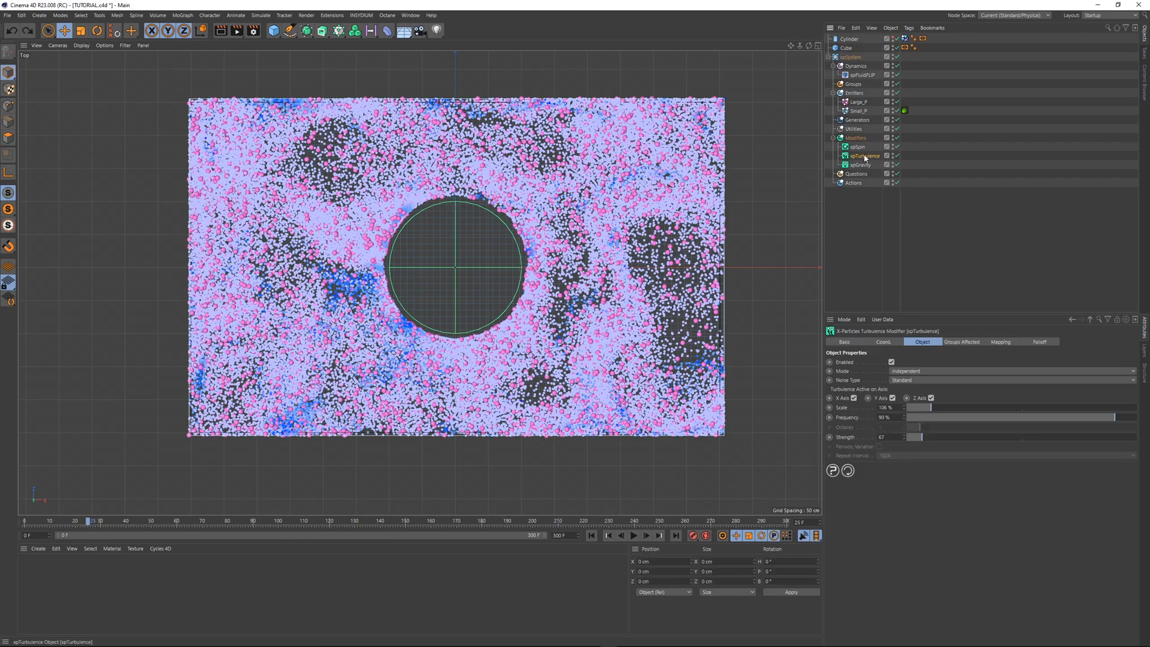
left_click(591, 536)
left_click(633, 536)
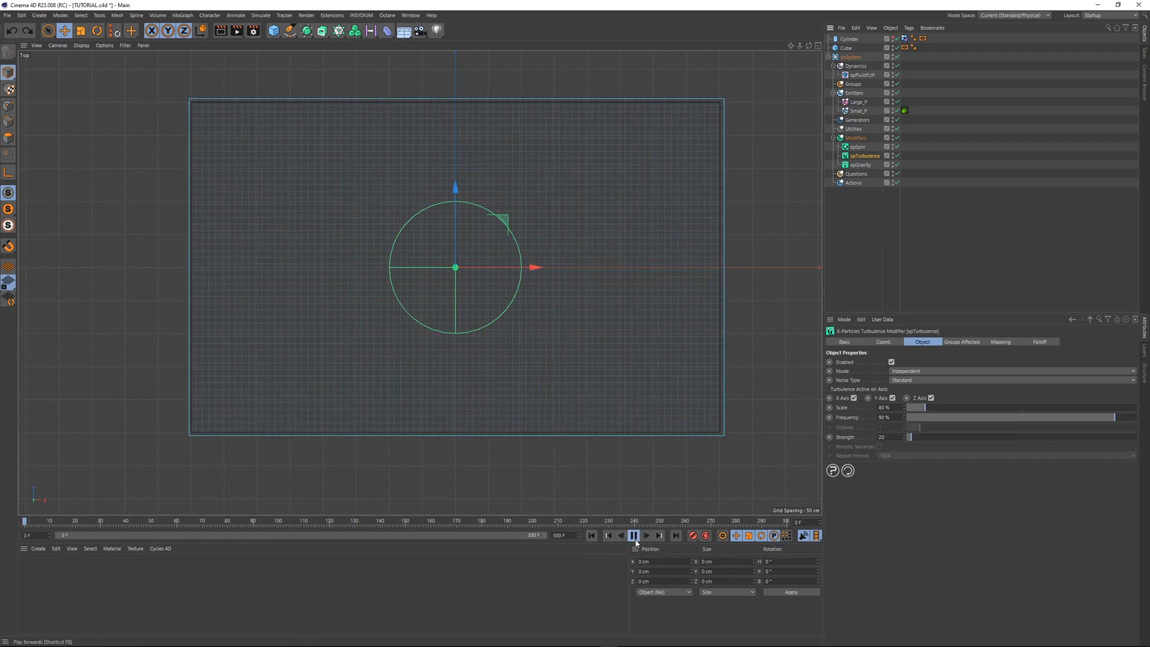
- Set xpFluidFLIP's domain type to FLIP and replay the simulation from the first frame
left_click(871, 84)
left_click(864, 75)
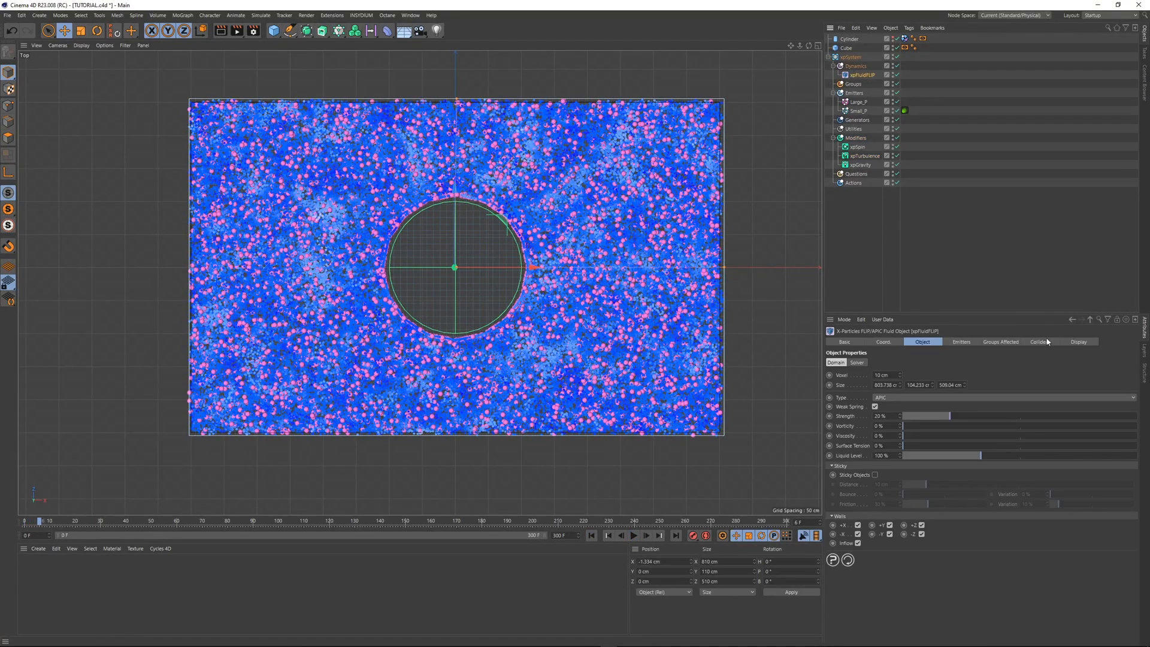
left_click(892, 398)
left_click(896, 405)
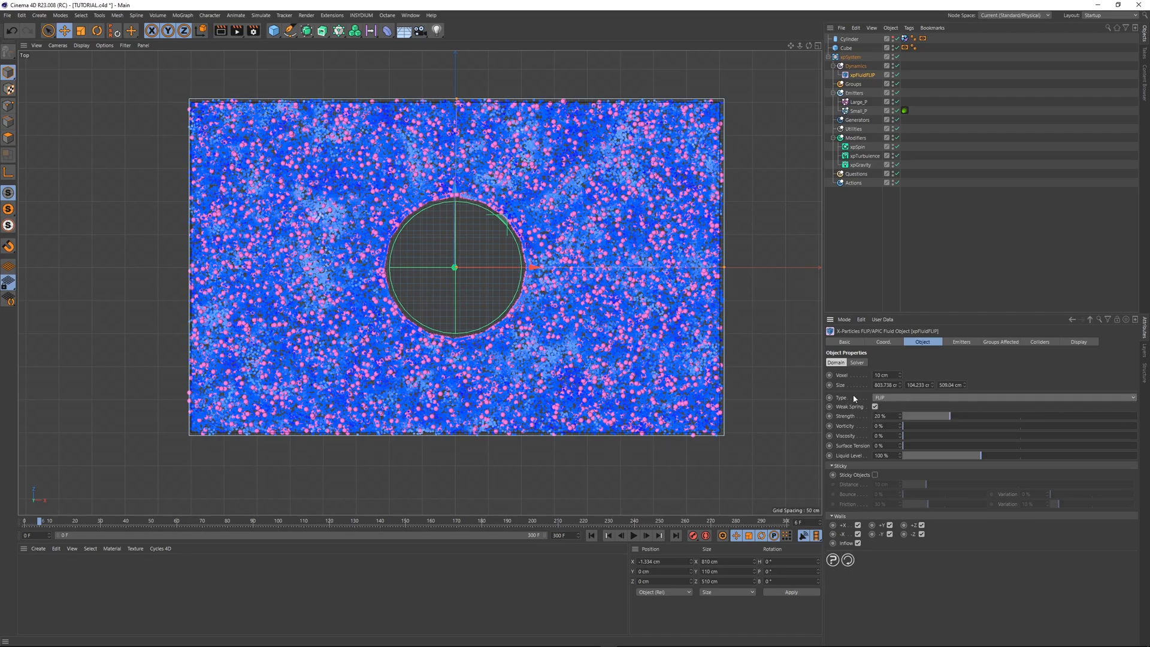
left_click(591, 535)
left_click(634, 536)
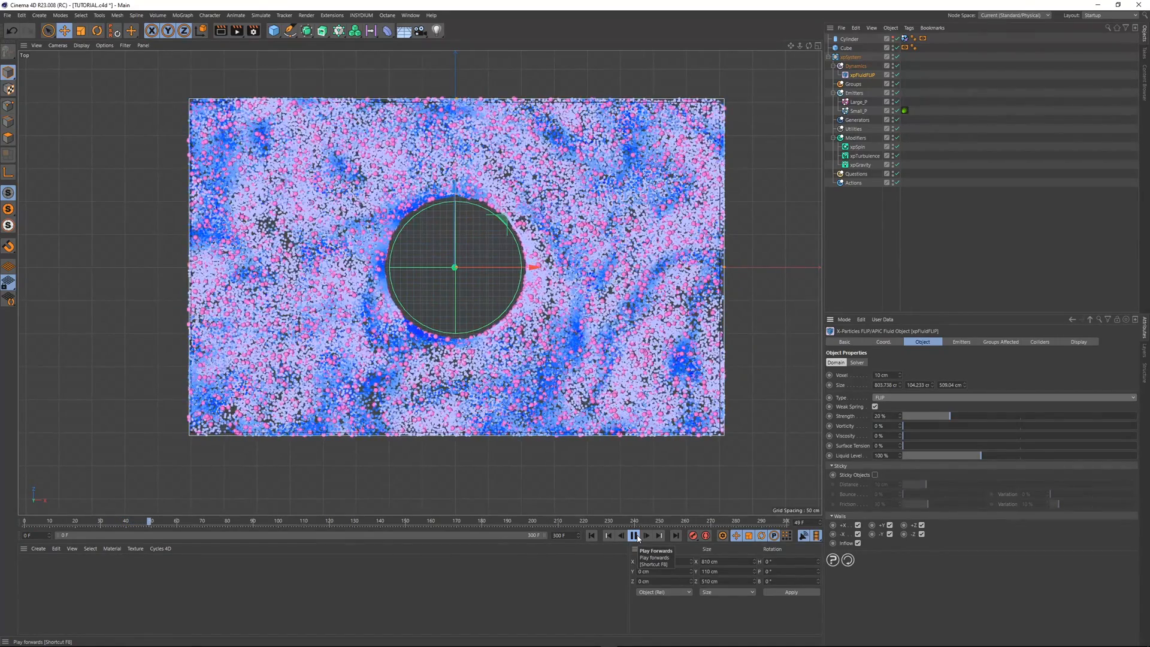
left_click(634, 536)
- Open the Octane Live Viewer and render the scene at the current frame
left_click(862, 216)
left_click(388, 16)
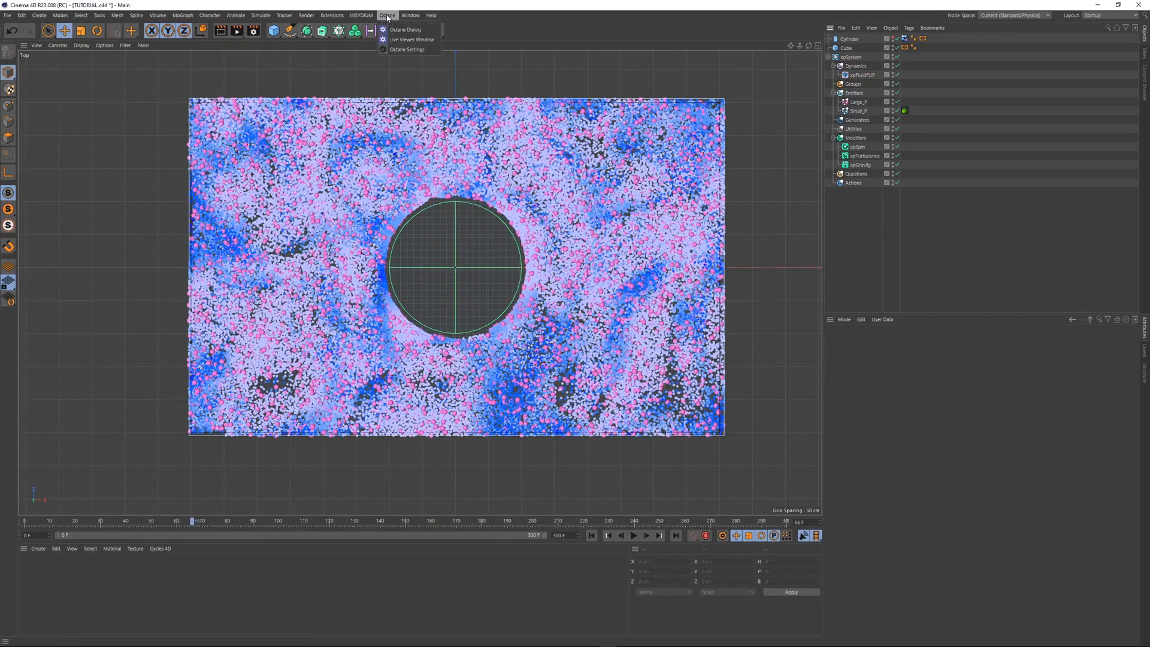
left_click(402, 39)
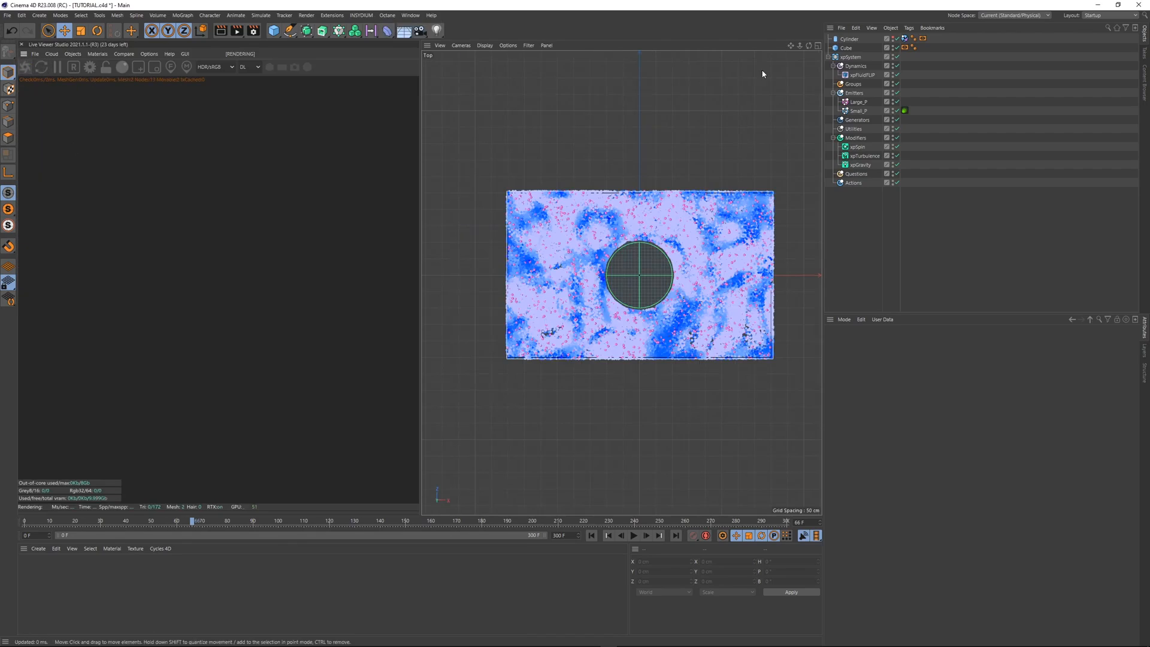
left_click(867, 75)
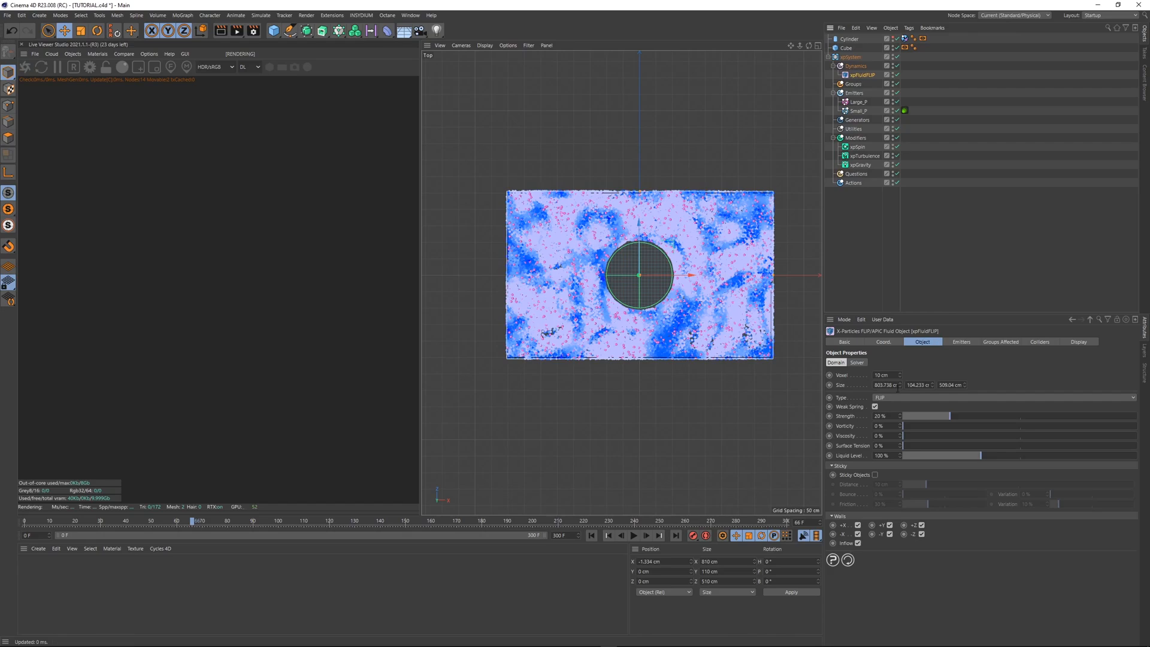
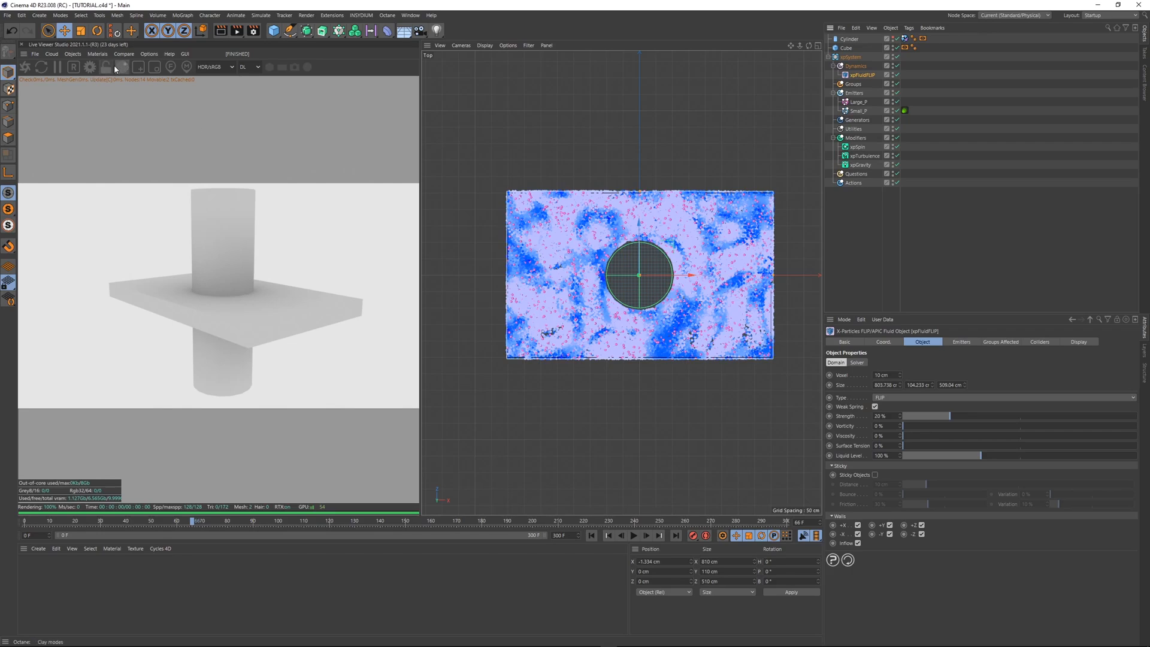
scroll(133, 225, "down", 1)
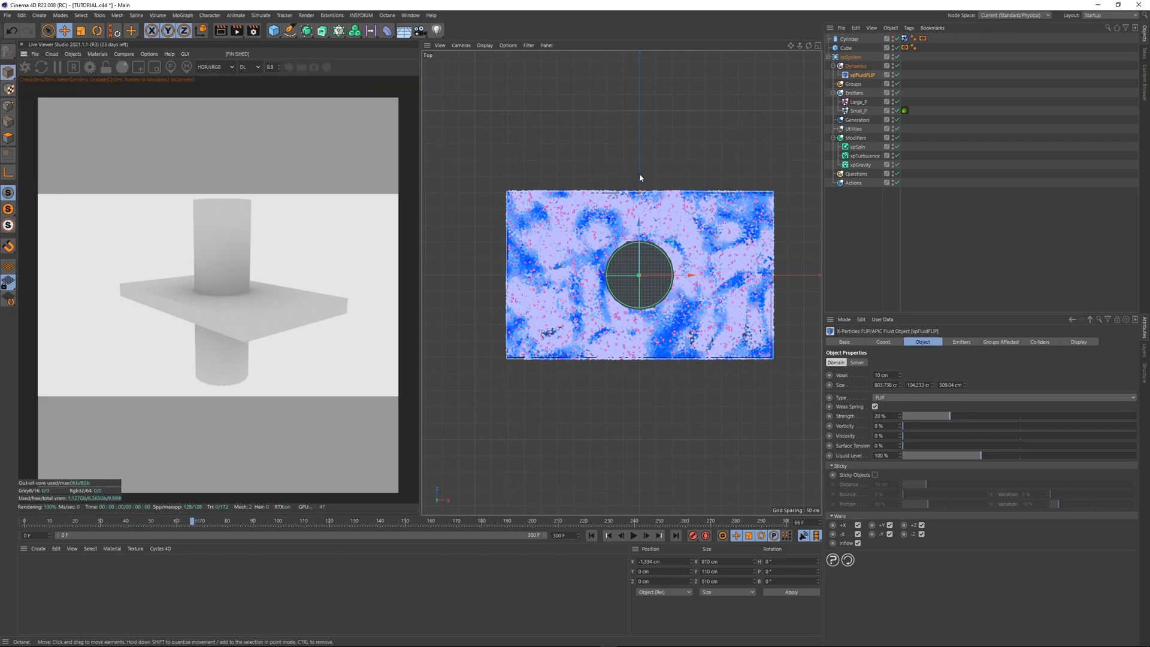
- Hide the Cylinder and the Cube from rendering
left_click(894, 41)
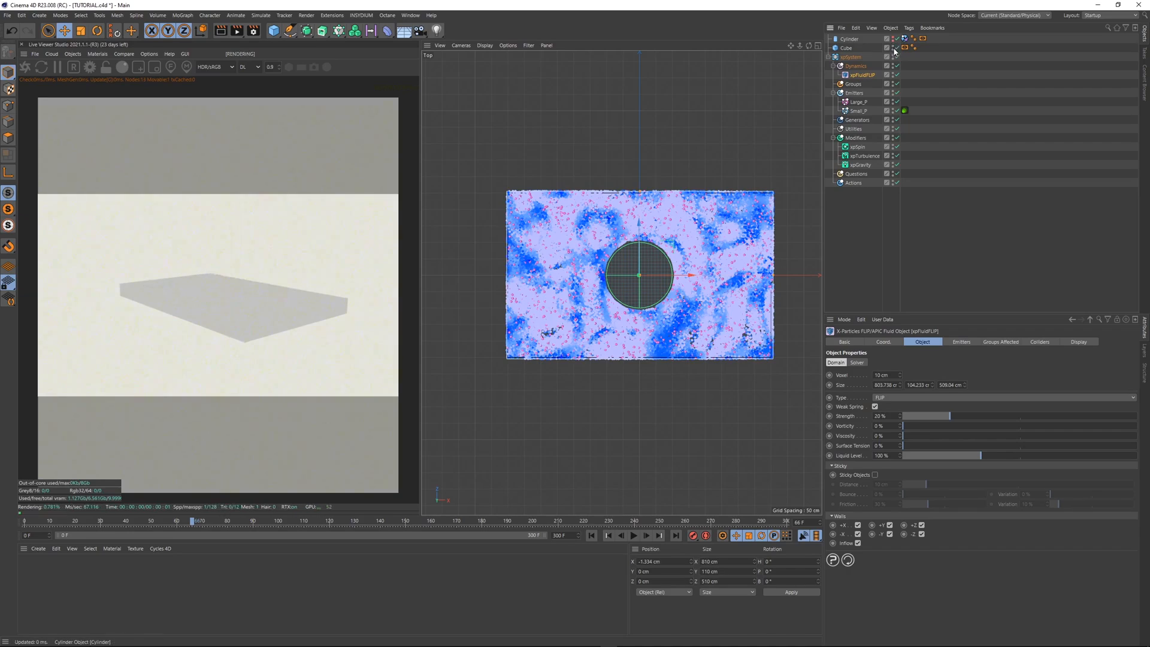
left_click(894, 50)
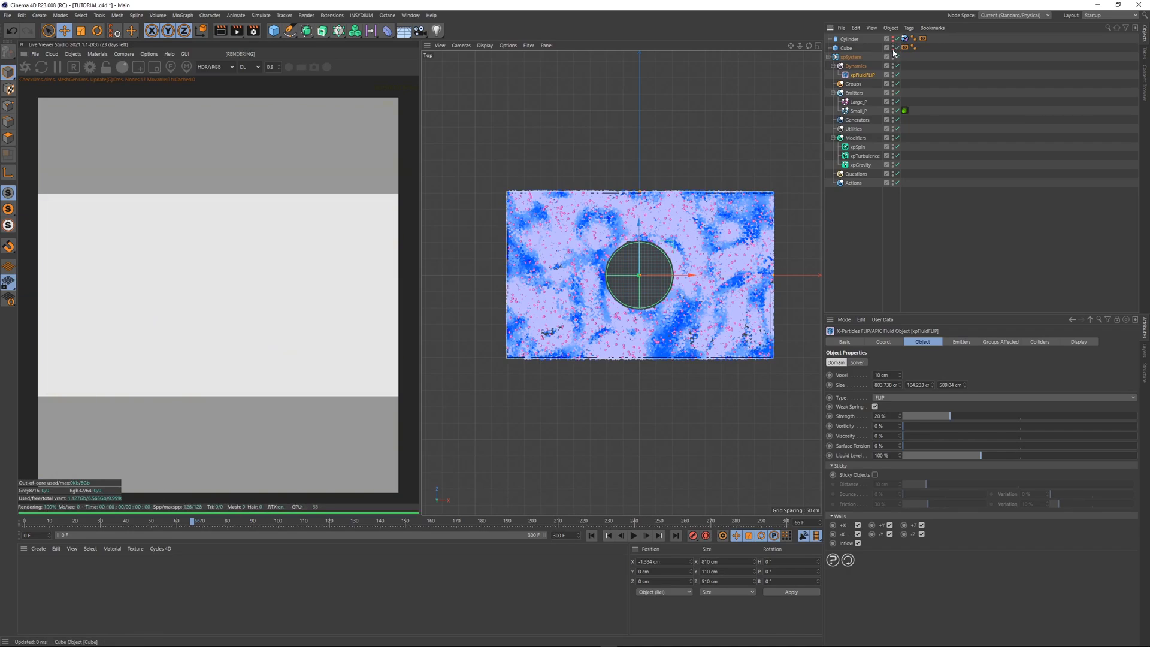
left_click(849, 41)
left_click(846, 48)
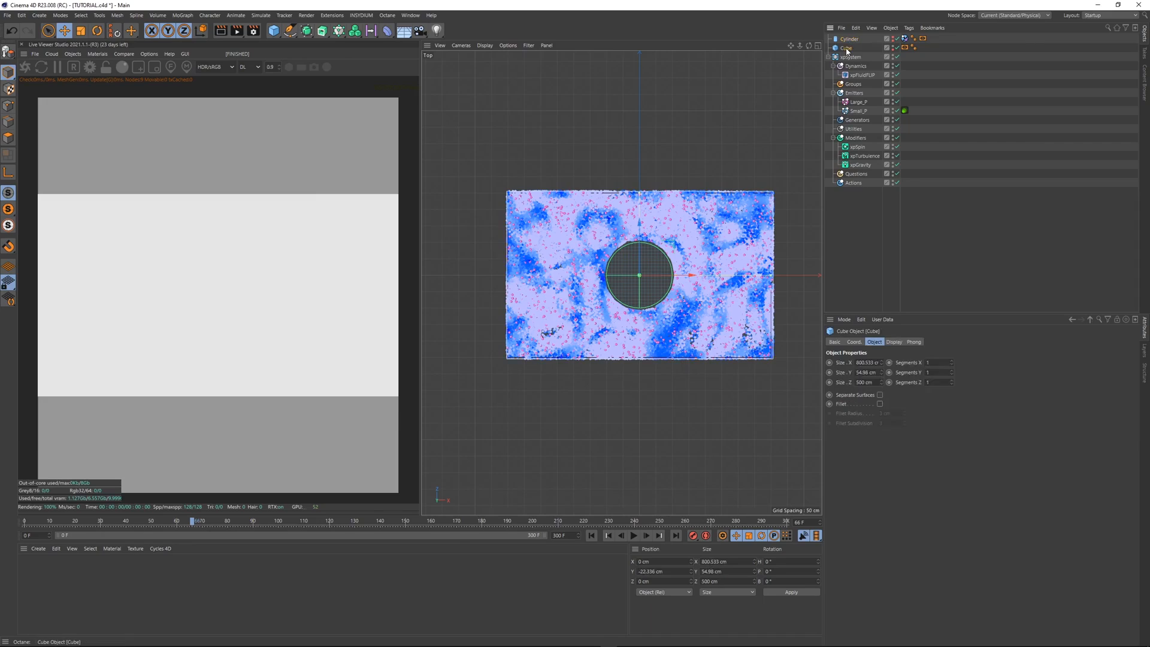
left_click(1027, 77)
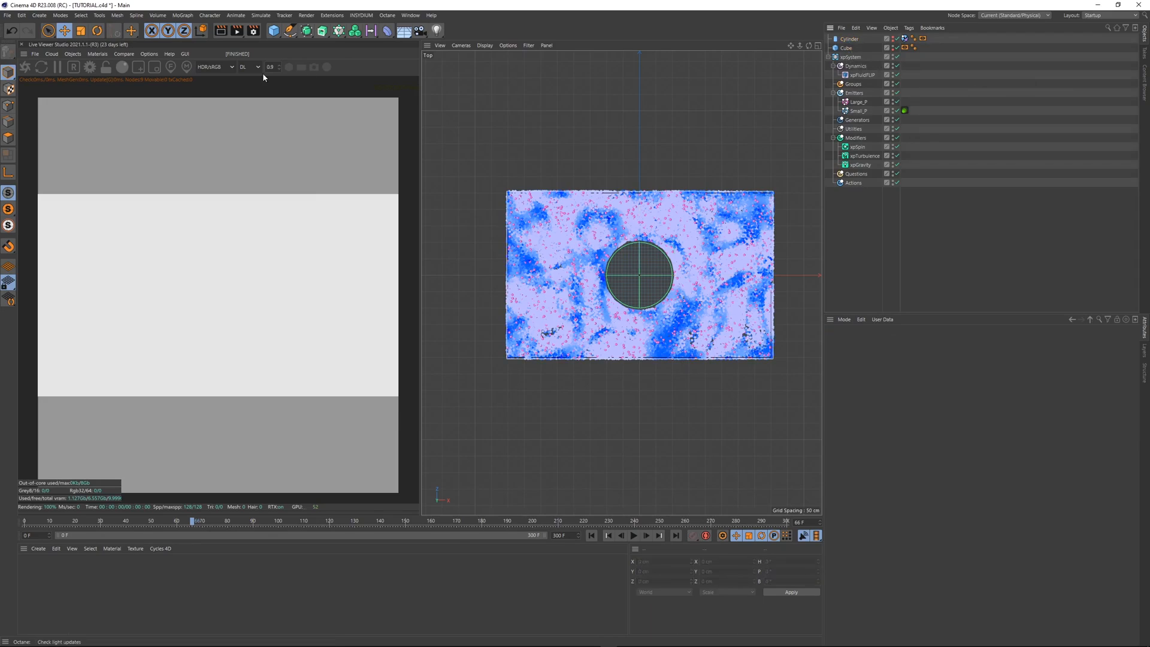
- Lock the Live Viewer's render resolution and switch the render kernel to path tracing (PT)
left_click(105, 68)
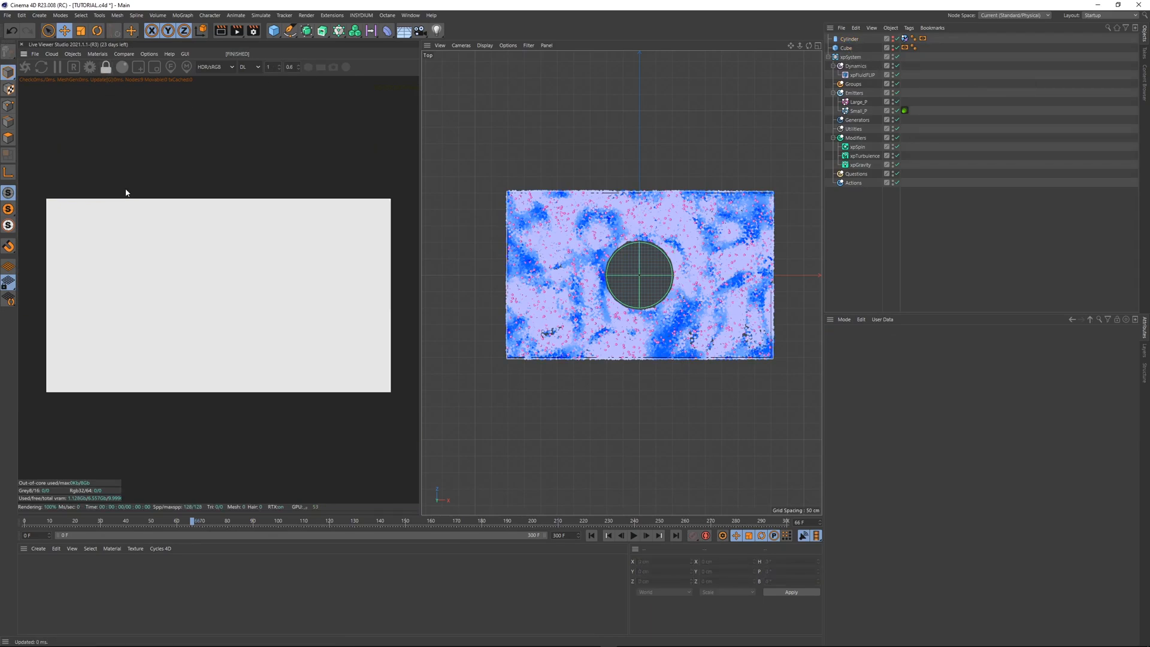
left_click(248, 67)
left_click(250, 90)
- Add an Octane texture environment and set its RGB spectrum color to black
left_click(73, 54)
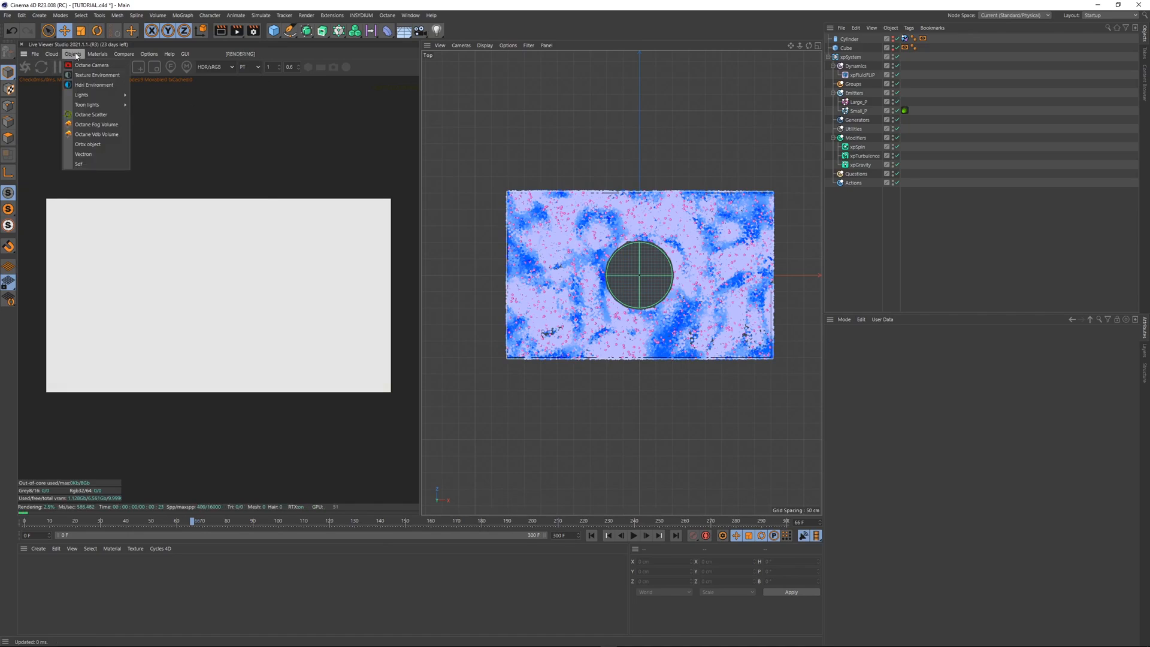
left_click(96, 75)
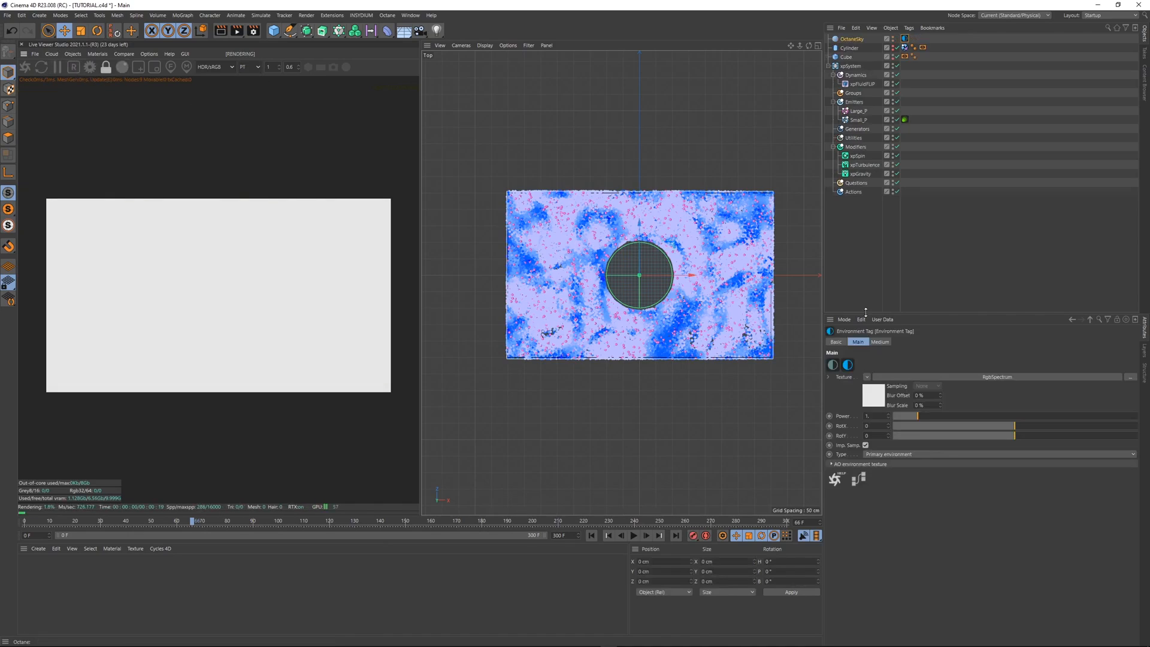
left_click(879, 398)
left_click(888, 405)
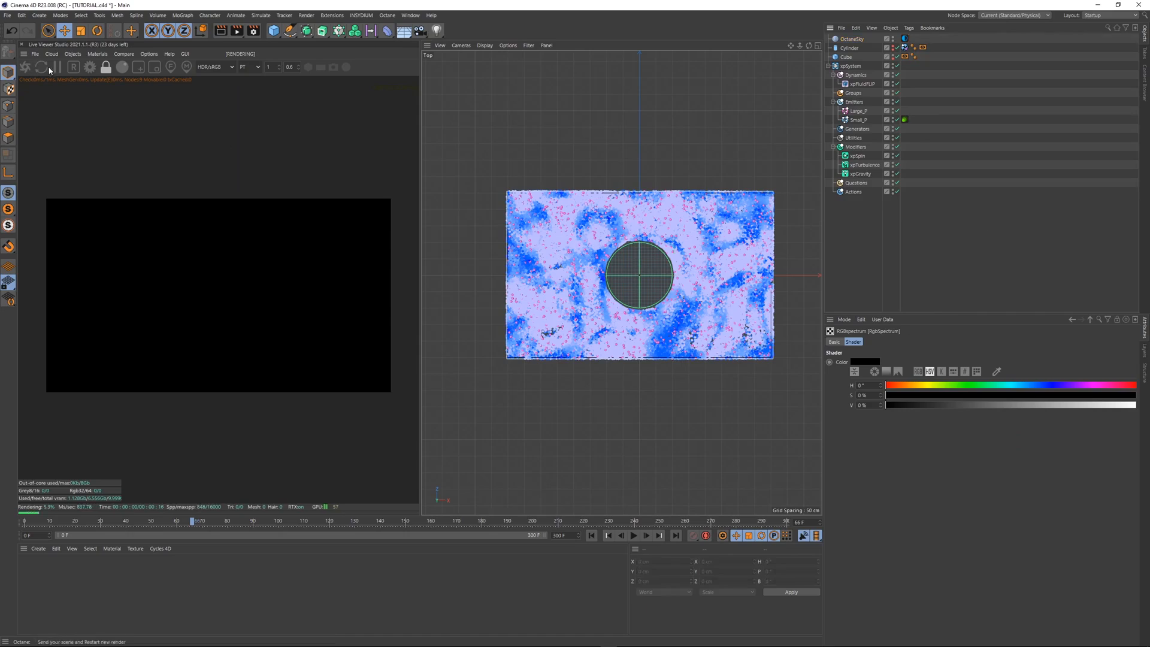
- Add an Octane light to the scene and attach a Target tag to it
left_click(72, 54)
mouse_move(105, 94)
left_click(174, 117)
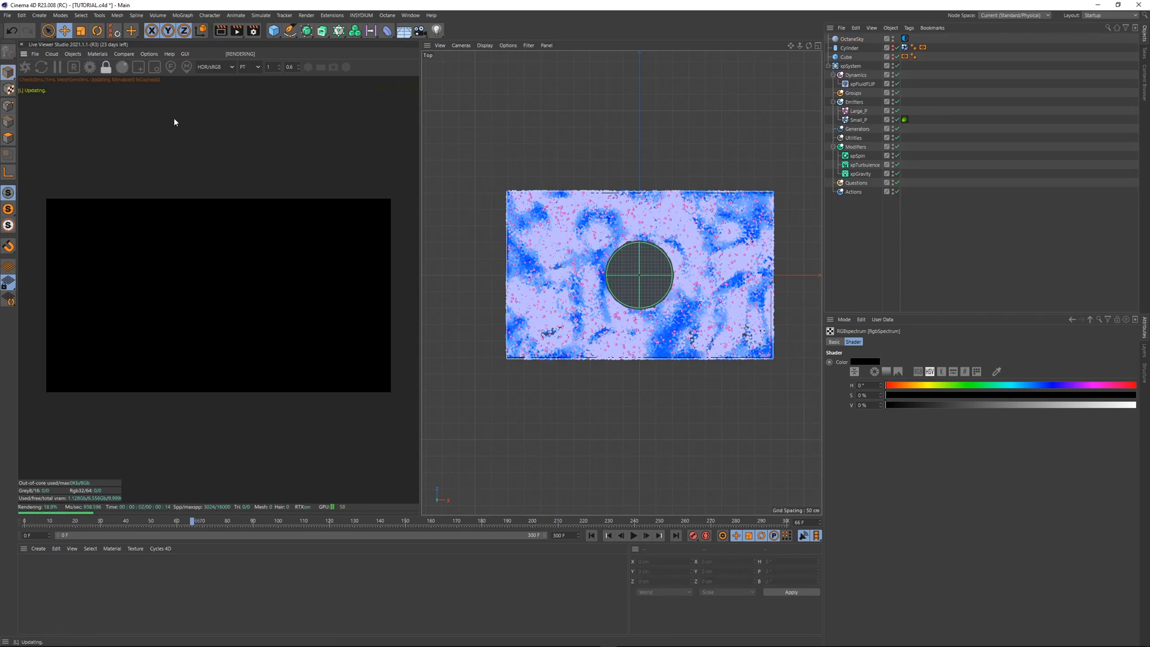
right_click(855, 39)
mouse_move(917, 45)
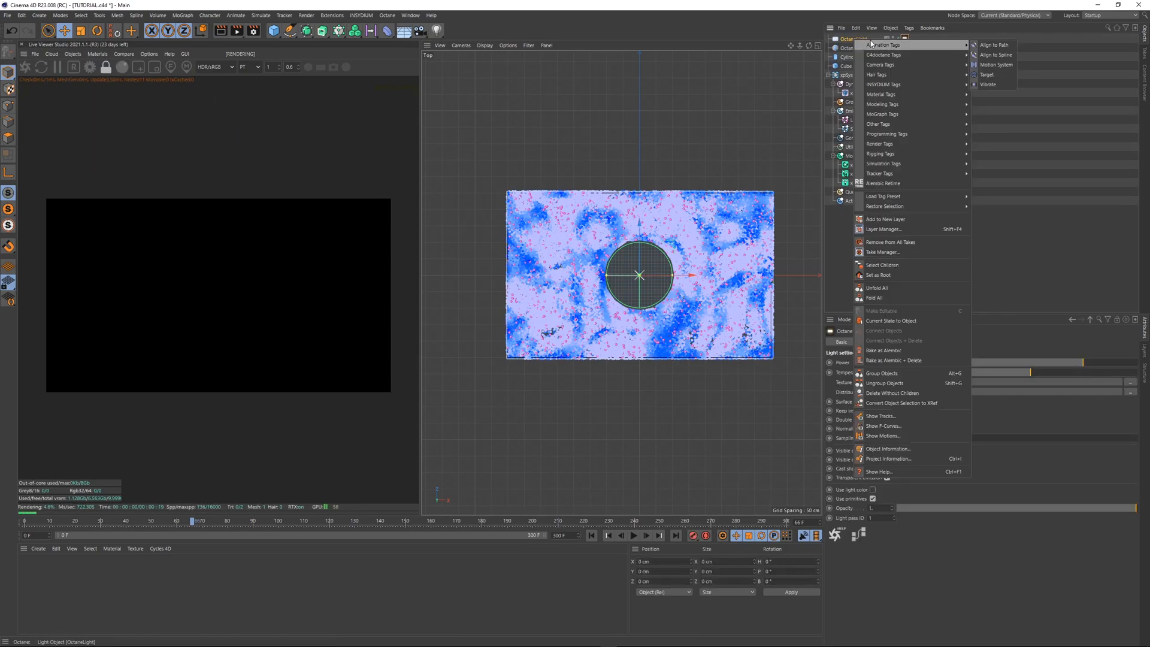
left_click(984, 76)
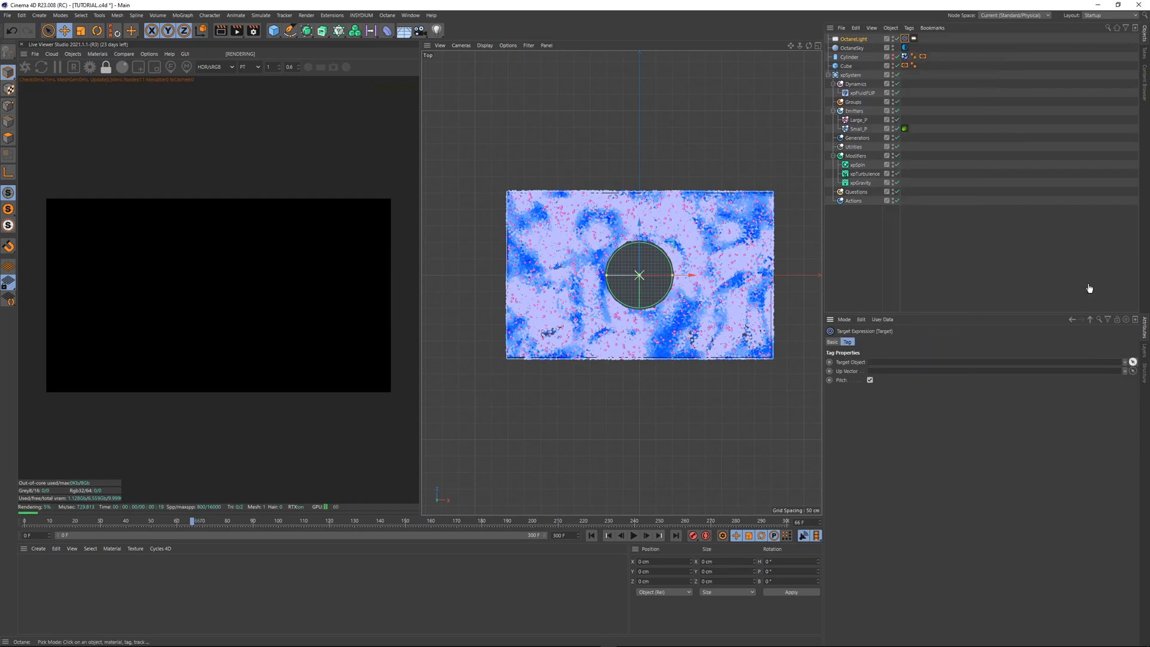
left_click(1081, 120)
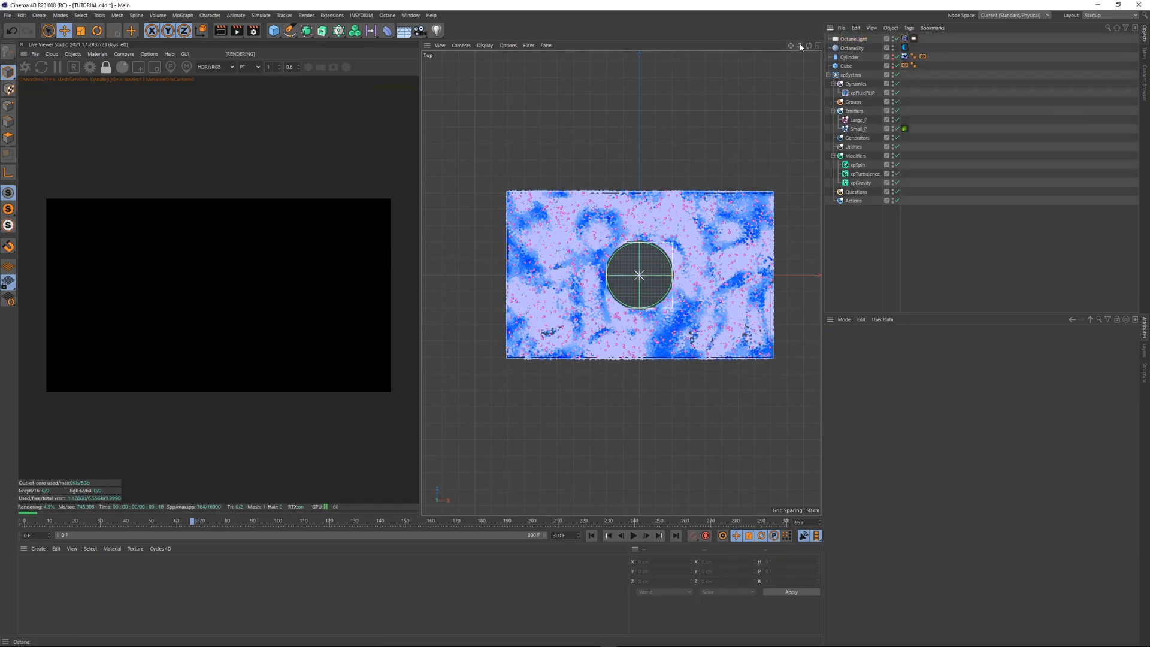
- Move OctaneLight along the X axis to about 747 cm, beside the fluid box in the top view
left_click_drag(801, 46, 801, 46)
left_click(854, 39)
key("e")
left_click_drag(664, 281, 783, 278)
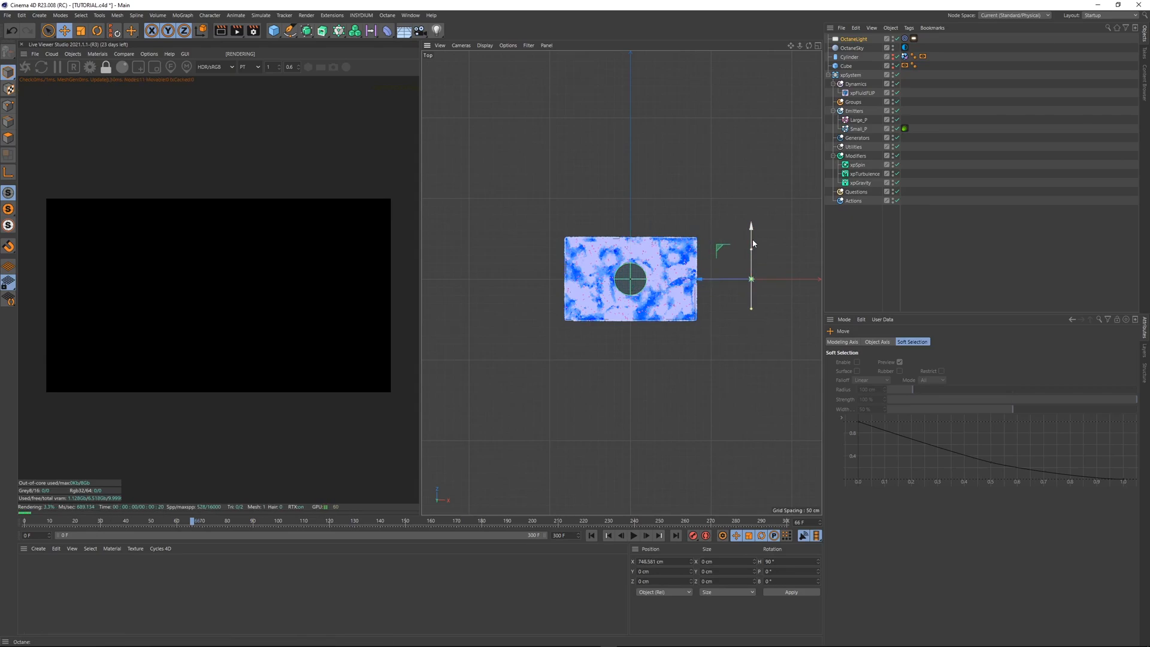
left_click(963, 237)
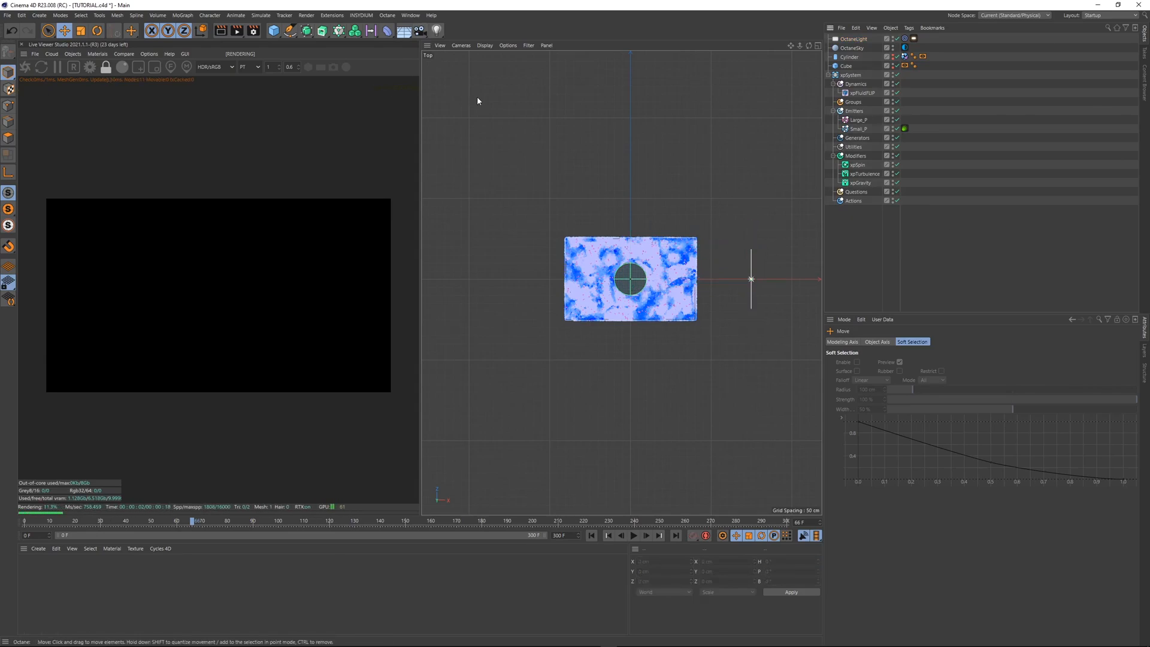
- Add an Octane camera to the scene using the command search "octane cam"
key("shift+c")
type("octane cam")
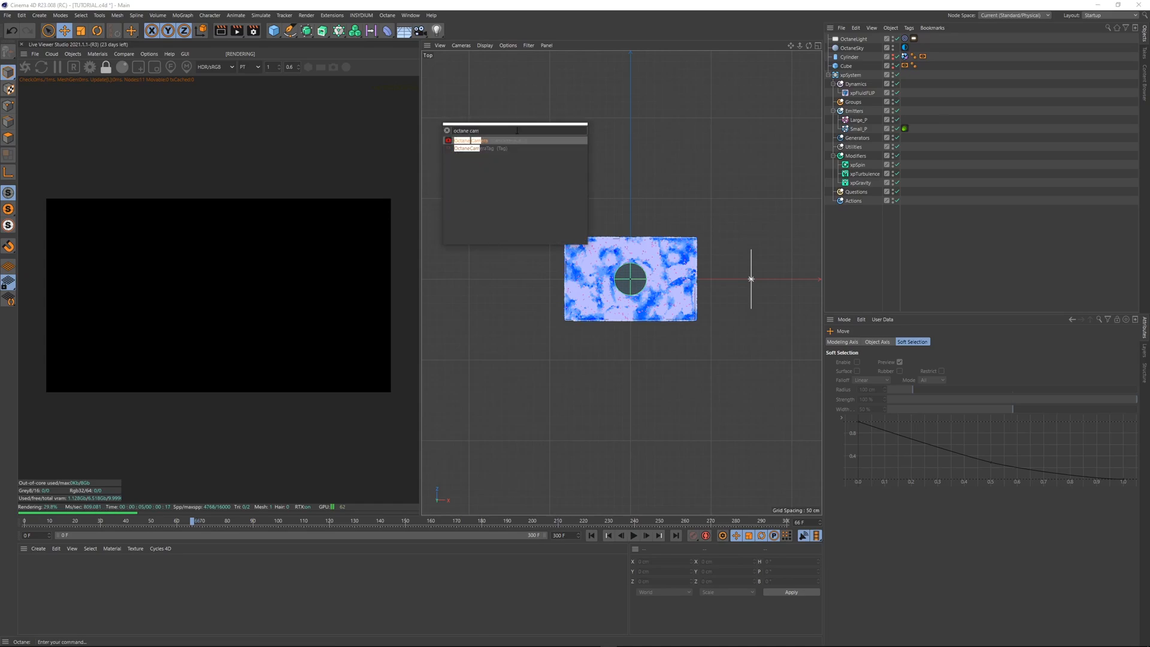
key("Return")
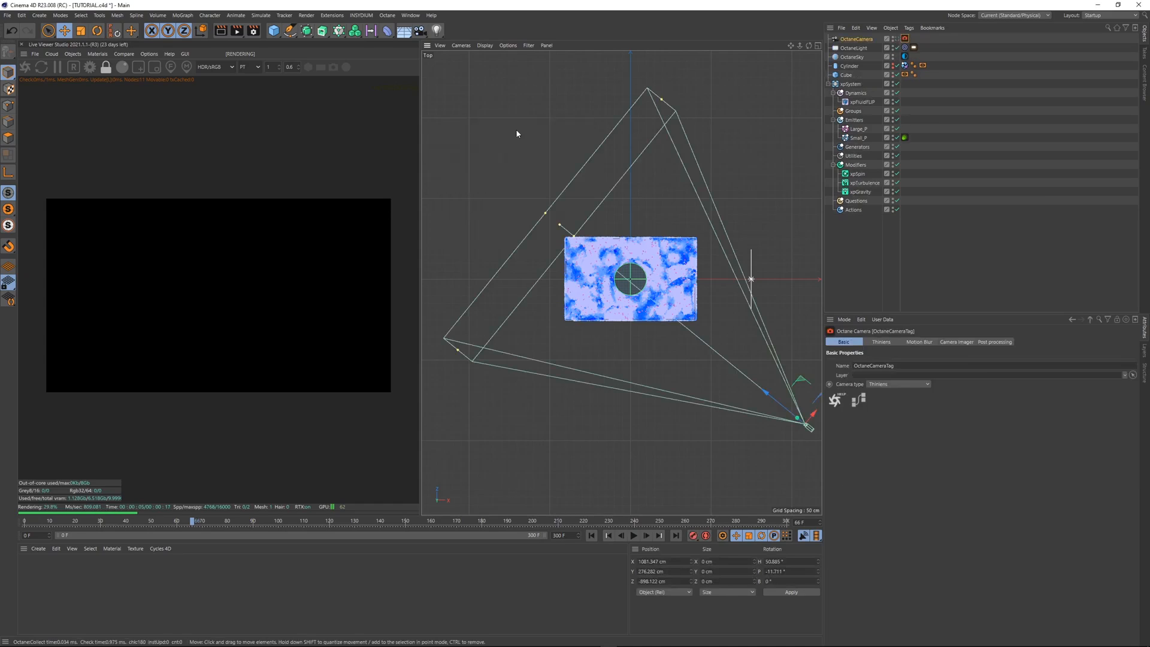
- Make OctaneCamera the active camera and set its X and Z positions to 0 cm
left_click(898, 39)
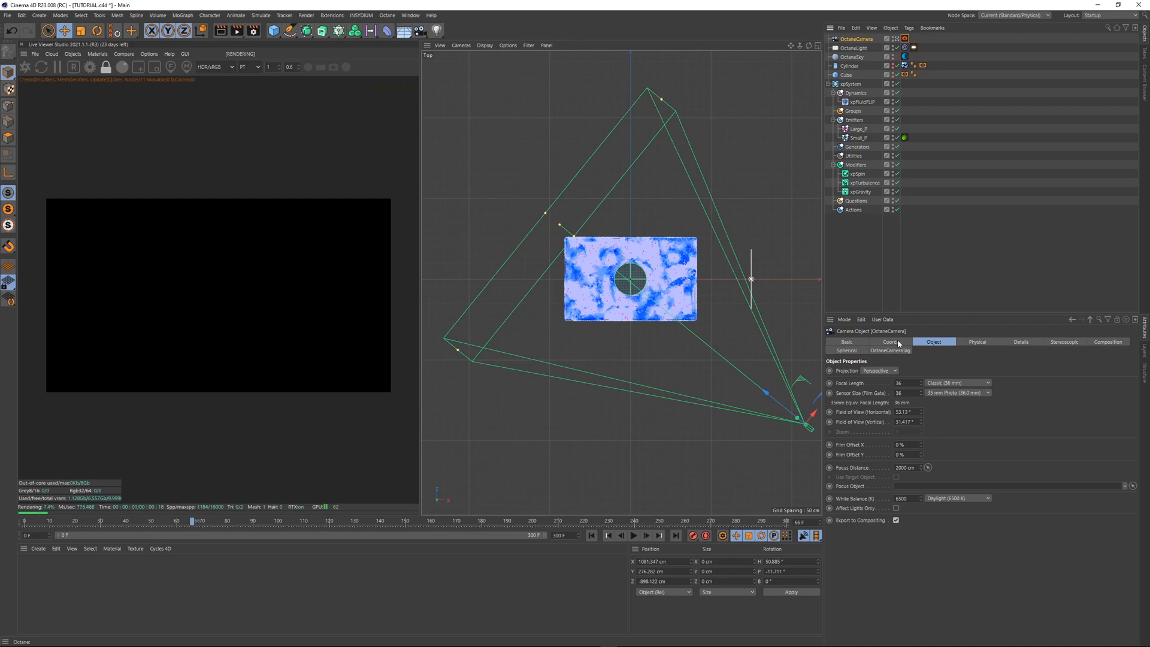
left_click(899, 343)
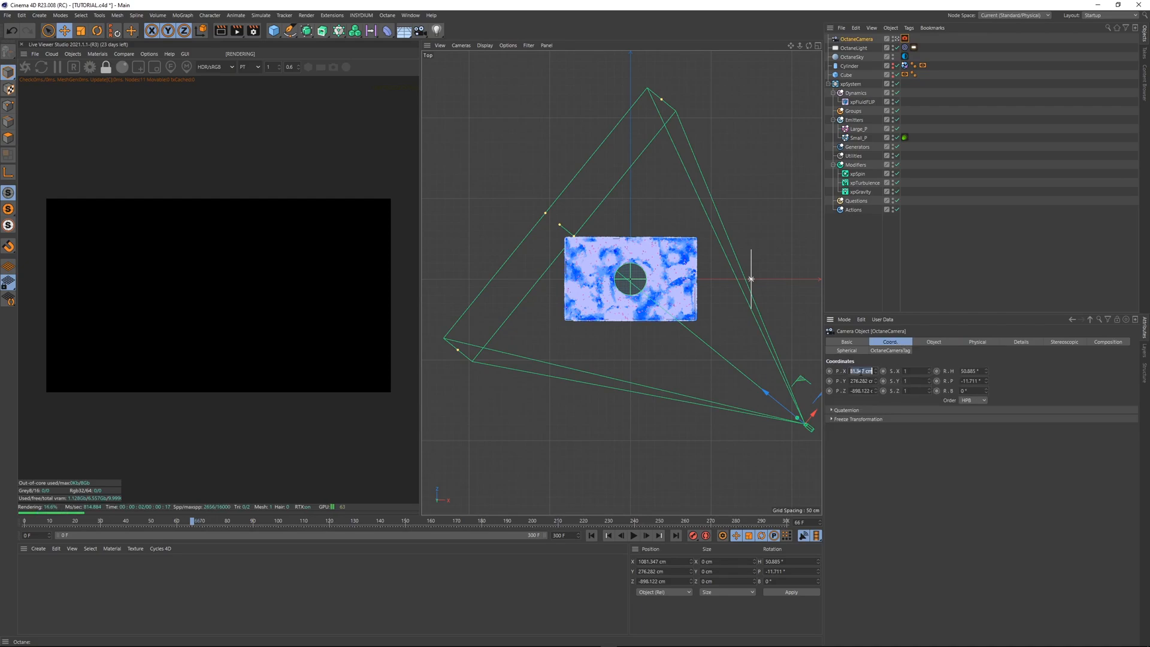
left_click(861, 372)
type("0")
key("Tab")
key("Tab")
type("0")
key("Tab")
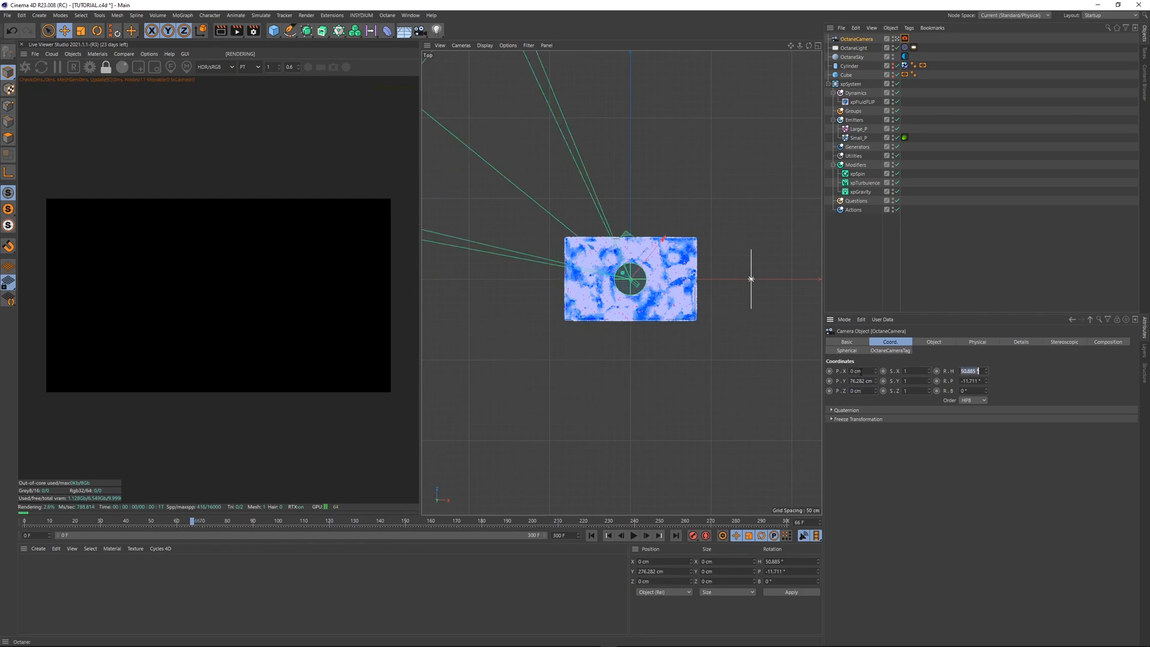
- Point OctaneCamera straight down by setting its heading to 0° and its pitch to -90°
type("0")
key("Tab")
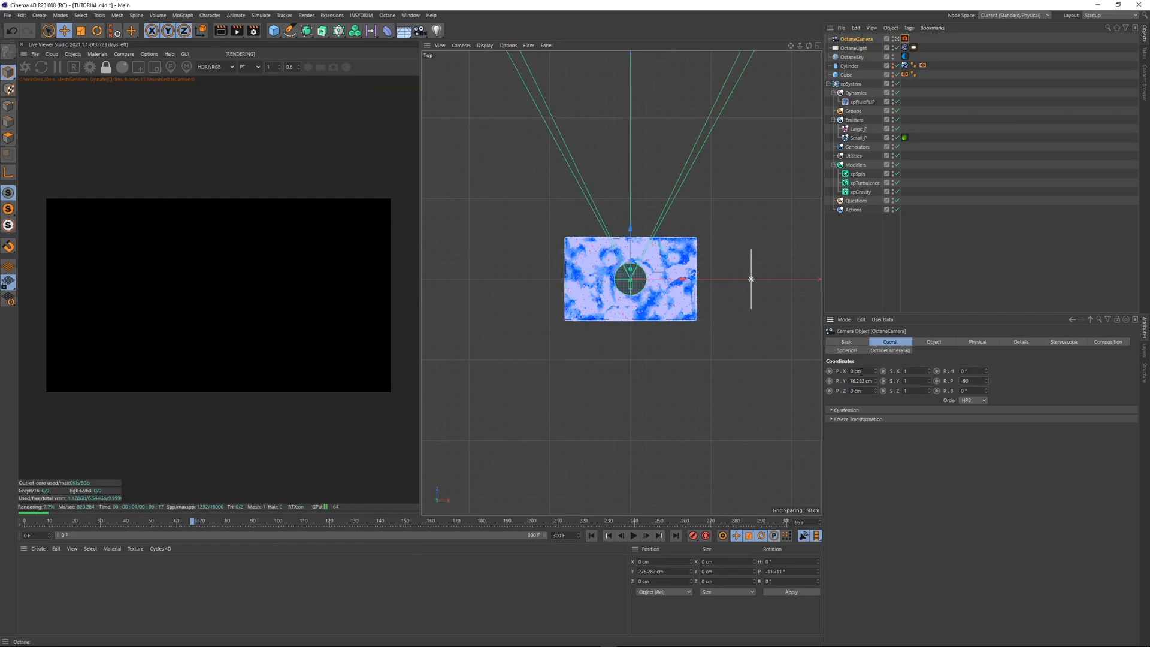
type("-90")
key("Tab")
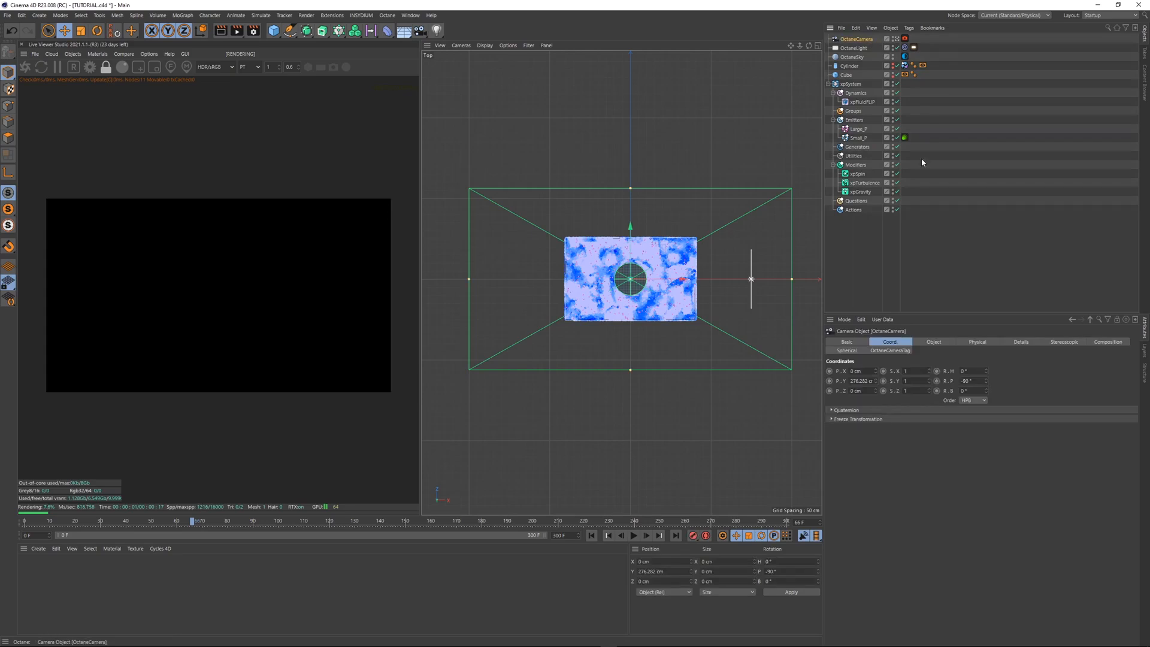
- Set OctaneCamera's focal length to Tele (135 mm) and pull it back to about 3780 cm in Y, framing the whole box
left_click(934, 342)
left_click(939, 385)
left_click(953, 451)
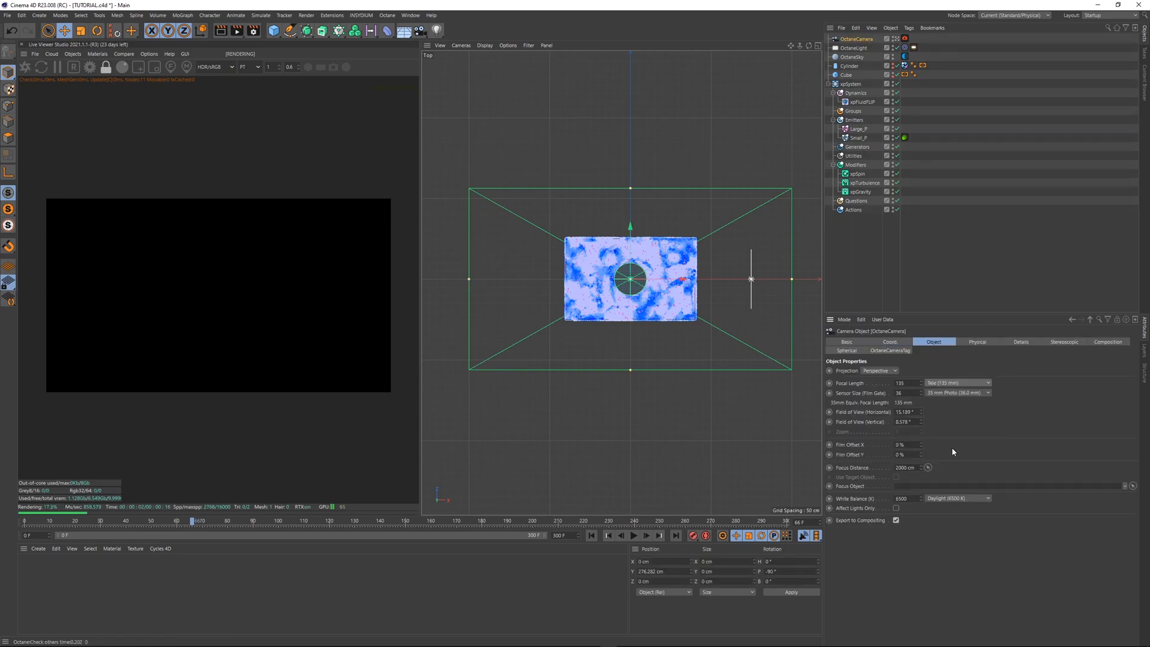
key("F1")
scroll(803, 53, "down", 10)
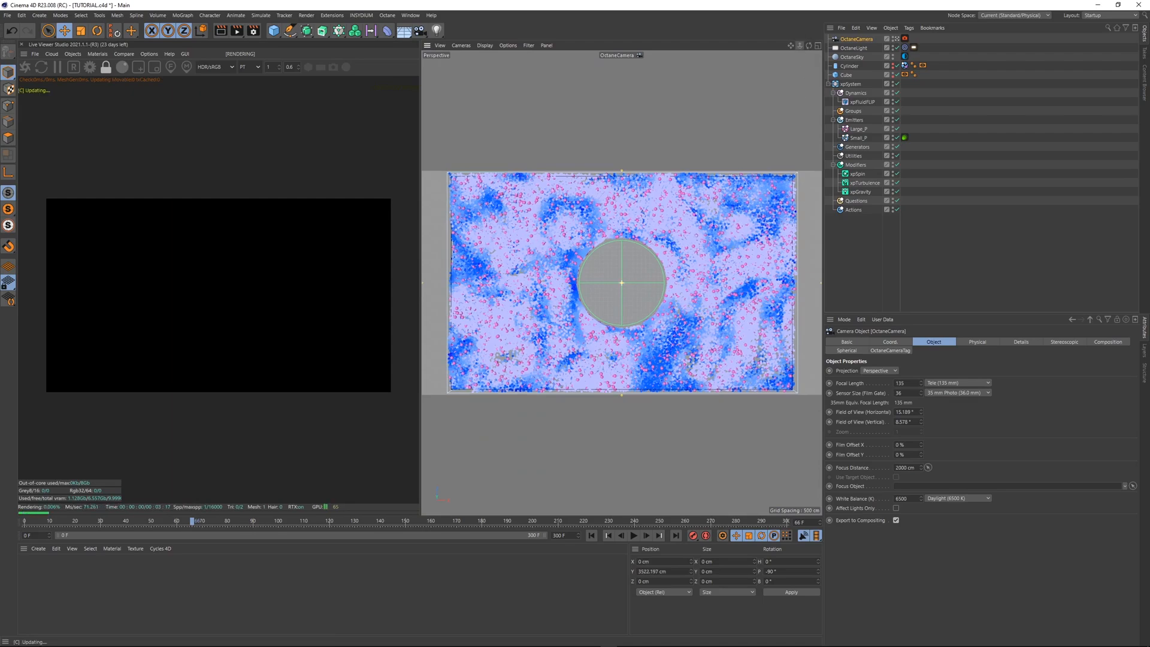
scroll(797, 92, "down", 2)
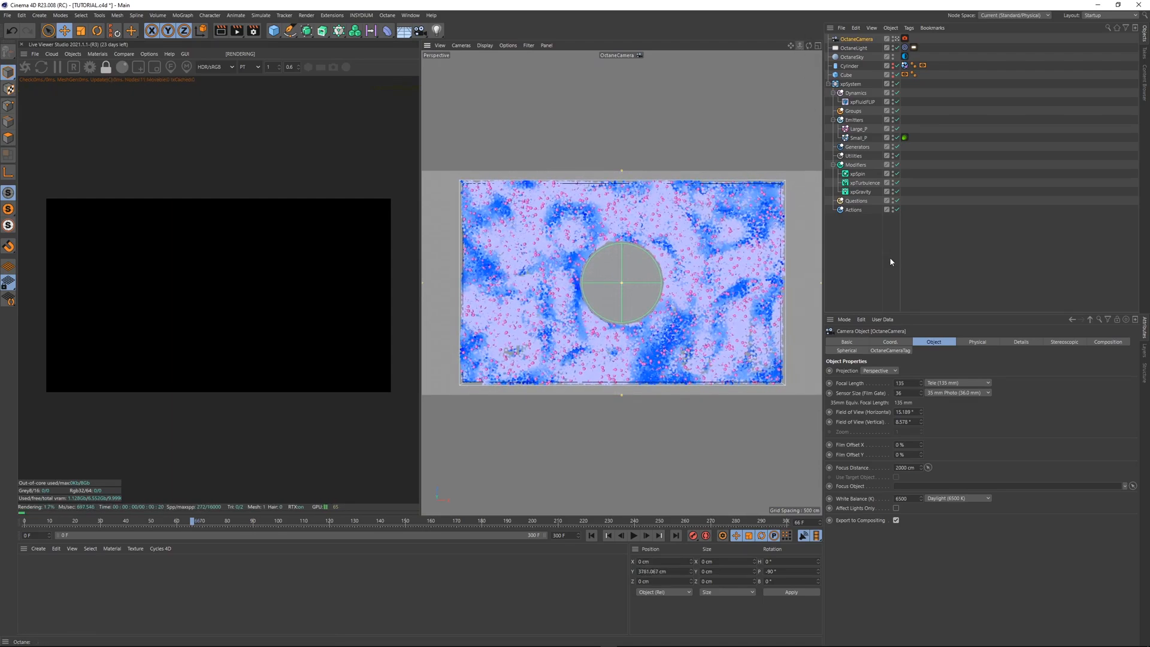
left_click(983, 276)
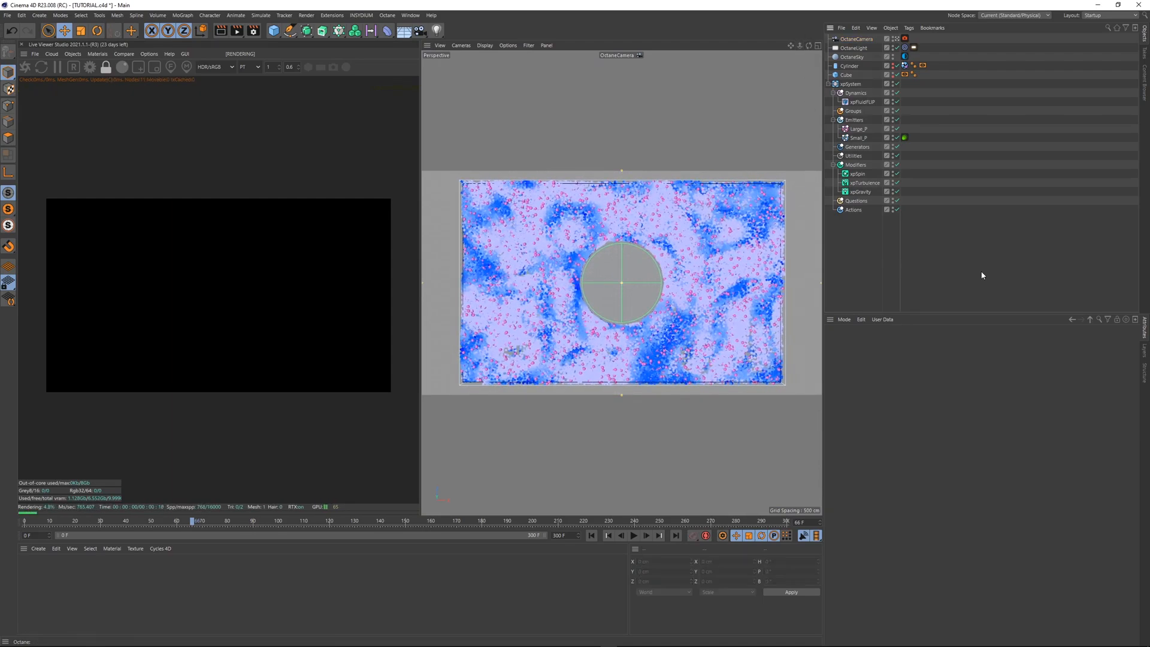
- Set particle rendering to Geometry in the Octane Object tag of the Small_P emitter
left_click(906, 137)
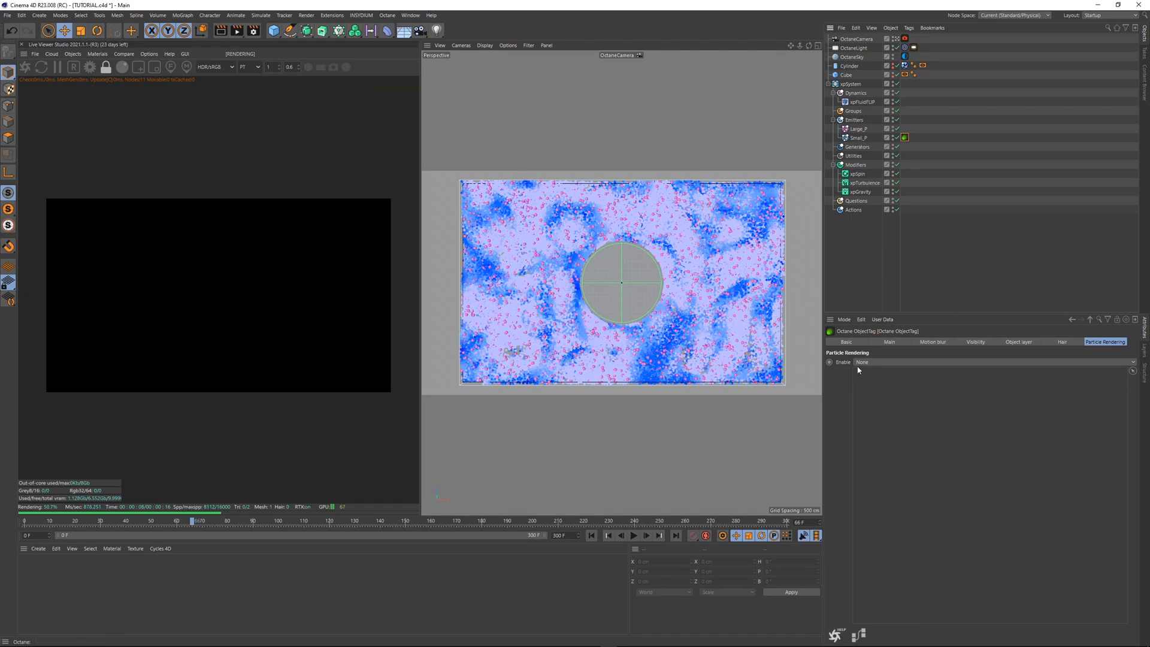
left_click(899, 362)
left_click(917, 379)
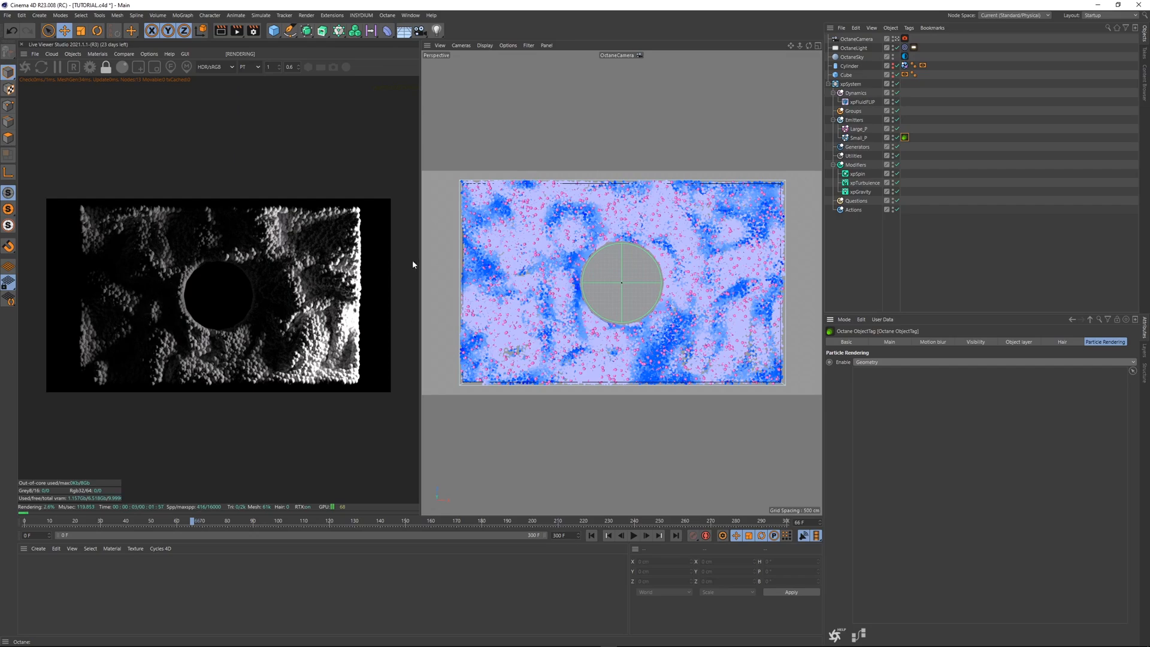
scroll(412, 264, "up", 1)
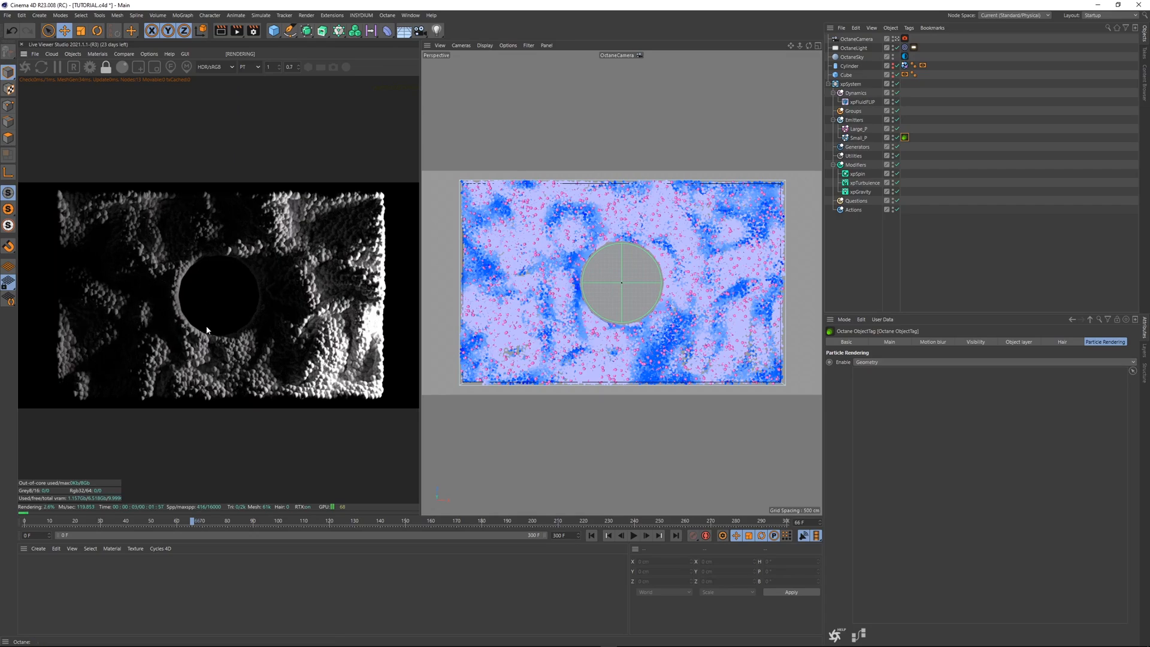
left_click(917, 144)
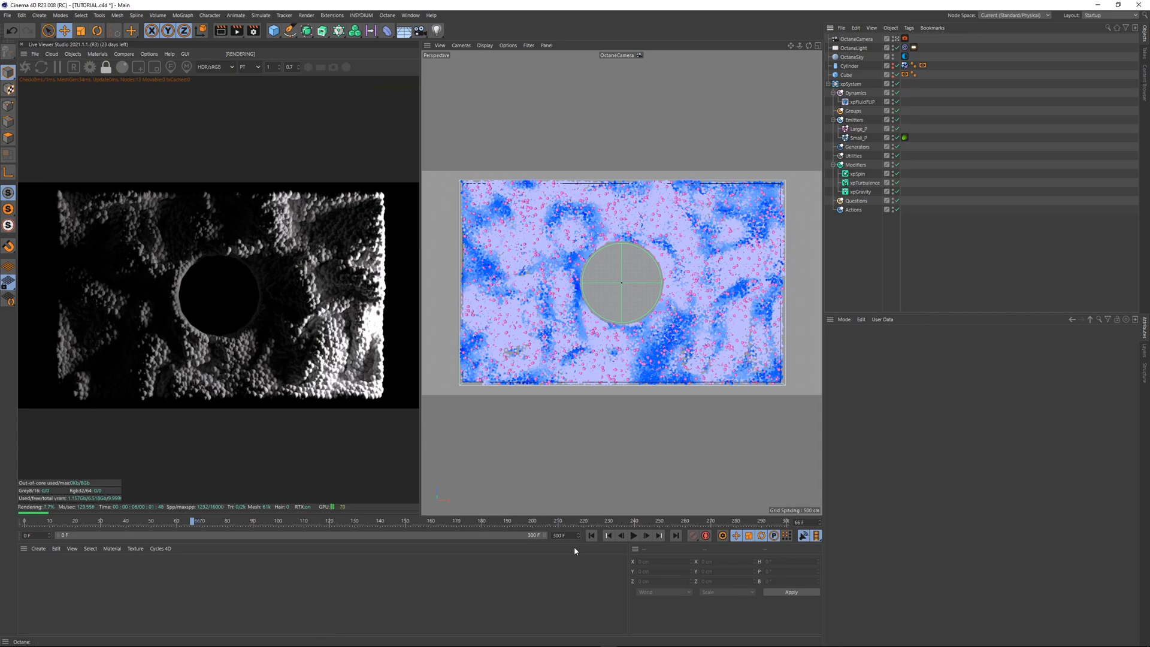
- Play the particle simulation from the first frame and stop it at frame 20
left_click(592, 538)
left_click(634, 540)
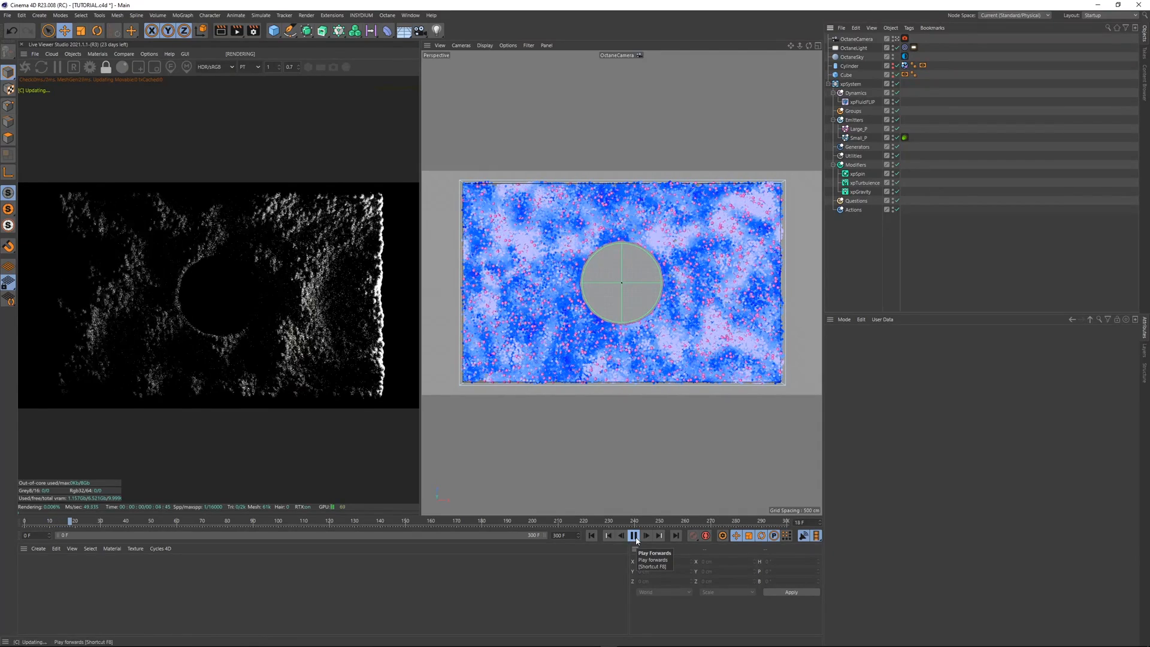
left_click(634, 537)
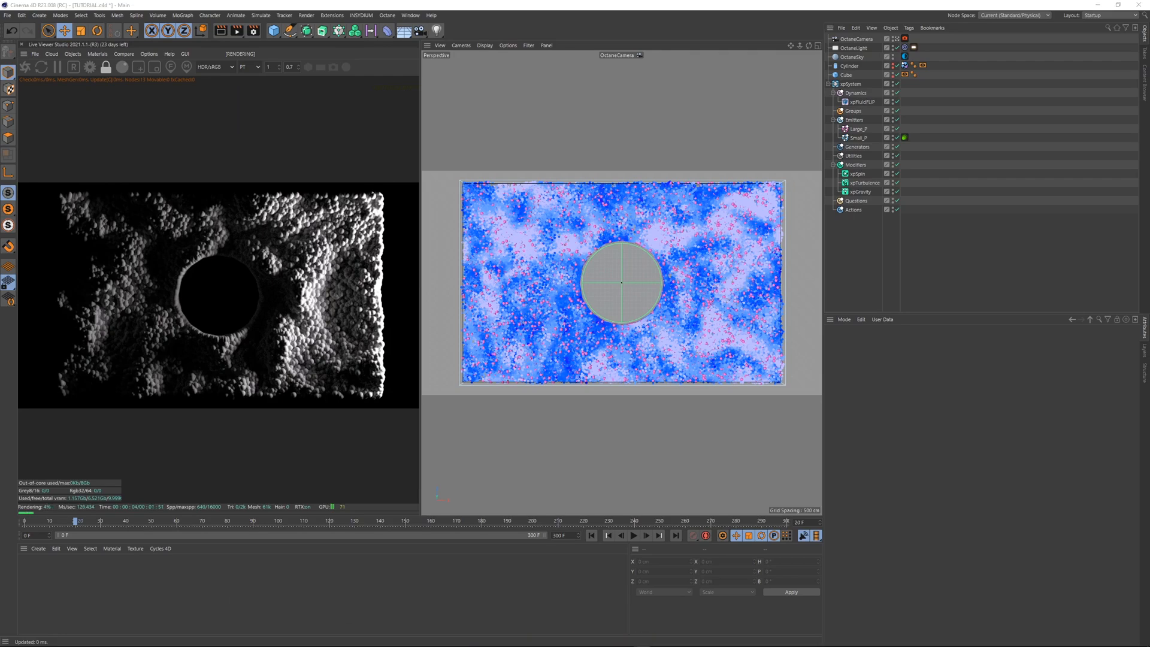
- Switch to Quixel Bridge and browse the purchased assets for rocks suitable as particle geometry
left_click_drag(2, 102, 764, 57)
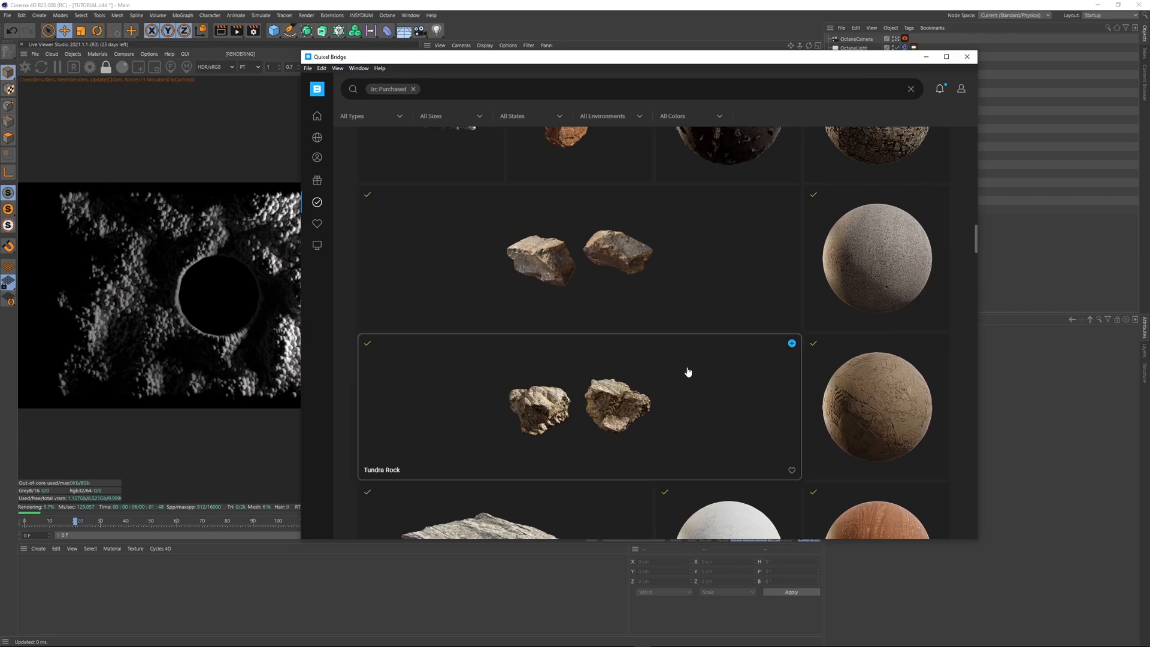
scroll(689, 372, "up", 5)
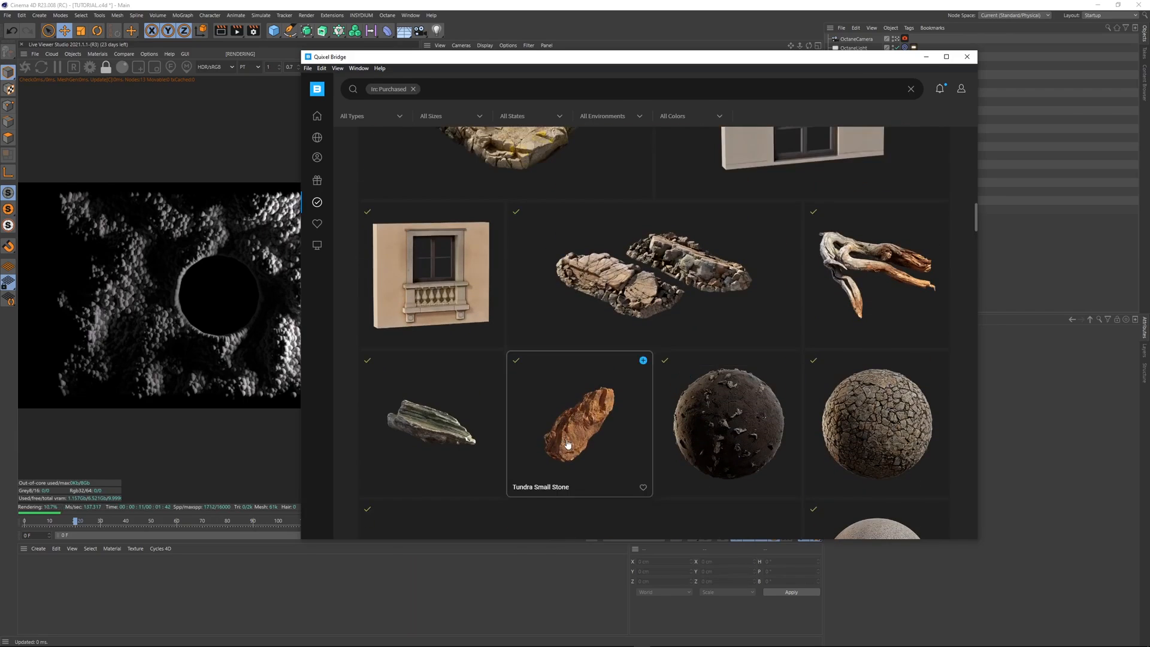
scroll(577, 384, "up", 8)
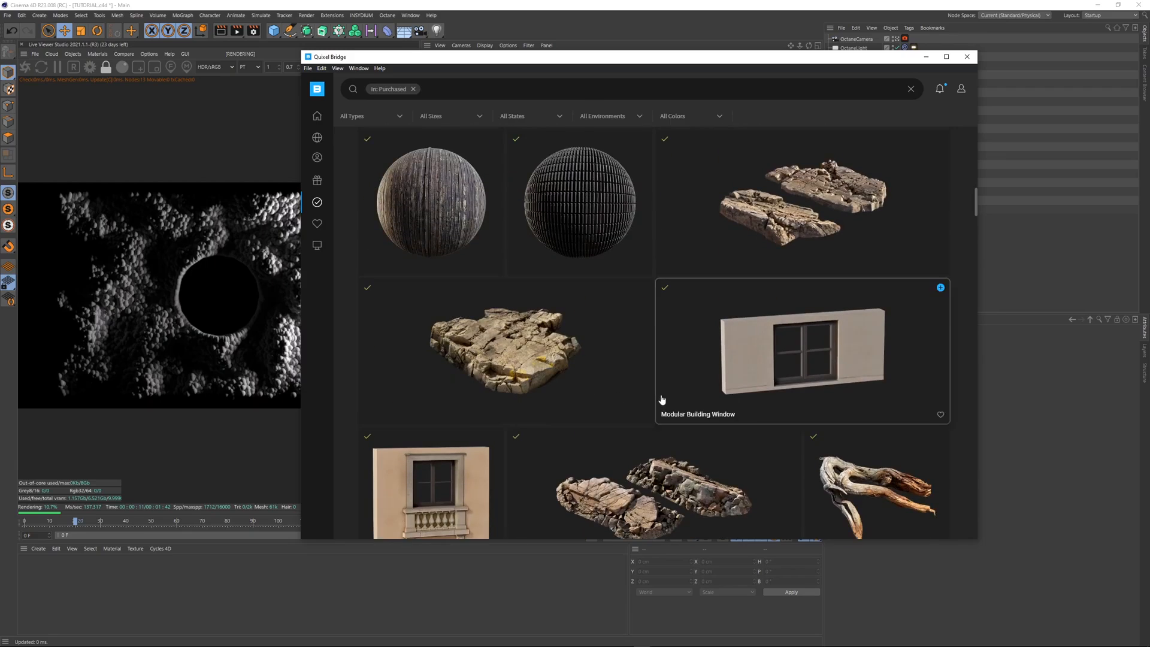
scroll(681, 403, "up", 8)
scroll(681, 399, "down", 8)
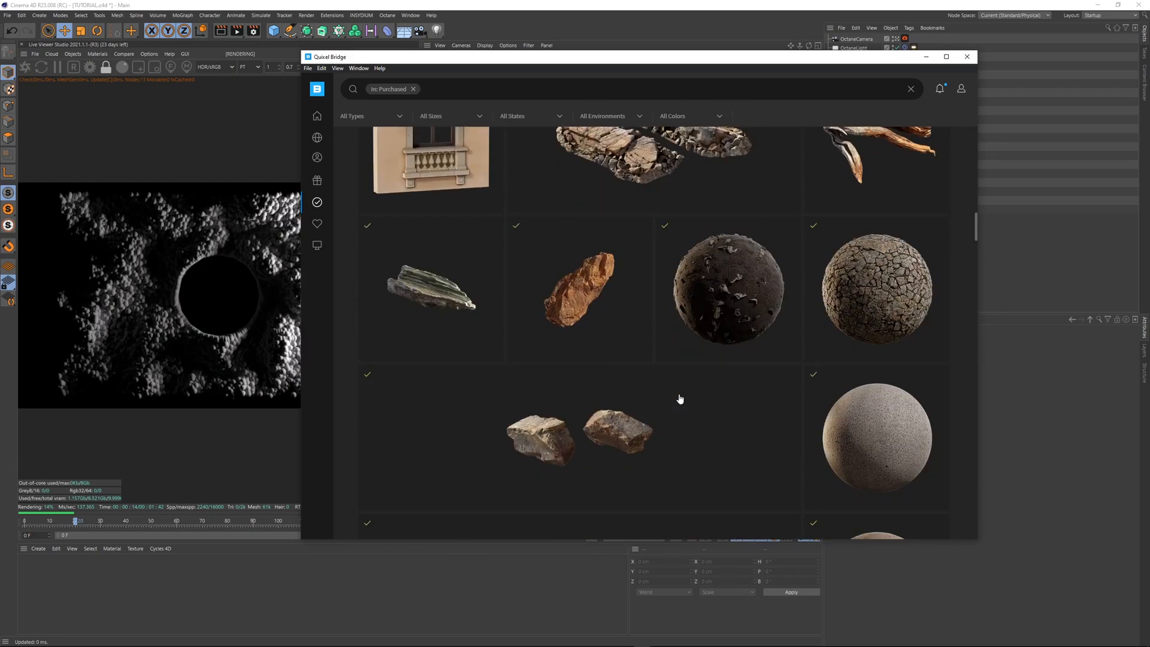
scroll(680, 399, "down", 3)
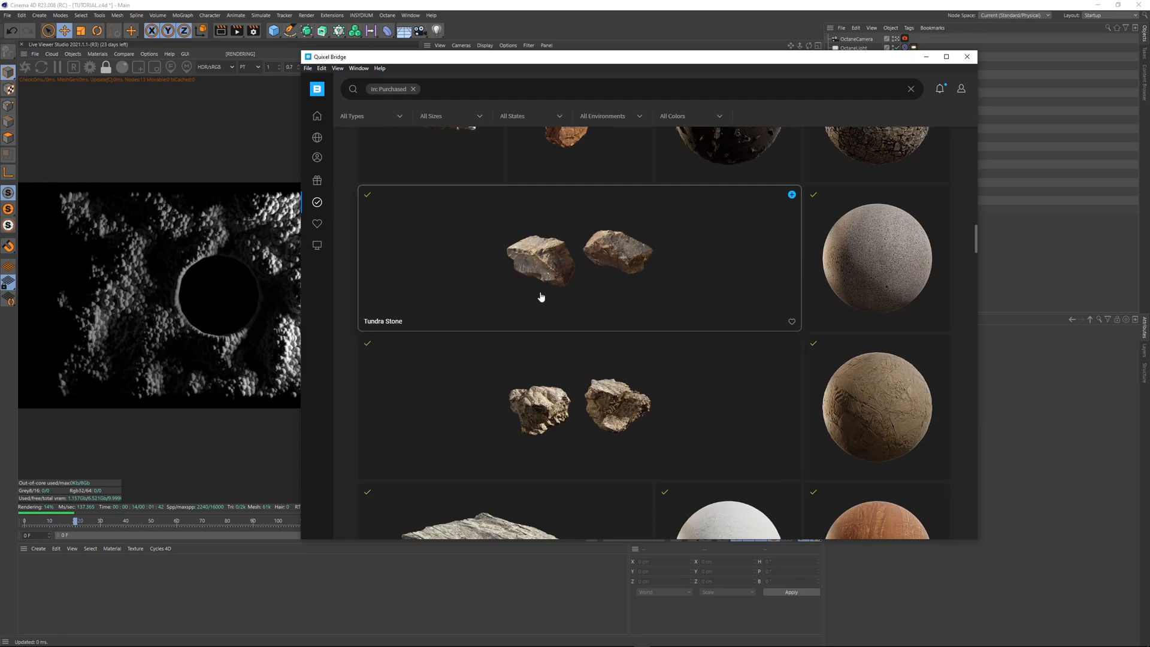
scroll(596, 348, "down", 8)
scroll(677, 365, "up", 6)
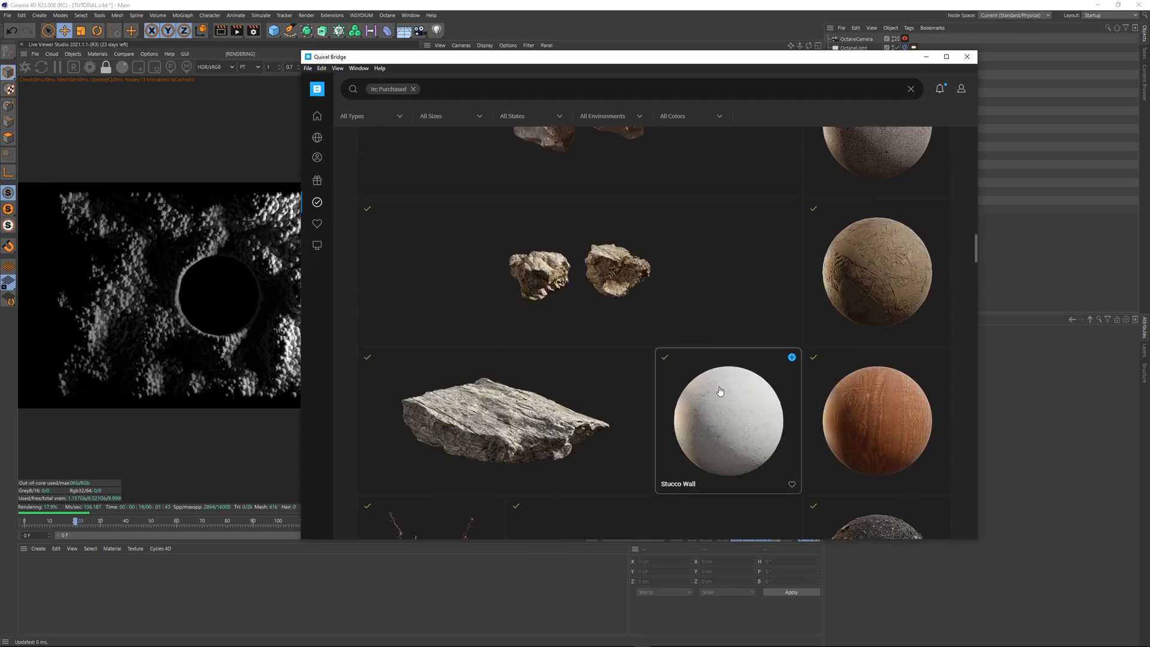
scroll(720, 390, "up", 15)
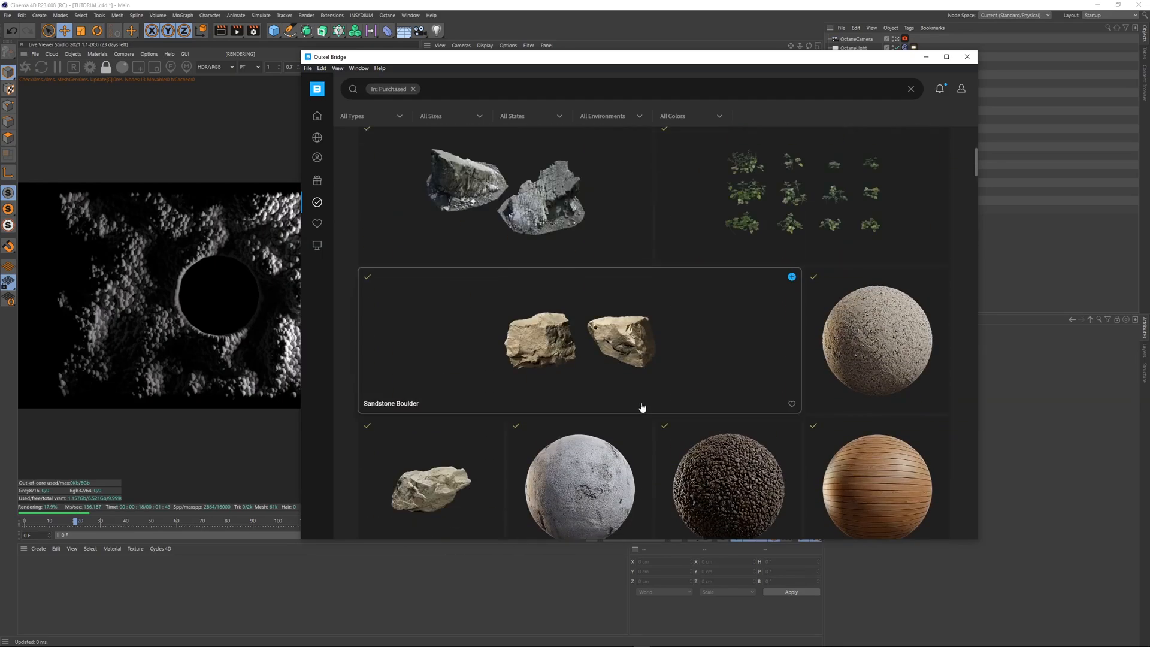
scroll(641, 408, "down", 2)
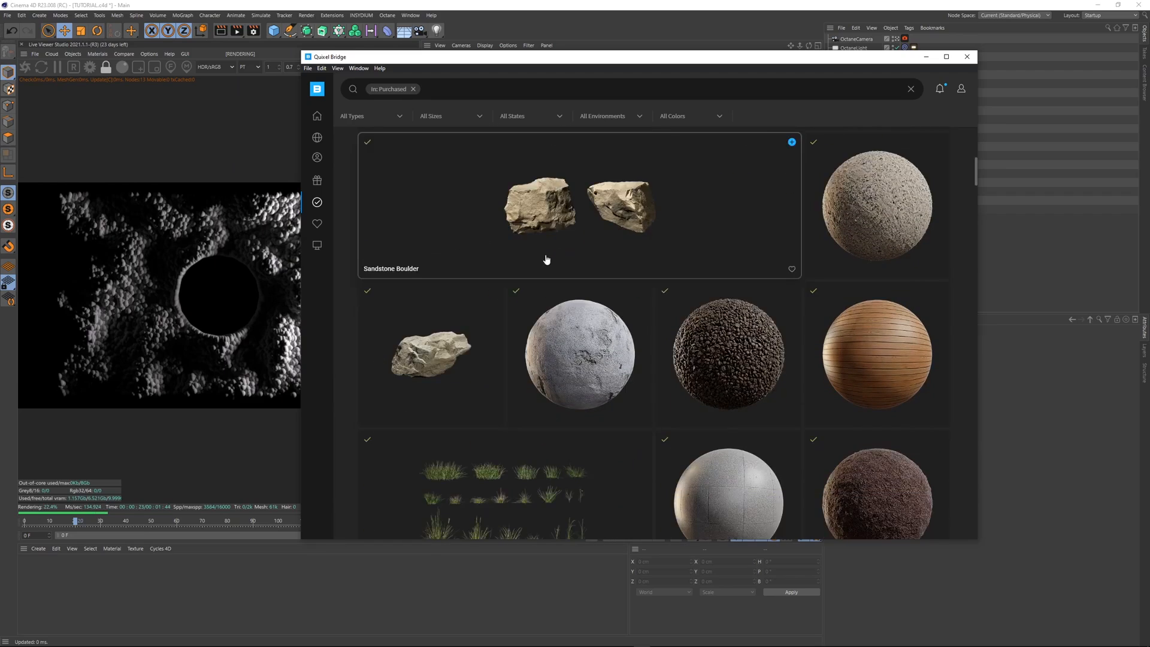
scroll(589, 308, "up", 1)
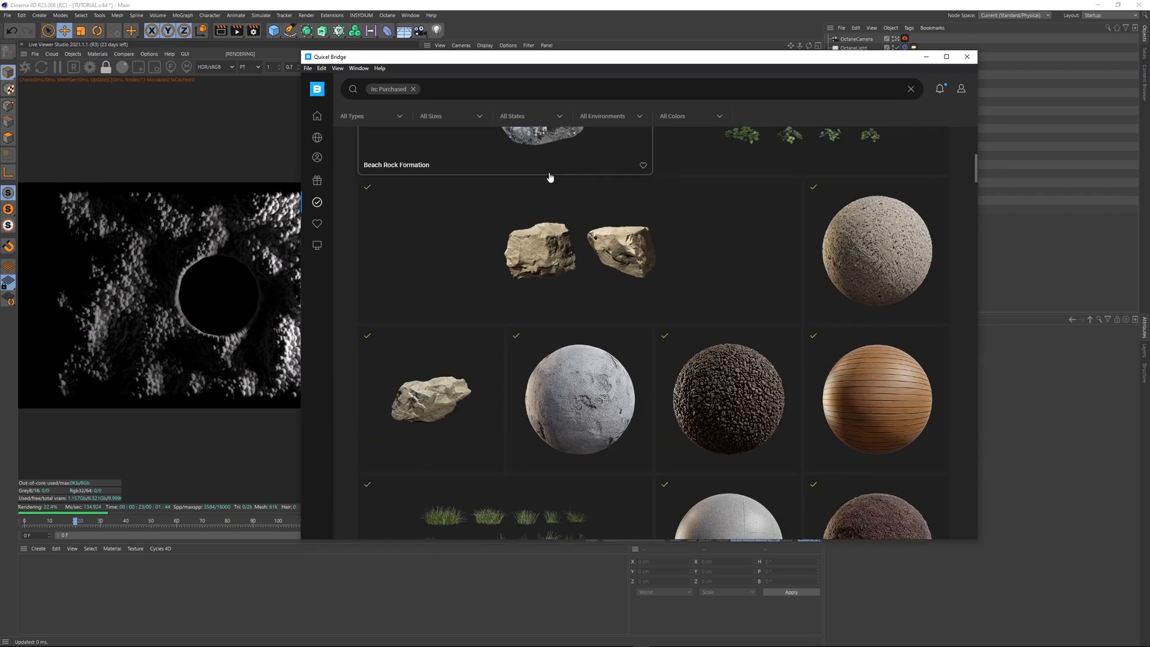
- Set the scene's renderer to Octane Renderer in the Cinema 4D render settings
left_click(254, 30)
left_click(316, 45)
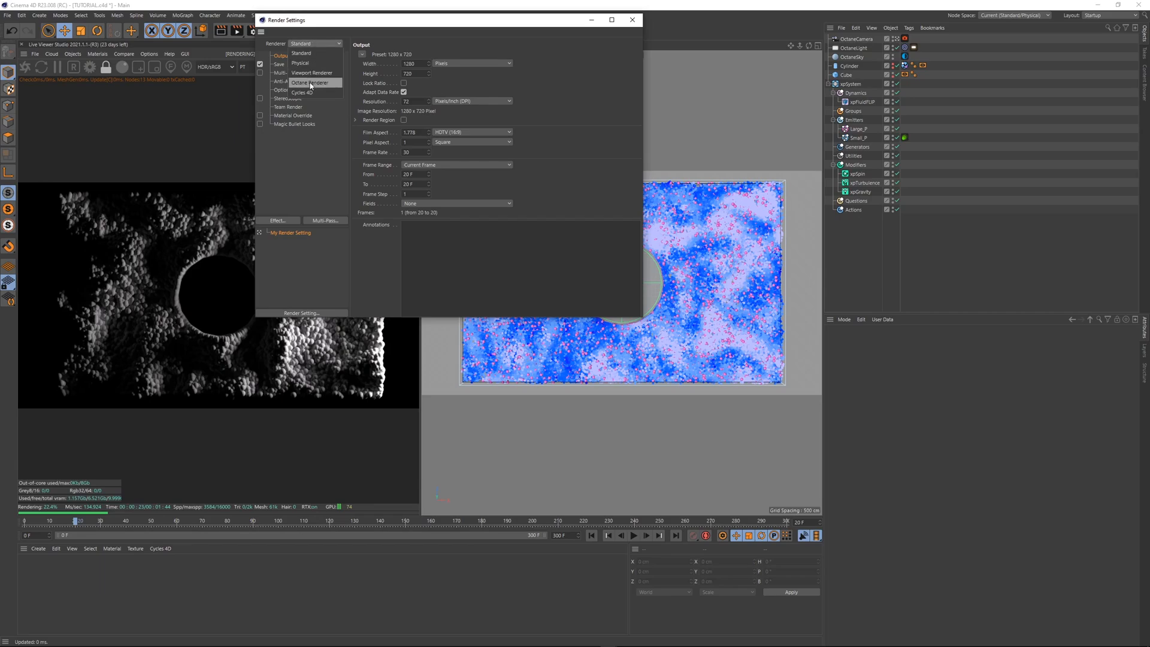
left_click(310, 83)
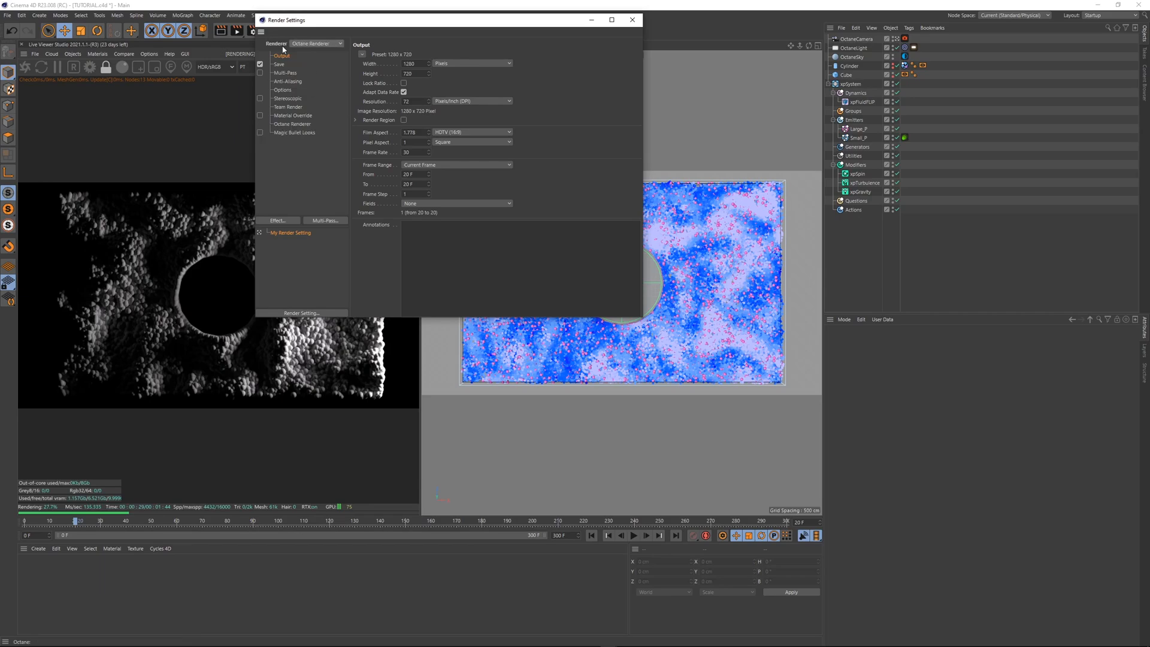
left_click(630, 21)
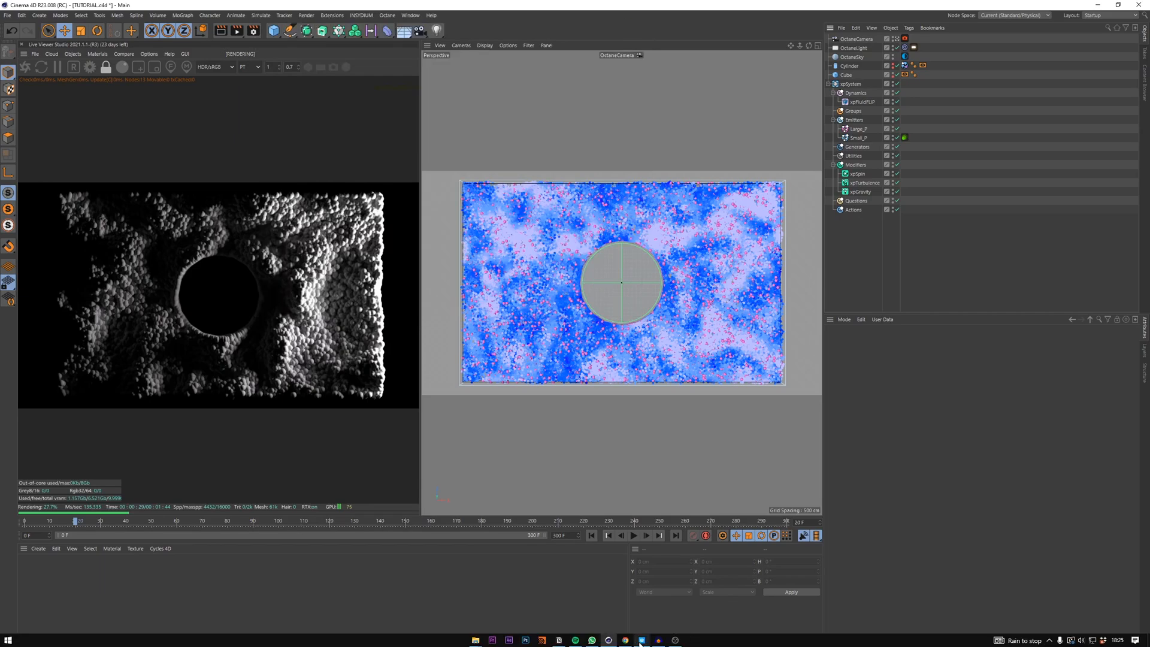
- Return to Quixel Bridge and export the Sandstone Boulder asset into the Cinema 4D scene
left_click(642, 640)
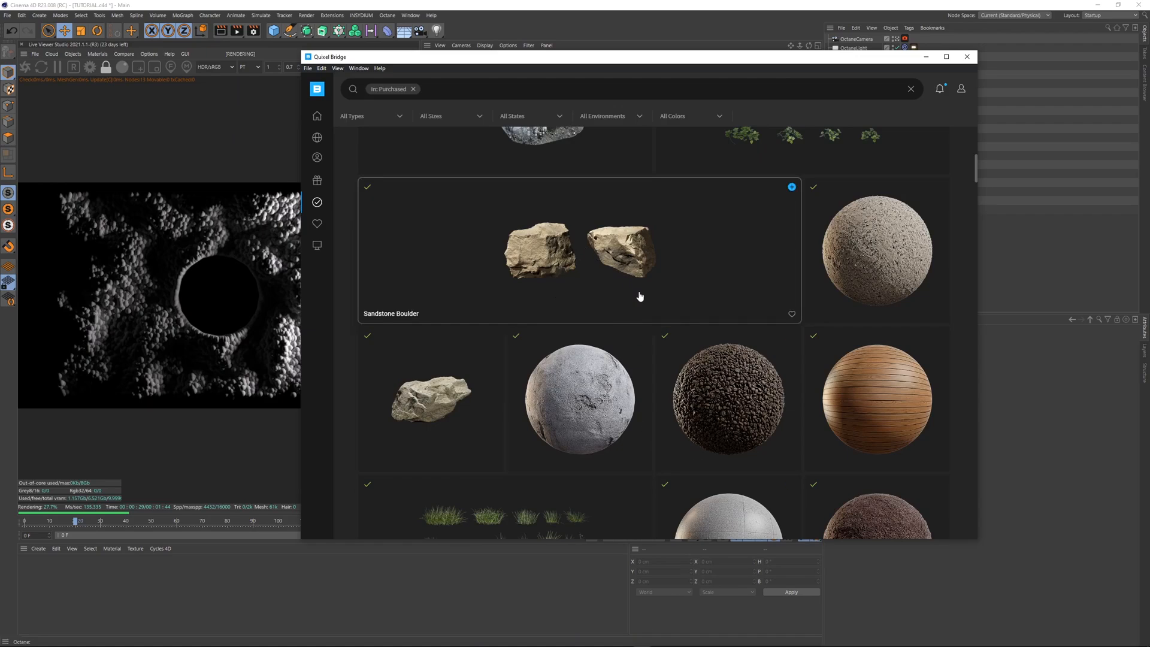
scroll(636, 305, "up", 6)
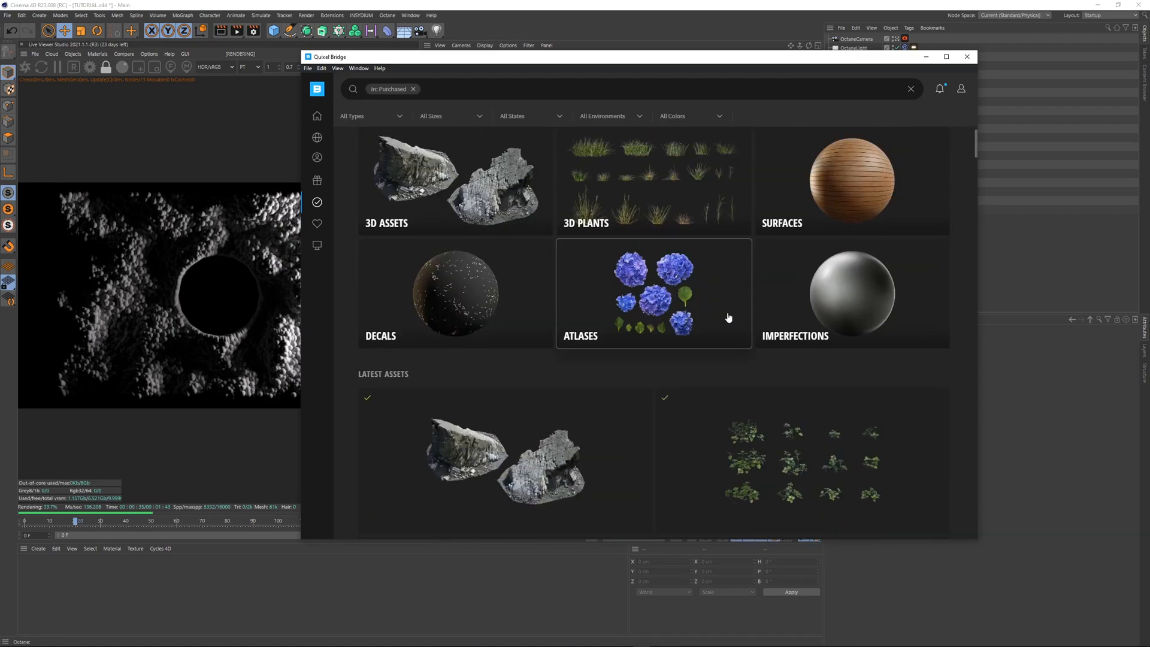
scroll(642, 324, "down", 4)
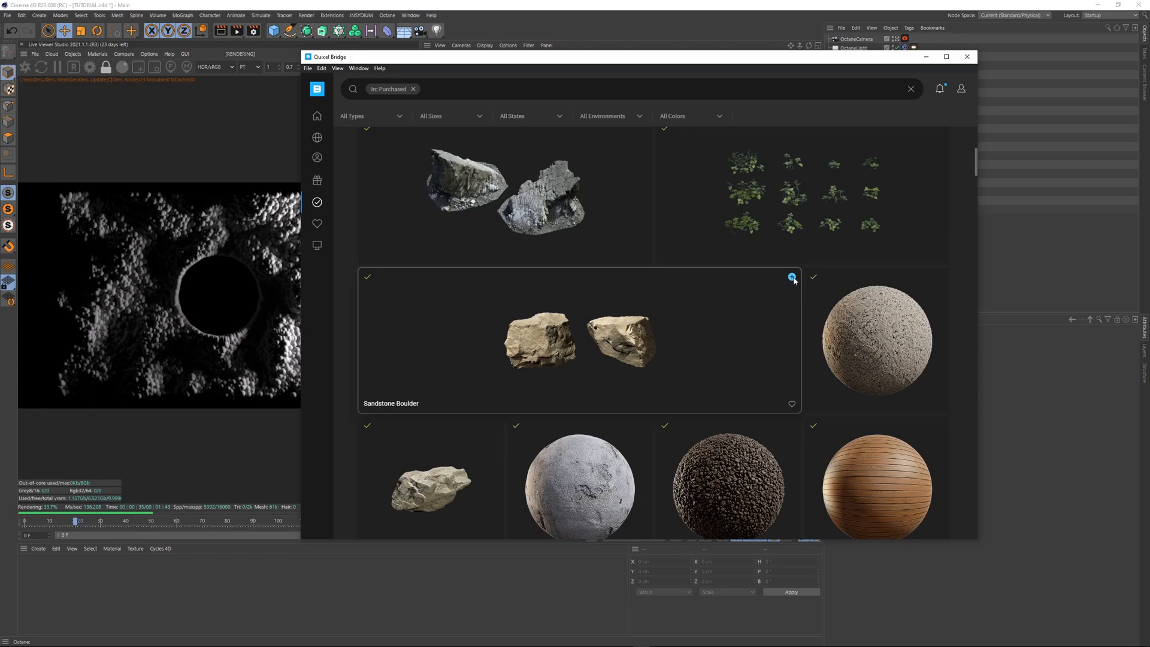
scroll(617, 308, "down", 2)
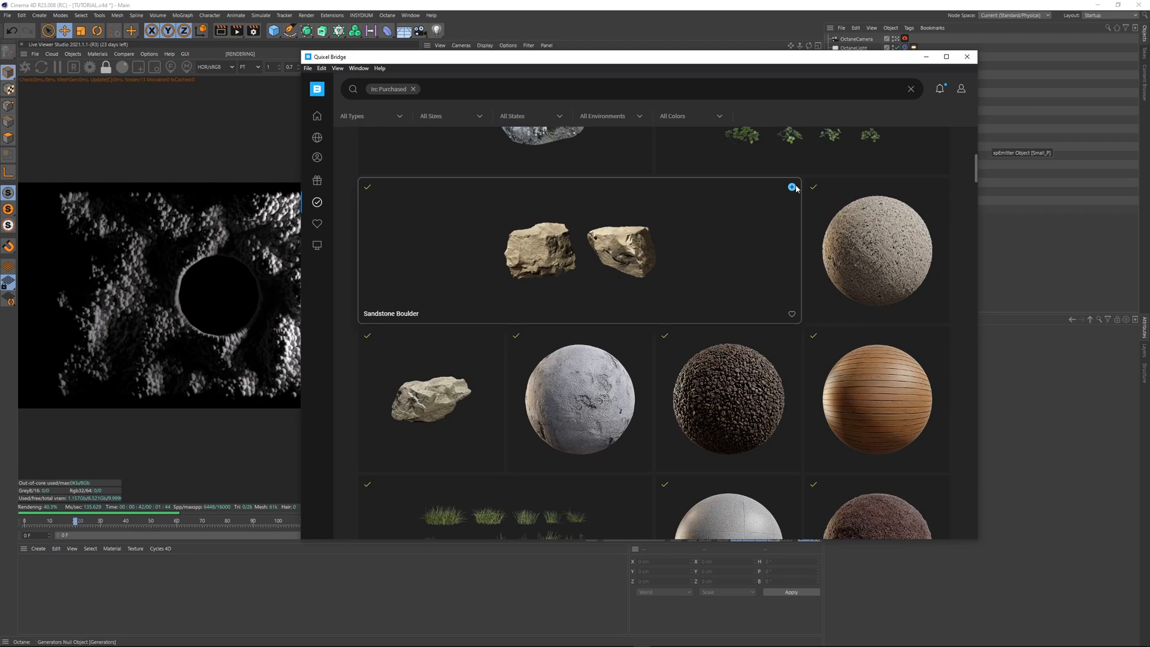
left_click(792, 188)
left_click(927, 56)
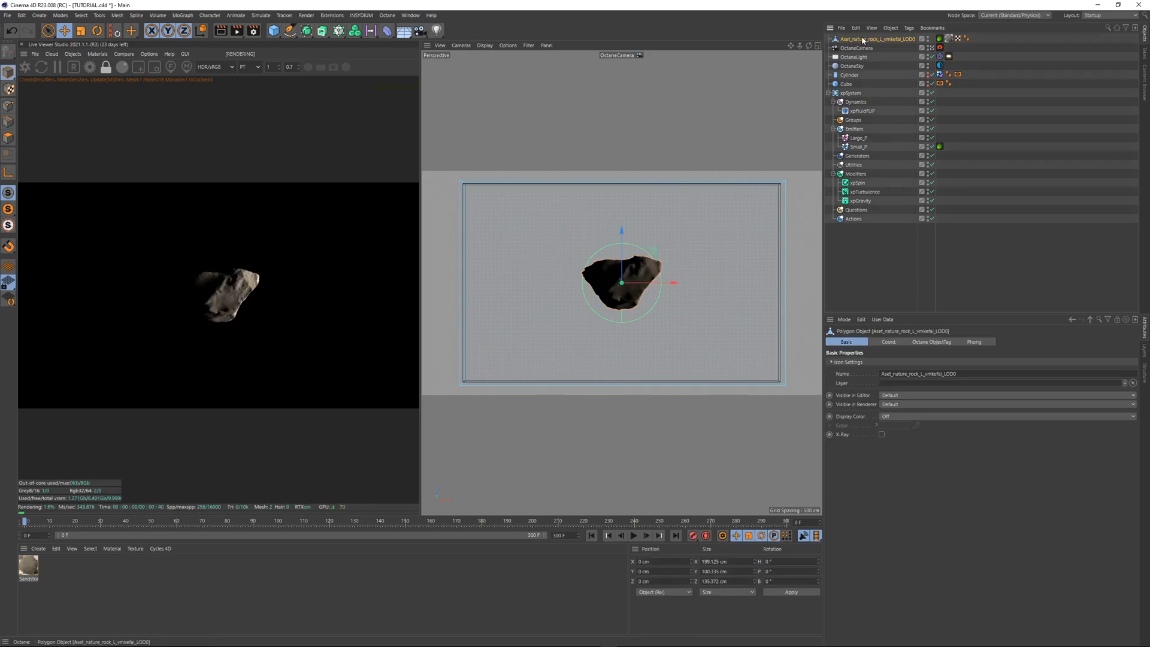
- Scale the imported rock down to about 0.02 cm wide and move it out of frame to about 938 cm in X
key("t")
left_click_drag(727, 230, 411, 258)
key("e")
key("F2")
left_click_drag(651, 280, 800, 280)
middle_click_drag(705, 286, 618, 286, "alt")
left_click(718, 282)
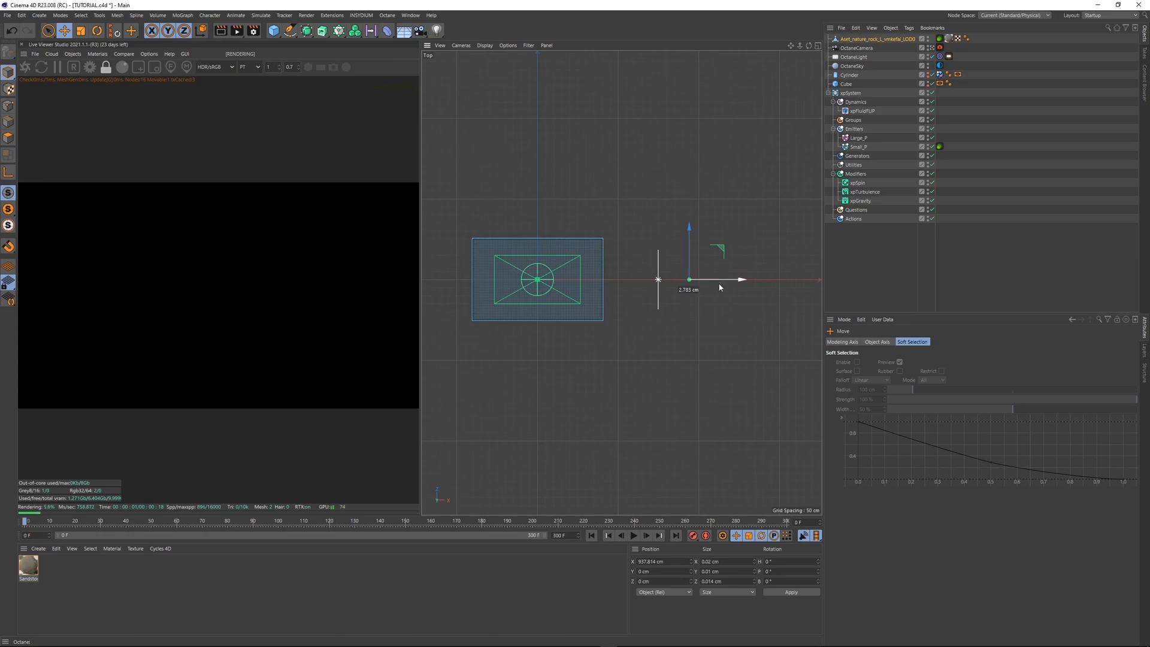
- Assign the imported rock as the particle geometry in Small_P's Octane Object tag and refresh the live render
left_click(1030, 160)
left_click(939, 147)
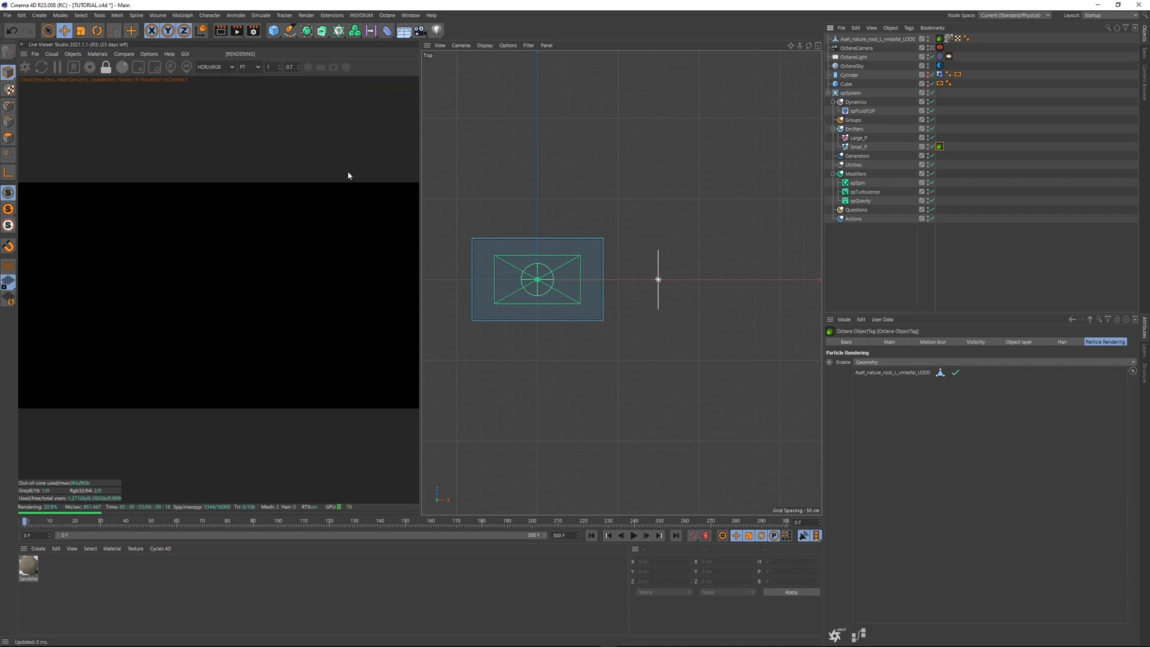
left_click(106, 67)
left_click(106, 67)
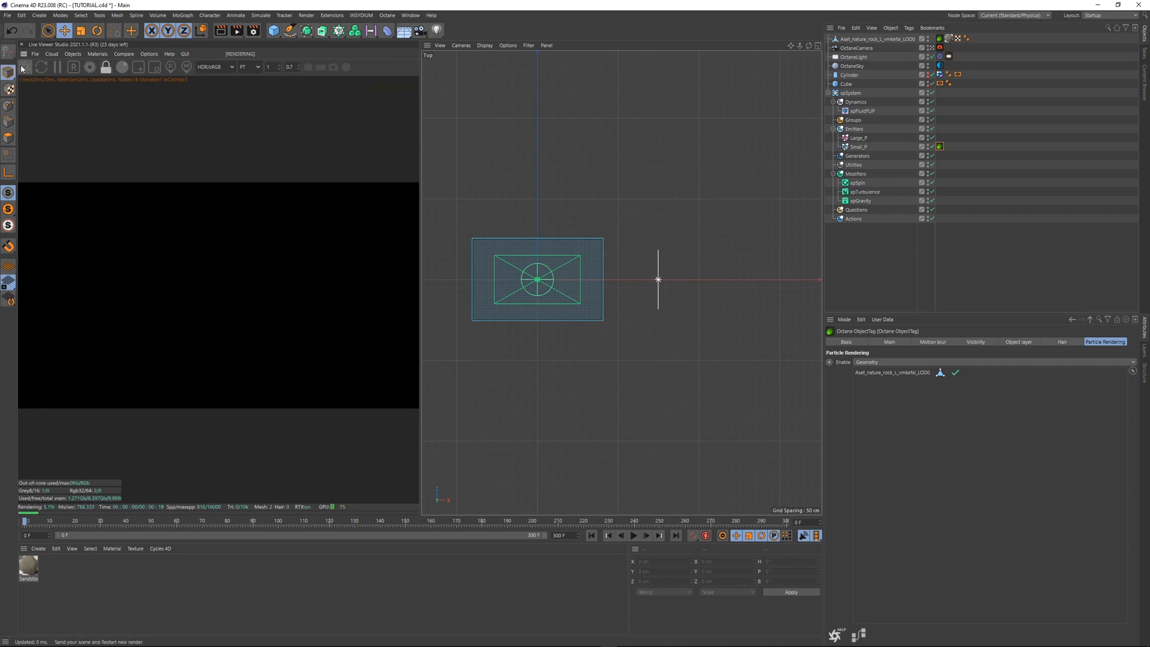
- Play the simulation to about frame 12 and scale the imported rock up to about 2.26 cm wide
left_click(635, 536)
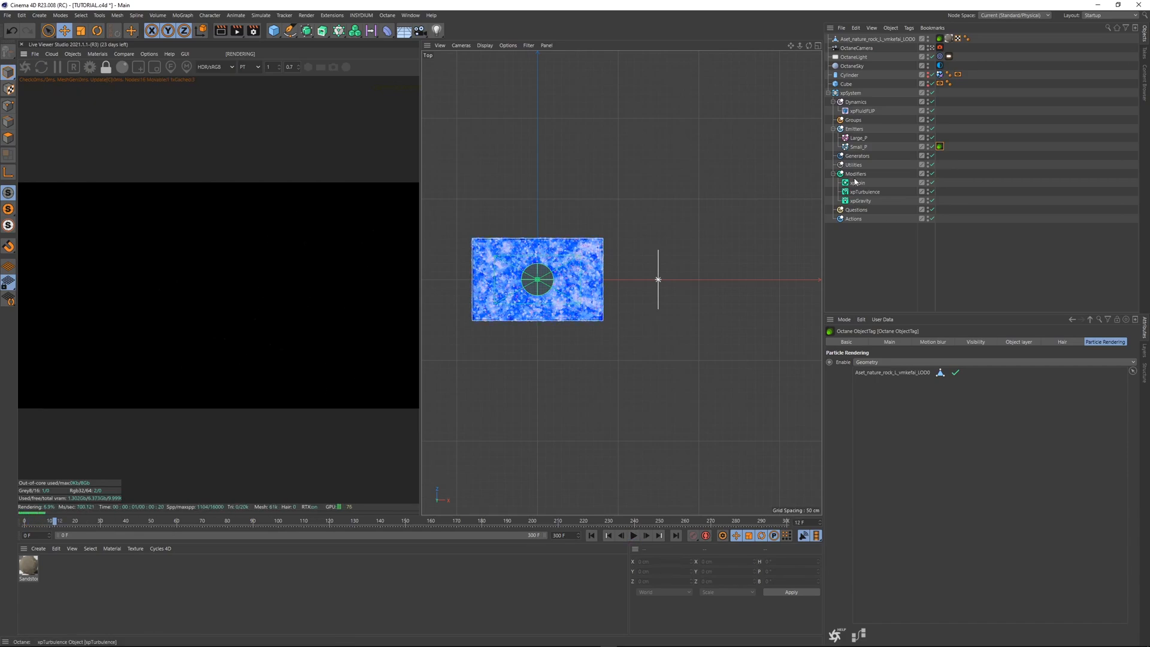
left_click(863, 39)
key("t")
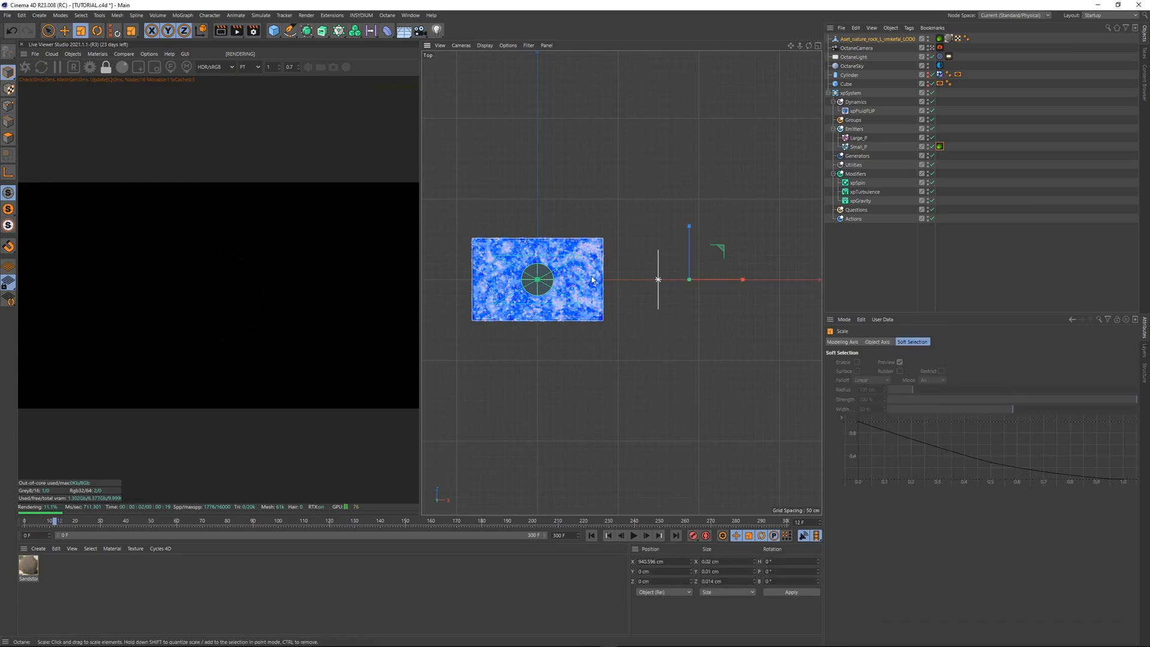
left_click_drag(592, 280, 717, 281)
left_click_drag(606, 298, 899, 204)
left_click_drag(587, 329, 617, 267)
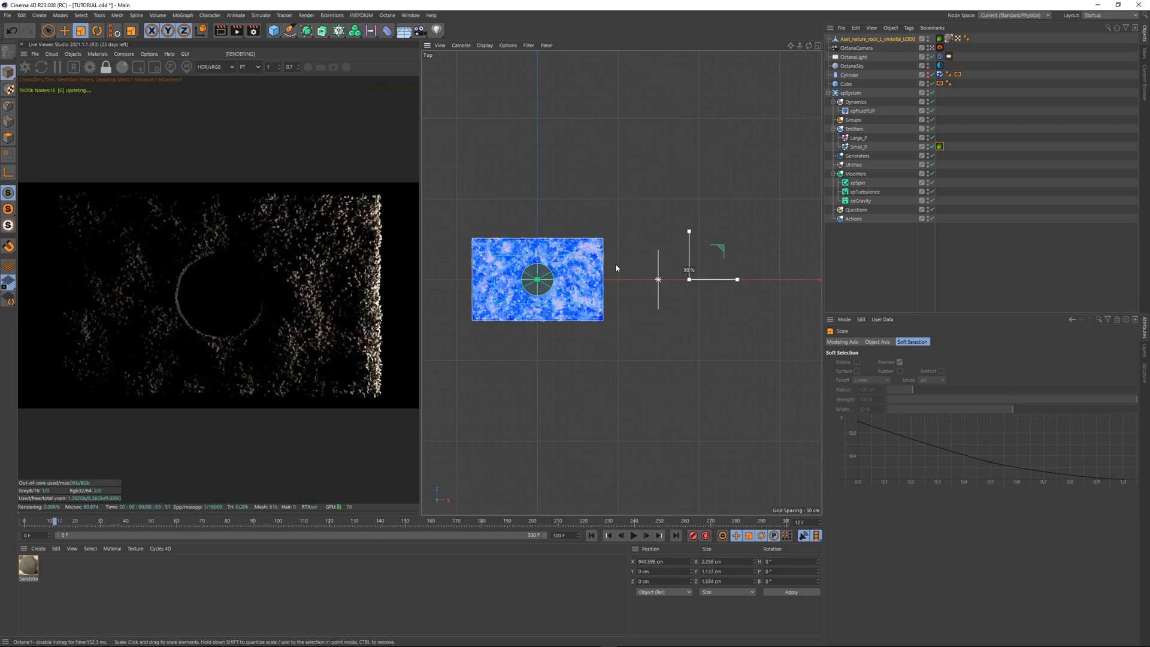
left_click(949, 212)
- Switch the viewport from the top view to the perspective view, framing the simulation box and the area light
left_click(461, 45)
left_click(468, 129)
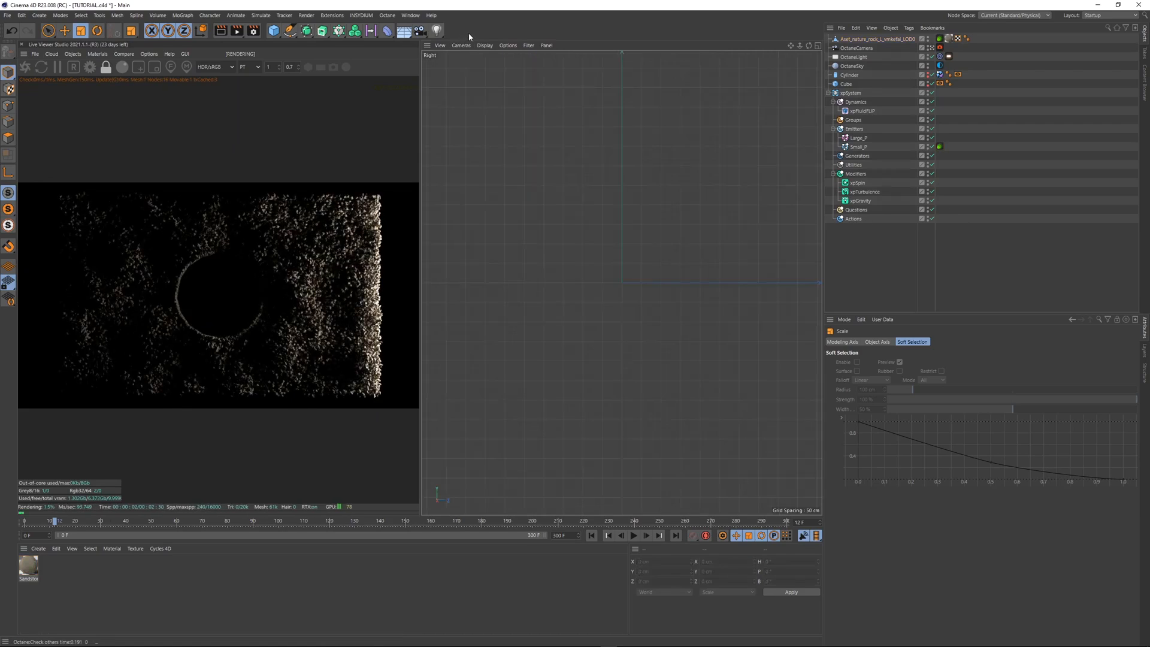
left_click(461, 45)
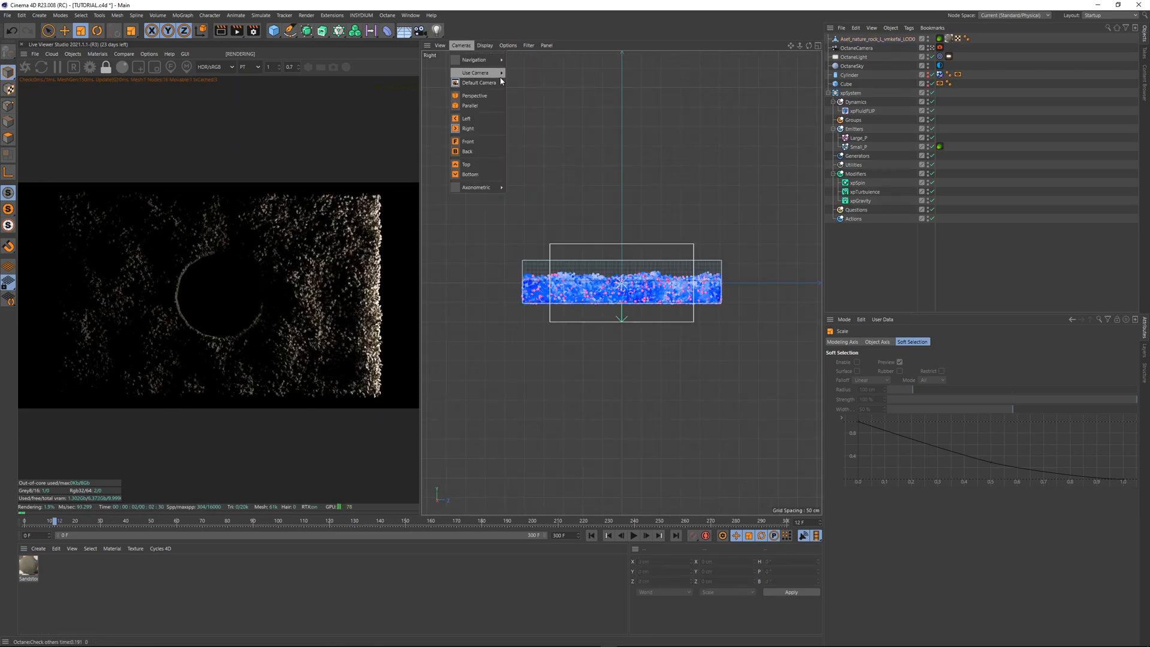
left_click(472, 98)
scroll(515, 282, "down", 6)
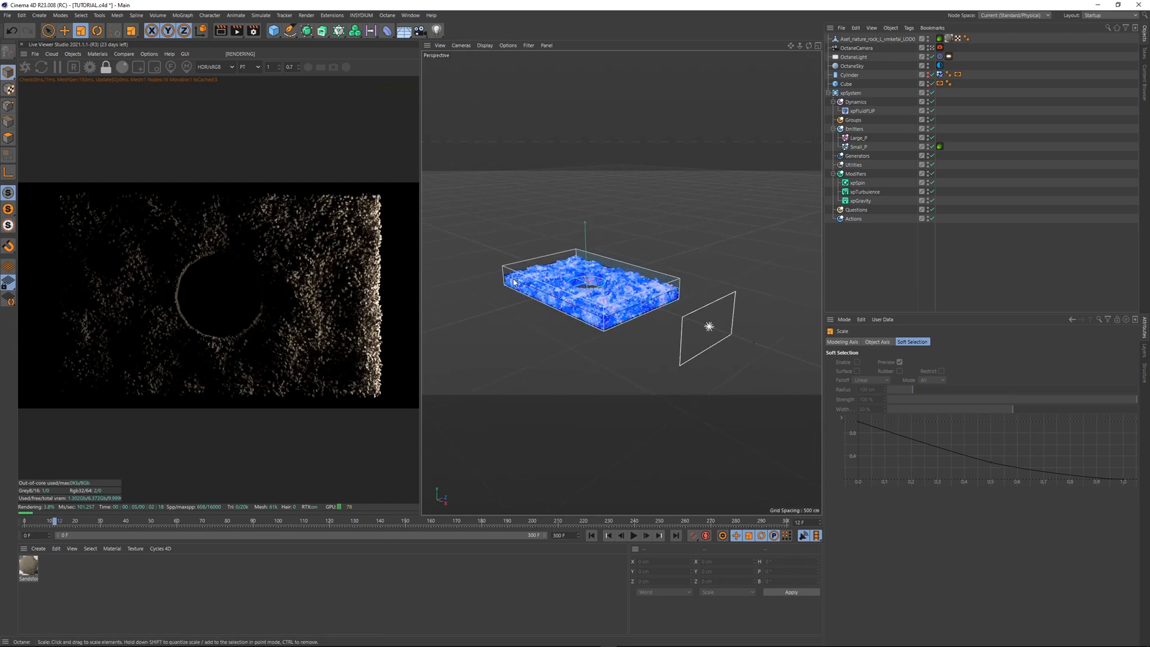
- Move OctaneLight to about X 3, Y 247, Z 916 cm and rotate it to about 180° heading and -15° pitch
left_click(854, 57)
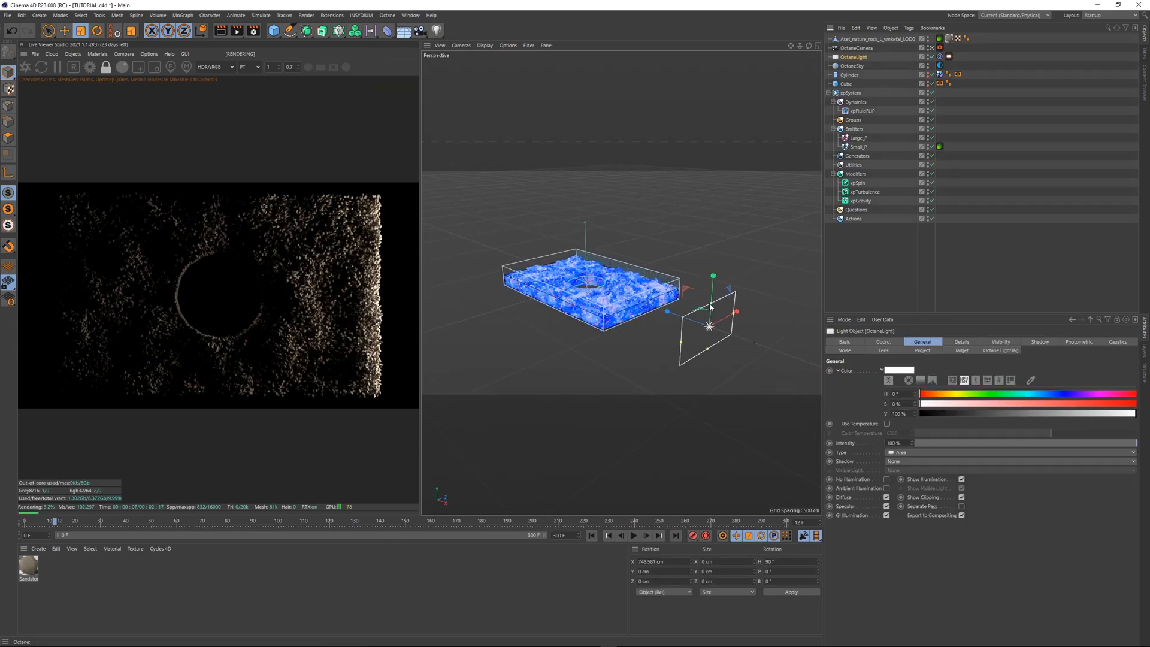
left_click_drag(710, 307, 809, 272)
key("e")
left_click_drag(786, 275, 695, 174)
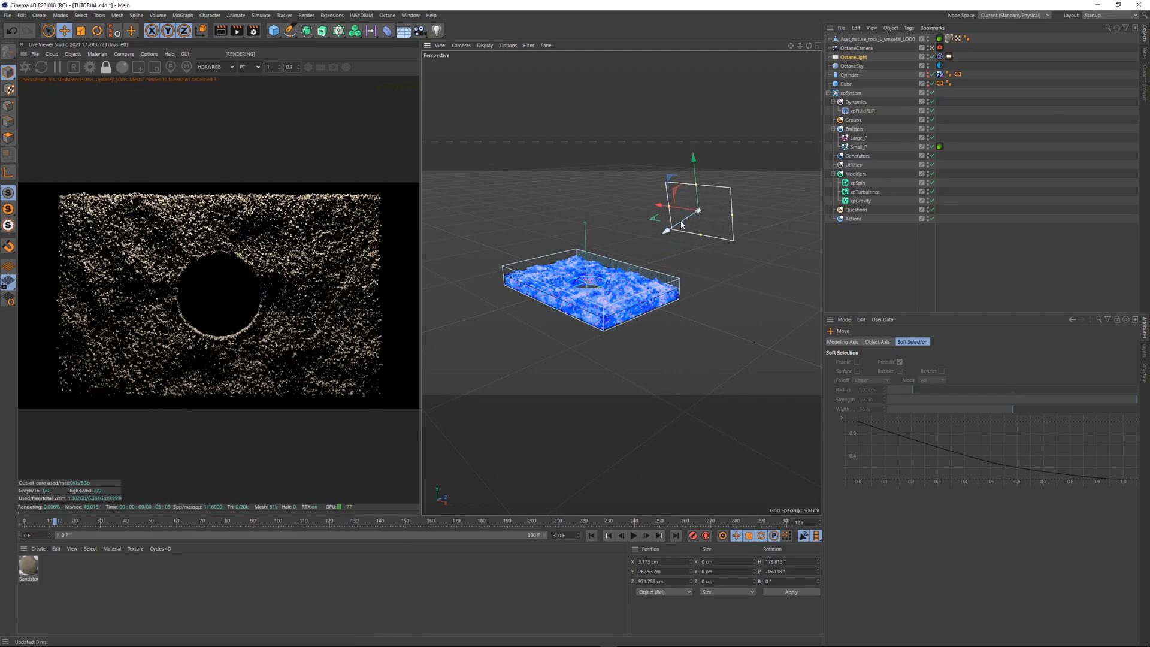
left_click_drag(682, 224, 677, 228)
- Check the hole's edge in the live render and set the Cylinder's rotation segments to 50
scroll(300, 294, "up", 1)
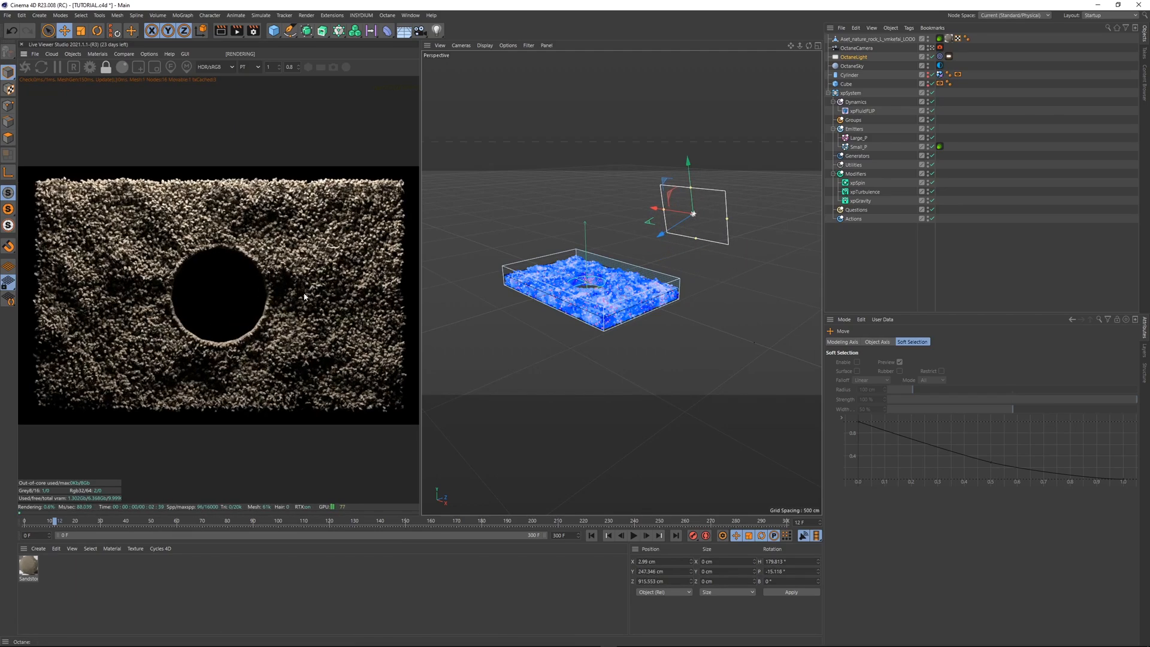
scroll(305, 296, "up", 8)
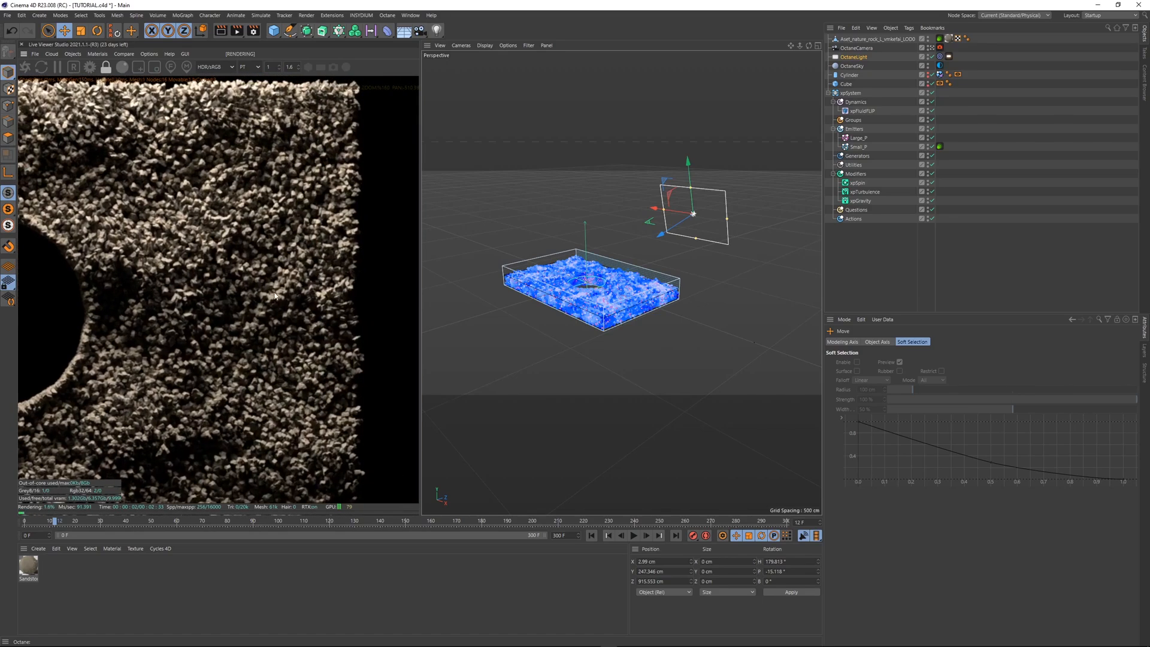
scroll(274, 295, "up", 3)
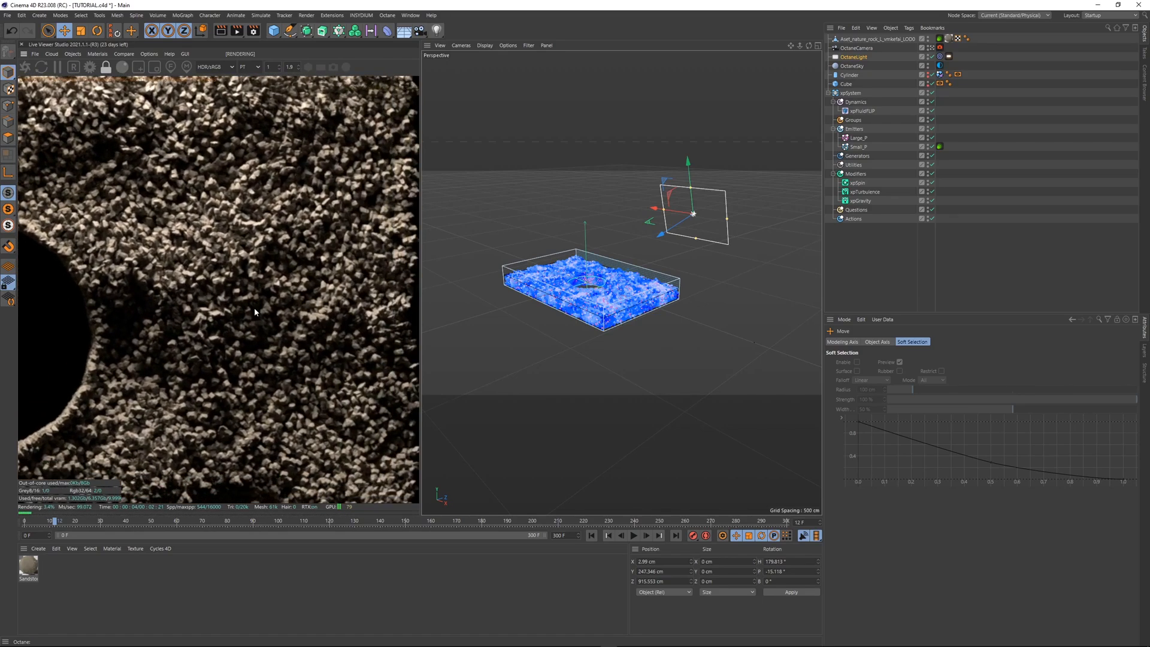
scroll(253, 308, "down", 1)
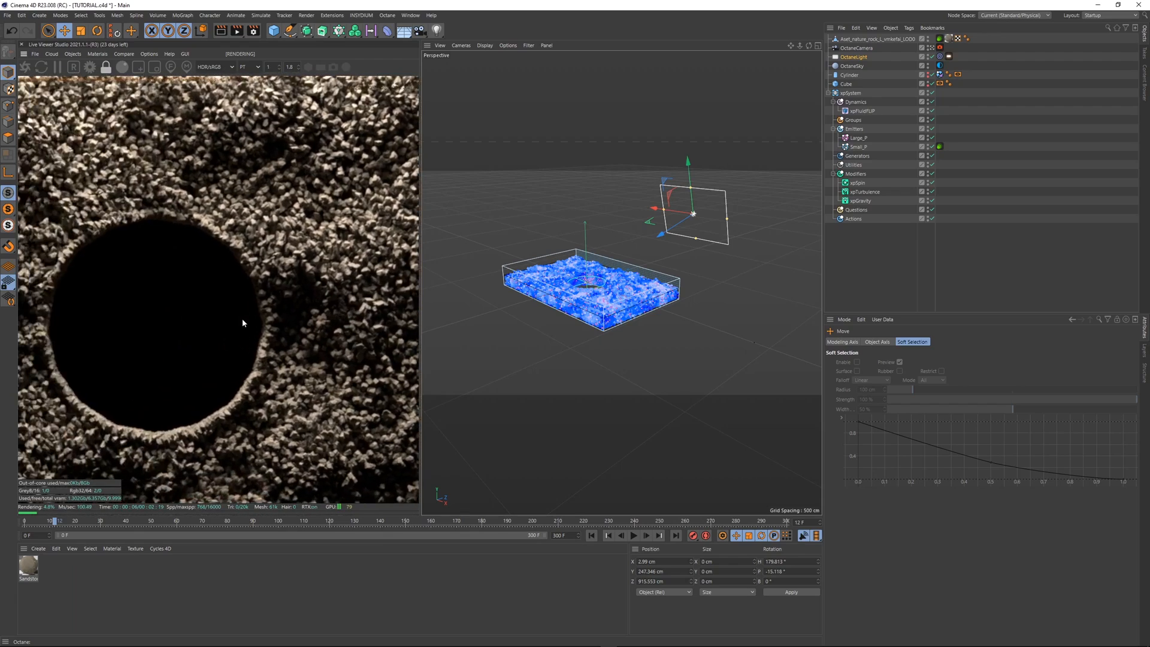
middle_click_drag(158, 410, 324, 391)
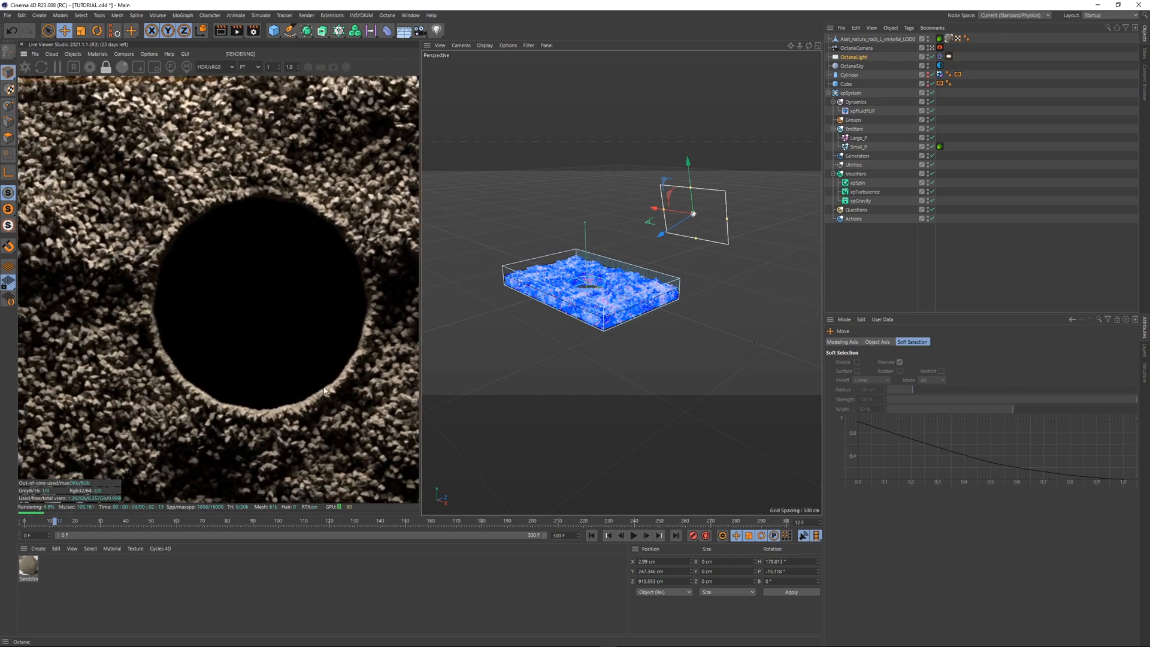
left_click(850, 75)
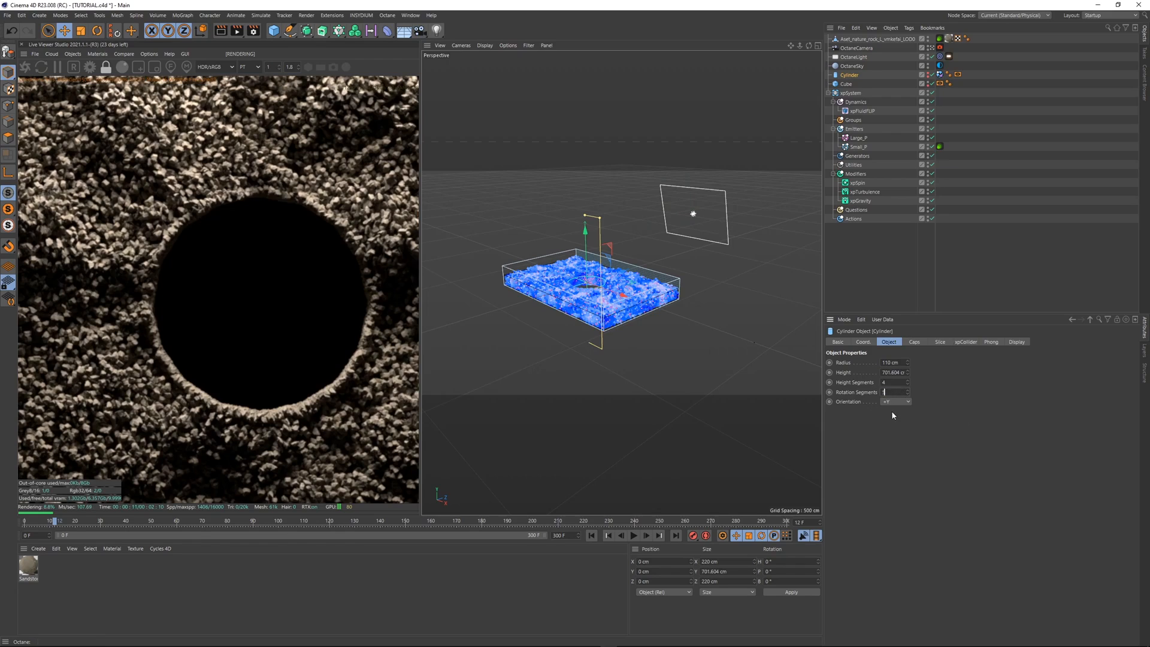
scroll(264, 315, "down", 4)
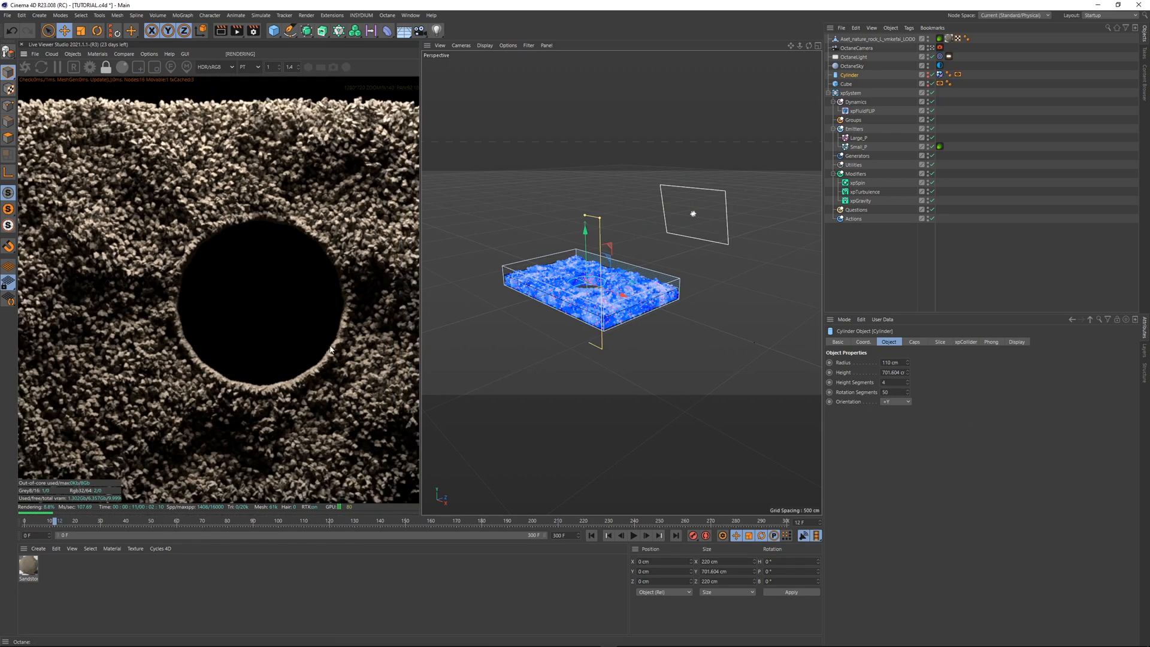
middle_click_drag(305, 350, 244, 393)
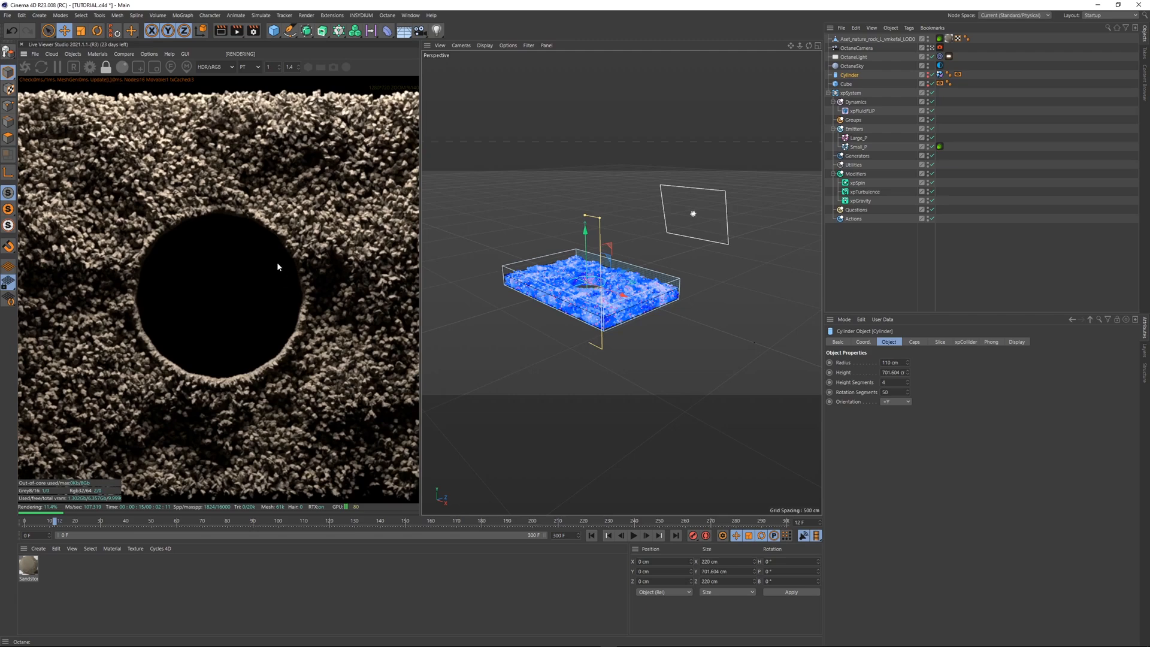
scroll(277, 266, "down", 2)
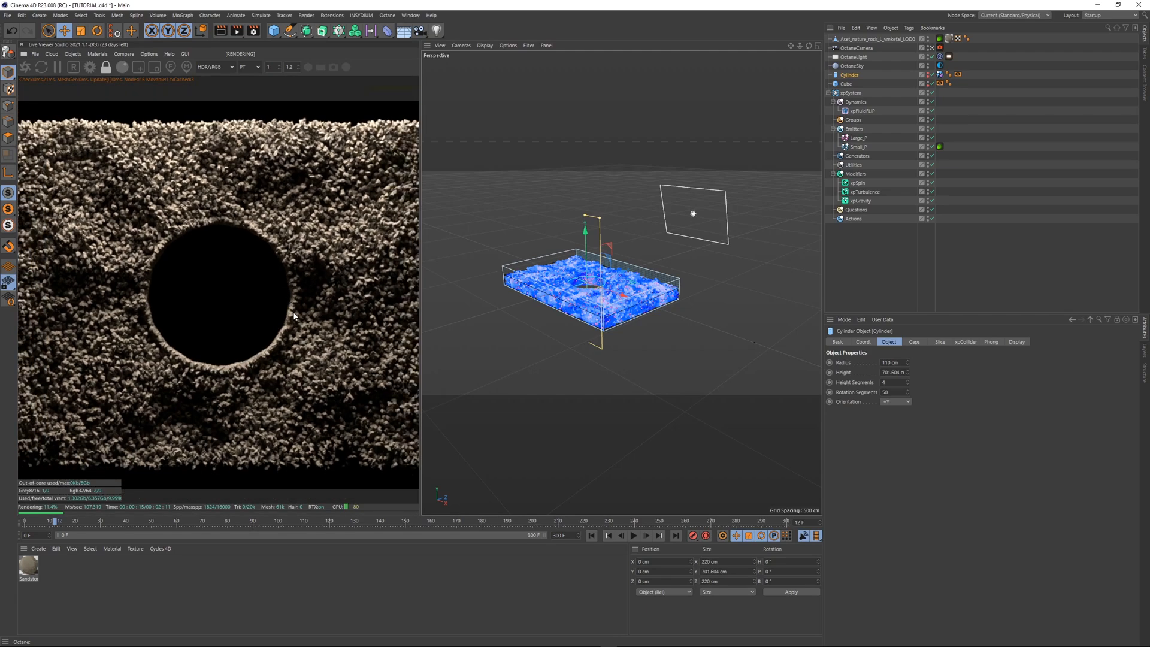
scroll(260, 264, "down", 3)
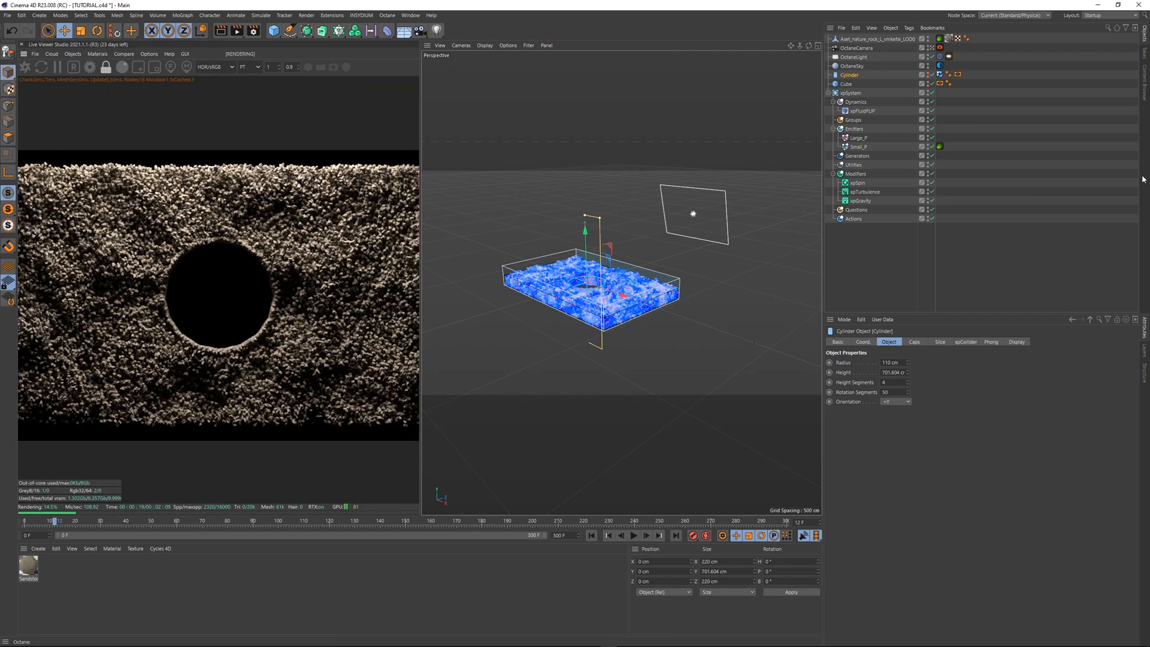
- Copy Small_P's Octane Object tag onto the Large_P emitter and check its particle geometry
left_click(946, 108)
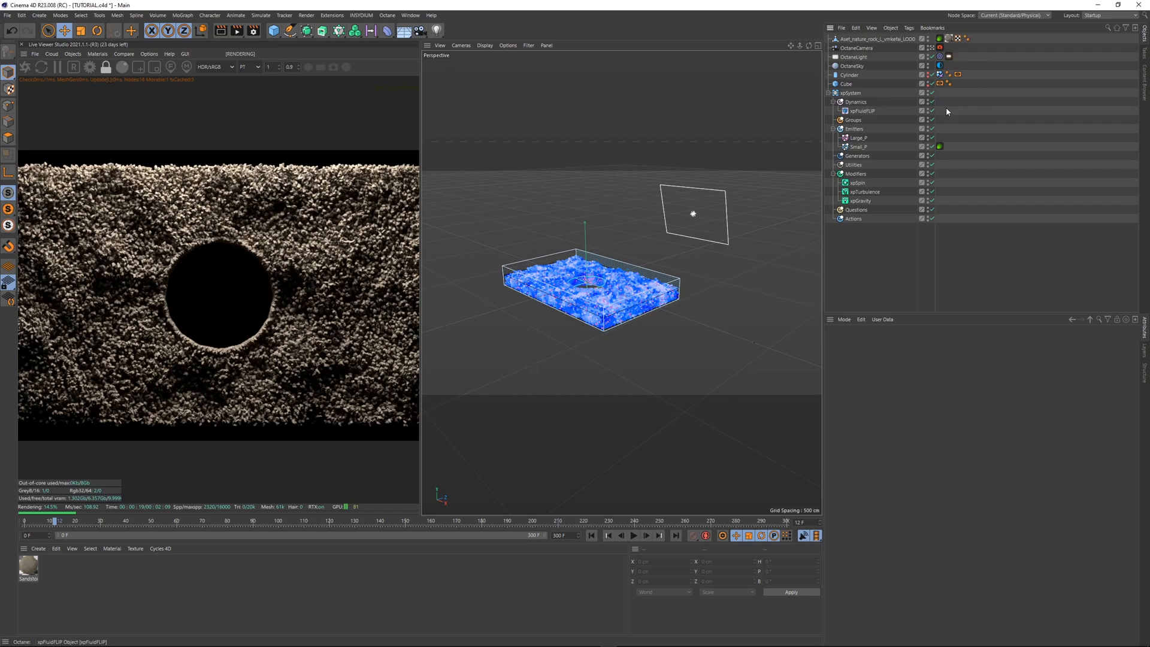
left_click(940, 138)
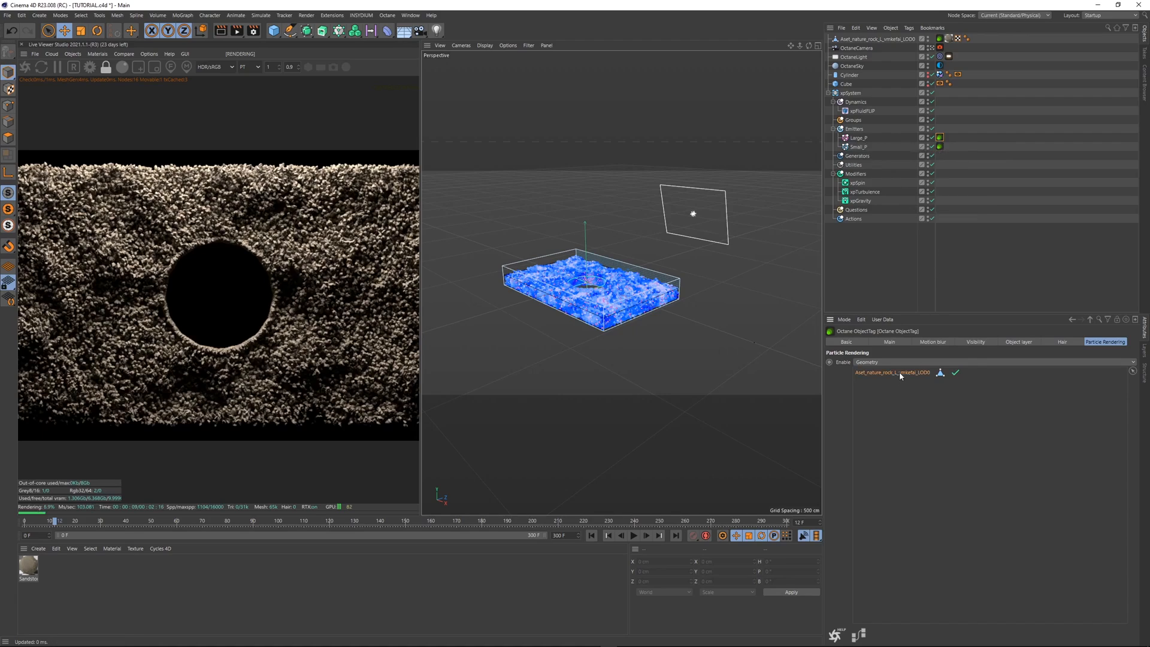
left_click(910, 257)
- Rename the imported rock object as Small_Rock
double_click(881, 37)
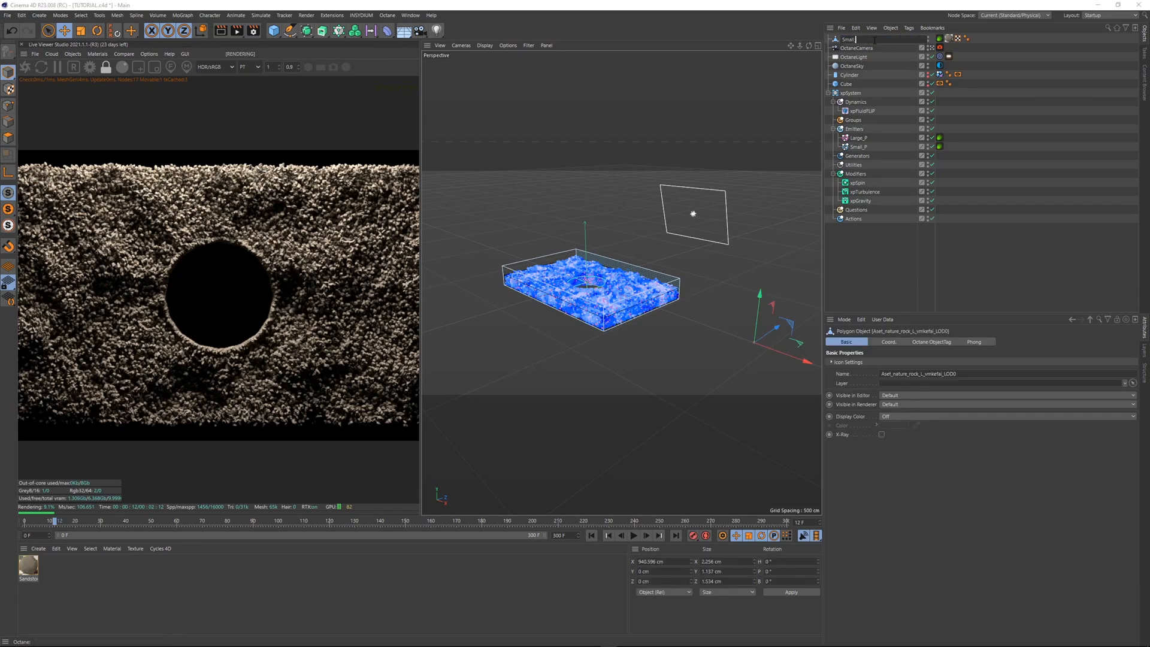
type("Small_Rock")
key("Return")
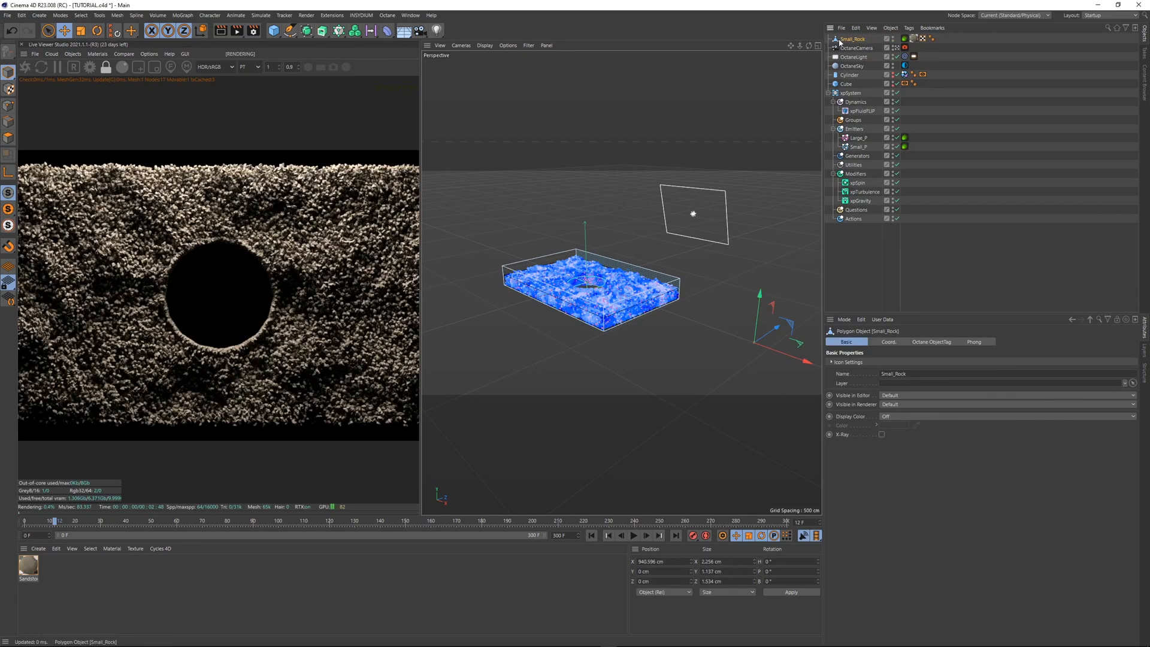
- Duplicate Small_Rock and rename the copy as Large_Rock
key("ctrl+c")
key("ctrl+v")
double_click(855, 39)
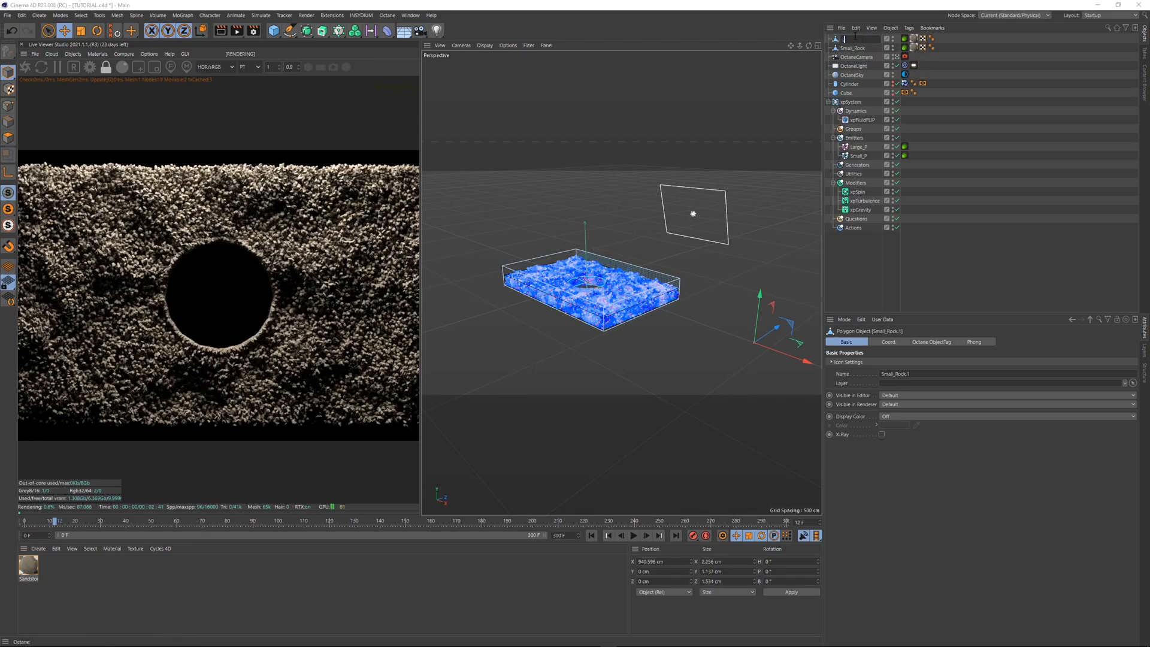
type("Large_Rock")
key("Return")
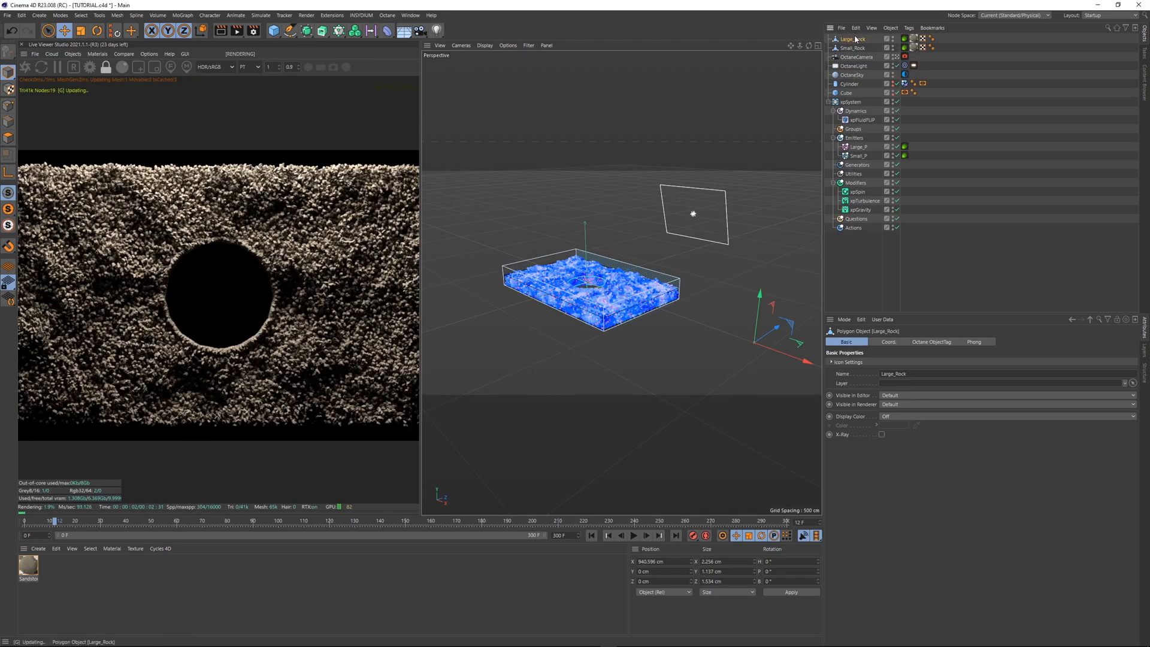
- Assign Large_Rock as the particle geometry in Large_P's Octane Object tag and scale it up to about 4.72 cm wide
left_click(904, 146)
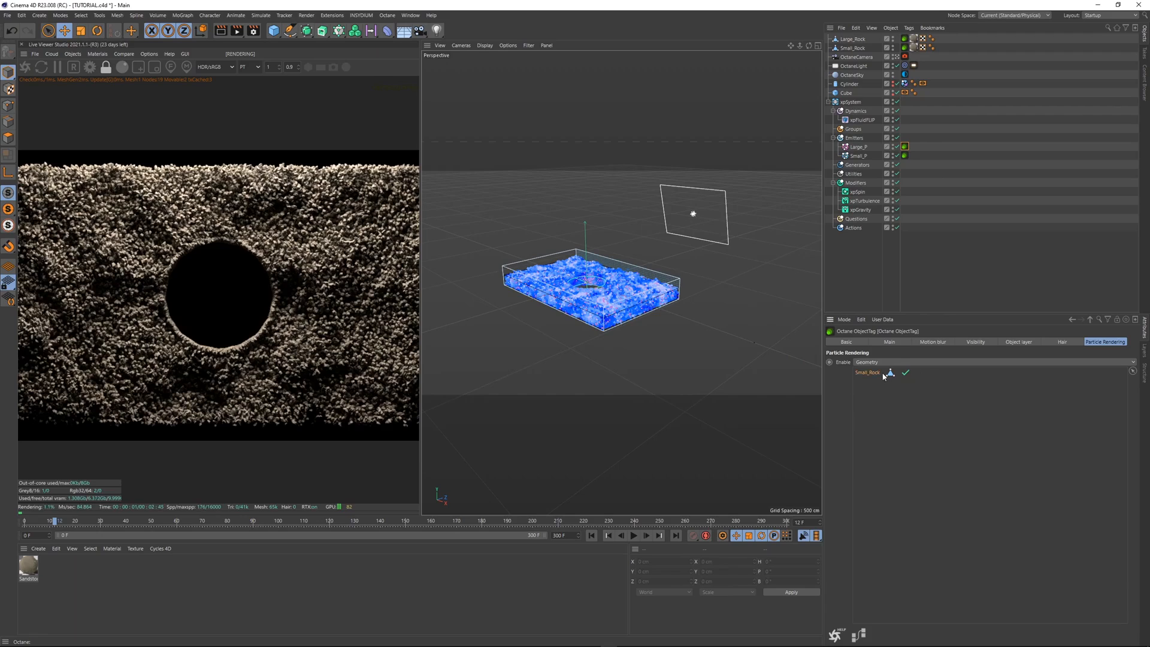
left_click_drag(854, 39, 877, 416)
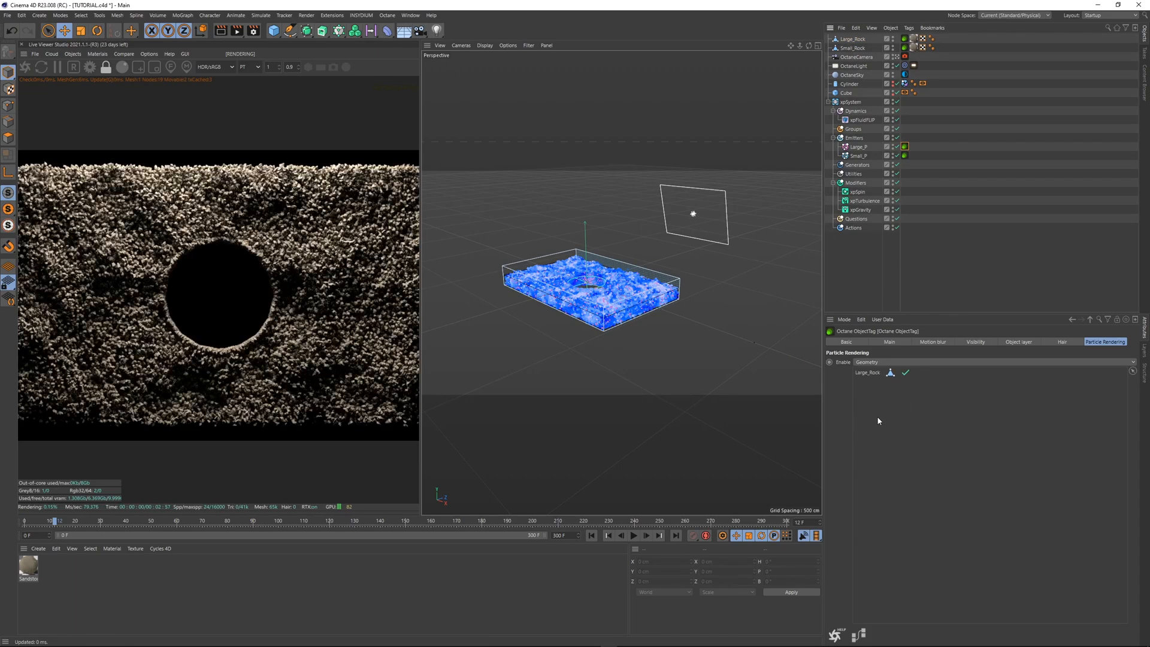
left_click(861, 39)
key("r")
key("t")
left_click_drag(726, 224, 741, 224)
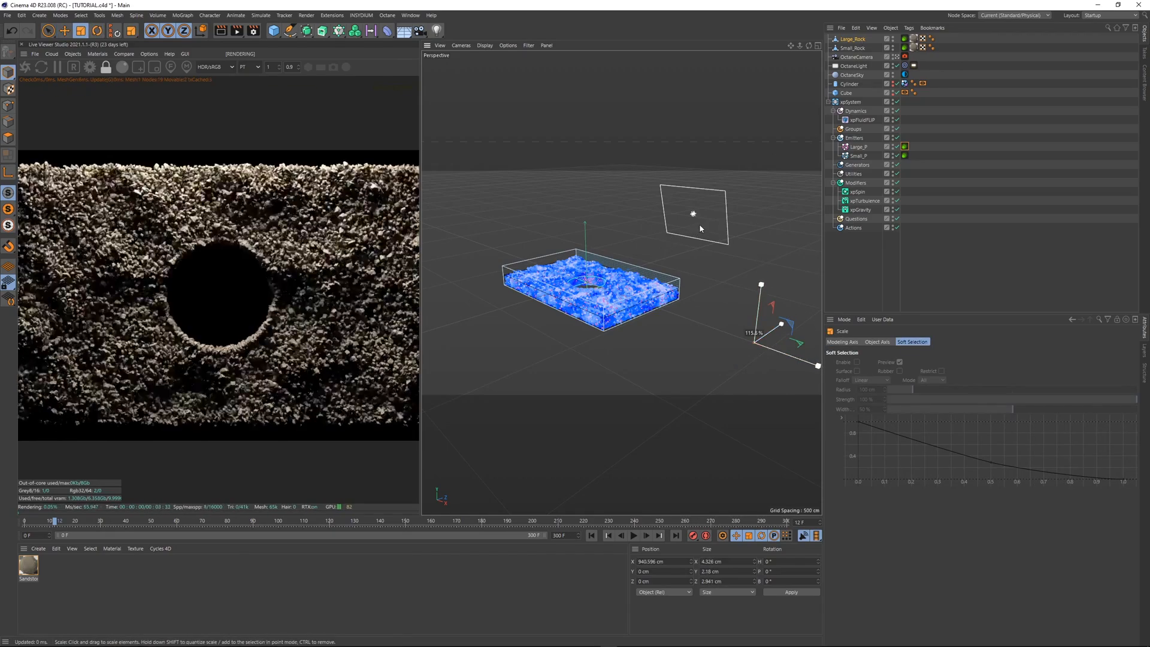
left_click_drag(686, 249, 703, 243)
- Inspect the rocks in the live render and scale Large_Rock down to about 4.03 cm and Small_Rock to about 2.05 cm wide
scroll(254, 288, "up", 3)
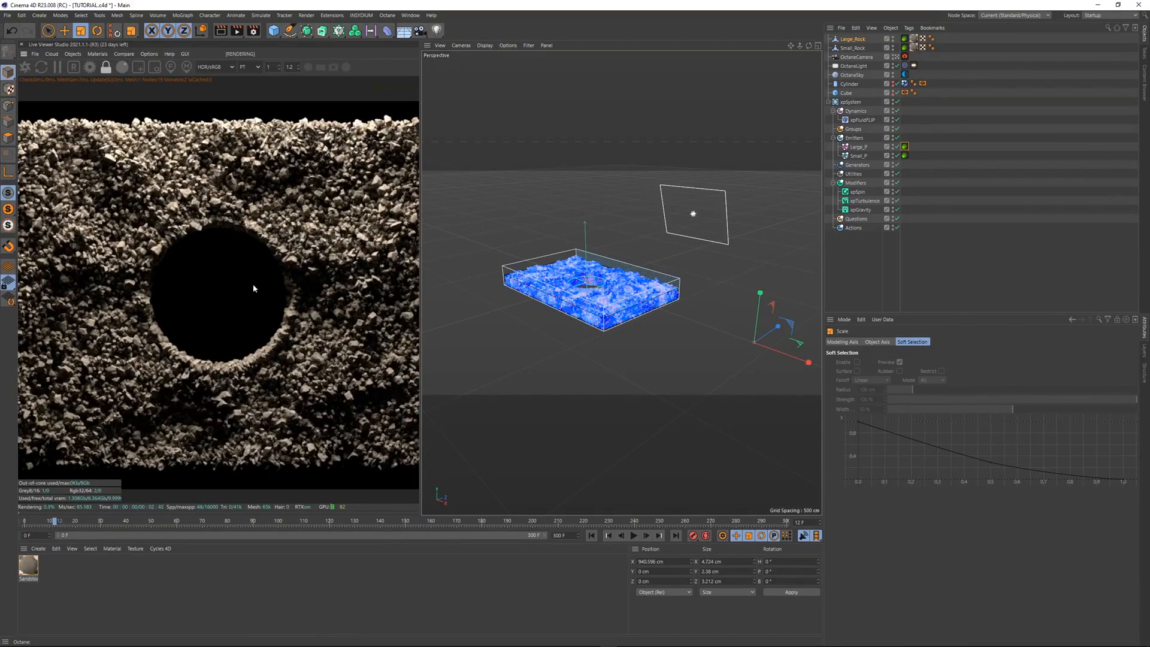
scroll(254, 289, "up", 3)
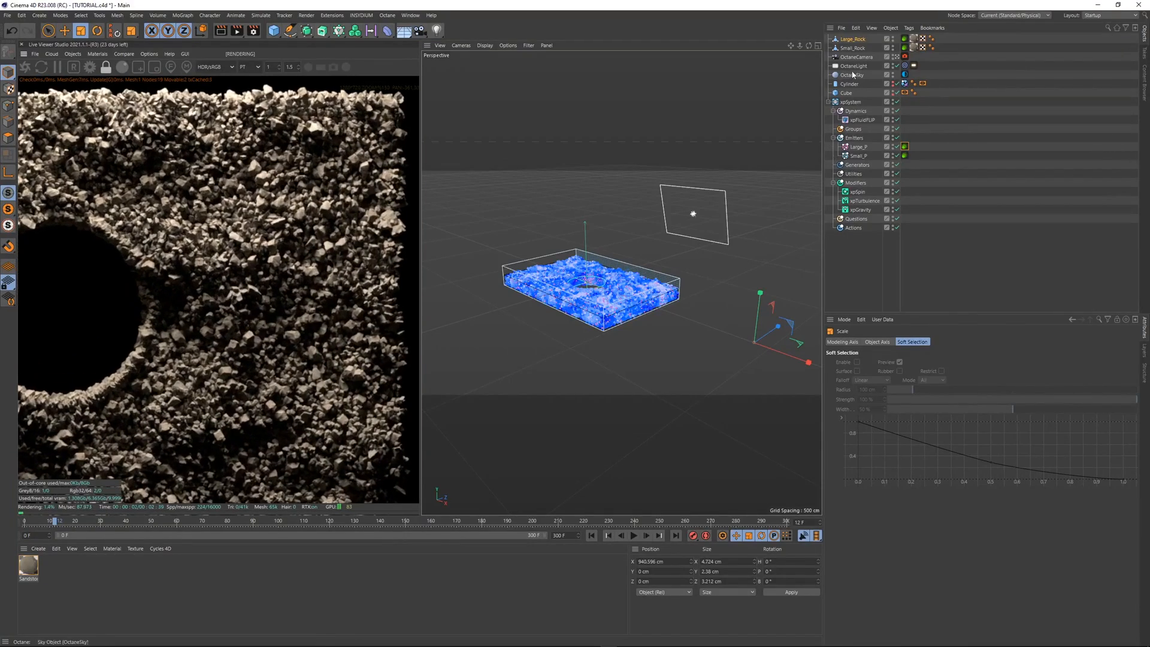
left_click_drag(710, 129, 650, 127)
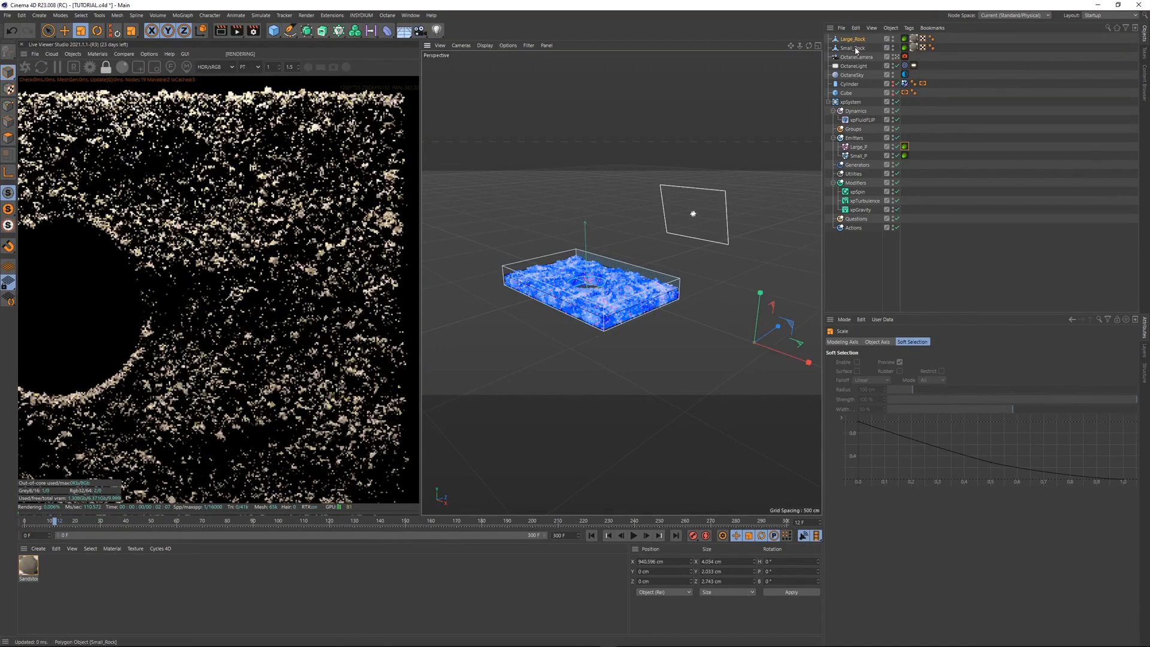
left_click(854, 48)
scroll(198, 277, "down", 2)
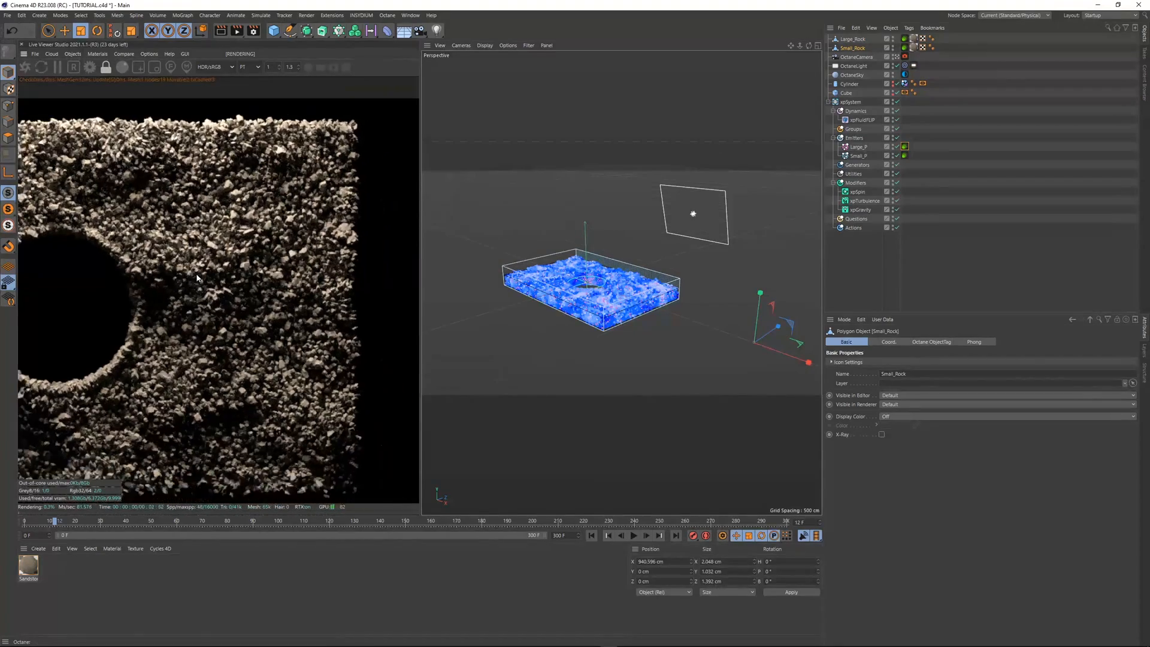
scroll(197, 278, "down", 2)
middle_click_drag(92, 284, 143, 281)
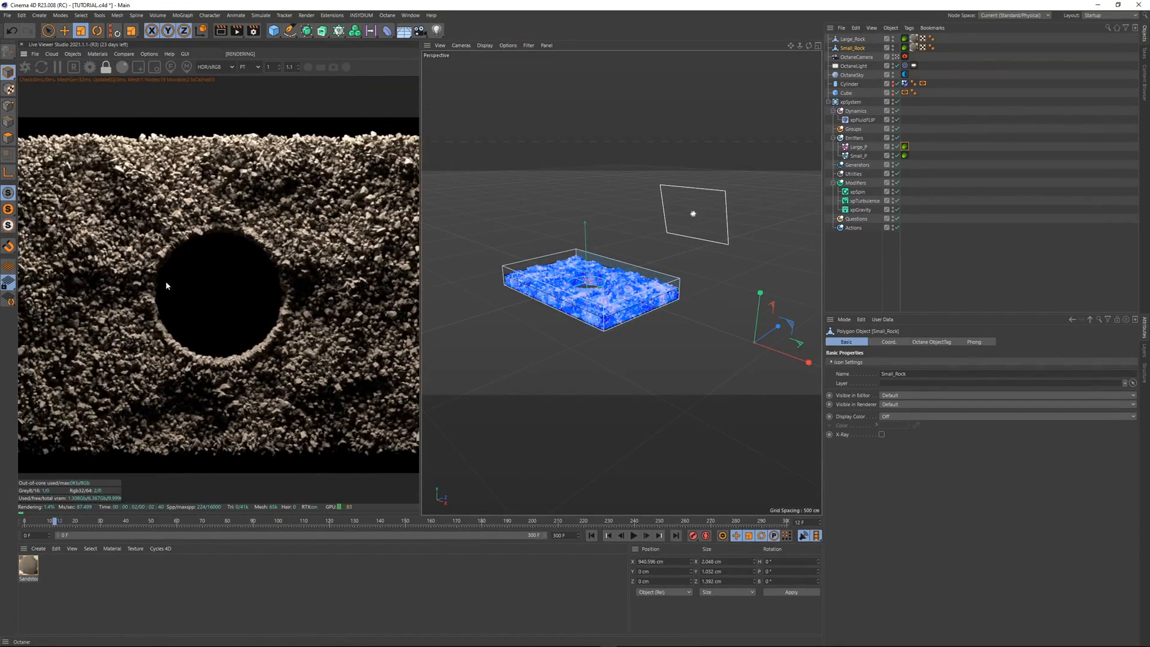
- Scale Small_Rock and Large_Rock down slightly further and deselect them
left_click_drag(695, 129, 640, 129)
left_click(854, 41)
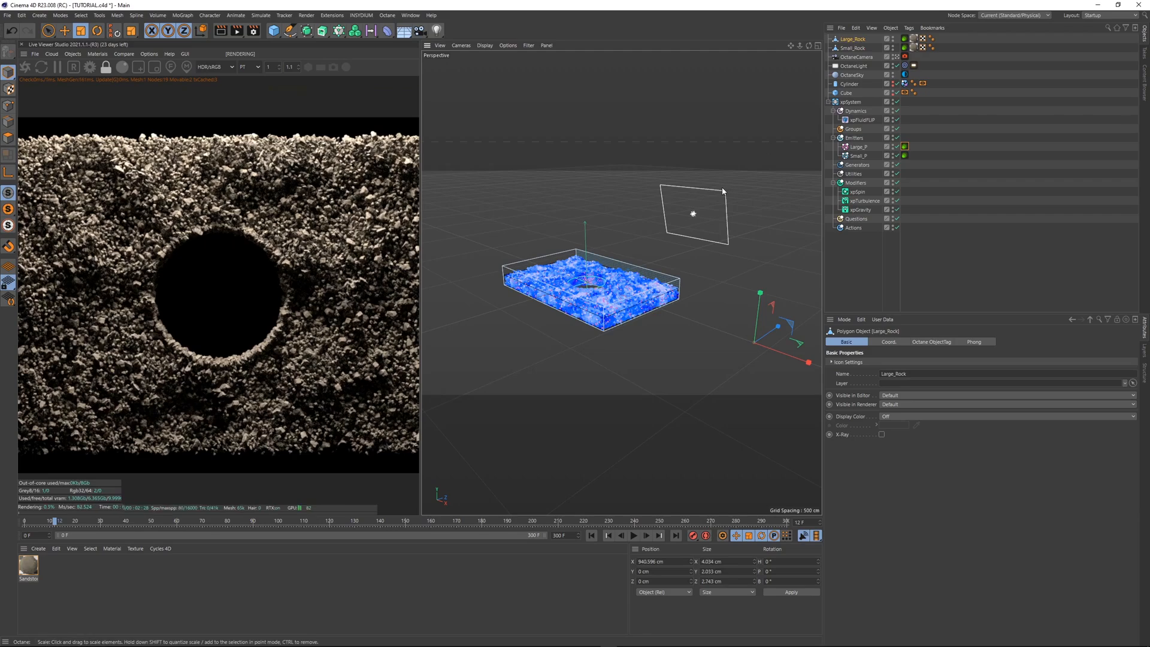
left_click_drag(726, 192, 684, 188)
left_click(958, 108)
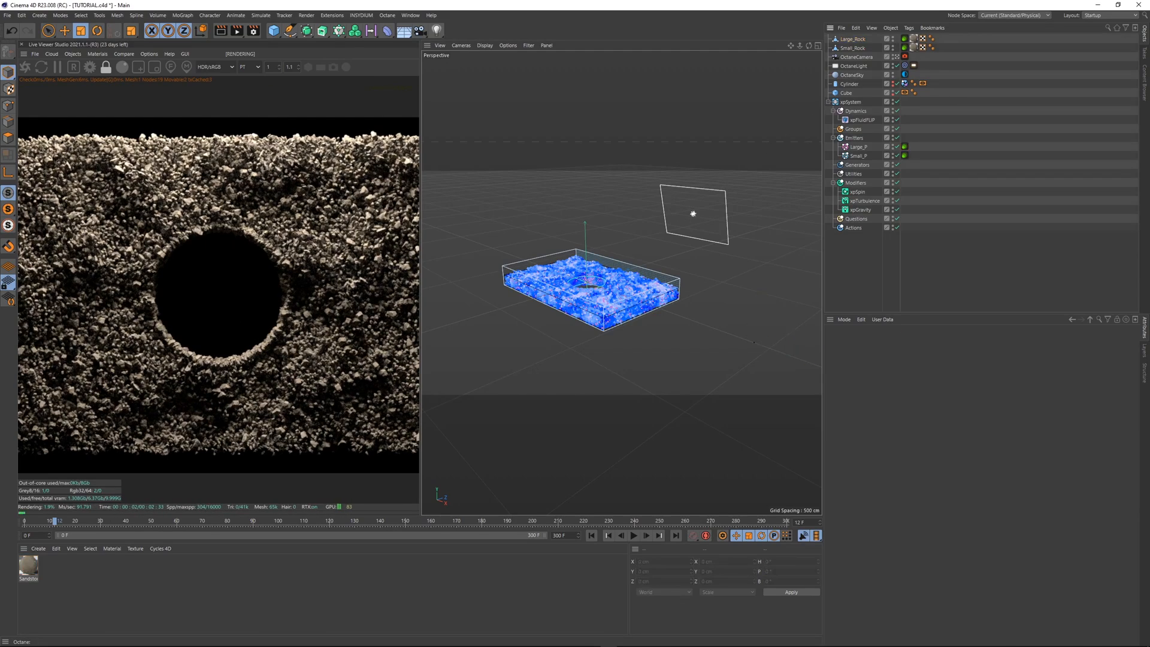
- Switch to Quixel Bridge, find Tundra Rock among the purchased assets and export it to the Cinema 4D scene
left_click(642, 640)
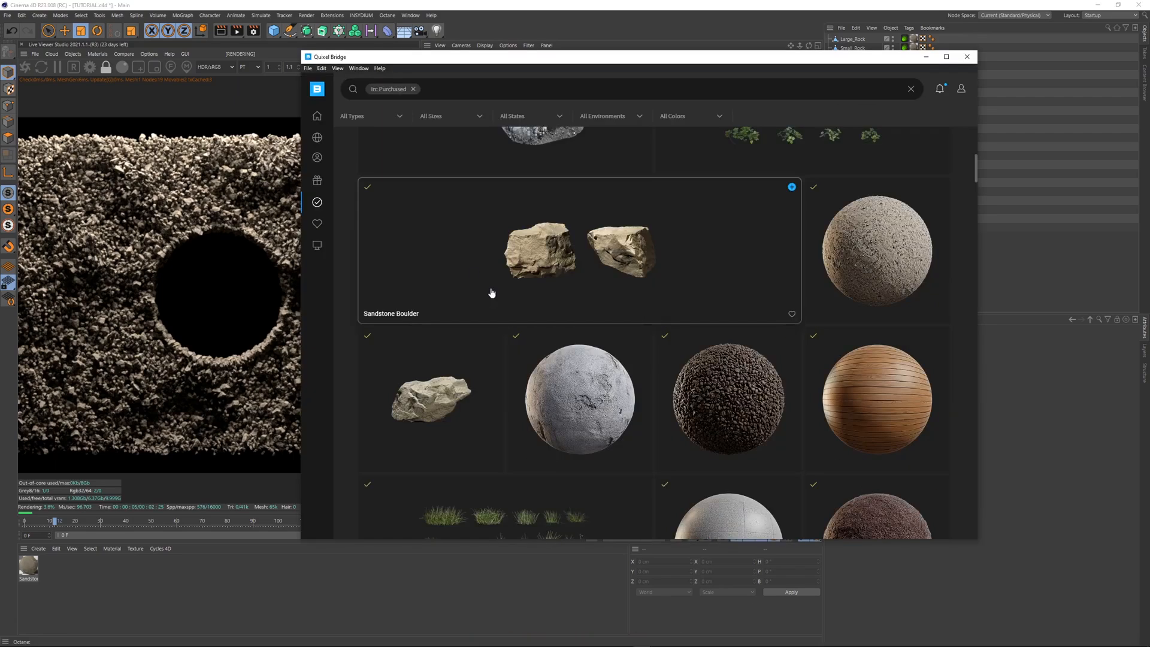
scroll(437, 411, "down", 1)
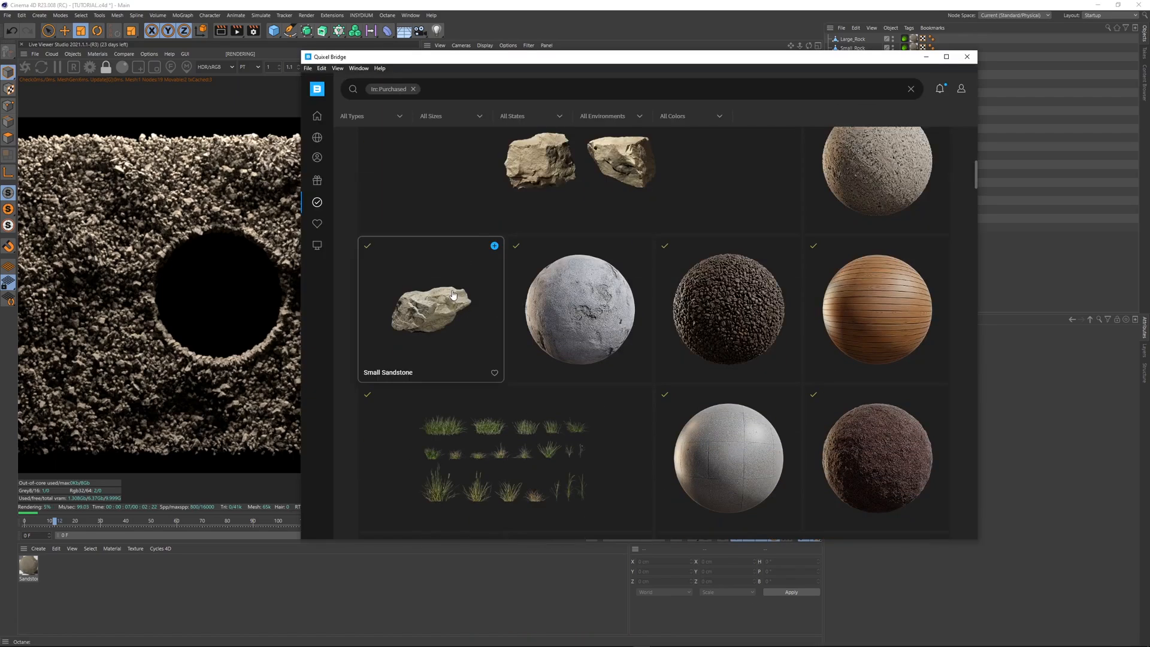
scroll(443, 308, "down", 10)
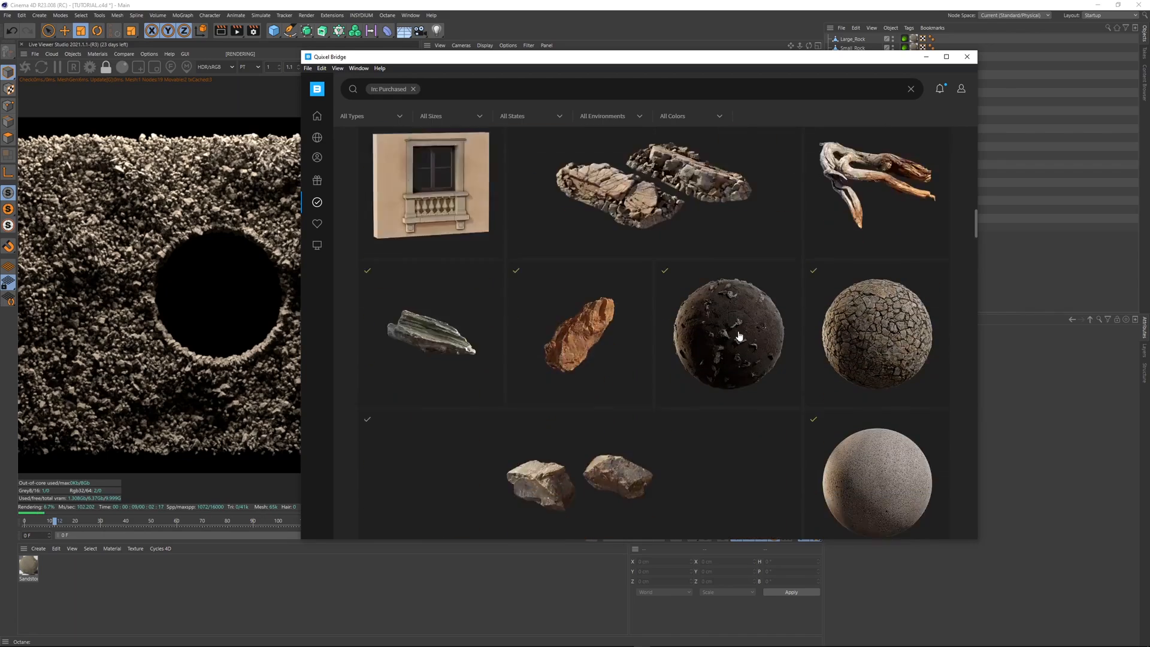
scroll(739, 335, "down", 4)
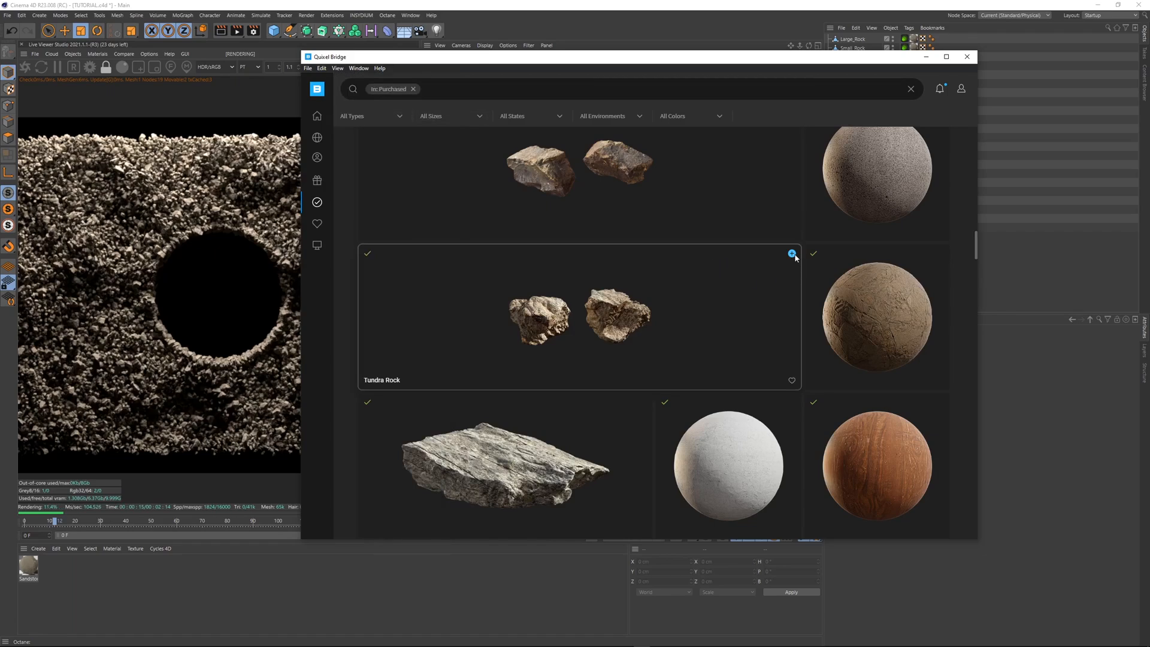
left_click(792, 255)
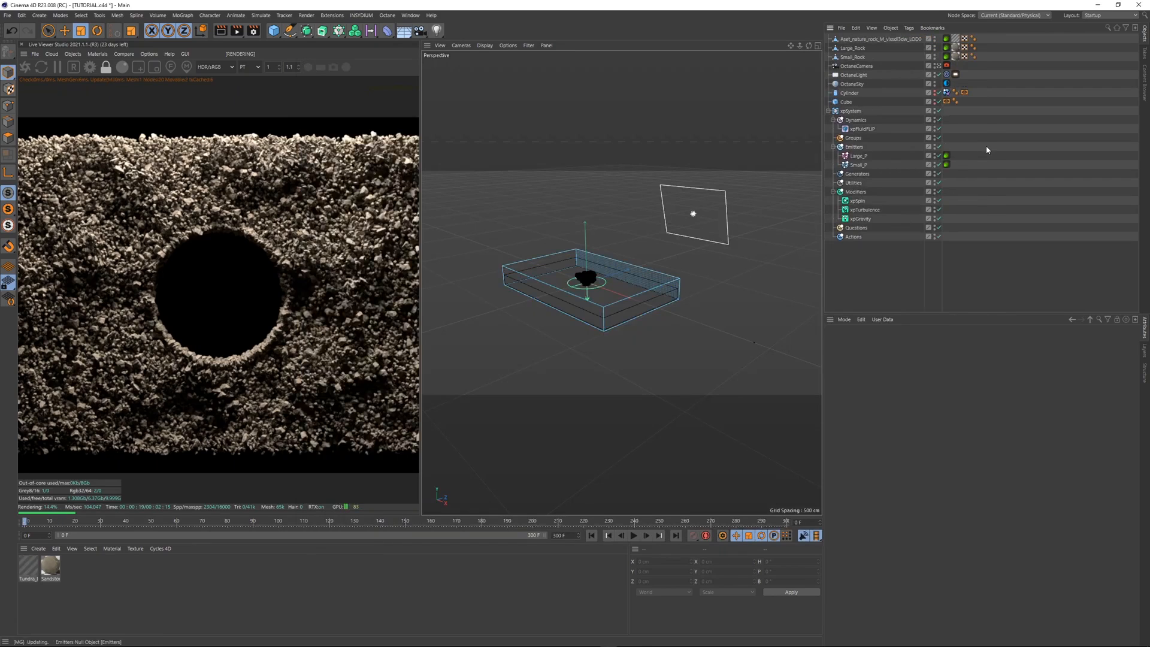
- Inspect the imported Tundra Rock object and its Octane material
left_click(873, 39)
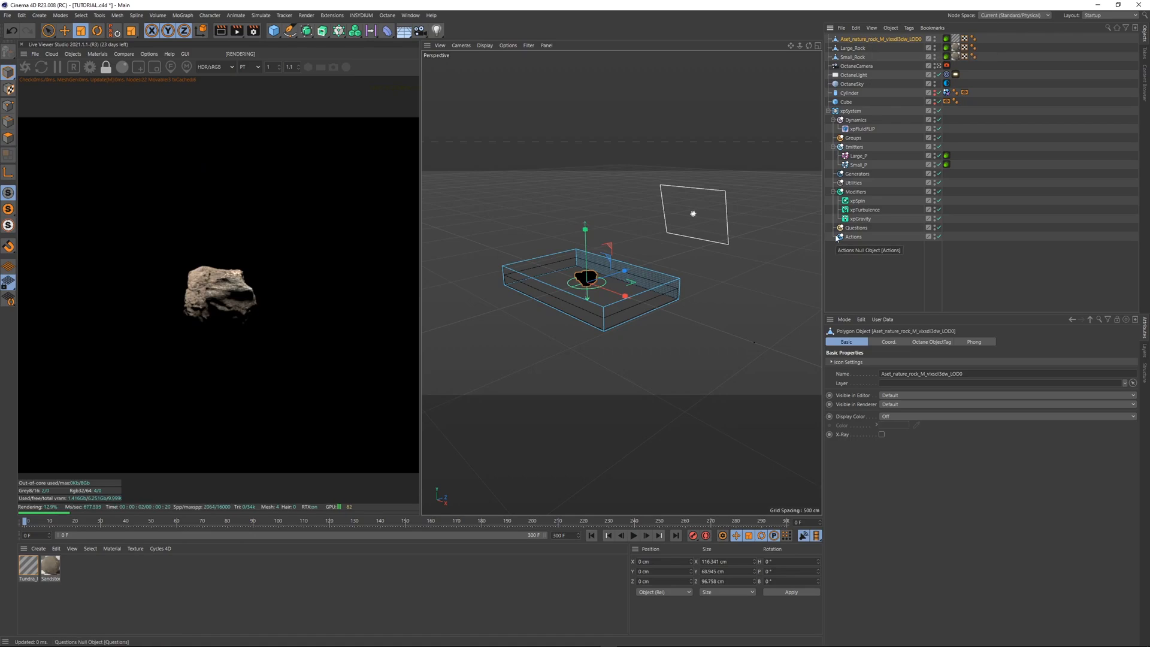
left_click(1038, 78)
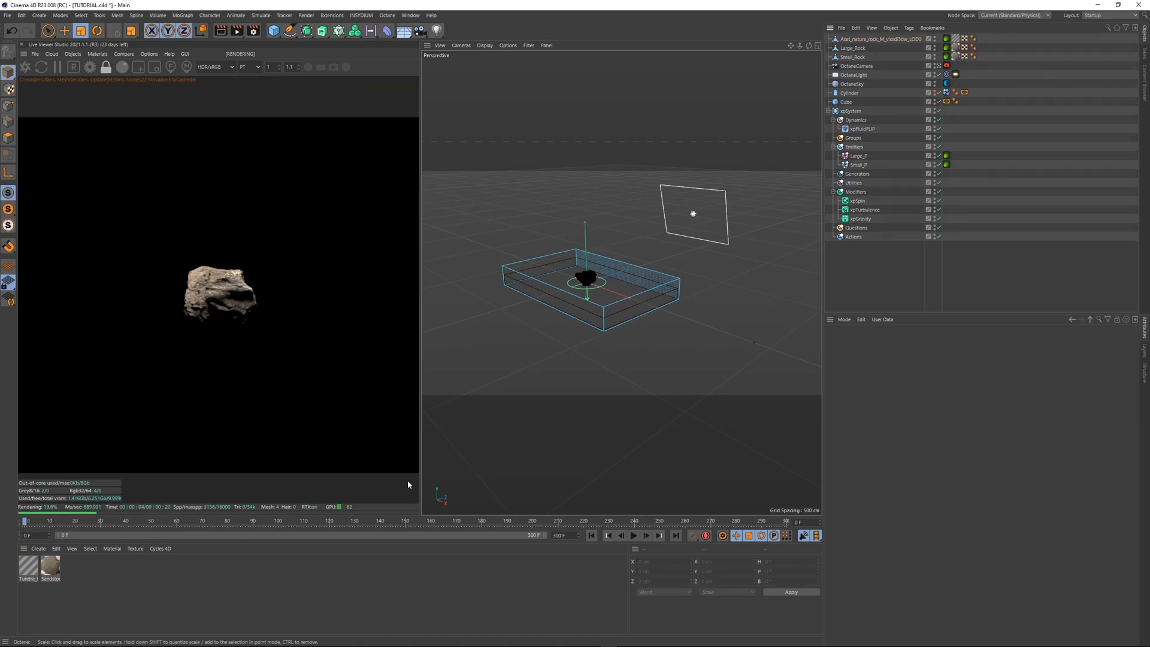
left_click(29, 566)
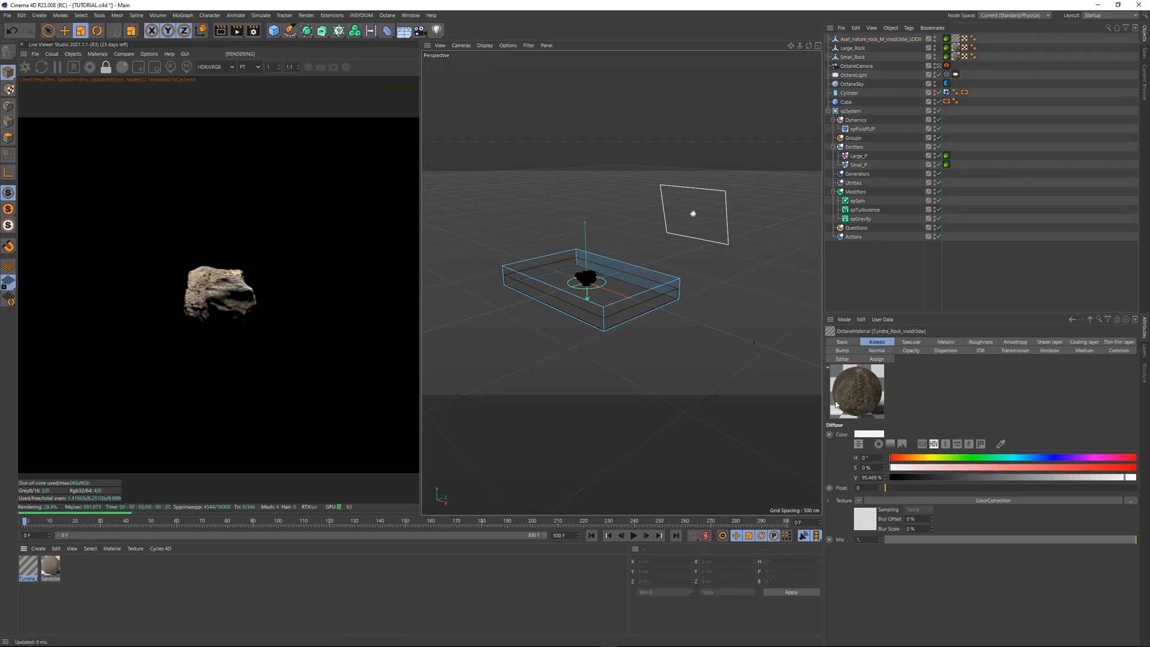
left_click(75, 575)
- Scale the imported Tundra rock down to about 5.82 cm wide and move it along X to about 802 cm, clear of the fluid box
left_click(858, 40)
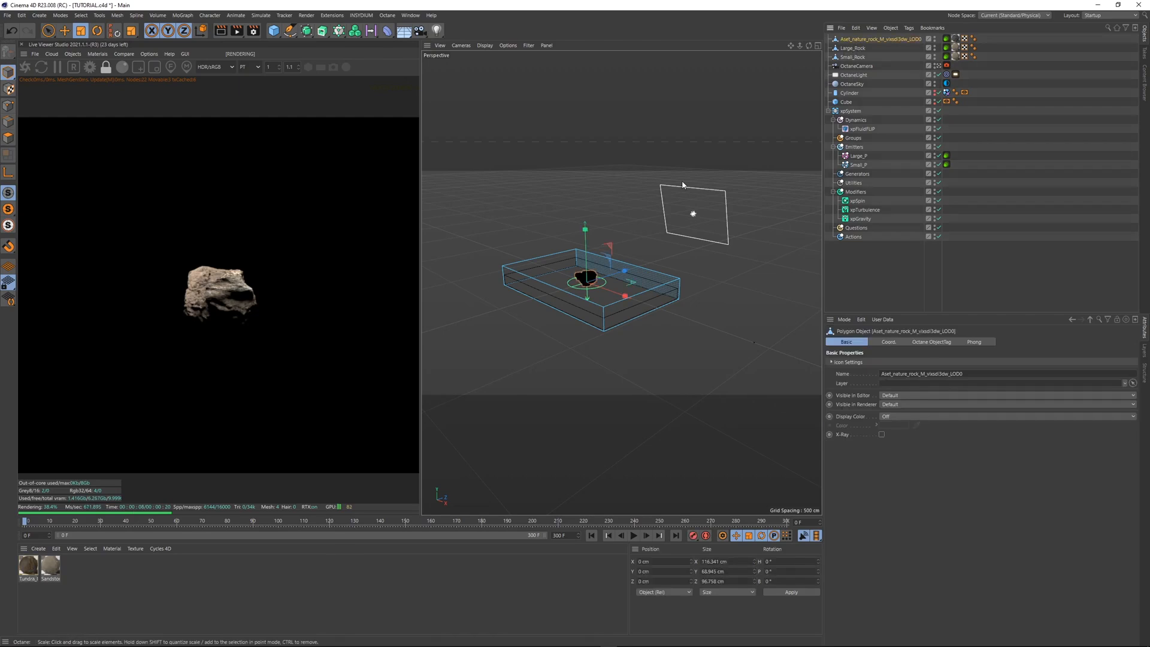
key("t")
left_click_drag(714, 244, 342, 267)
key("e")
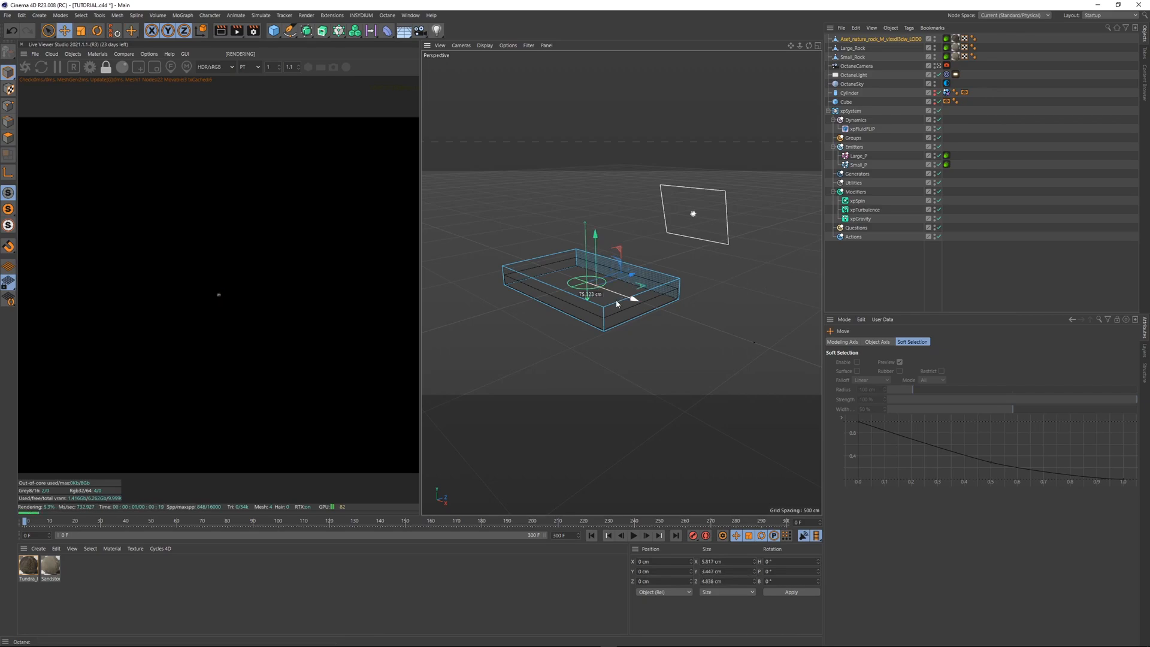
left_click_drag(618, 302, 732, 338)
left_click(1082, 143)
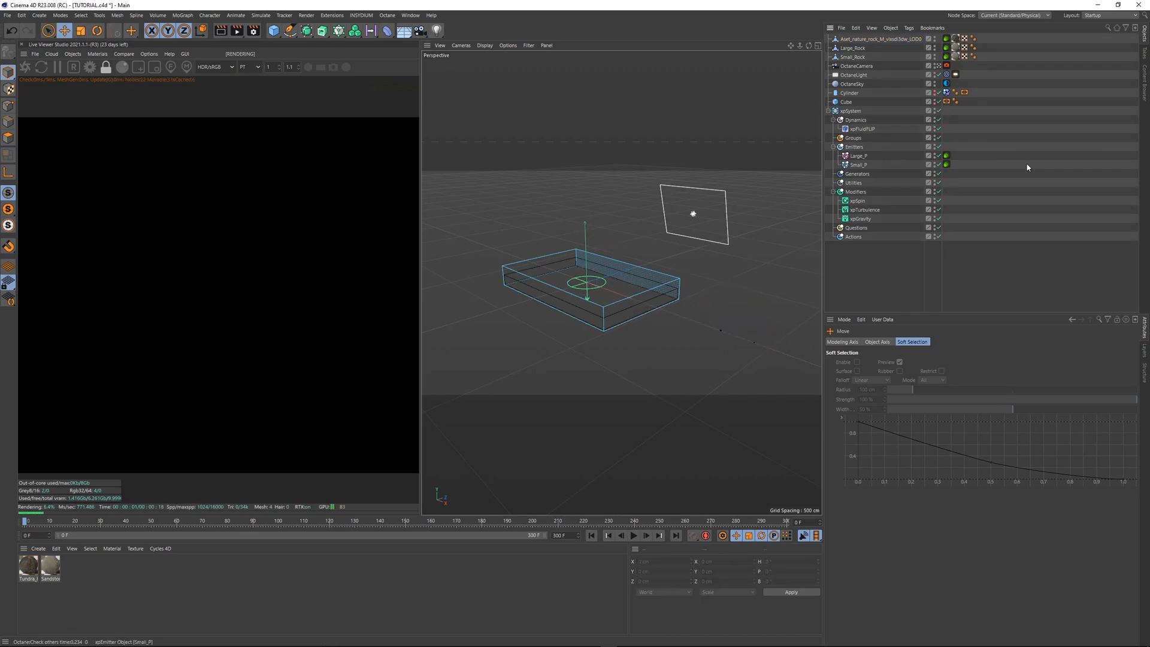
- Assign the Tundra rock as the particle geometry in Small_P's Octane Object tag and play a few frames of the simulation
left_click(946, 164)
left_click_drag(872, 40, 903, 400)
left_click(1011, 129)
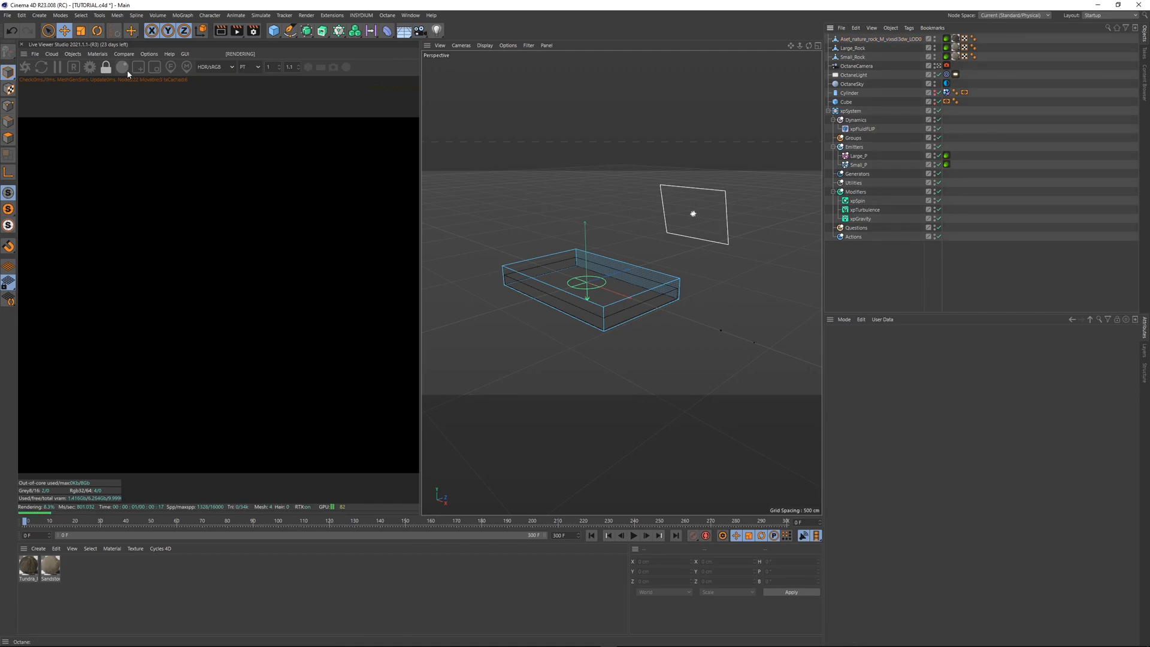
left_click(106, 68)
left_click(105, 69)
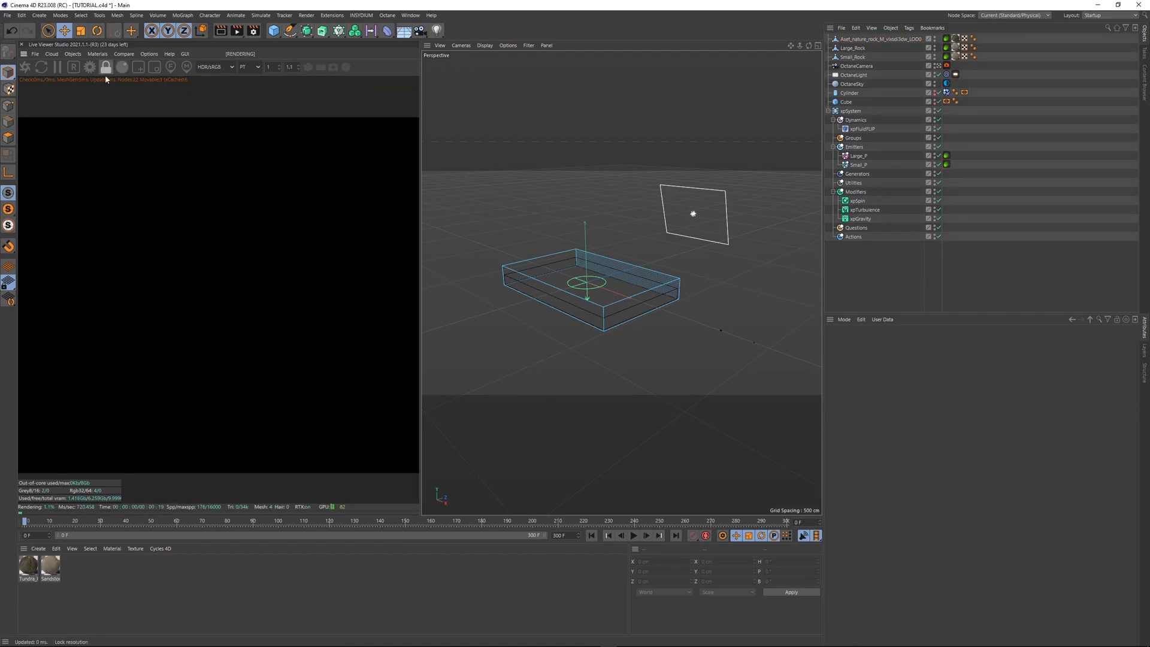
left_click(634, 535)
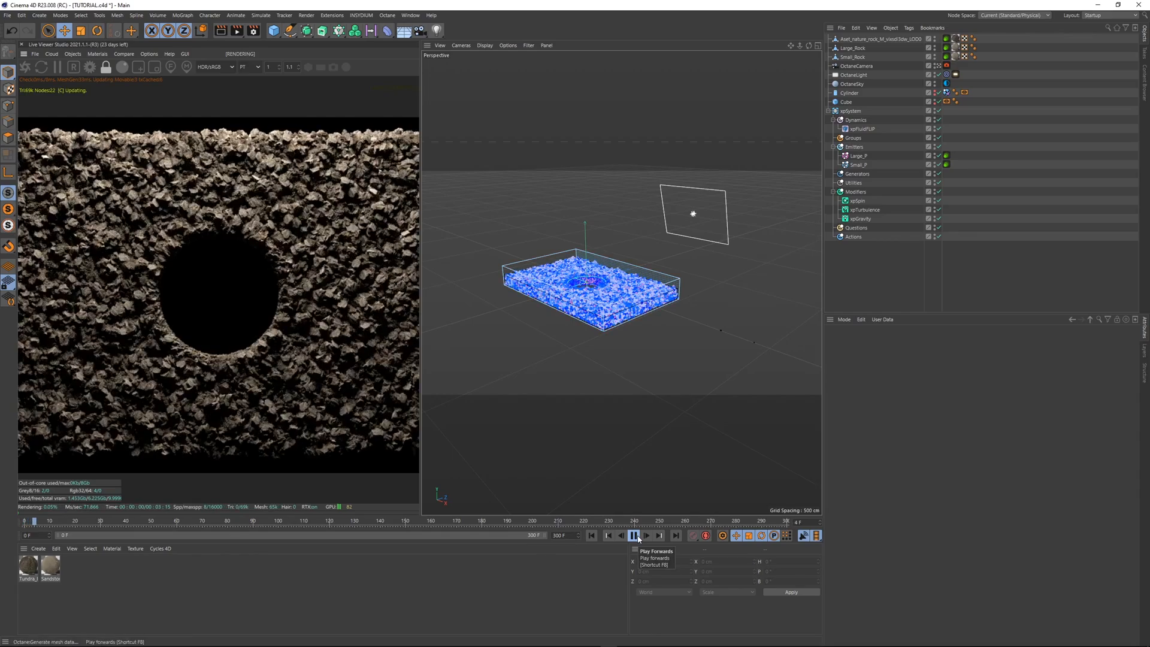
- Scale the Tundra rock down to about 1.73 cm wide and examine the rock surface in the live render
left_click(871, 38)
key("t")
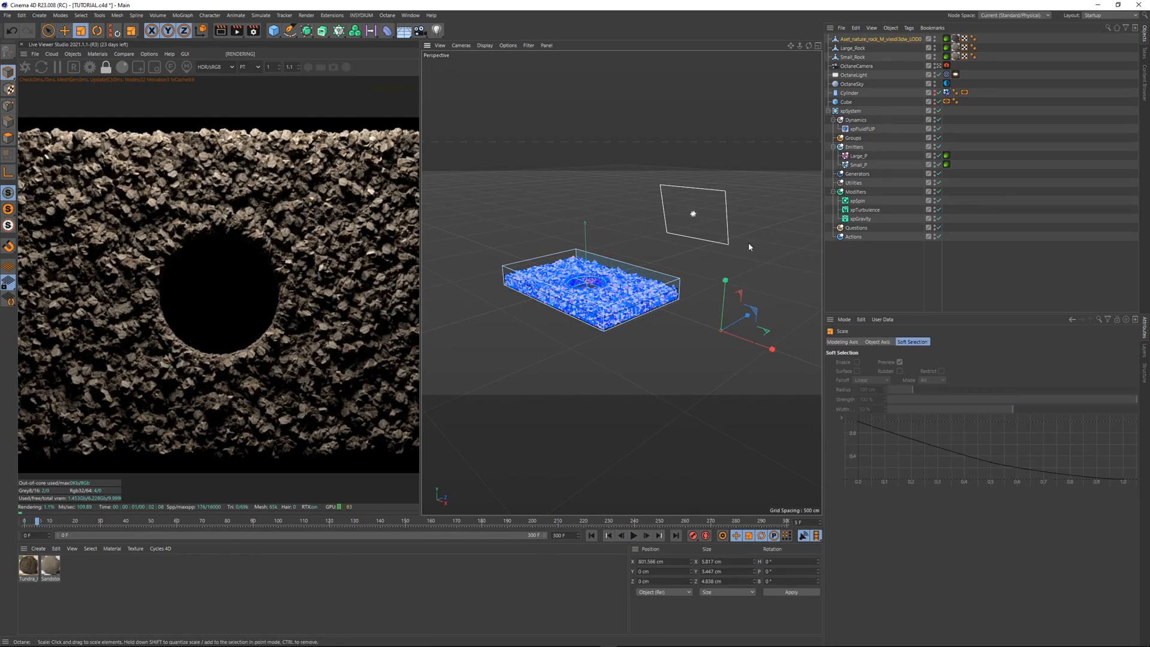
left_click_drag(729, 217, 564, 236)
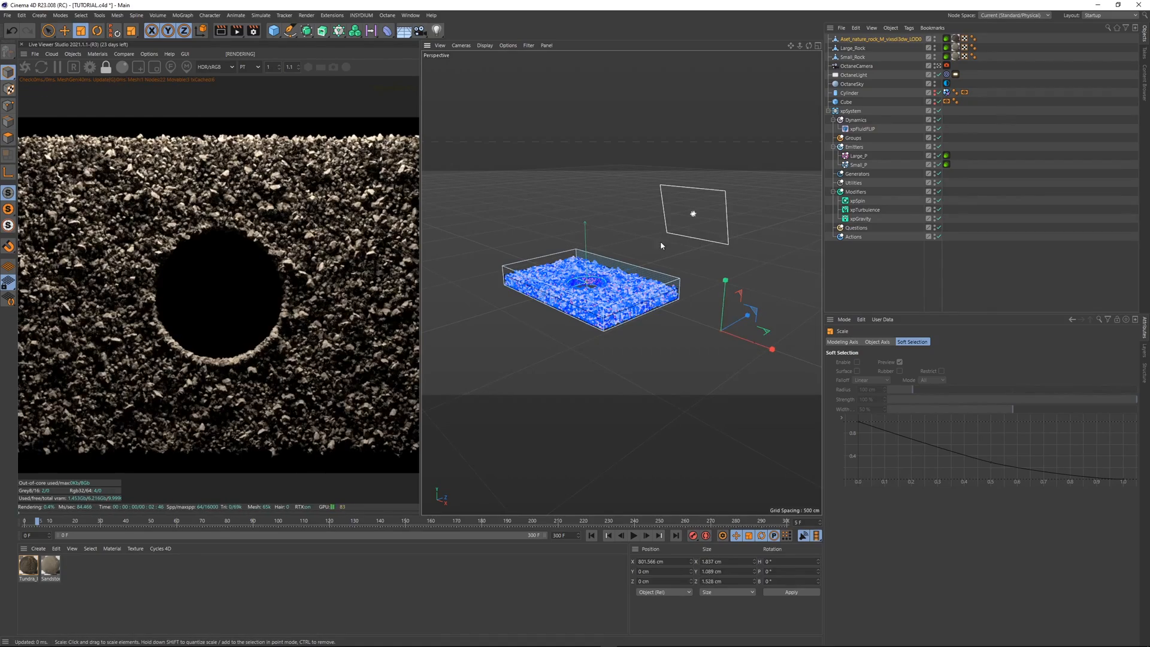
left_click_drag(648, 210, 686, 221)
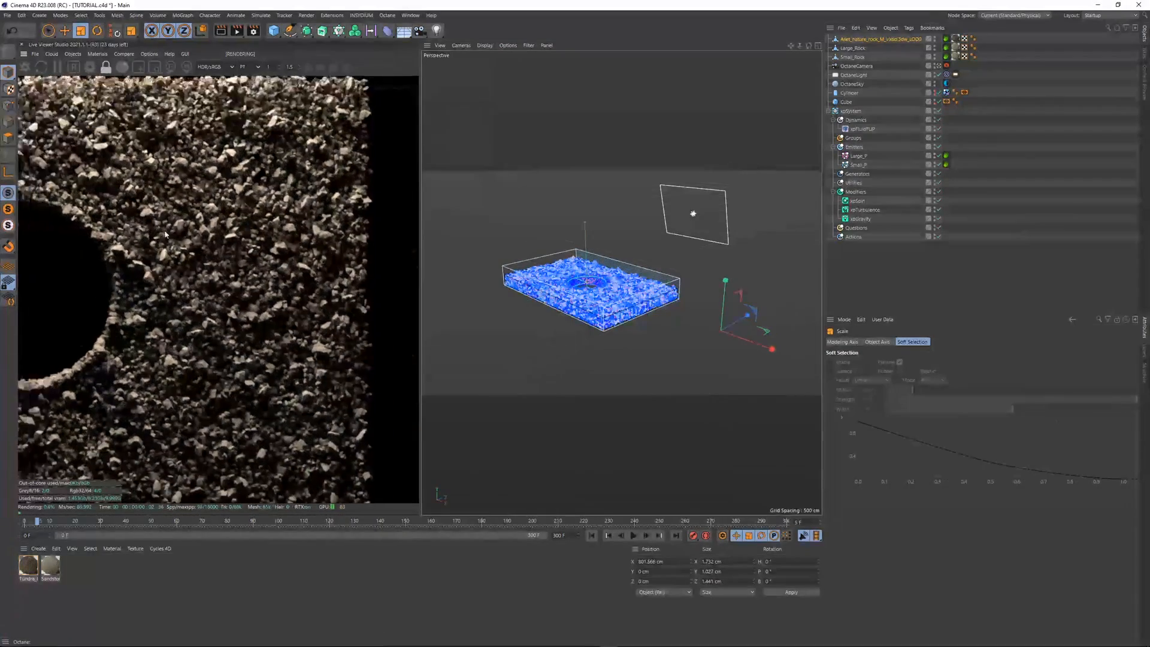
right_click_drag(165, 234, 384, 243)
left_click(322, 252)
scroll(325, 252, "down", 2)
right_click_drag(358, 293, 296, 268)
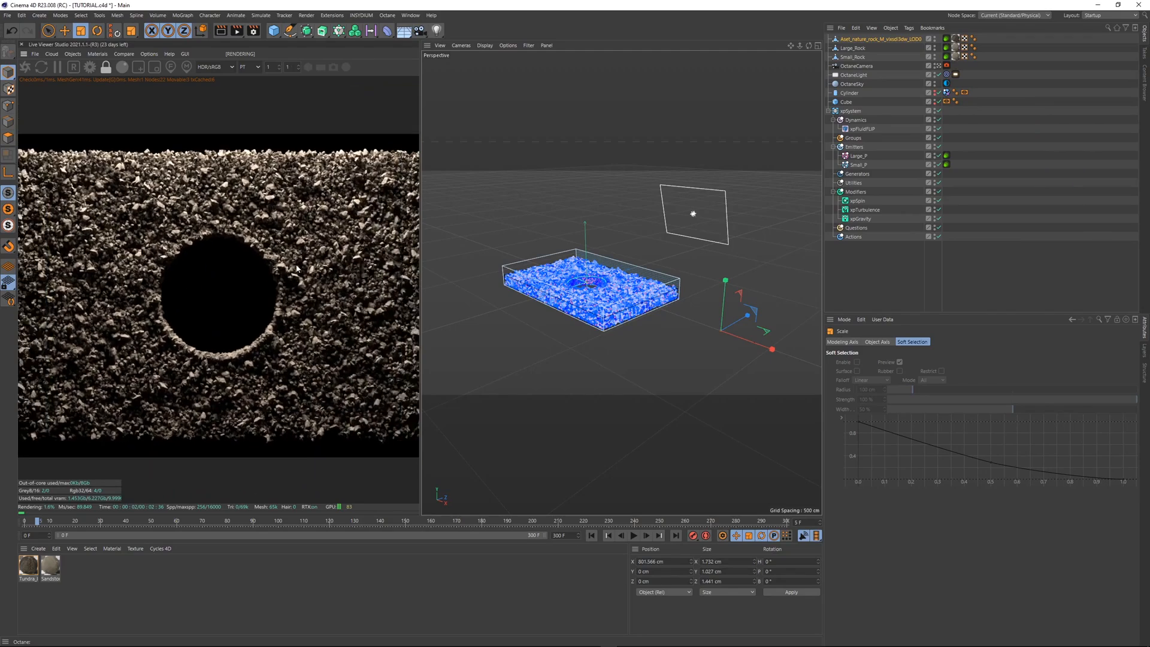
scroll(297, 267, "down", 1)
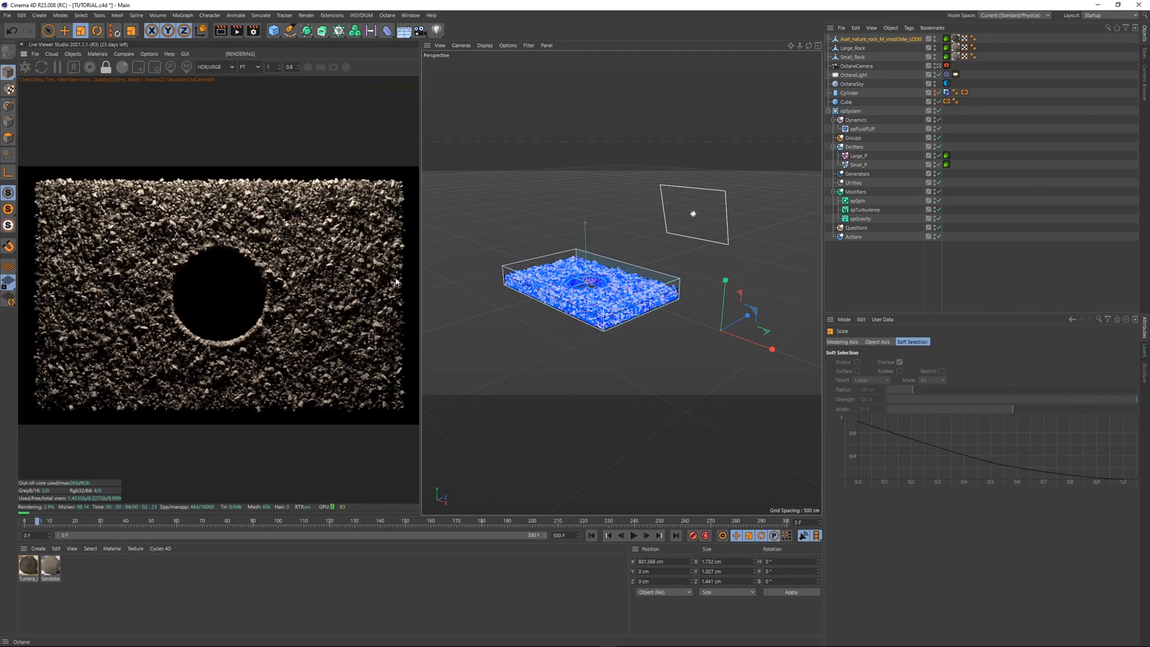
- Scale Large_Rock down to about 3 cm wide and pause the live render
left_click(853, 48)
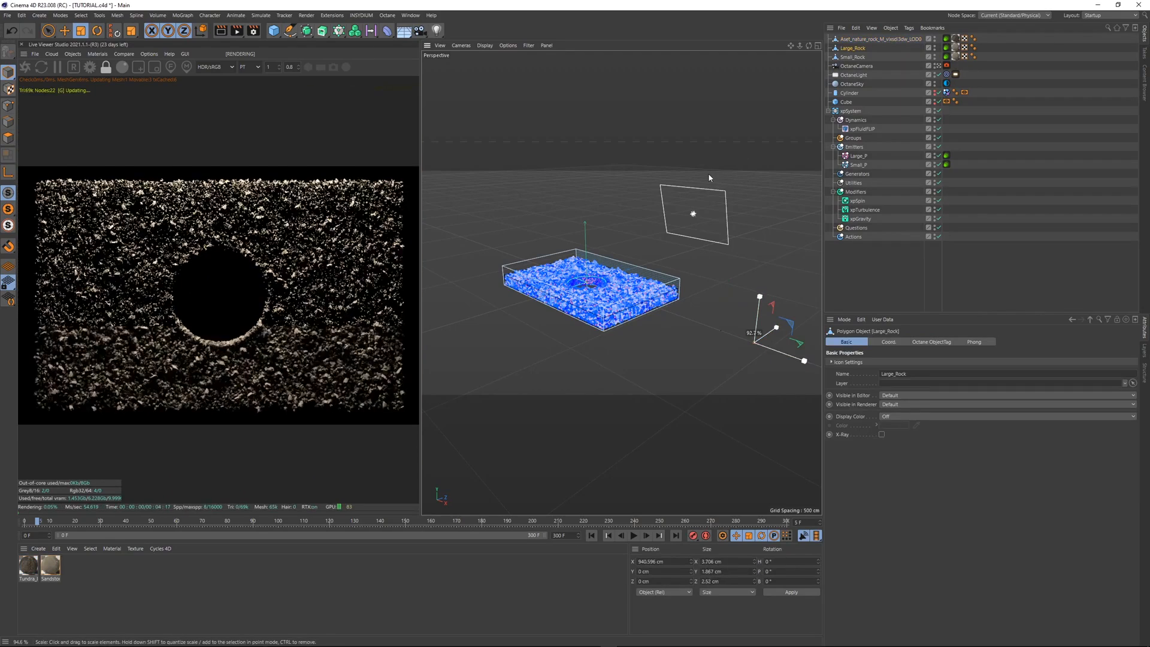
left_click_drag(709, 178, 752, 192)
left_click(58, 68)
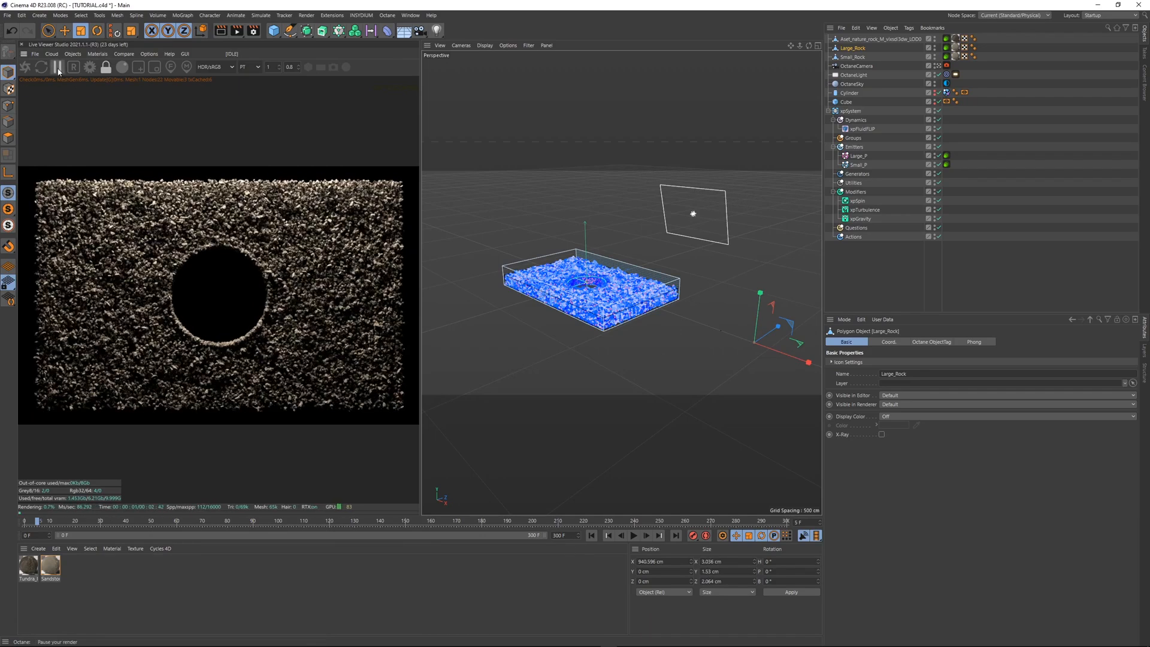
- Set the xpTurbulence strength to 28 and replay the simulation from the start to about frame 59
left_click(634, 535)
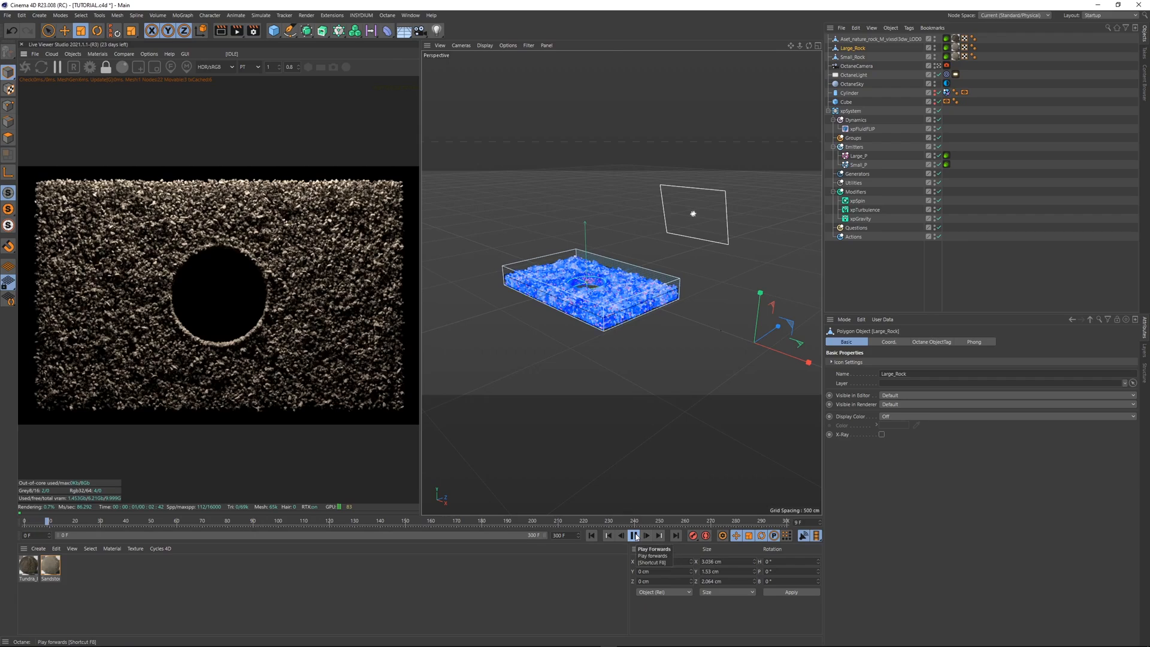
left_click(863, 215)
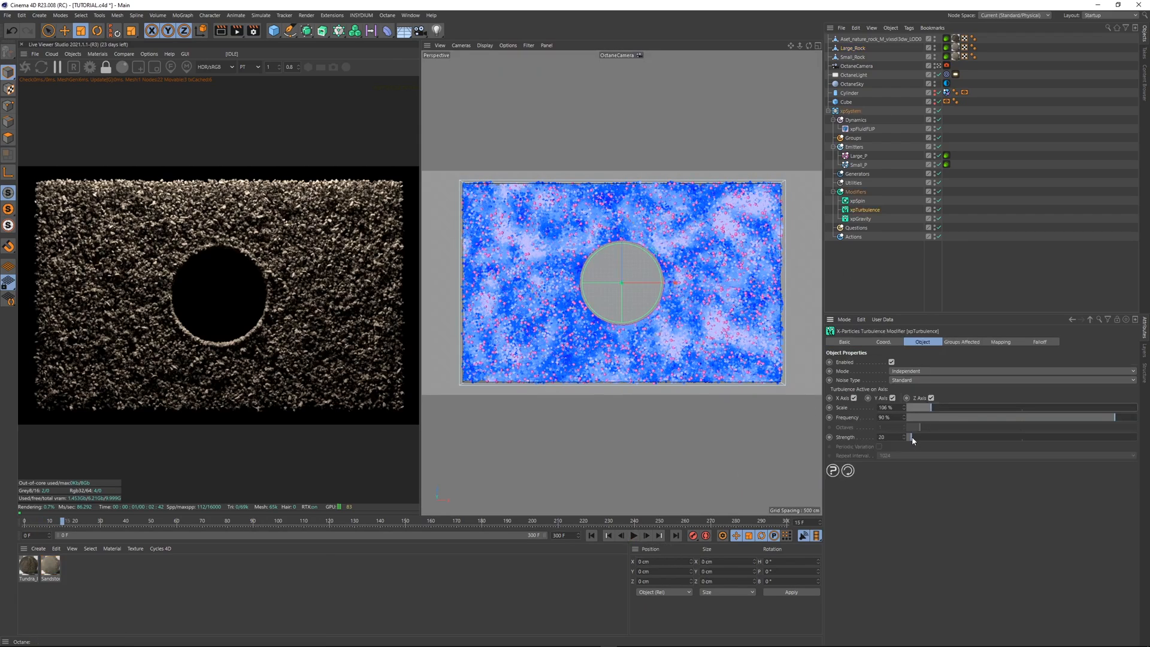
key("shift+f")
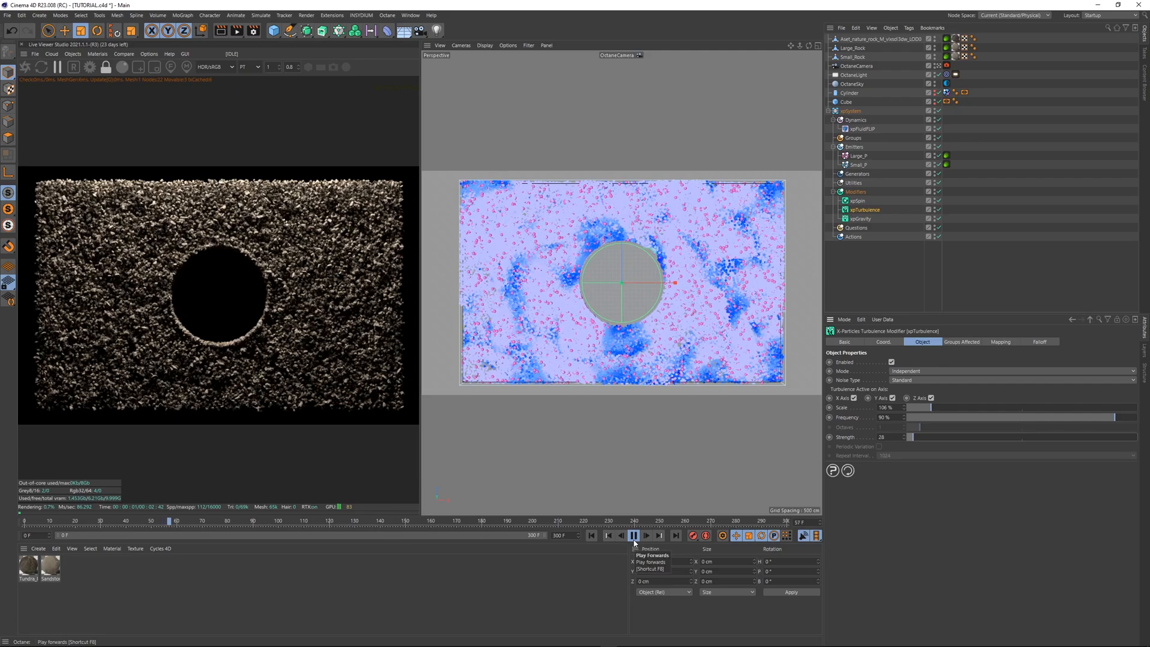
left_click(634, 541)
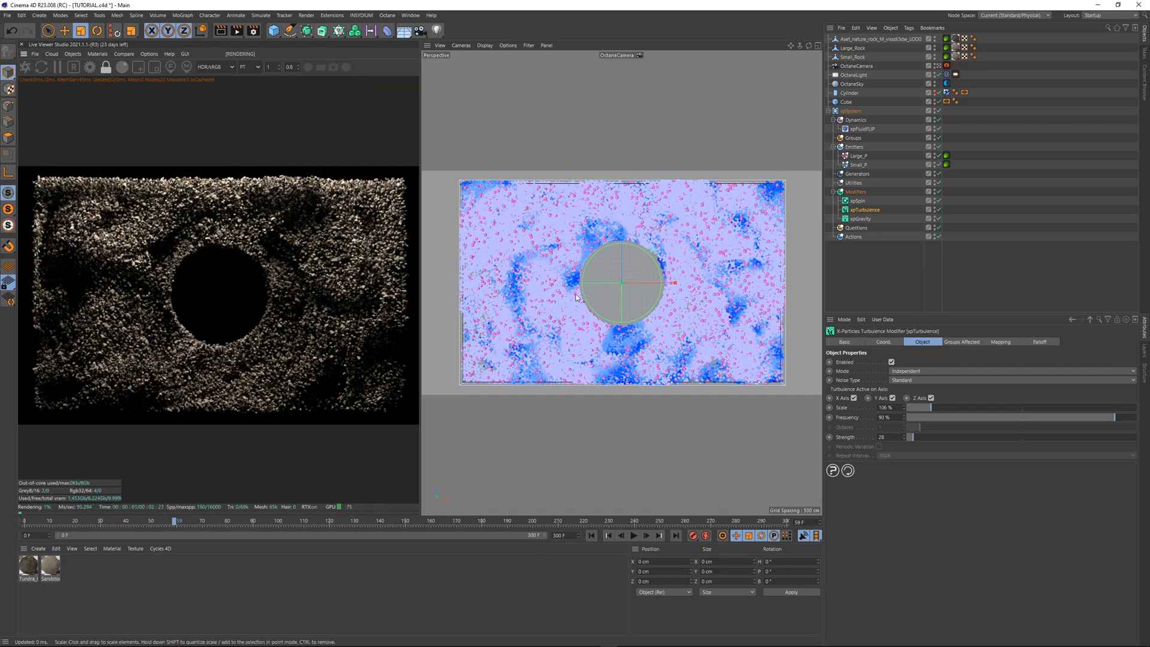
- Set the OctaneLight's power to 1000 and load an Octane FalloffMap as its distribution texture
left_click(956, 74)
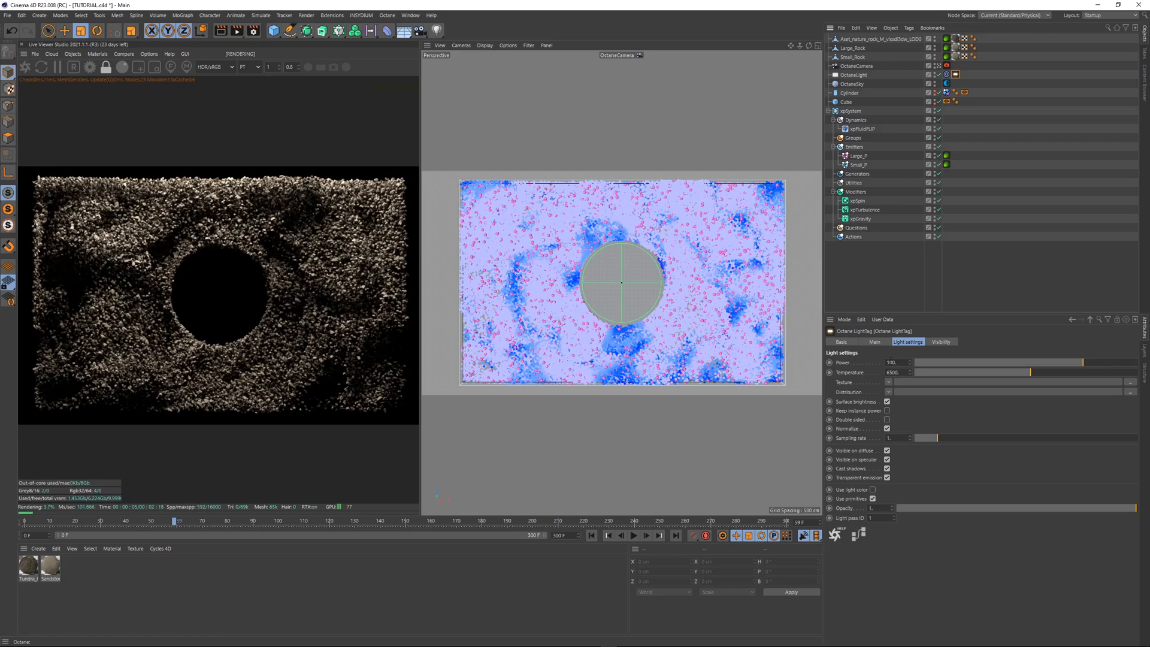
key("Return")
left_click(889, 392)
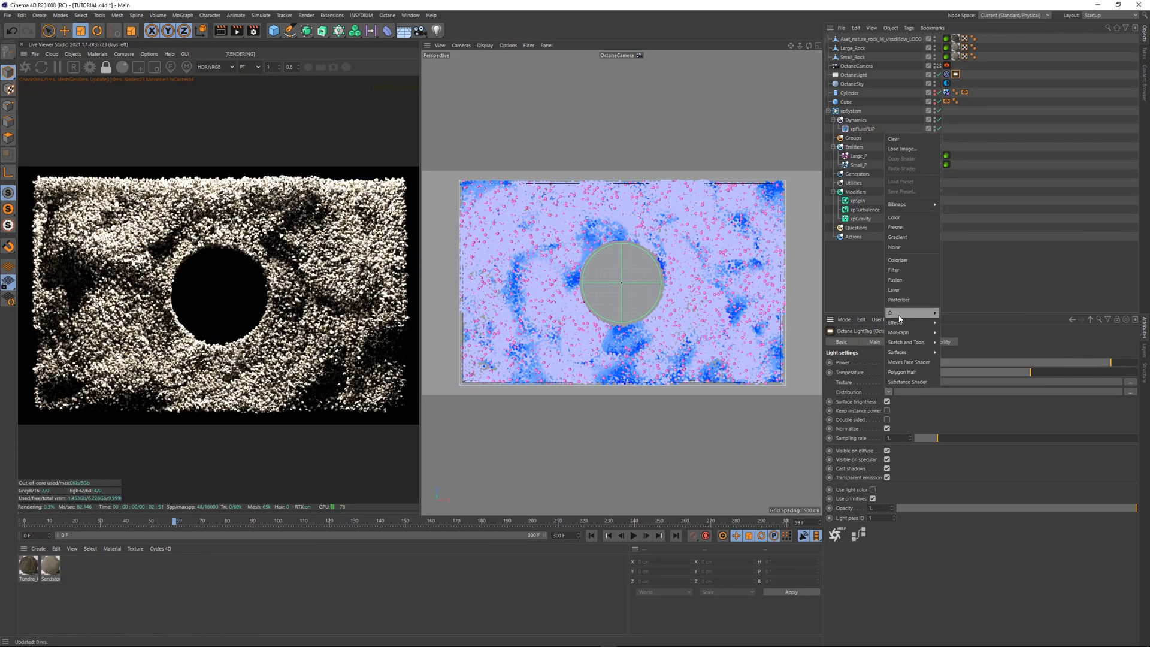
mouse_move(900, 318)
mouse_move(969, 319)
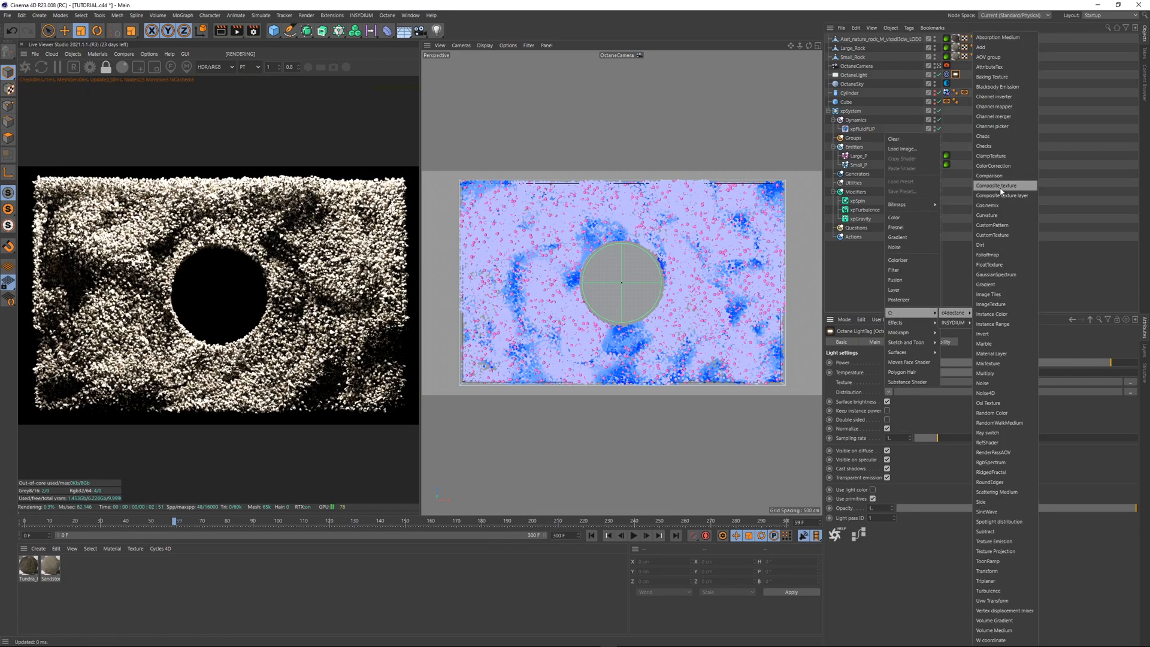
left_click(989, 255)
- Change the mode of the light's falloff map and edit the light's sampling rate
left_click(899, 407)
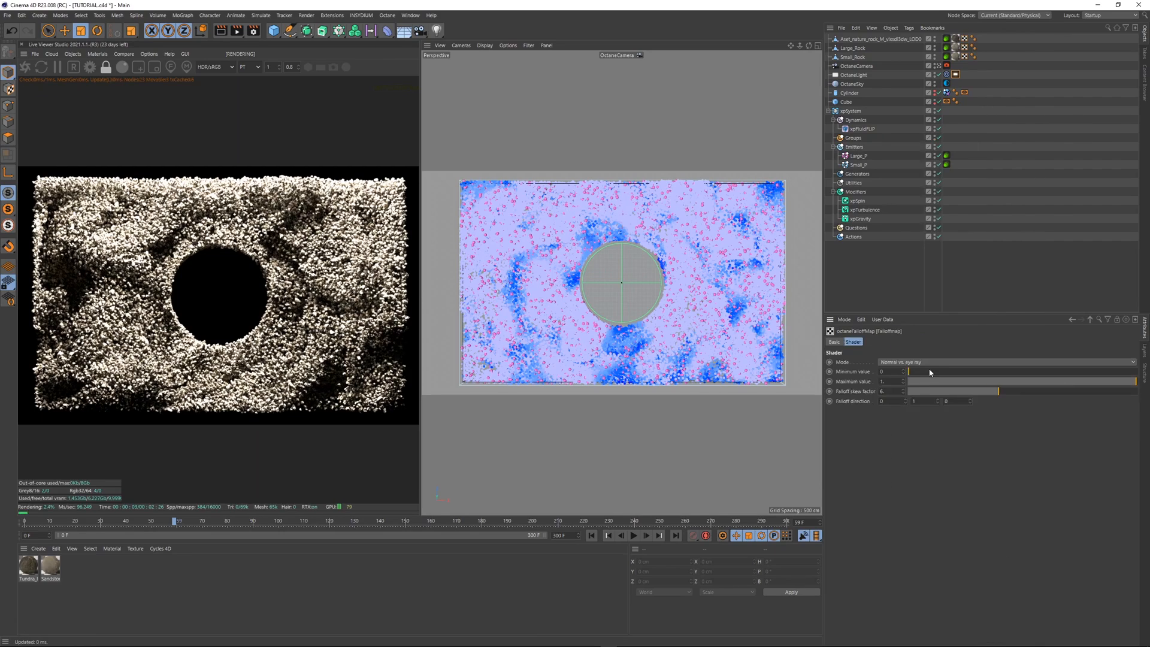
left_click(929, 362)
left_click(940, 385)
left_click(1090, 321)
left_click(1036, 252)
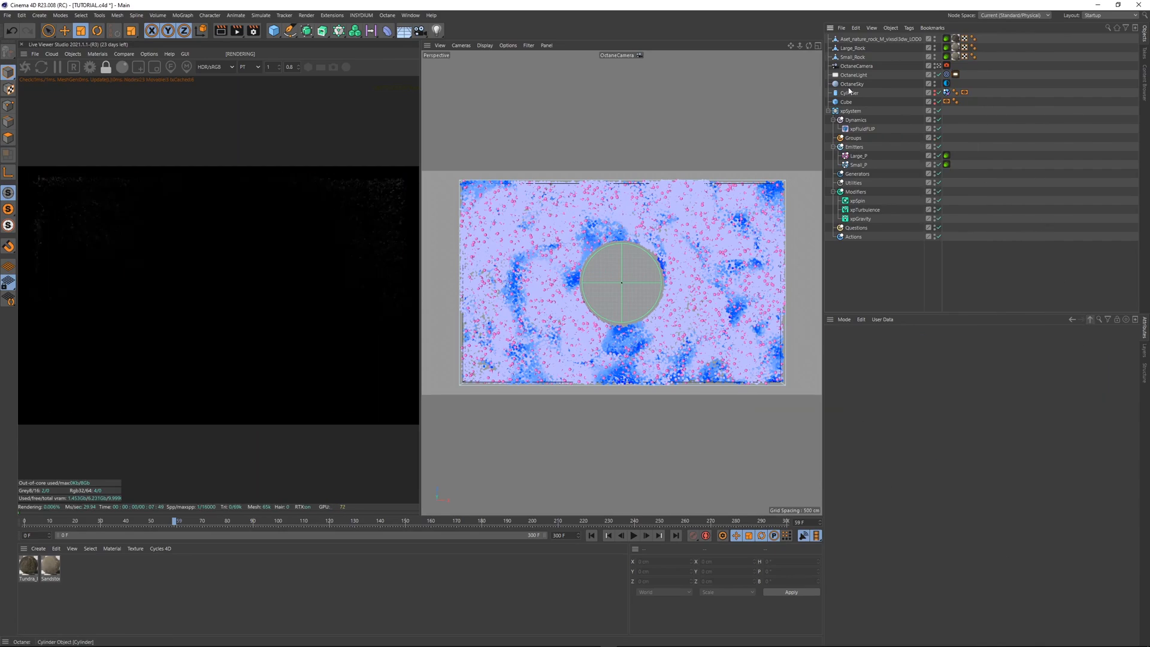
left_click(956, 74)
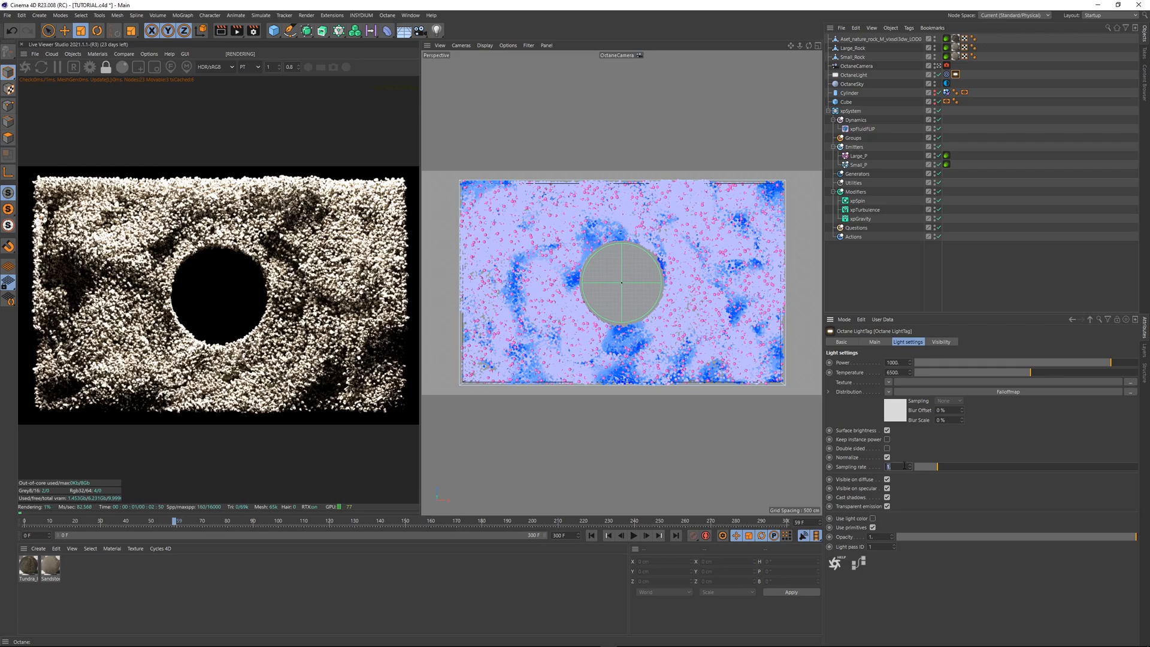
key("Return")
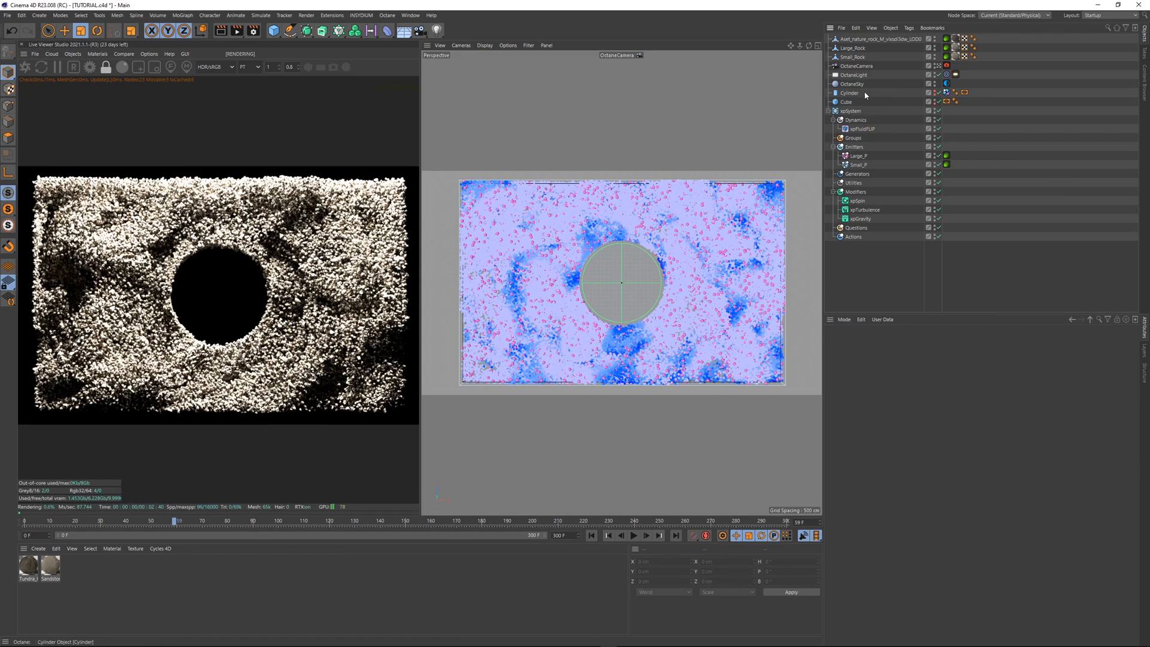
- Leave the camera view and move OctaneLight farther back and higher, to about Y 330 cm and Z 1564 cm
left_click(859, 76)
left_click(939, 66)
mouse_move(604, 301)
left_mouse_down("alt")
mouse_move(569, 289)
mouse_move(590, 319)
left_mouse_up("alt")
scroll(590, 319, "down", 5)
middle_click_drag(590, 319, 557, 325, "alt")
key("e")
key("w")
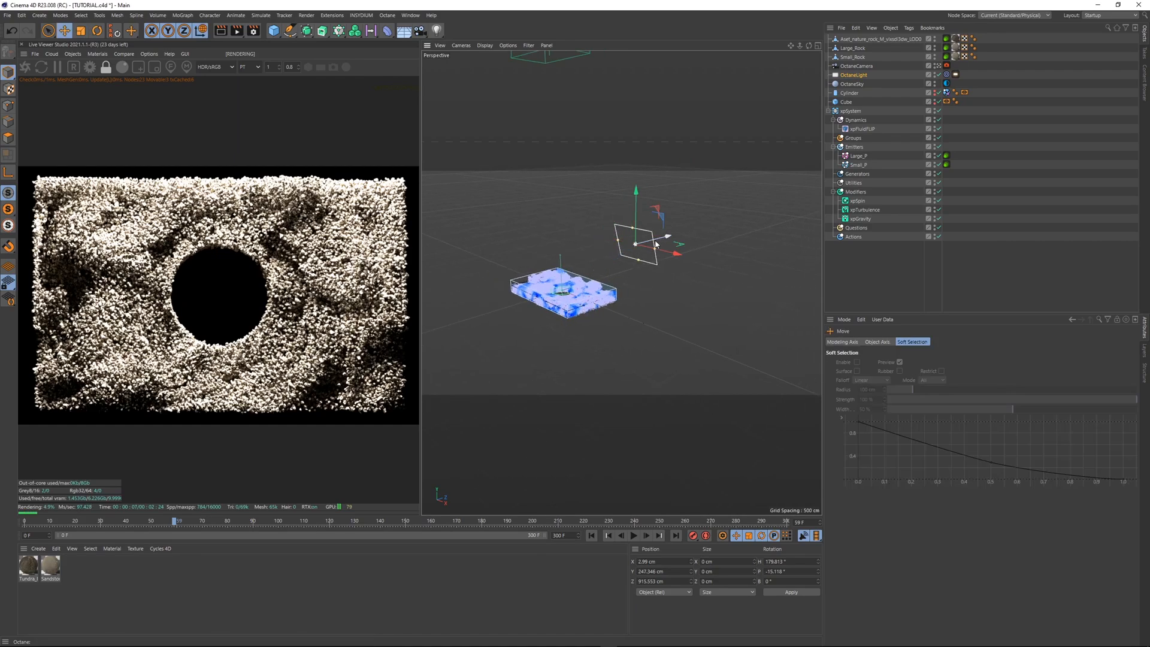
left_click_drag(657, 243, 689, 228)
left_click_drag(692, 228, 678, 195)
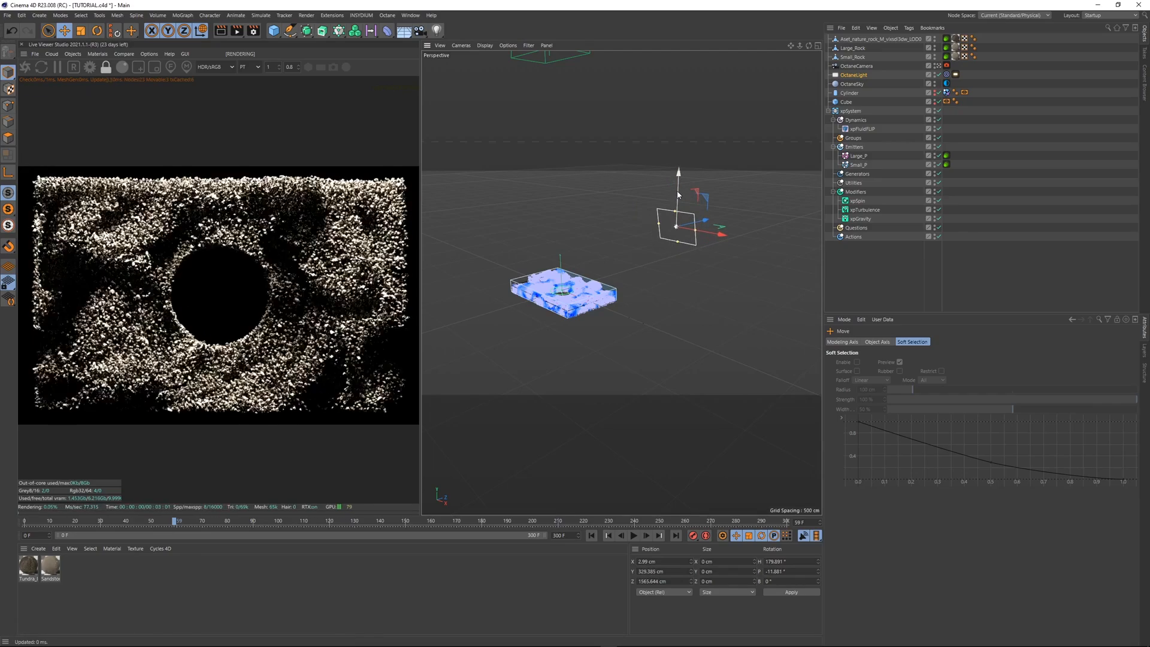
left_click(1054, 127)
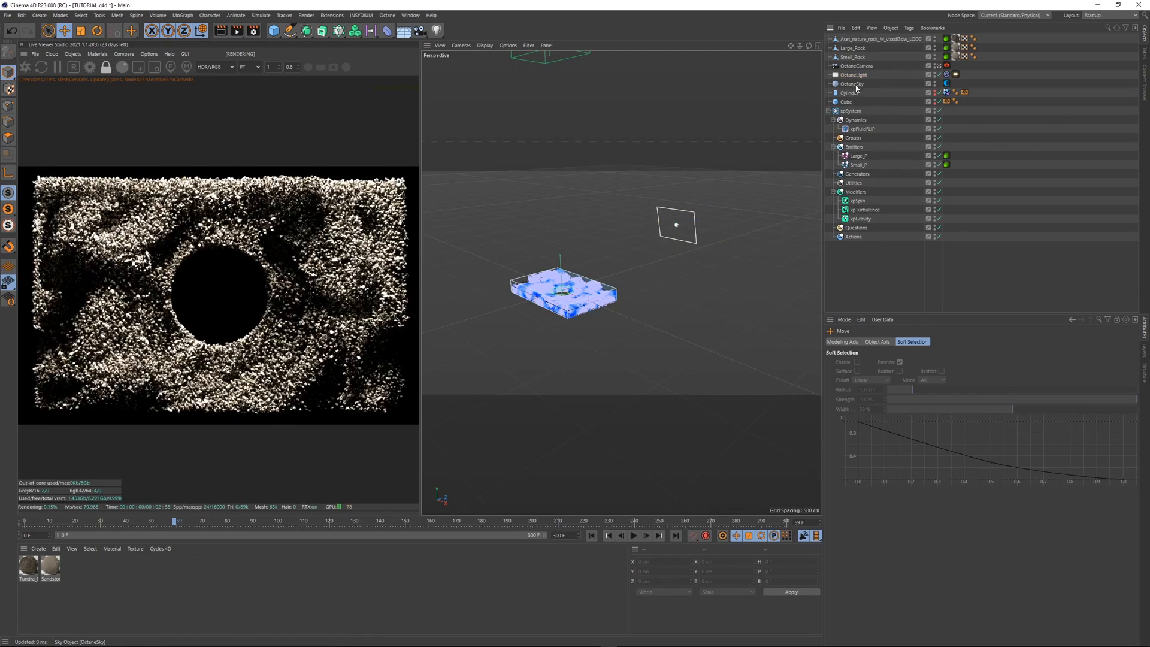
- Duplicate OctaneSky, make the copy a visible environment, and set its RGB spectrum texture colour to a grey of 38% value
left_click_drag(861, 82, 860, 80, "ctrl")
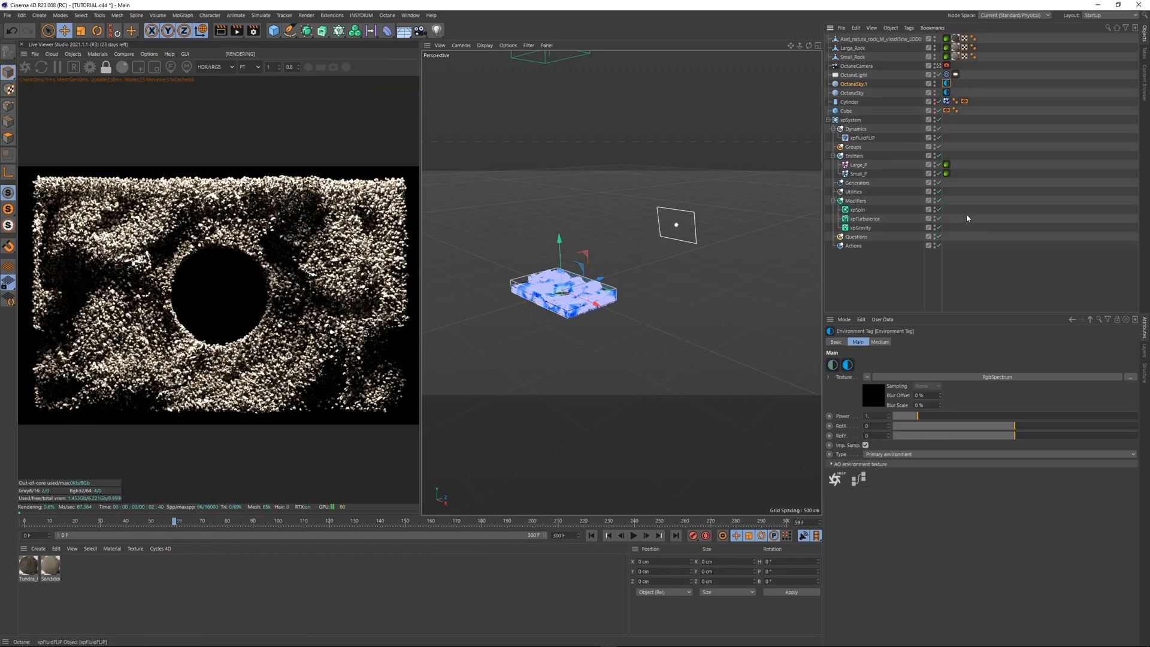
left_click(894, 454)
left_click(887, 467)
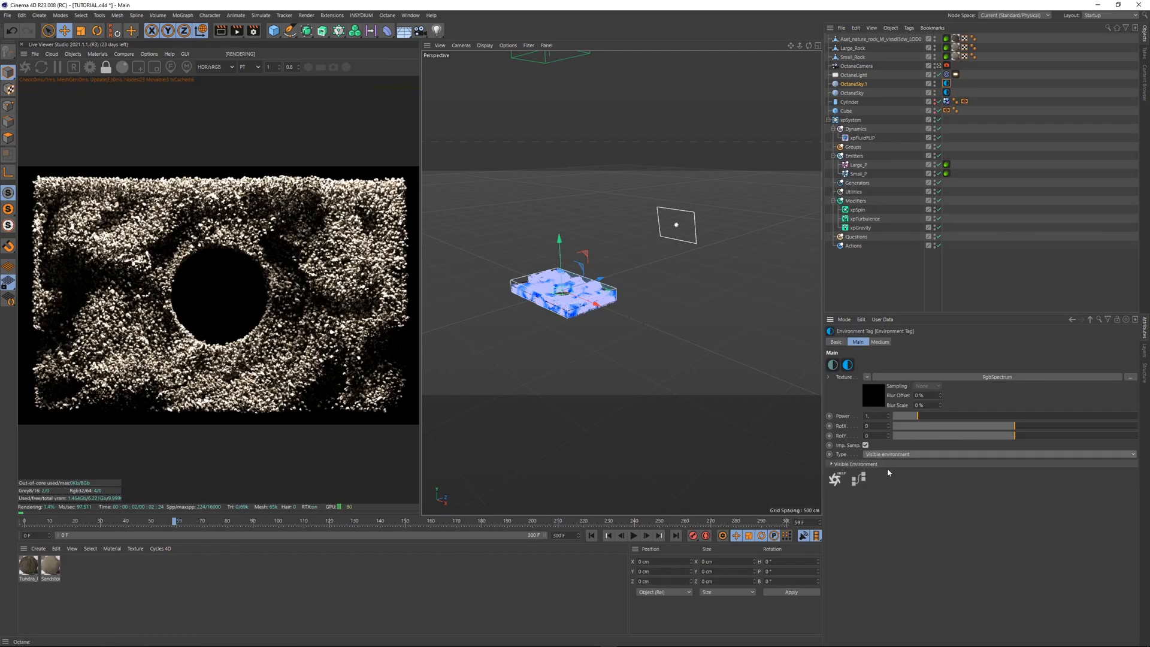
left_click(873, 396)
left_click_drag(899, 405, 982, 405)
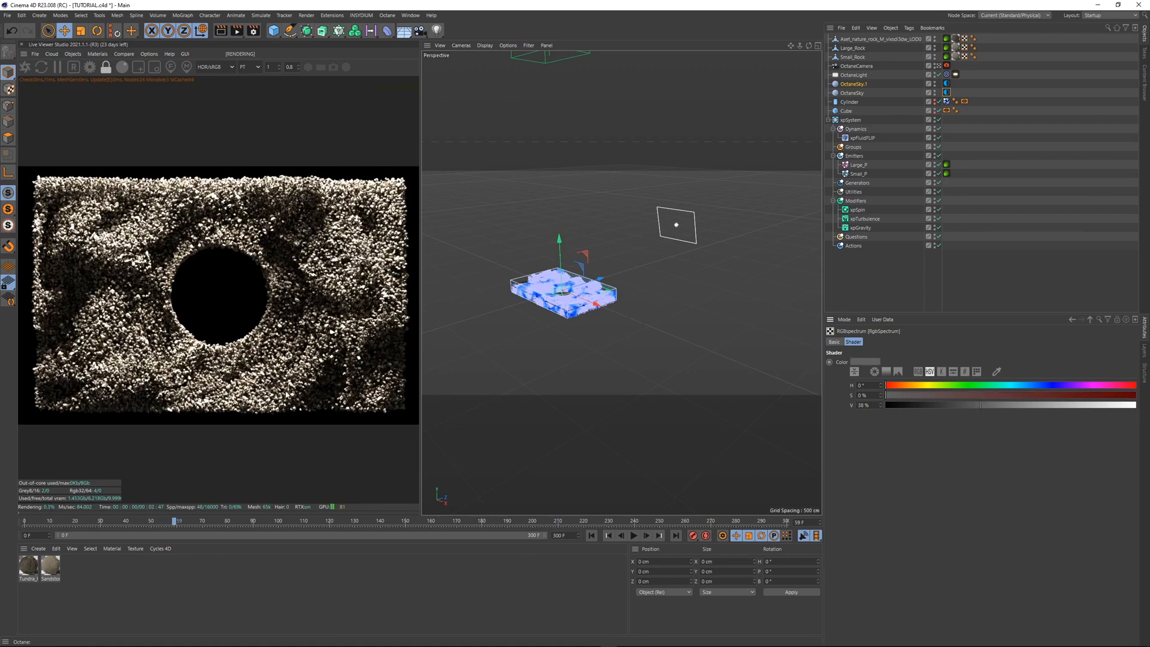
- Move OctaneCamera closer, to about Y 3054 cm, so the rock field fills the frame, and inspect the rocks in the render
left_click(856, 66)
left_click_drag(801, 45, 802, 47)
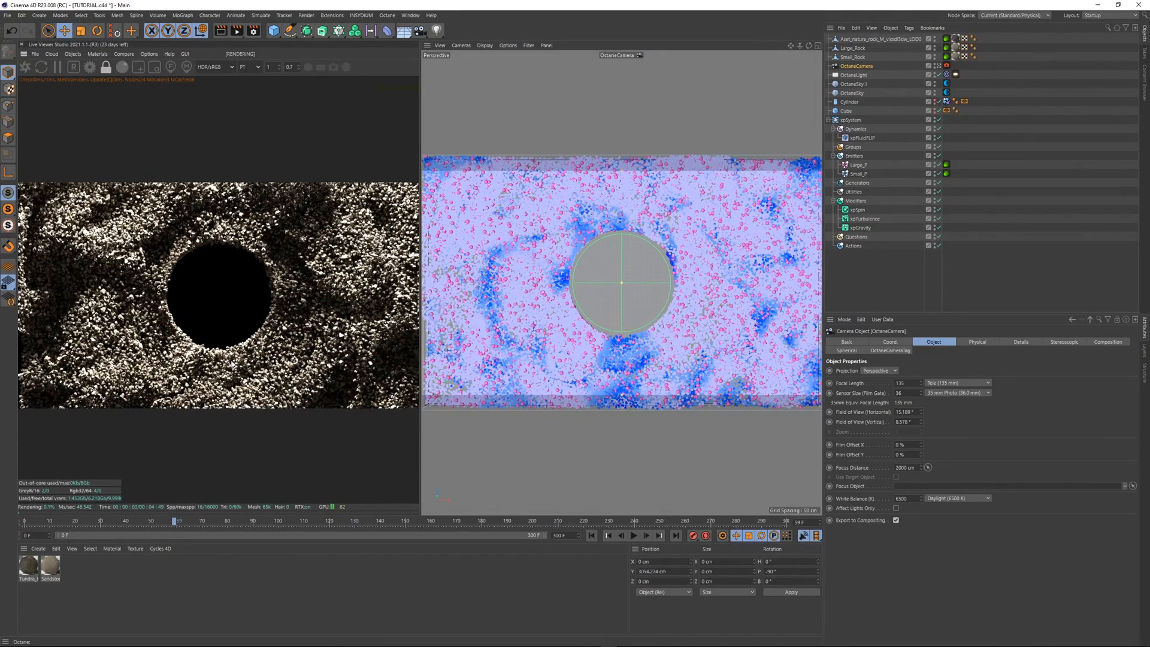
left_click(1054, 160)
scroll(156, 354, "up", 3)
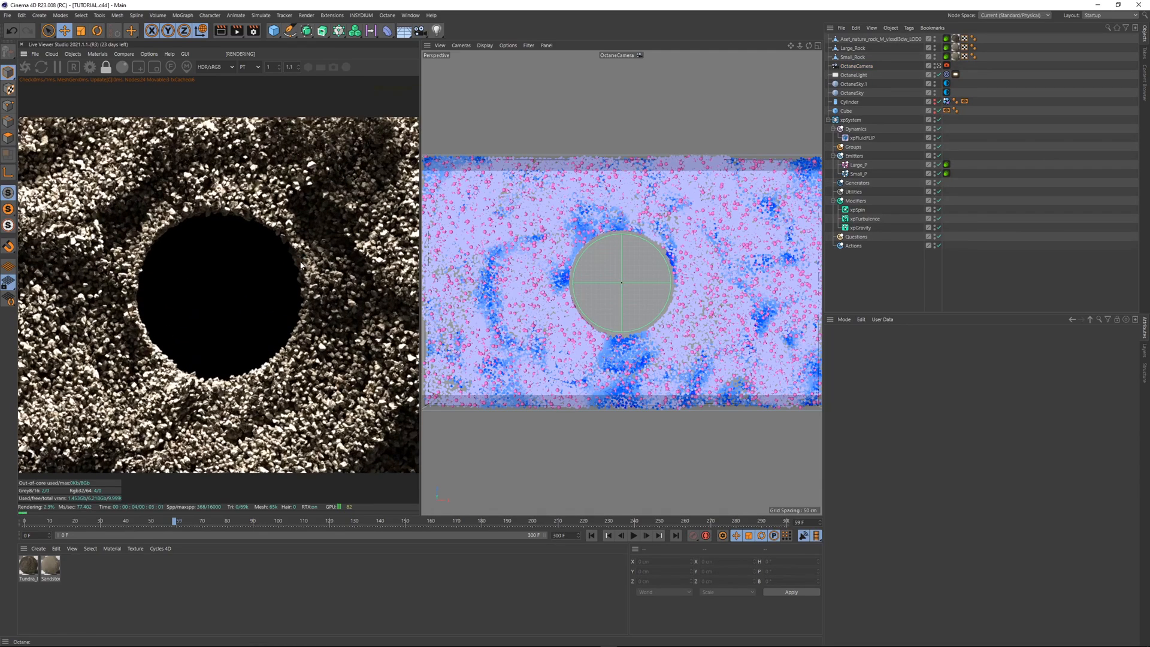
scroll(301, 266, "up", 5)
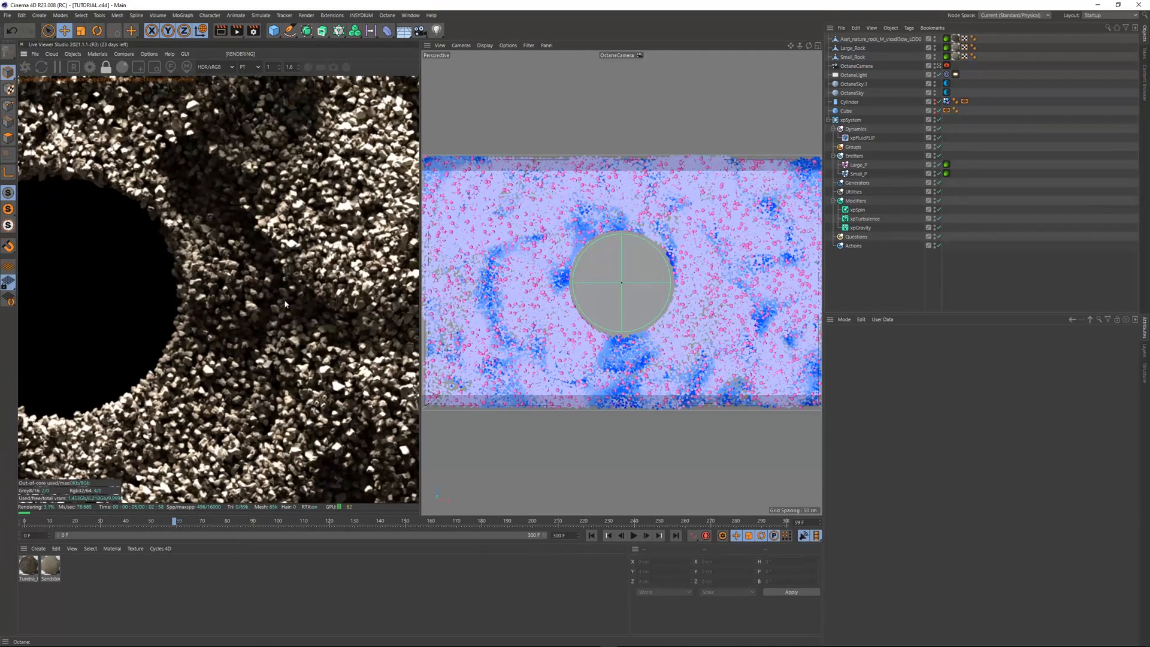
- Rescale Large_Rock with the Scale tool and review the whole rock field in the render
left_click(856, 48)
key("t")
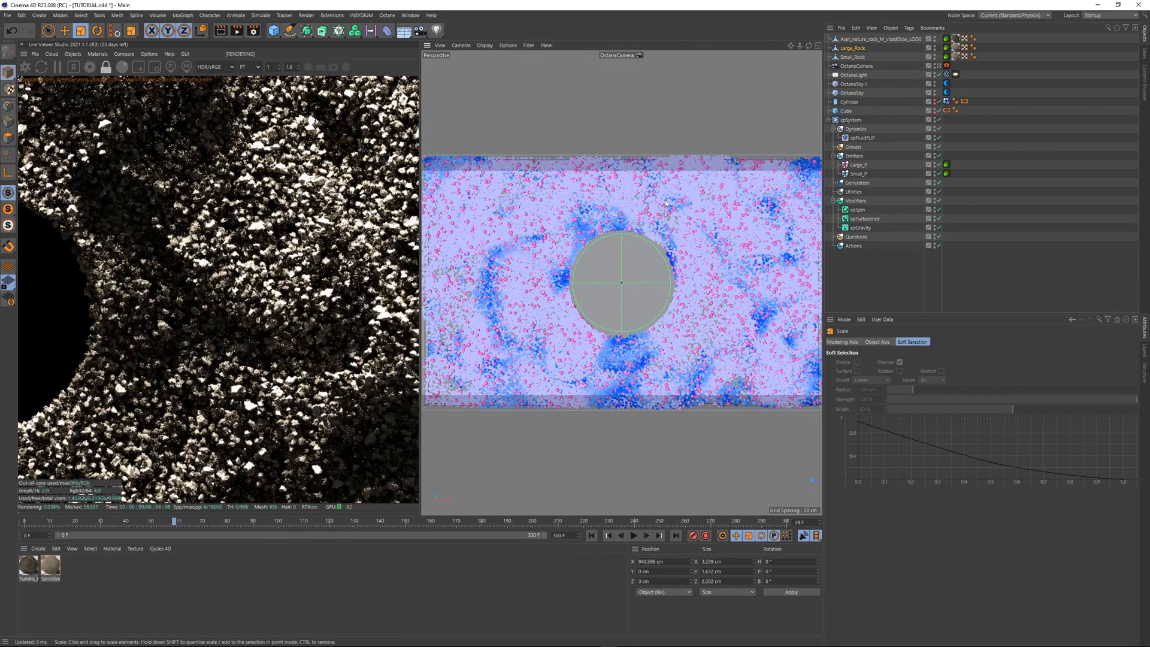
scroll(344, 229, "down", 5)
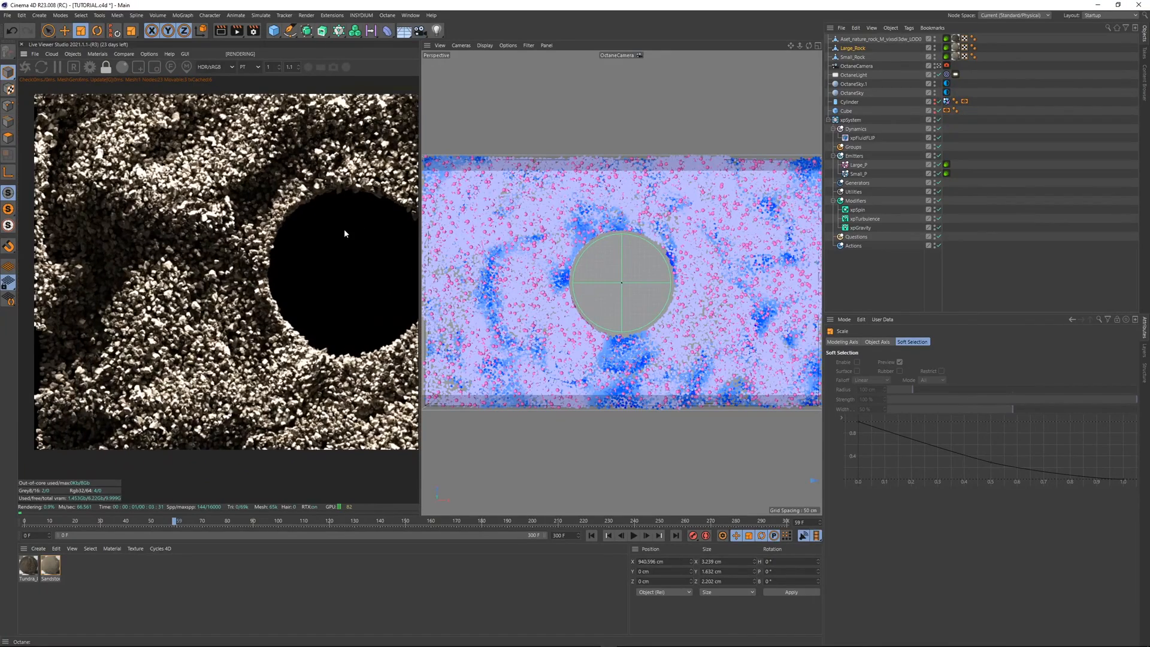
middle_click_drag(344, 229, 221, 253)
scroll(316, 261, "down", 4)
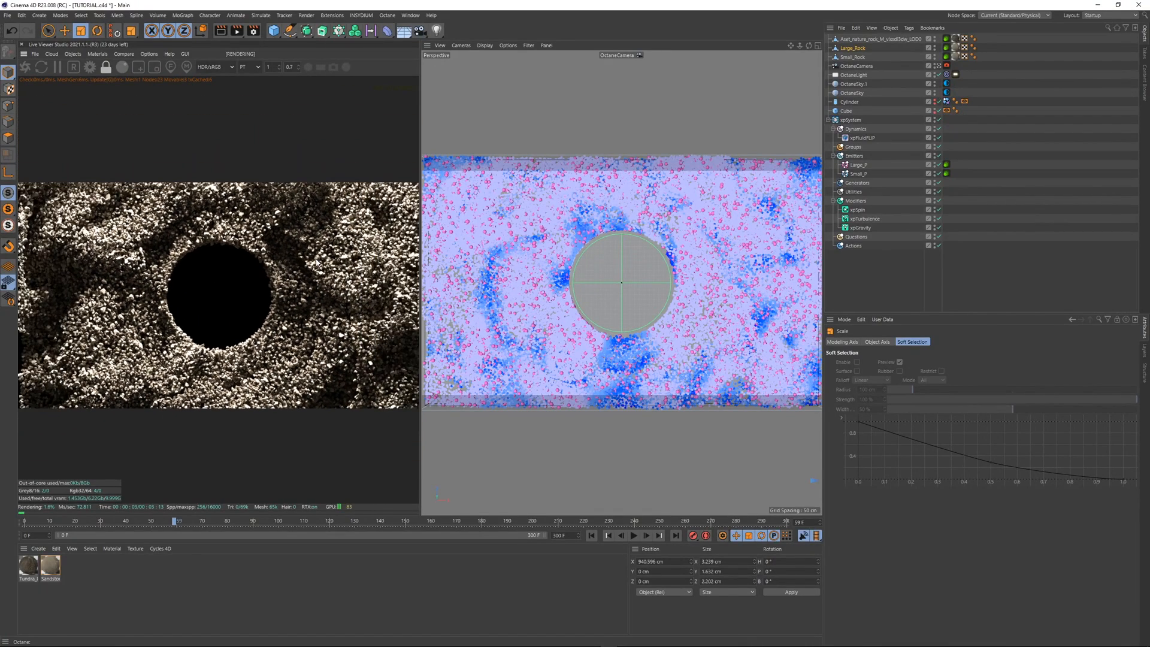
scroll(316, 262, "down", 1)
left_click(992, 183)
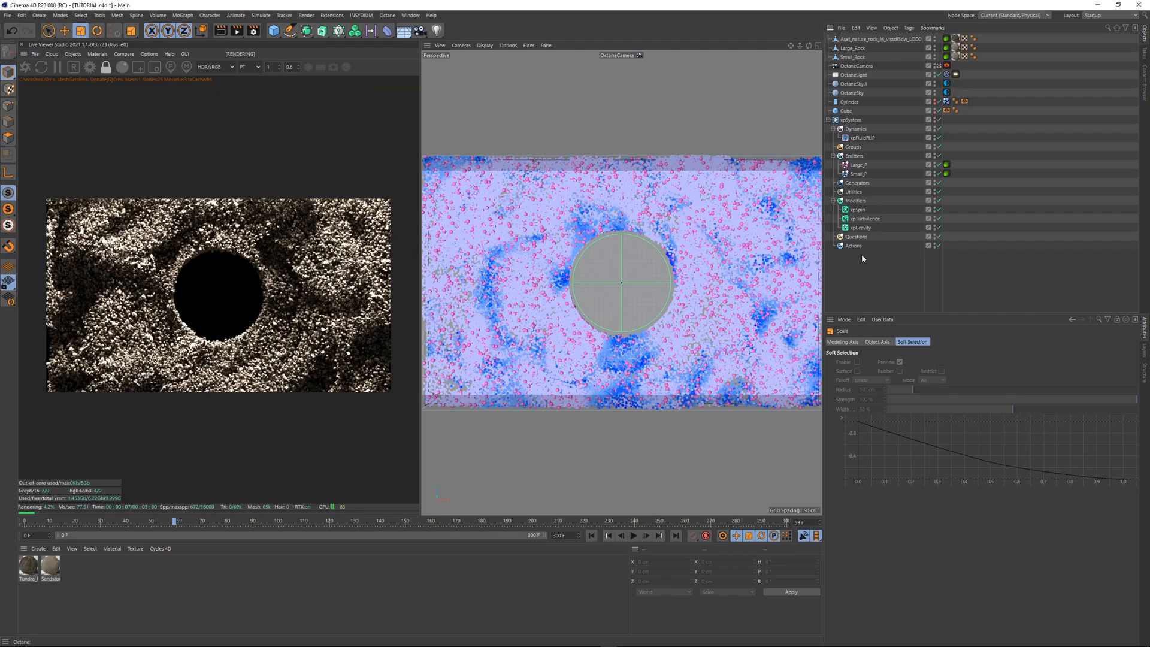
- Open the Sandstone boulder material in the Octane Node Editor and enlarge the editor window over the viewport
left_click(50, 568)
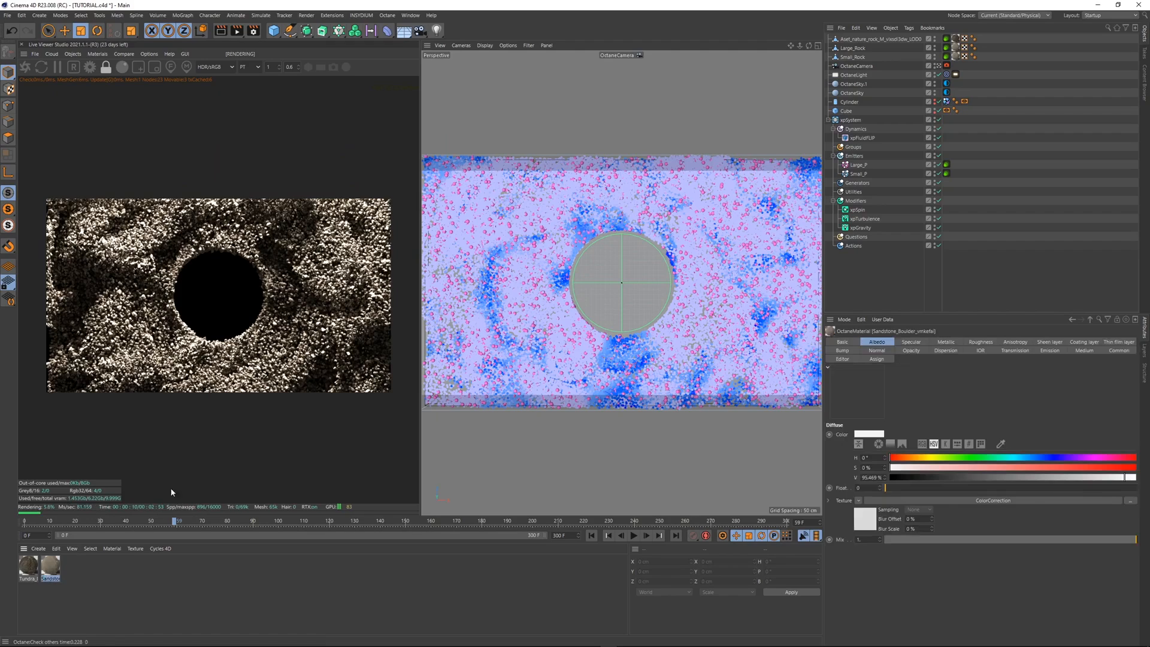
left_click(98, 54)
left_click(113, 75)
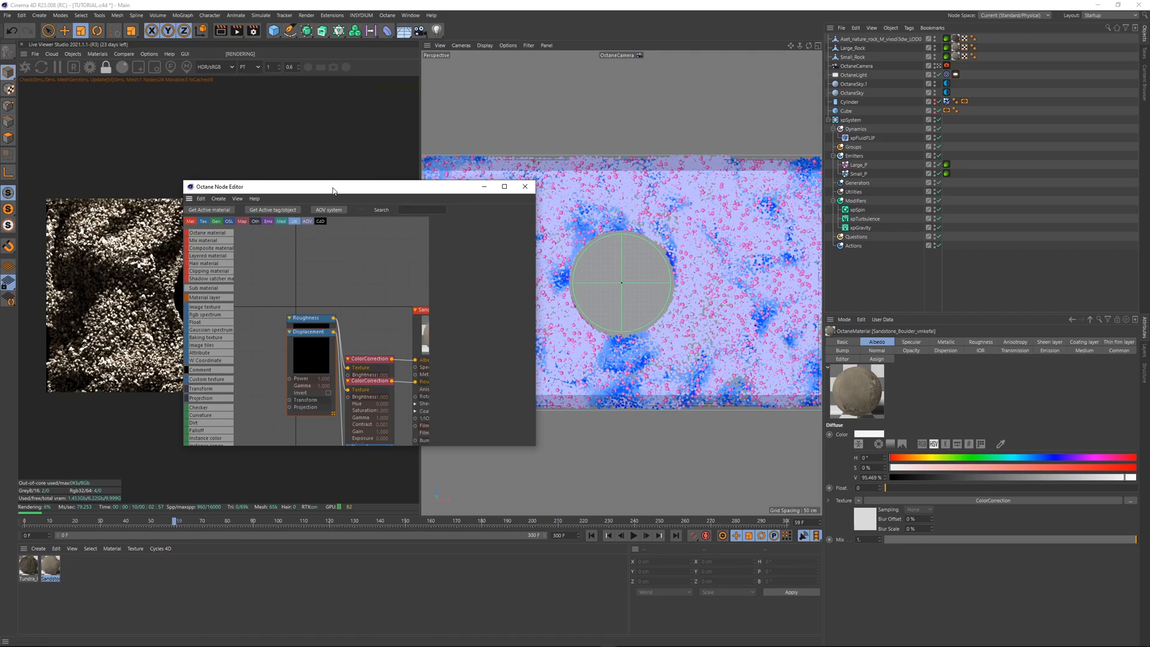
left_click_drag(333, 191, 575, 91)
left_click_drag(775, 345, 946, 561)
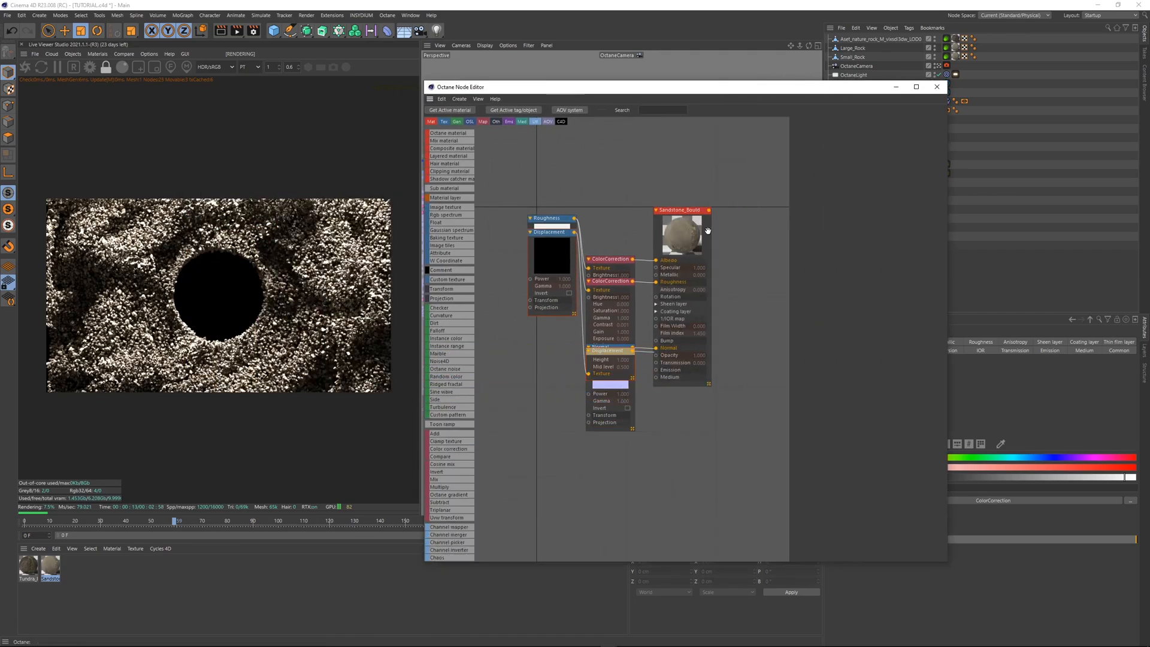
- Spread out the Sandstone material, displacement, albedo and ColorCorrection nodes so their connections can be read
left_click_drag(706, 232, 768, 202)
left_click_drag(604, 367, 651, 524)
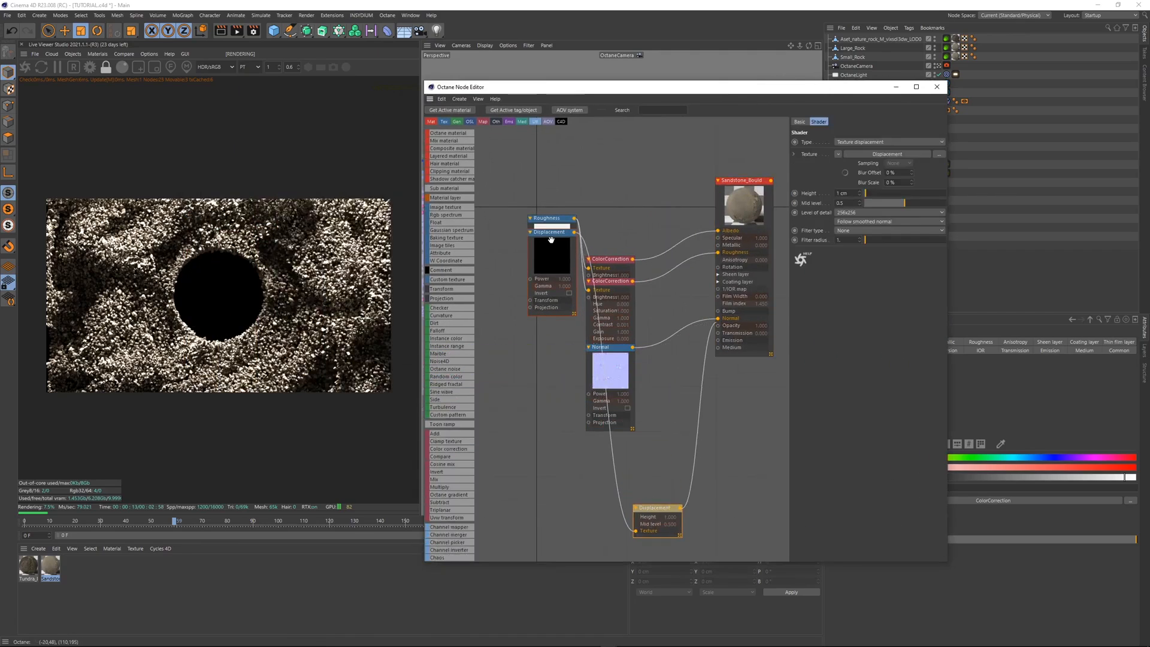
left_click_drag(551, 240, 510, 465)
left_click_drag(554, 219, 495, 160)
left_click_drag(609, 260, 598, 166)
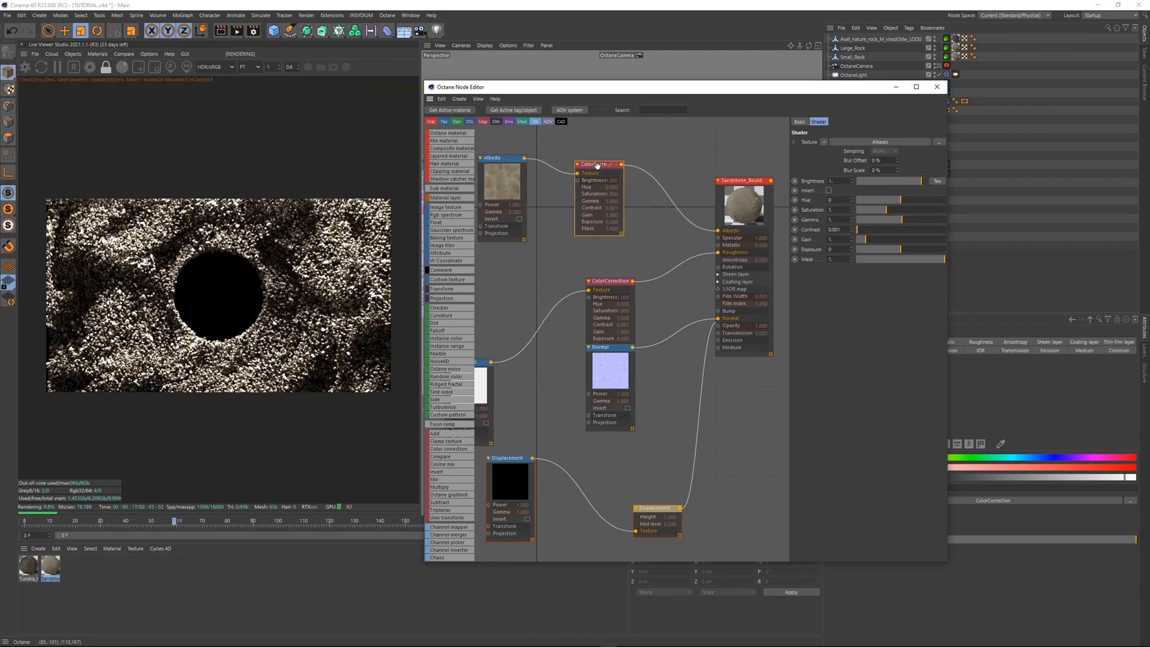
- Set the Sandstone albedo ColorCorrection to a hue of about -0.046, saturation of about 1.34 and gamma of about 0.77
mouse_move(890, 212)
left_mouse_down()
mouse_move(898, 201)
mouse_move(898, 220)
left_mouse_up()
scroll(240, 333, "up", 3)
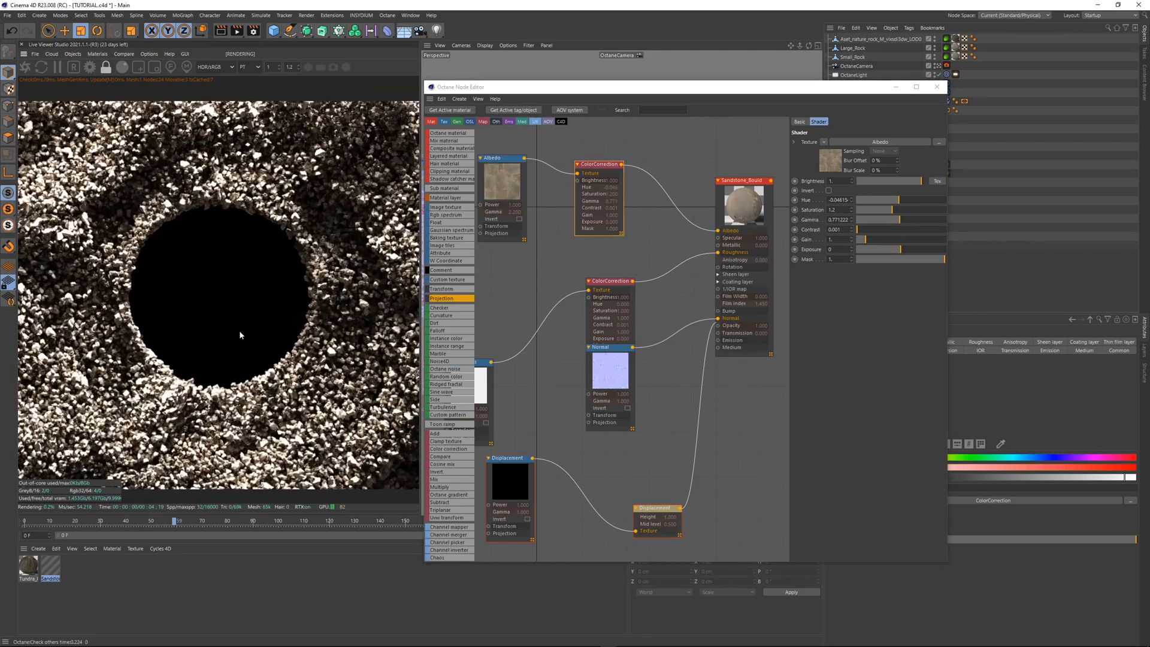
left_click(897, 211)
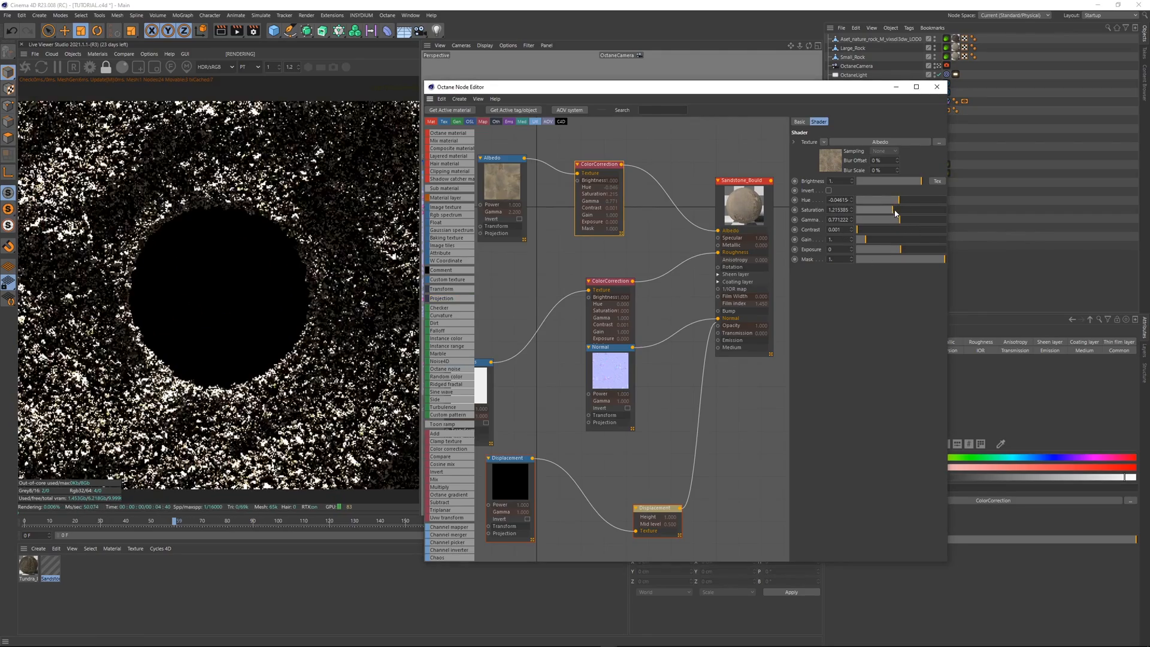
scroll(144, 320, "down", 2)
scroll(144, 321, "down", 1)
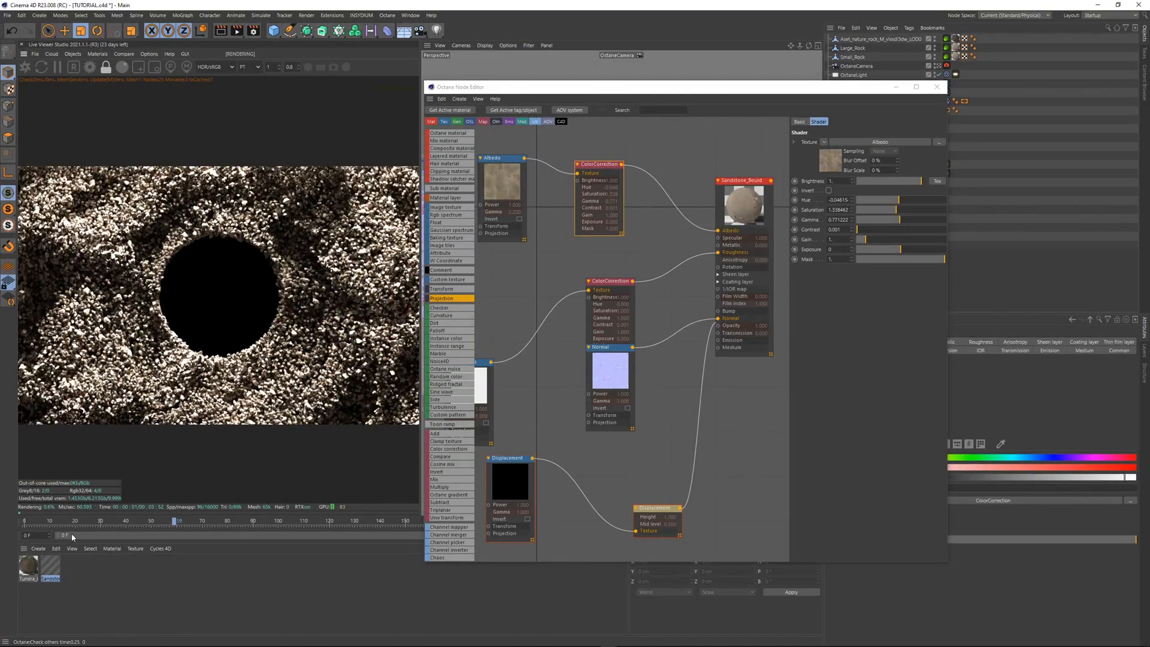
- Spread out the Tundra_Rock nodes and set the albedo ColorCorrection hue to about -0.046, saturation to about 0.82 and gamma to about 1.12
left_click(28, 566)
left_click(551, 234)
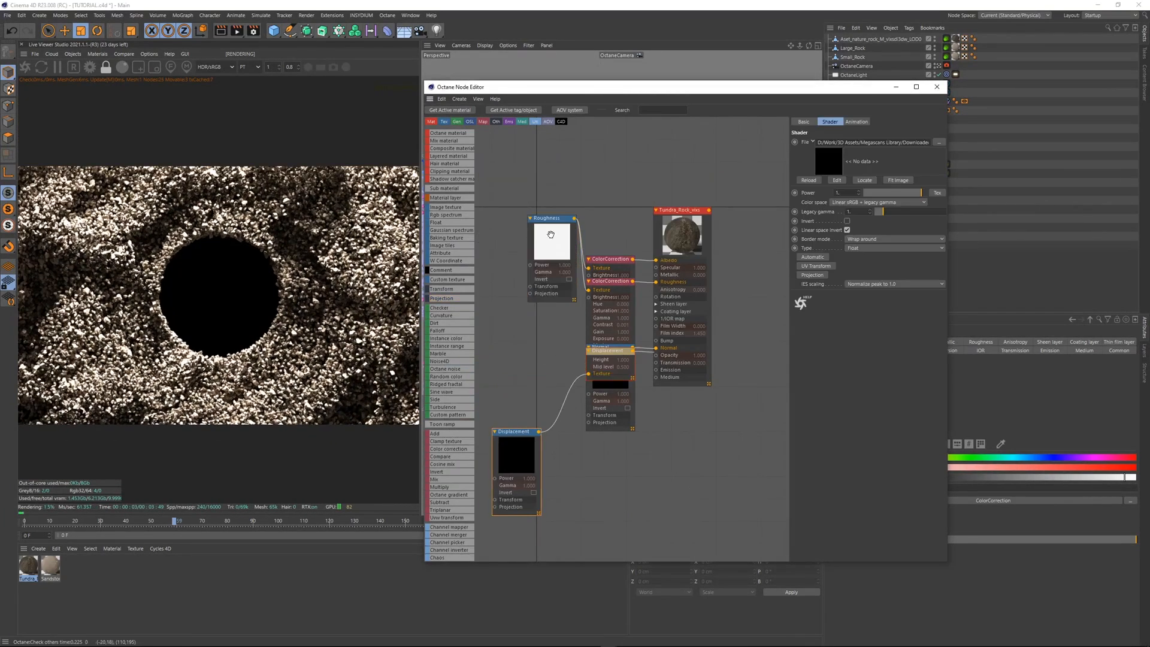
left_click_drag(551, 234, 492, 205)
left_click_drag(604, 258, 584, 193)
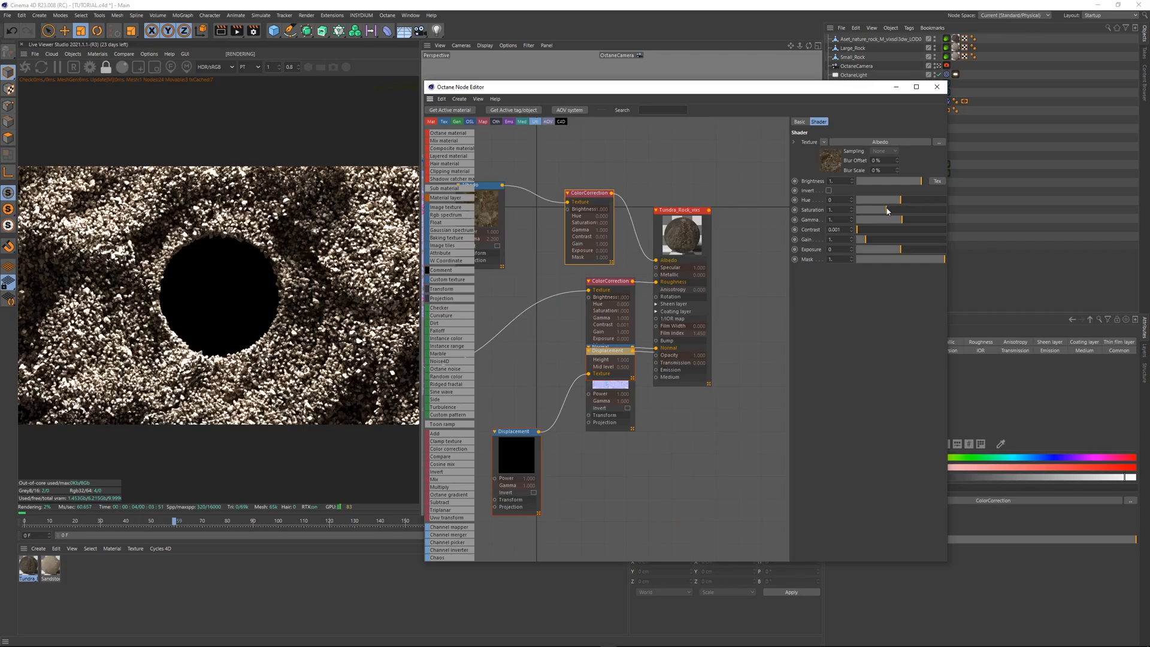
mouse_move(887, 211)
left_mouse_down()
mouse_move(937, 212)
mouse_move(904, 211)
left_mouse_up()
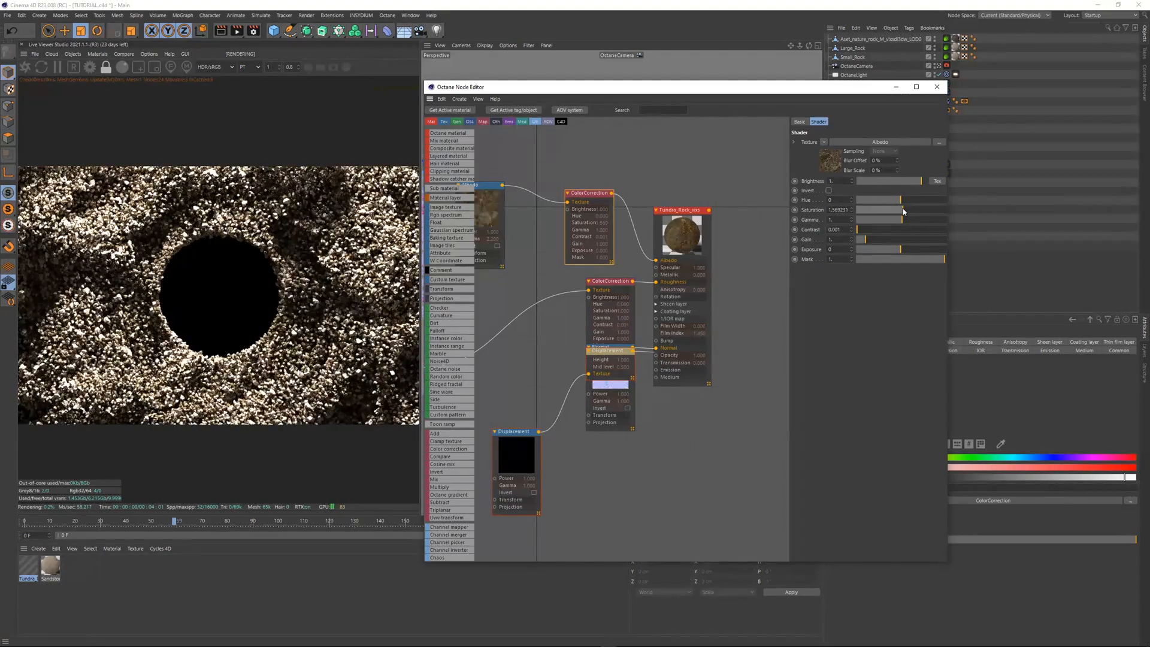
scroll(270, 359, "up", 5)
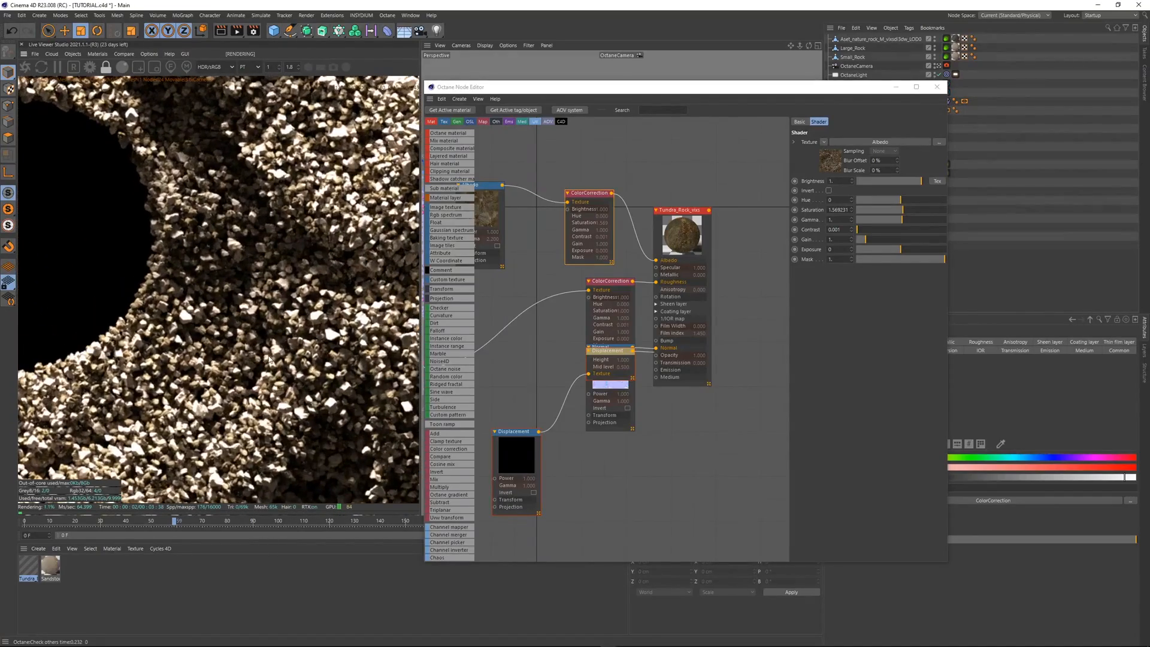
mouse_move(904, 211)
left_mouse_down()
mouse_move(929, 211)
mouse_move(878, 214)
mouse_move(903, 220)
mouse_move(899, 200)
mouse_move(885, 210)
left_mouse_up()
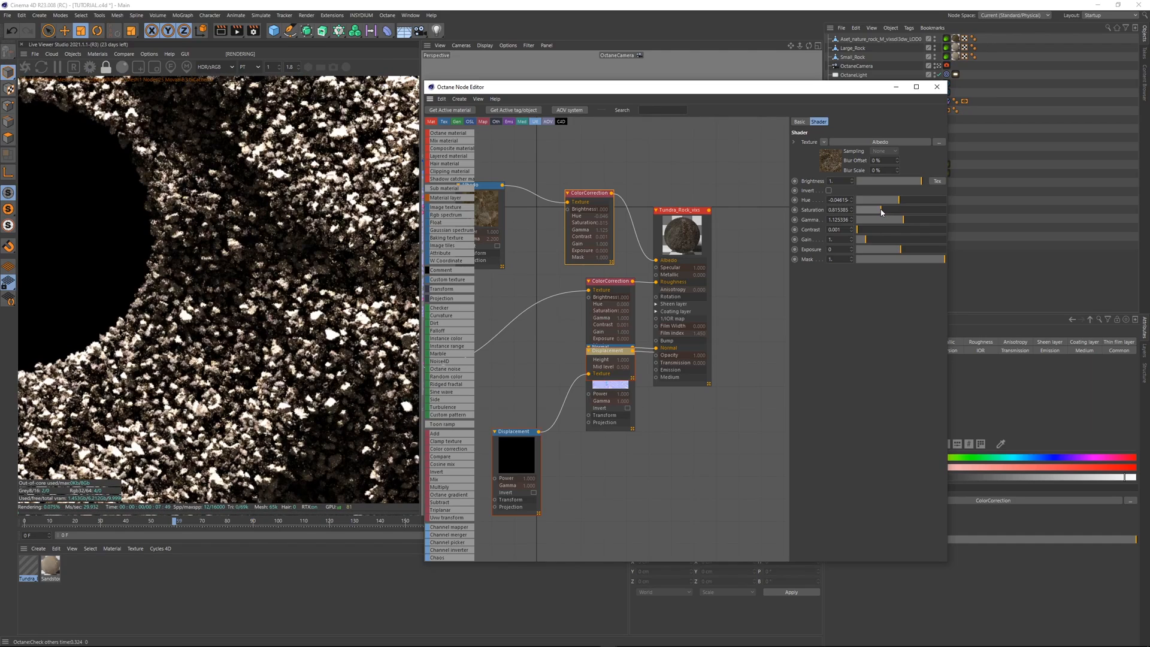
- Raise the Sandstone albedo ColorCorrection saturation to about 2.09 while checking the rocks up close in the render
left_click(51, 573)
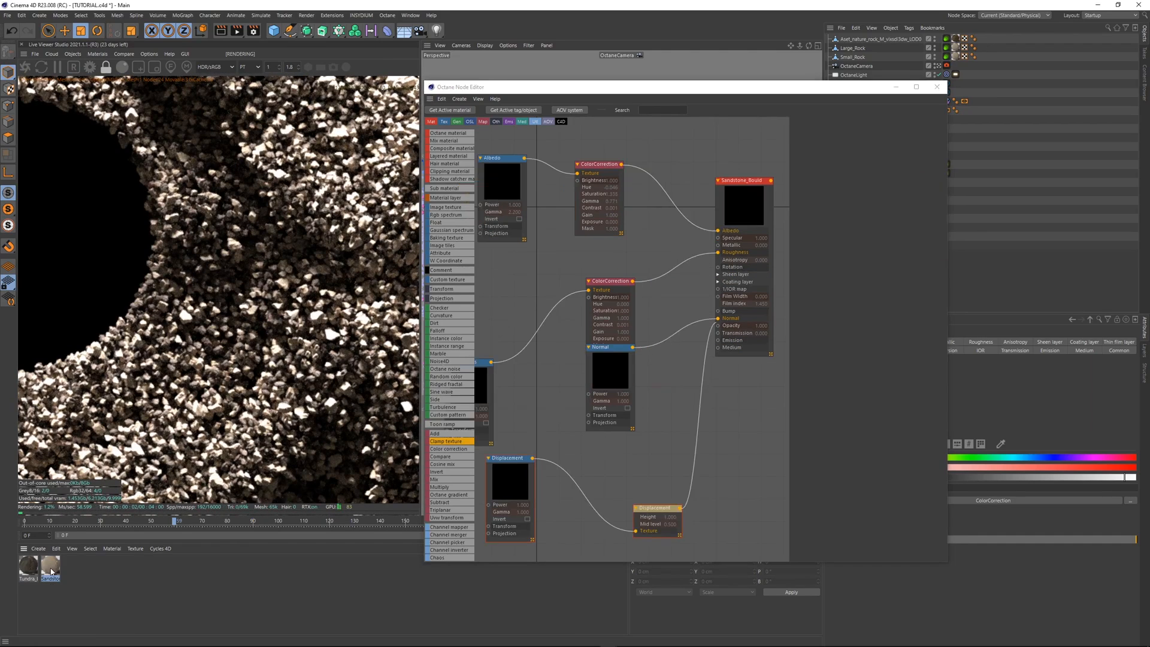
left_click(597, 165)
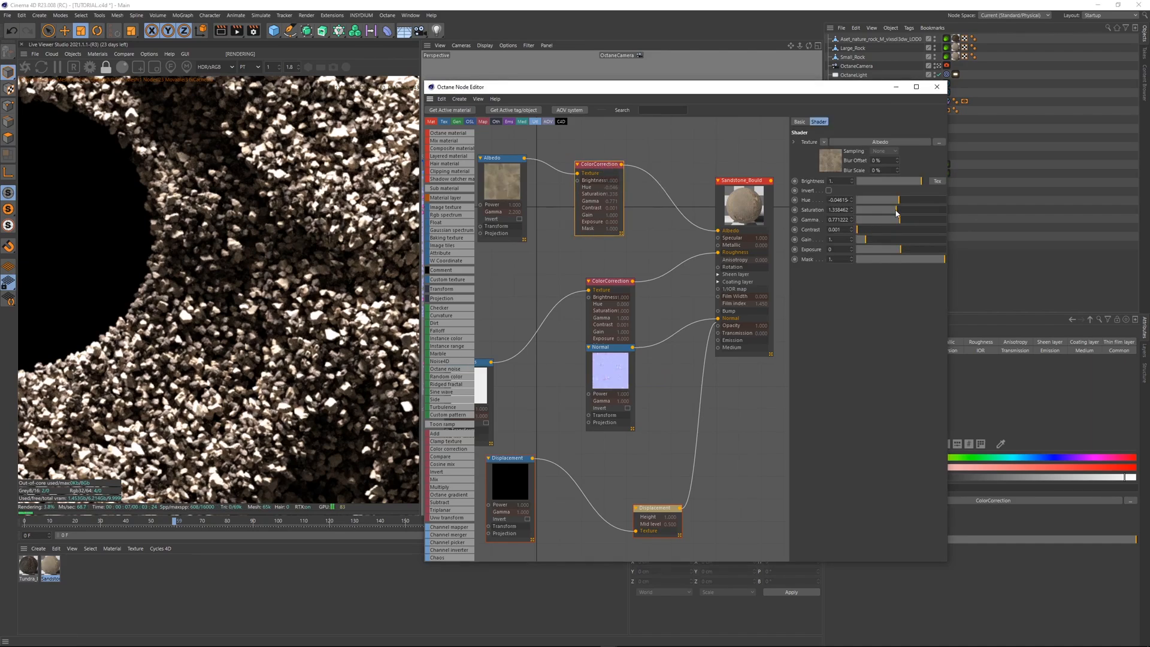
left_click_drag(897, 213, 902, 211)
scroll(288, 288, "up", 3)
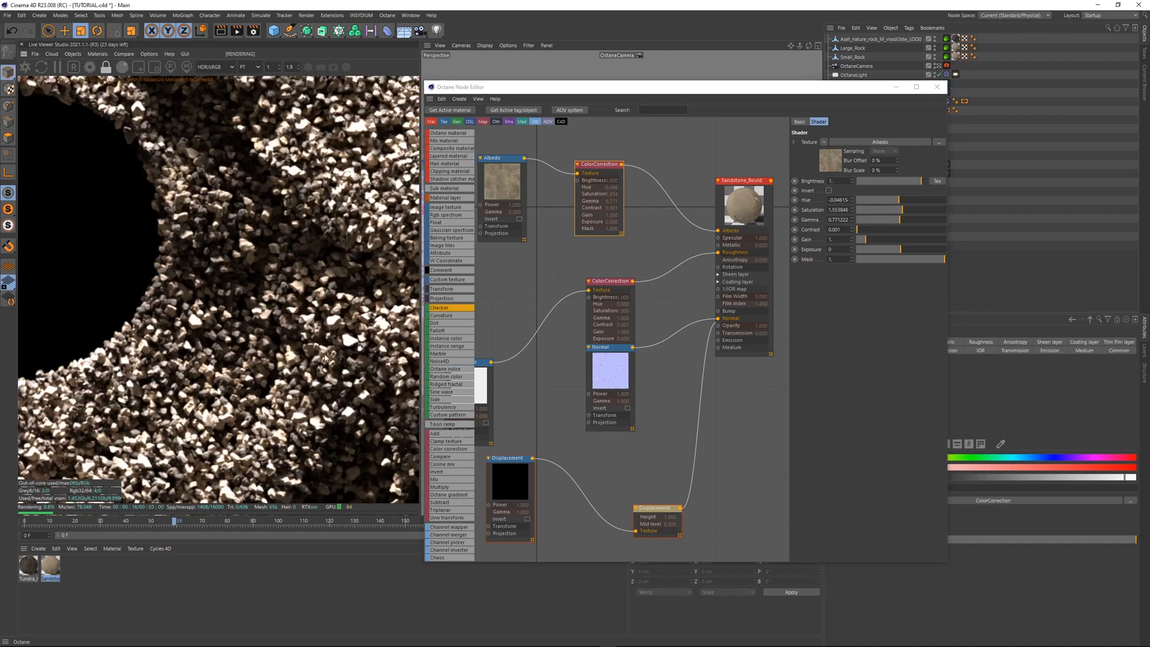
left_click_drag(288, 287, 161, 210)
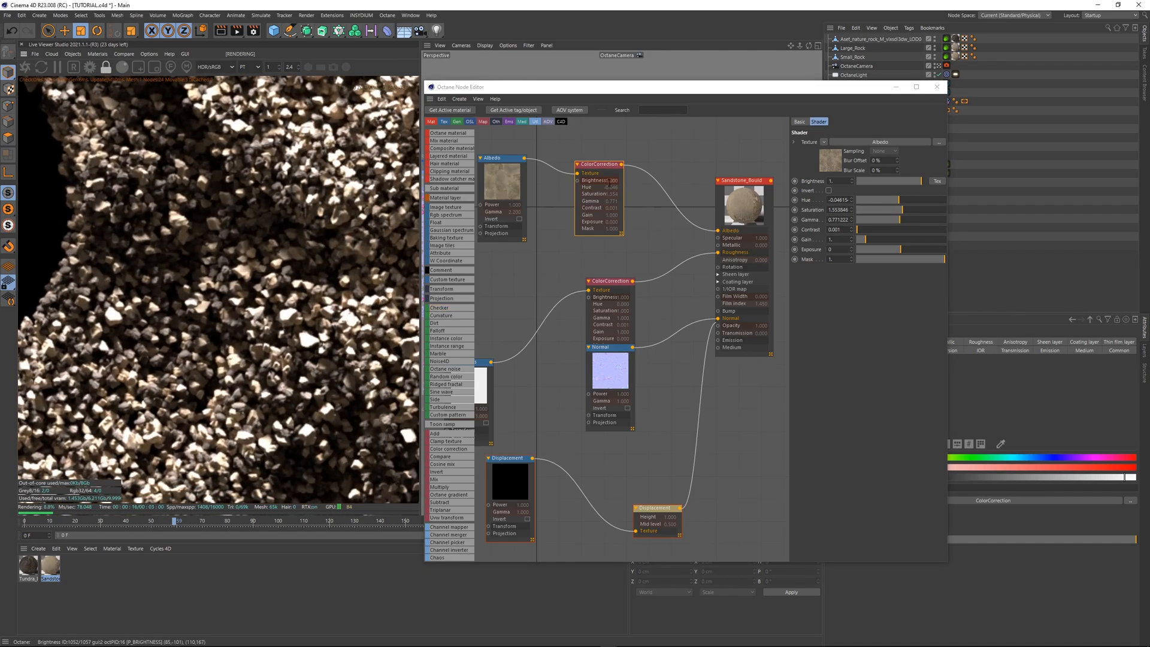
mouse_move(903, 209)
left_mouse_down()
mouse_move(928, 208)
mouse_move(919, 210)
left_mouse_up()
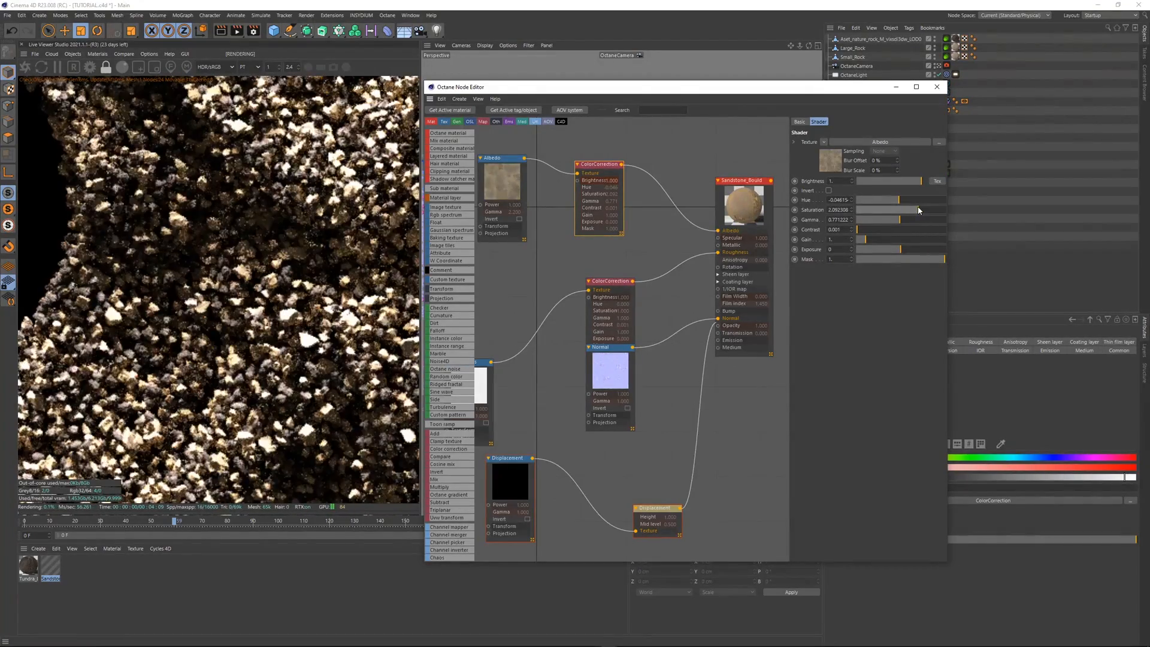
- Set the Tundra_Rock albedo ColorCorrection saturation to about 1.29, check the full render and close the Node Editor
left_click(28, 566)
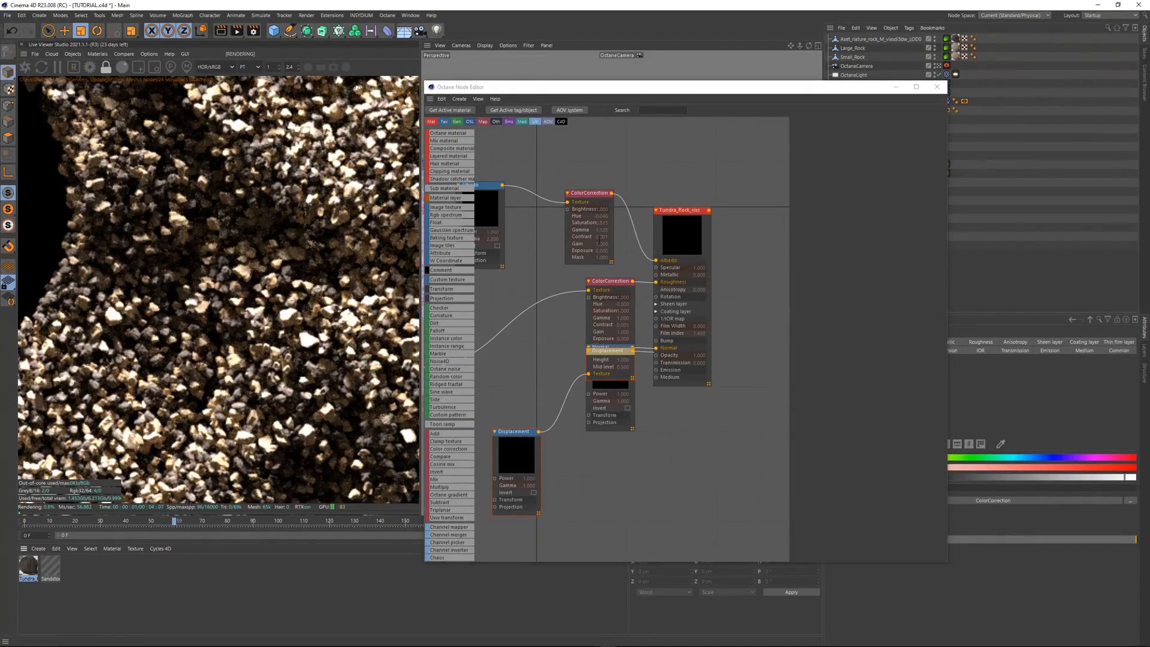
left_click_drag(885, 210, 895, 209)
scroll(132, 332, "down", 3)
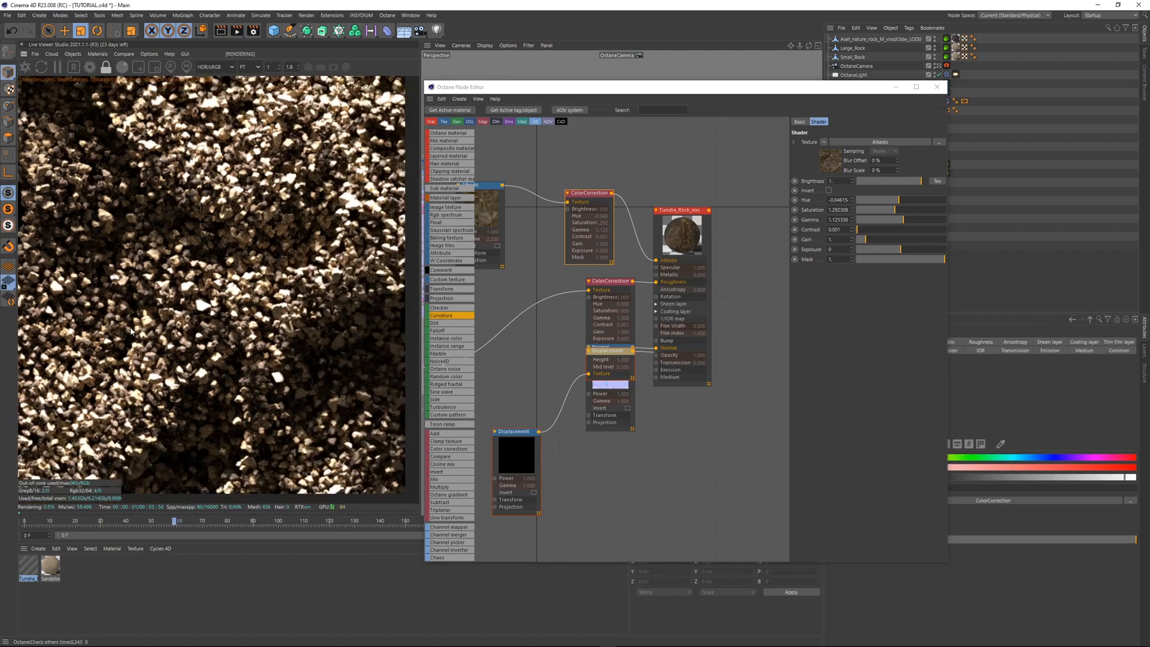
scroll(132, 331, "down", 5)
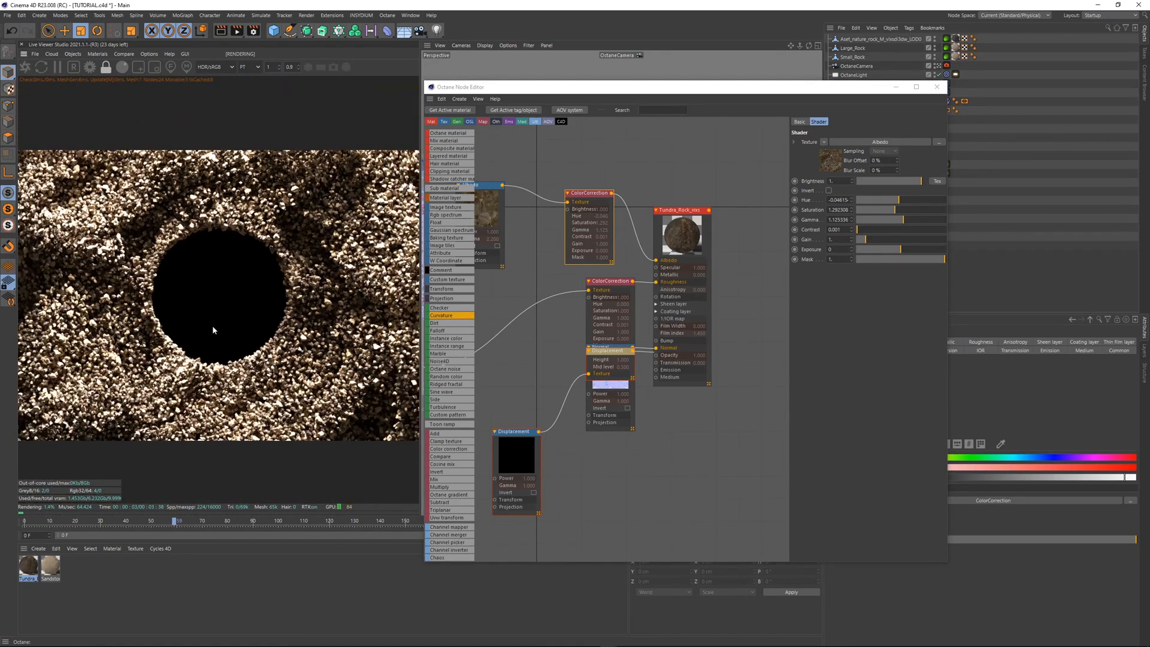
scroll(213, 328, "down", 3)
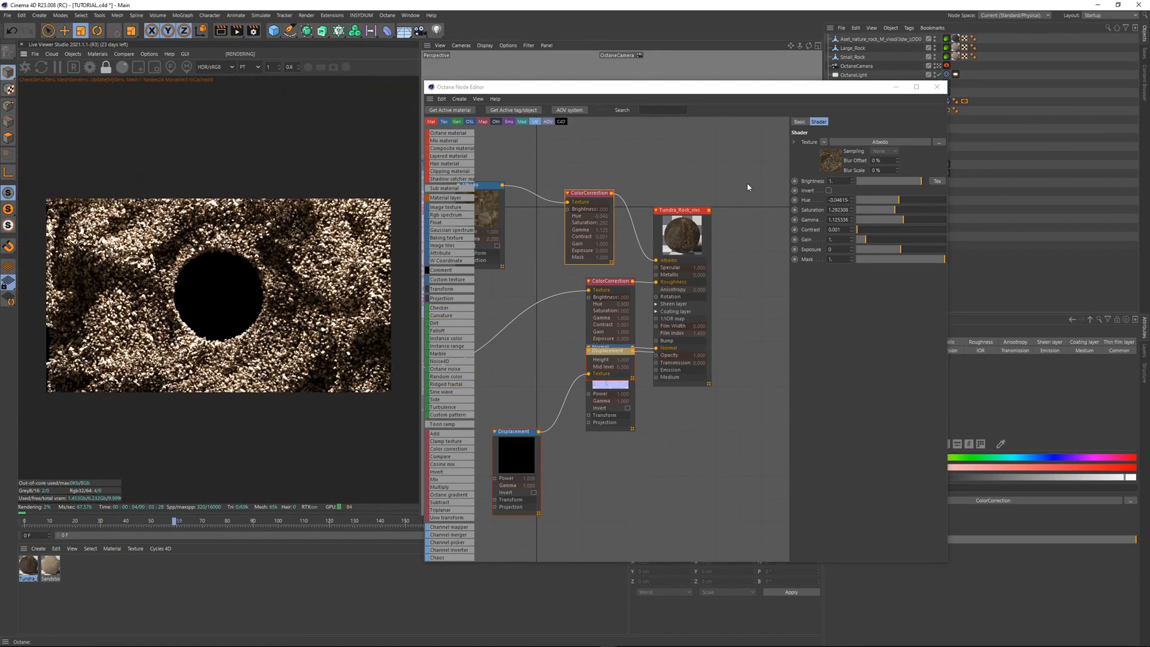
left_click(937, 87)
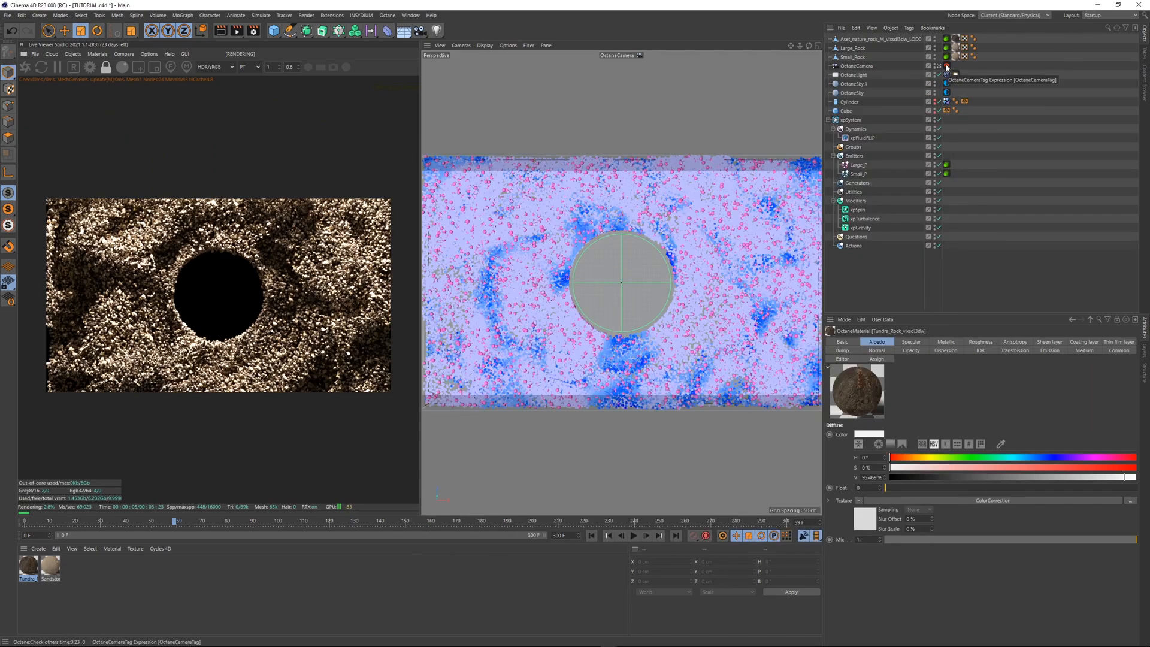
- Enable the Camera Imager in OctaneCamera's camera tag
left_click(947, 66)
left_click(956, 342)
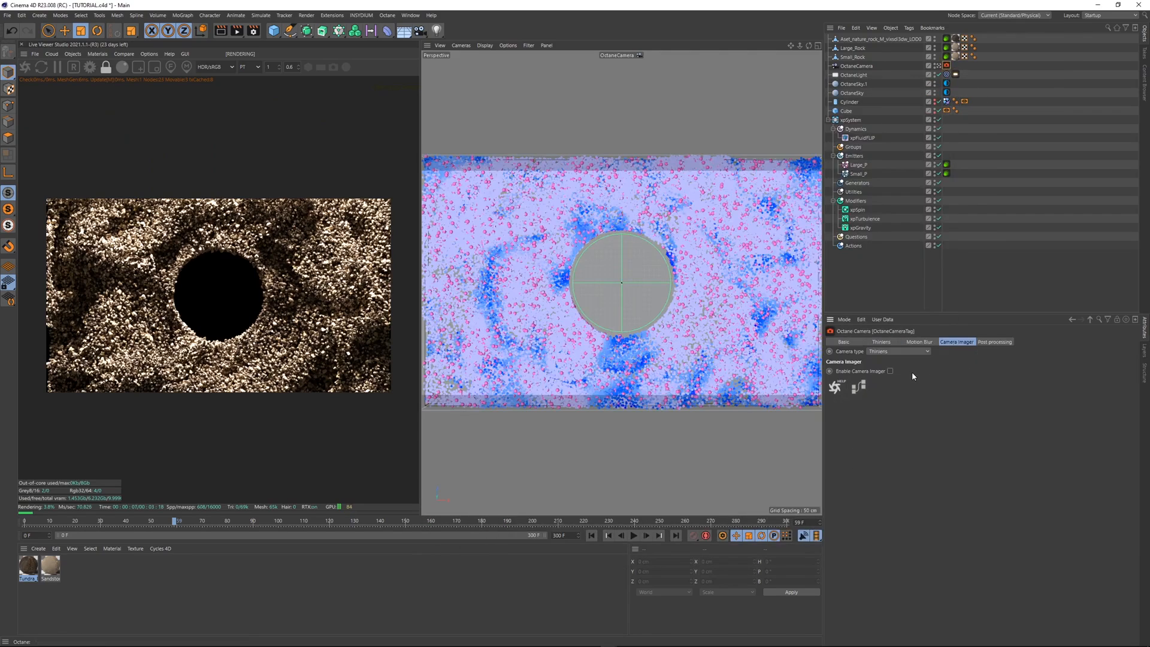
left_click(891, 372)
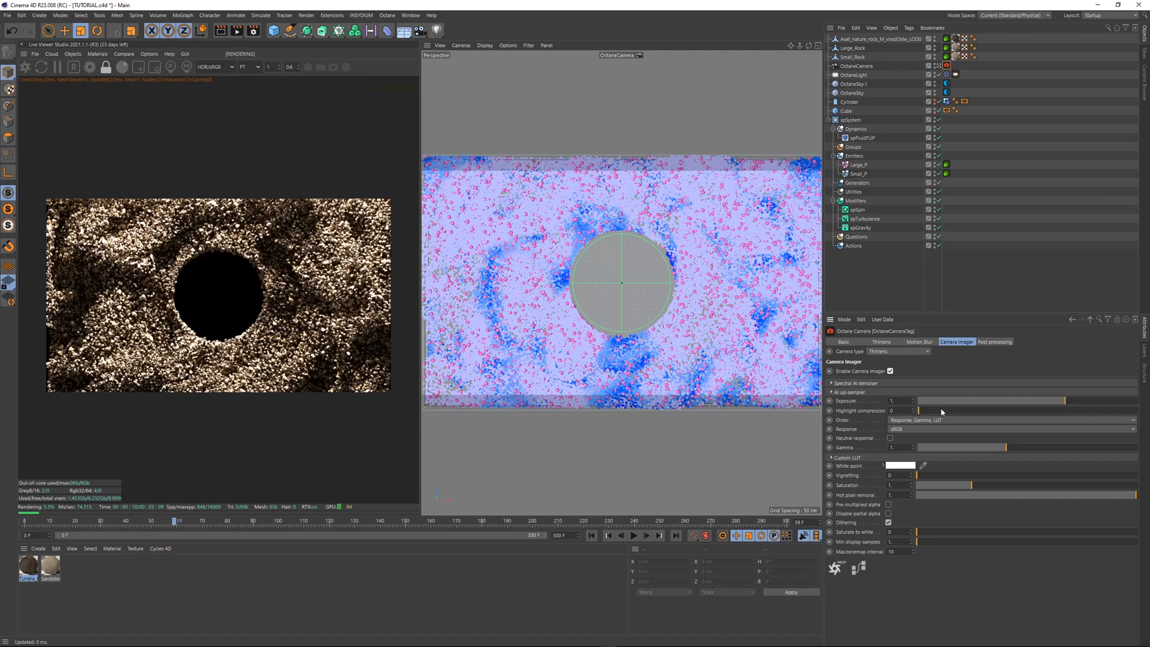
- Raise the camera's highlight compression to its maximum, then enable post processing with a bloom power of about 4.6
left_click_drag(942, 411, 1138, 411)
left_click(984, 343)
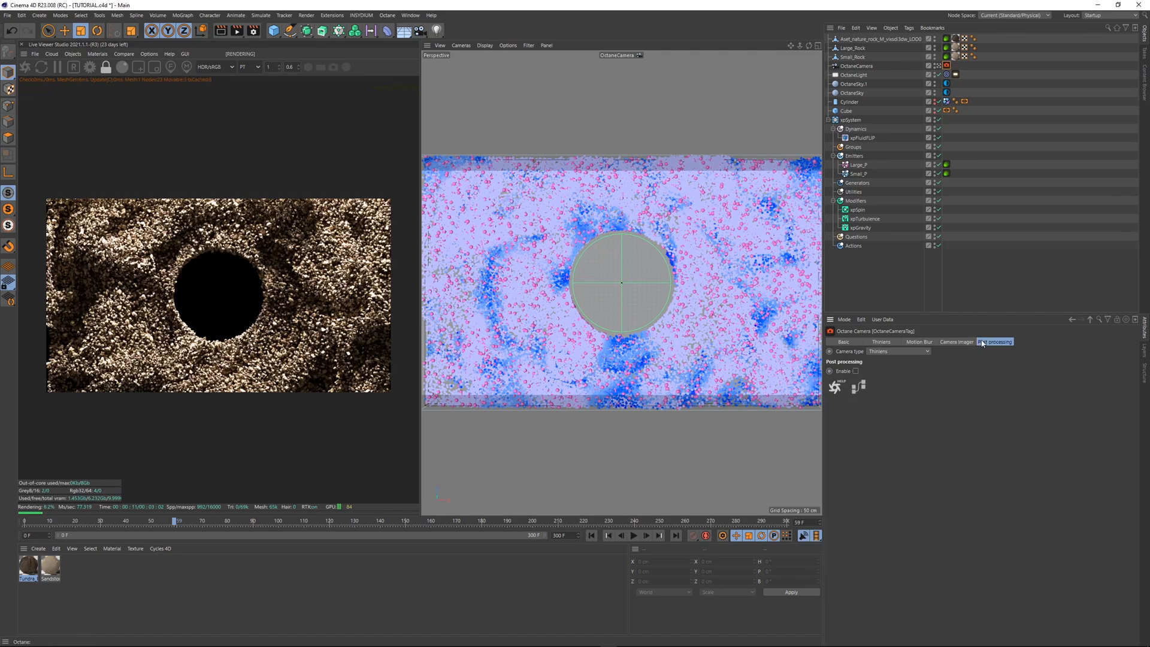
left_click(855, 371)
left_click_drag(1024, 382, 1048, 381)
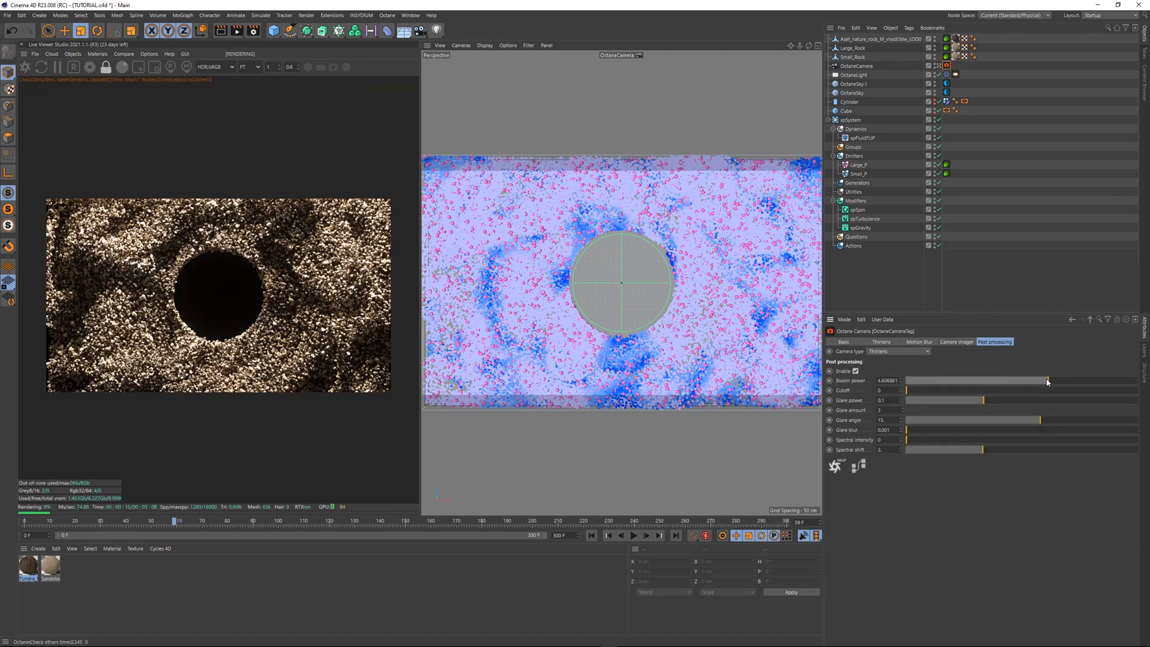
left_click(547, 318)
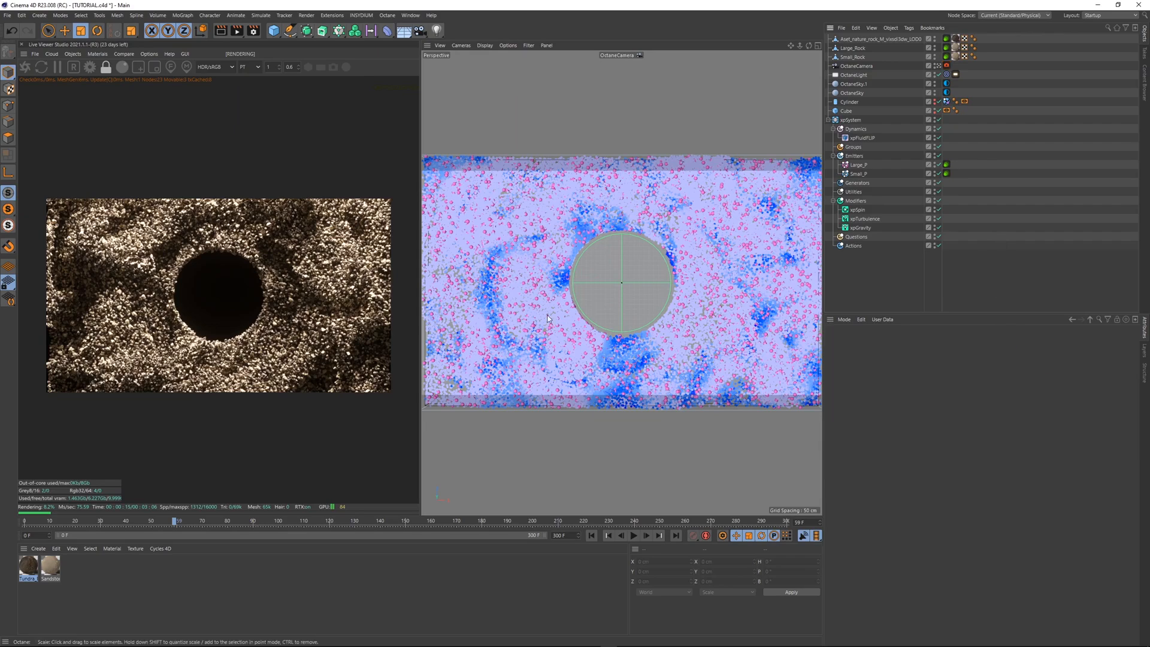
scroll(48, 346, "up", 2)
scroll(285, 353, "down", 1)
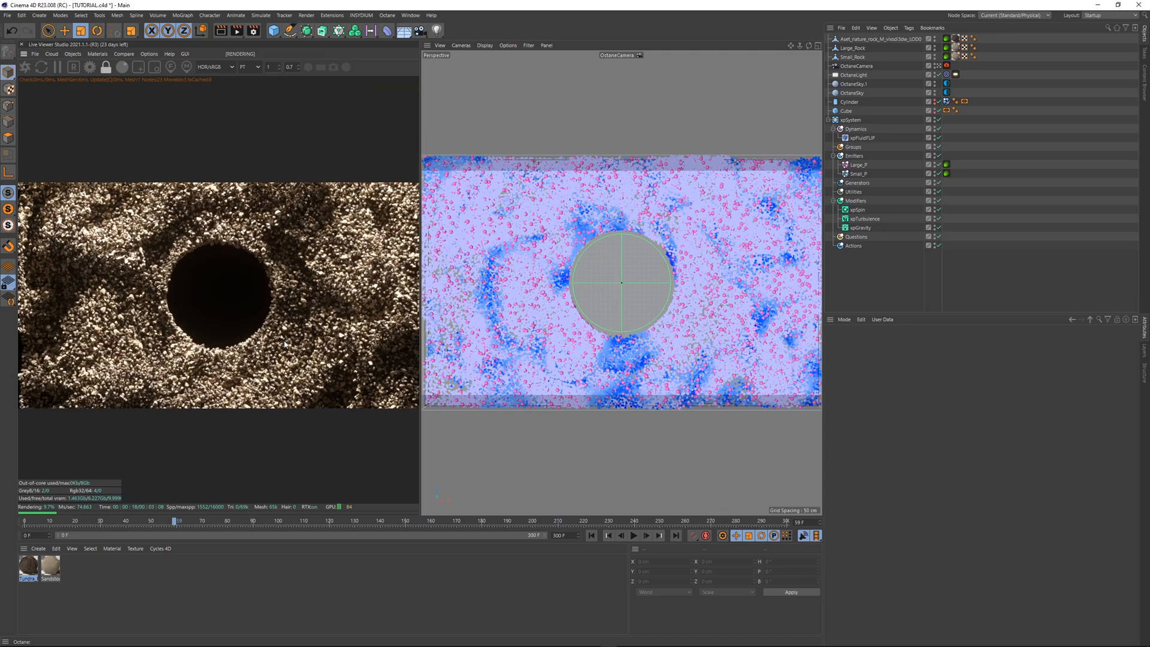
- Add an xpWind motion modifier to the particle system and rotate it to a 90° heading
left_click(857, 201)
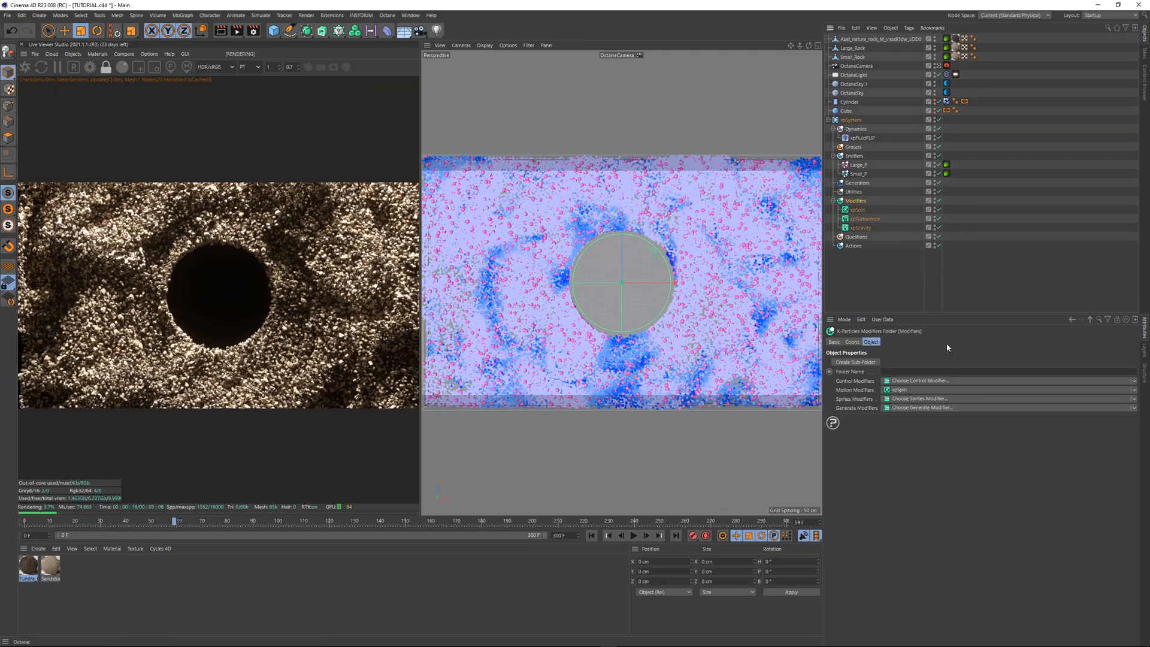
left_click(1134, 390)
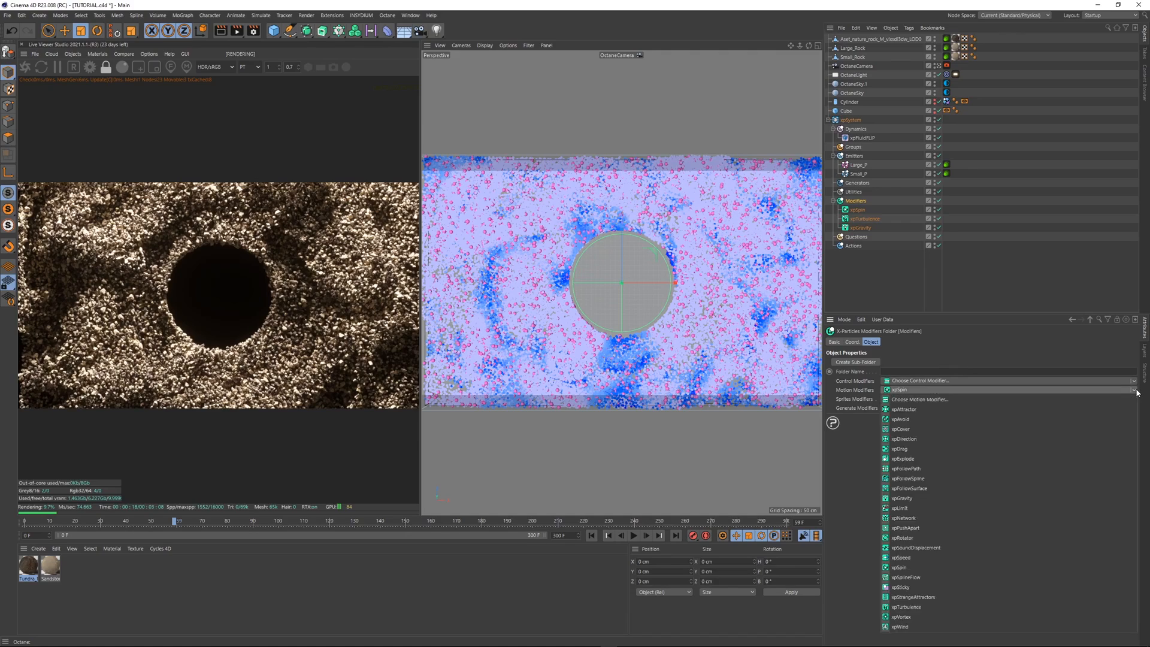
left_click(900, 627)
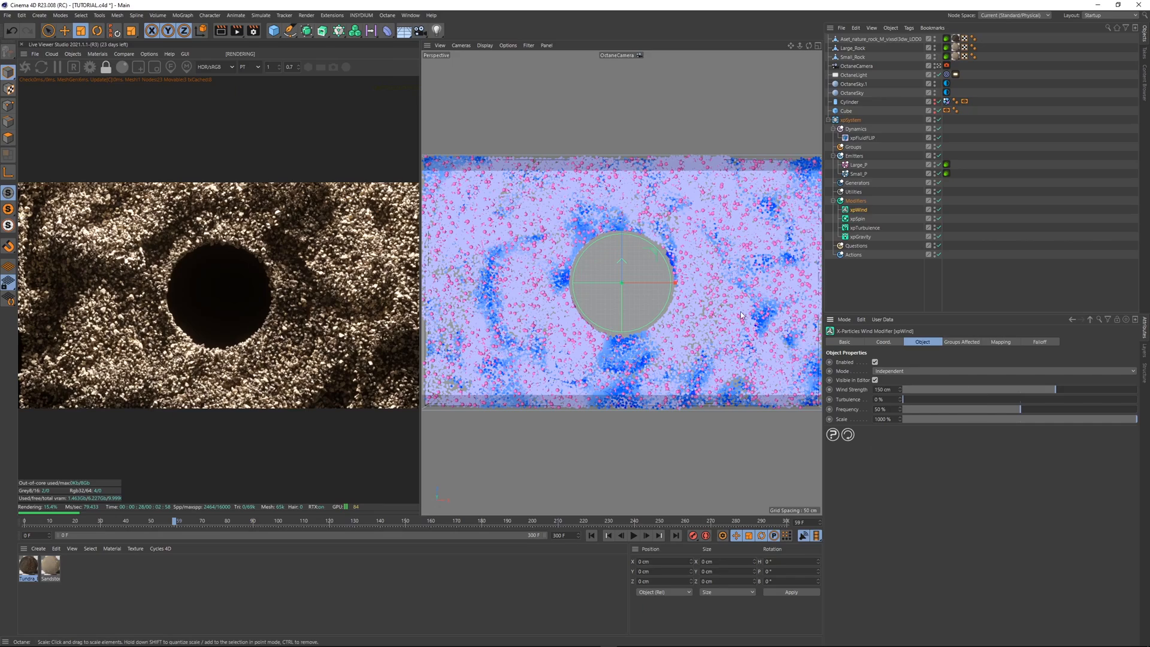
key("r")
left_click_drag(641, 257, 583, 258)
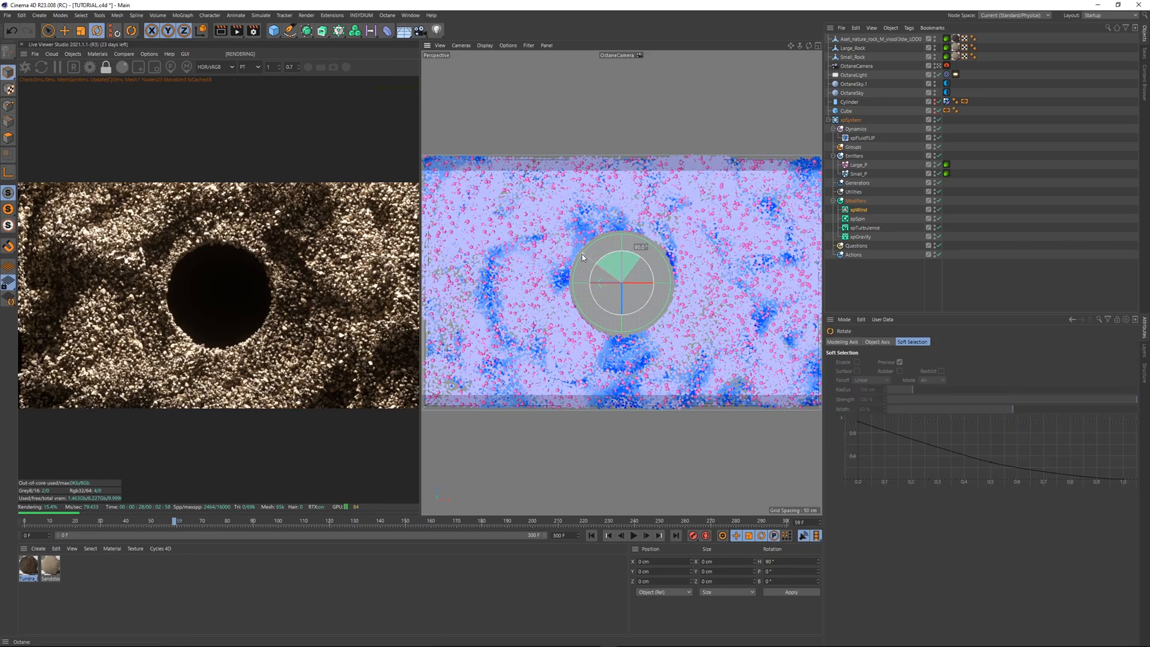
- Play the simulation from the first frame to about frame 42 to check how the wind moves the particles
left_click(592, 536)
left_click(633, 536)
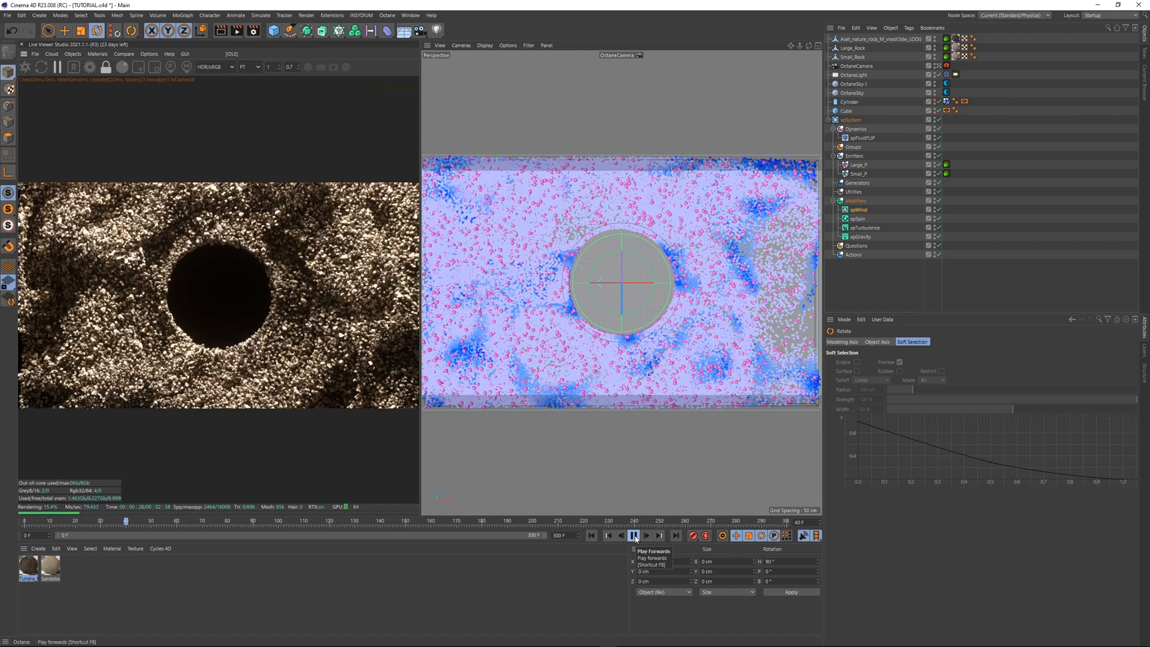
left_click(636, 538)
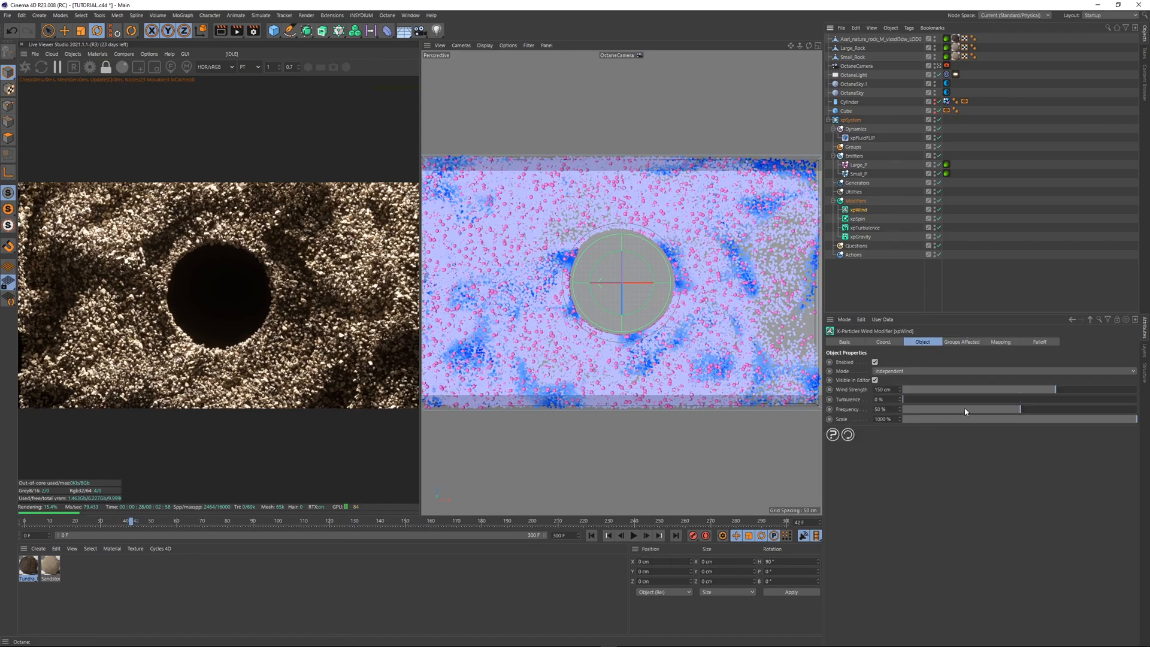
- Set the xpWind strength to 315 cm, replay the simulation to about frame 33 and refresh the live render
left_click_drag(1076, 393, 1086, 392)
left_click(592, 536)
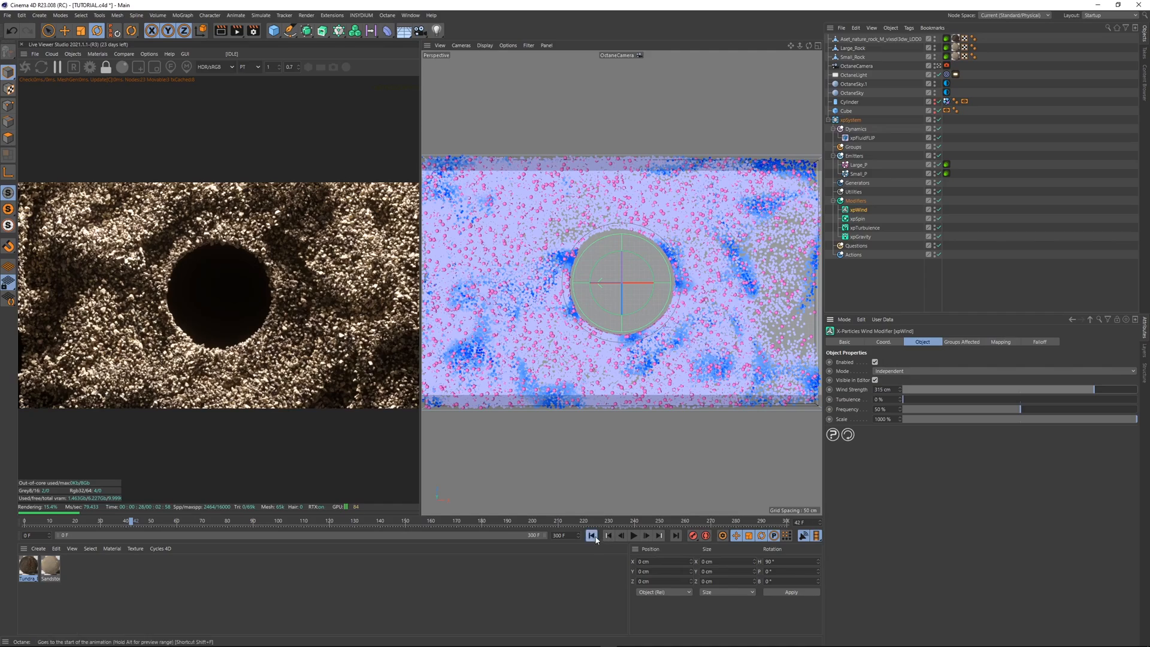
left_click(634, 536)
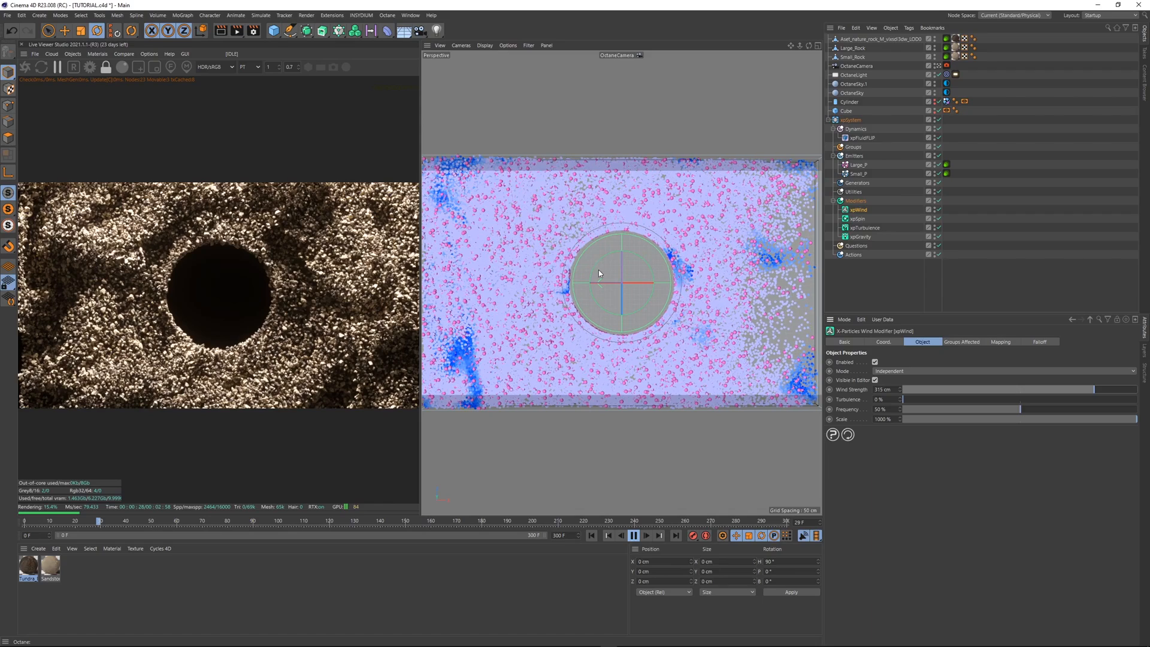
left_click(634, 537)
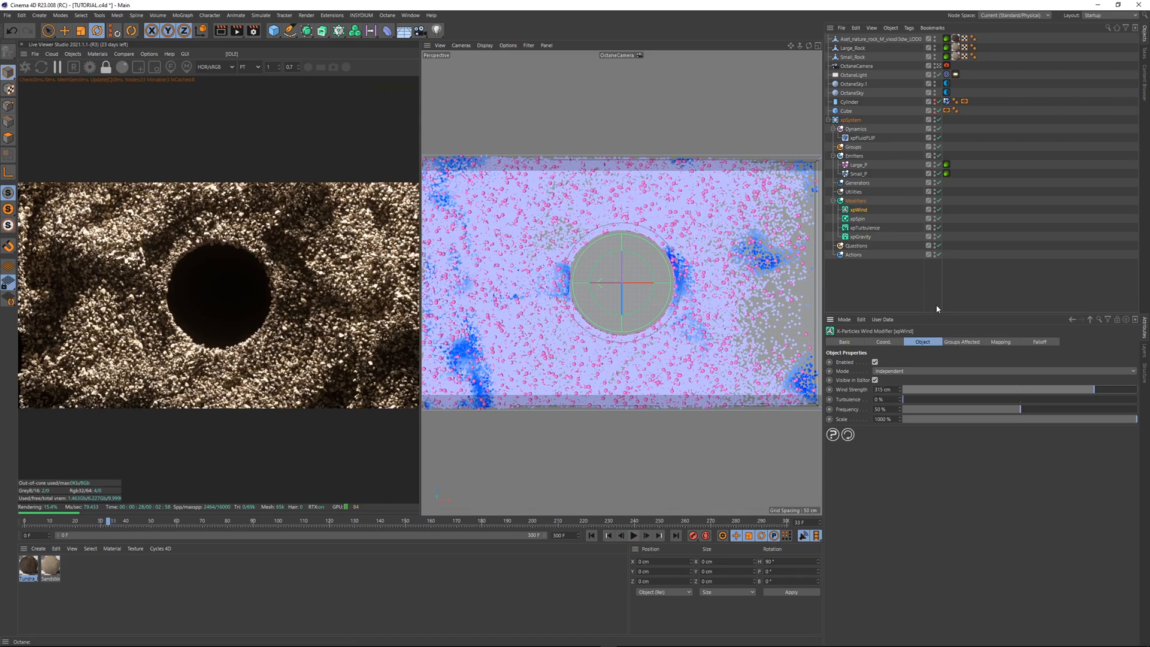
left_click(936, 299)
left_click(41, 67)
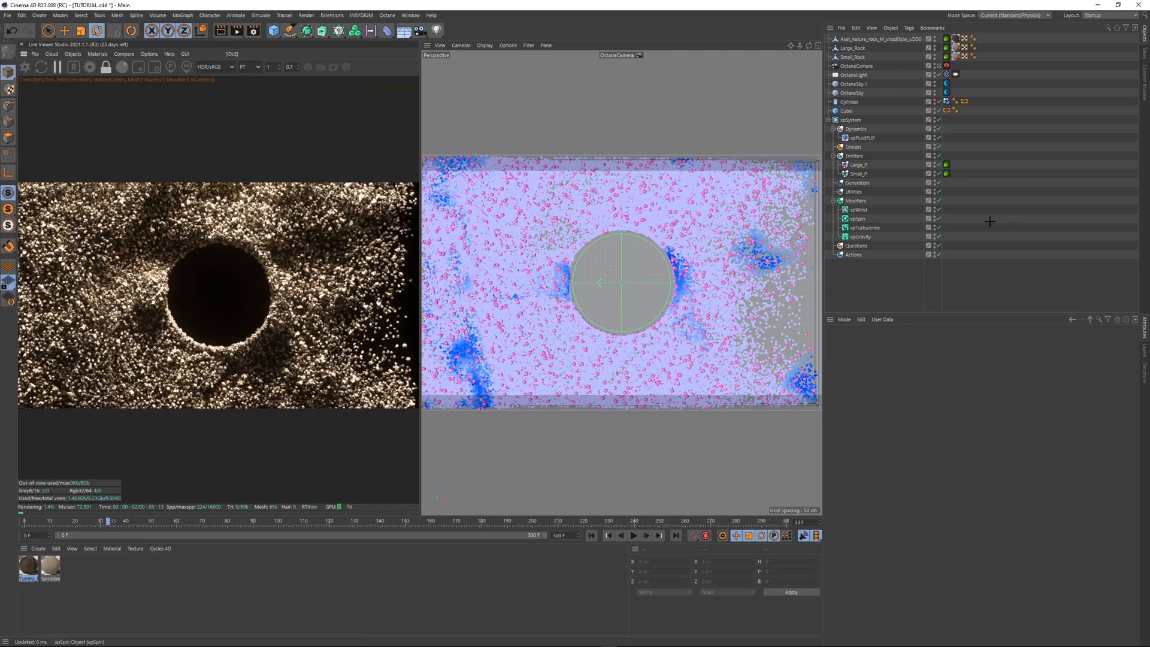
- Disable xpWind, set the Small_P emitter's shot count to 350000 and rerun the simulation to about frame 48
left_click(862, 174)
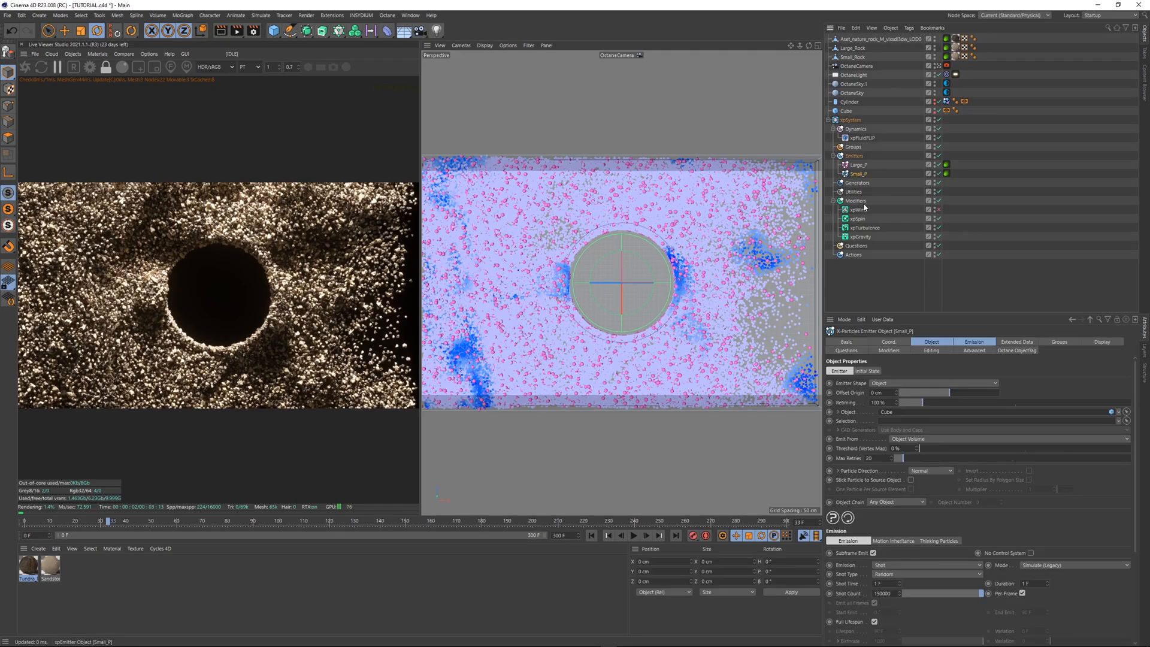
left_click(975, 342)
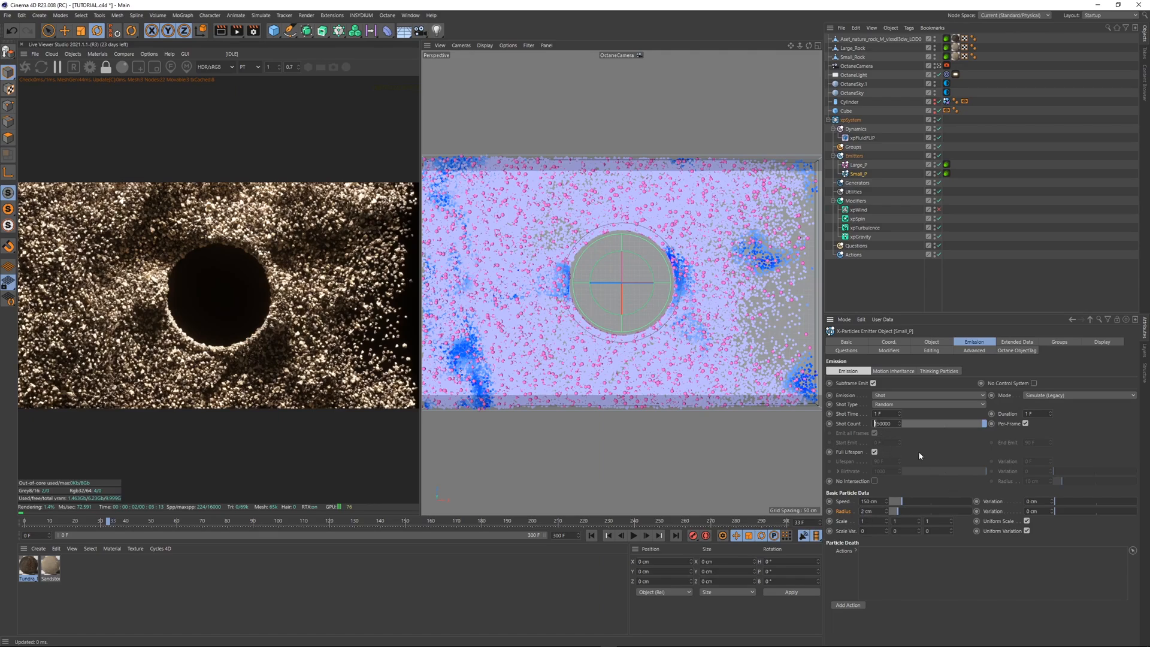
left_click(592, 536)
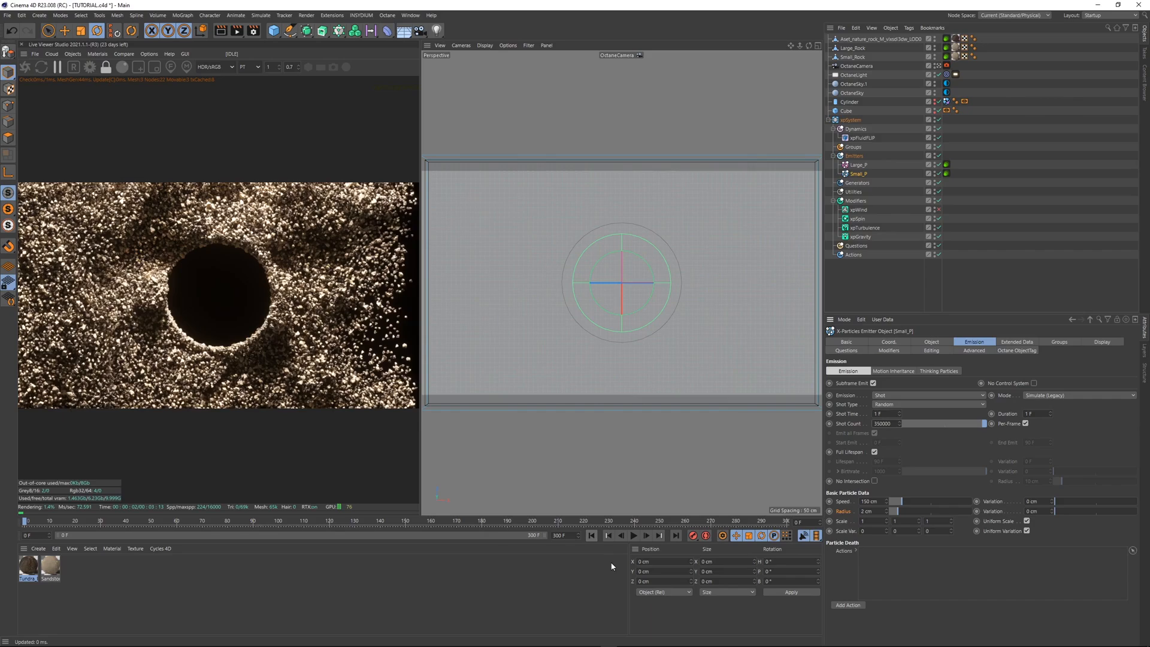
left_click(634, 536)
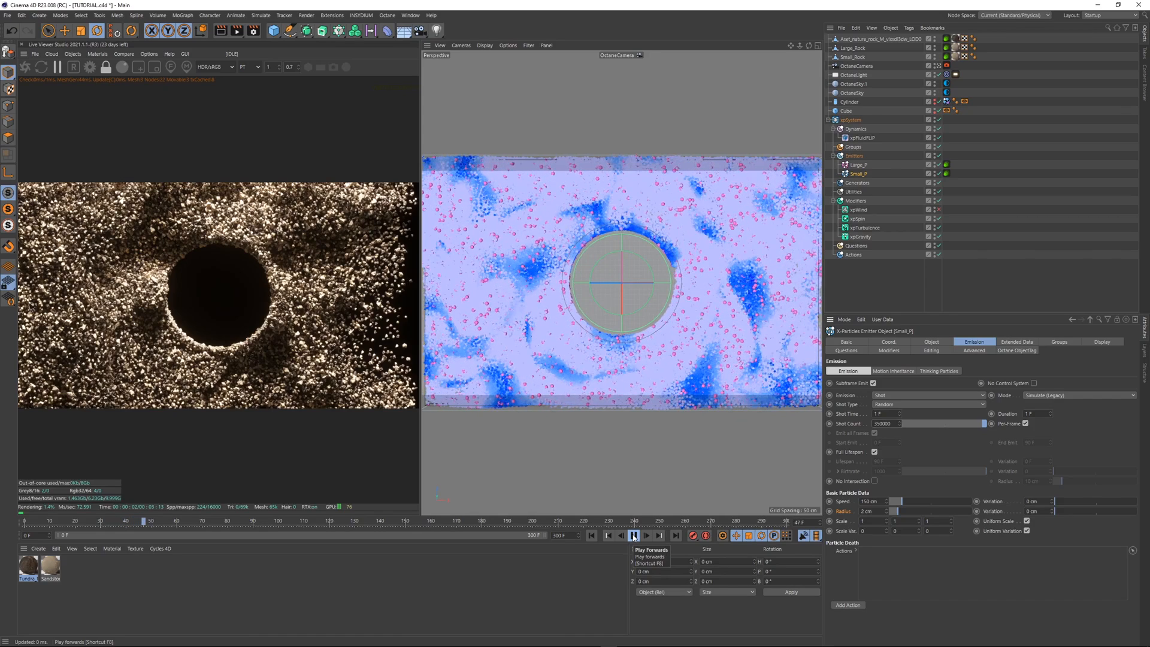
left_click(634, 536)
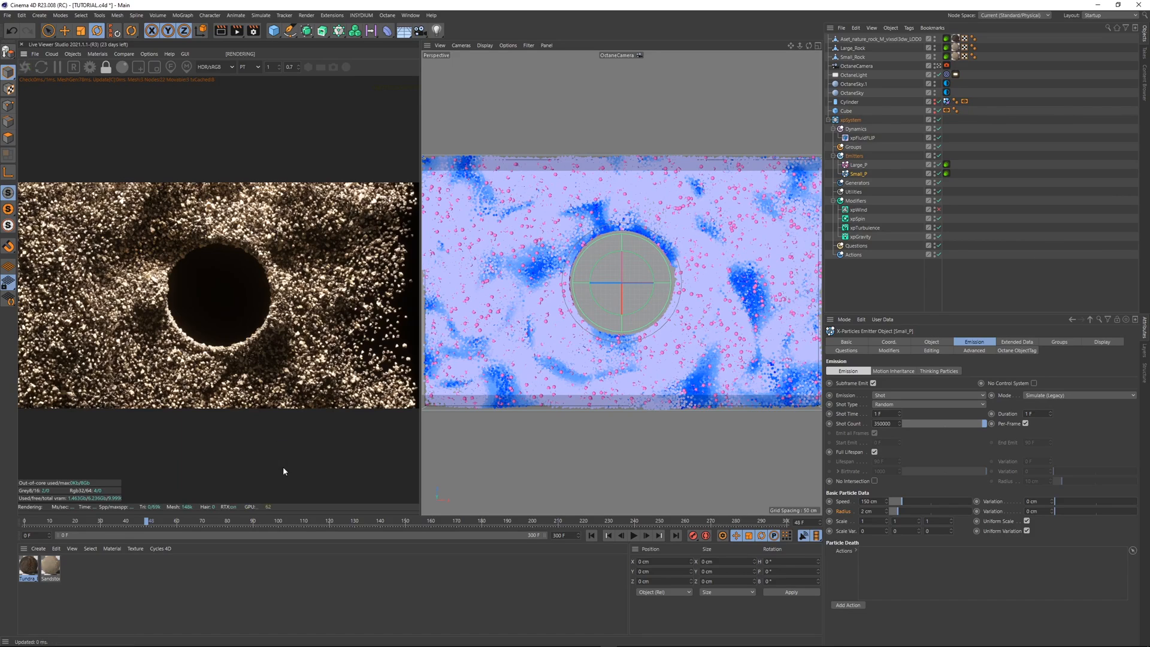
- Inspect the rocks around the hole in the render and rescale Small_Rock to a little over 2 cm wide
scroll(353, 316, "up", 5)
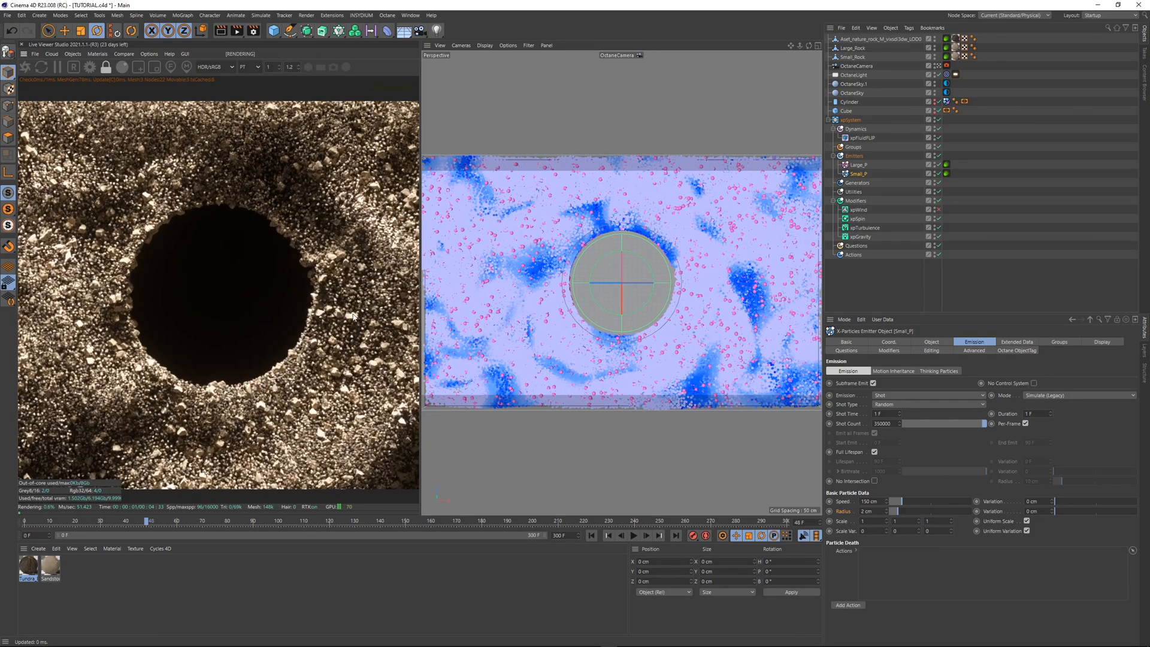
middle_click_drag(353, 317, 293, 358)
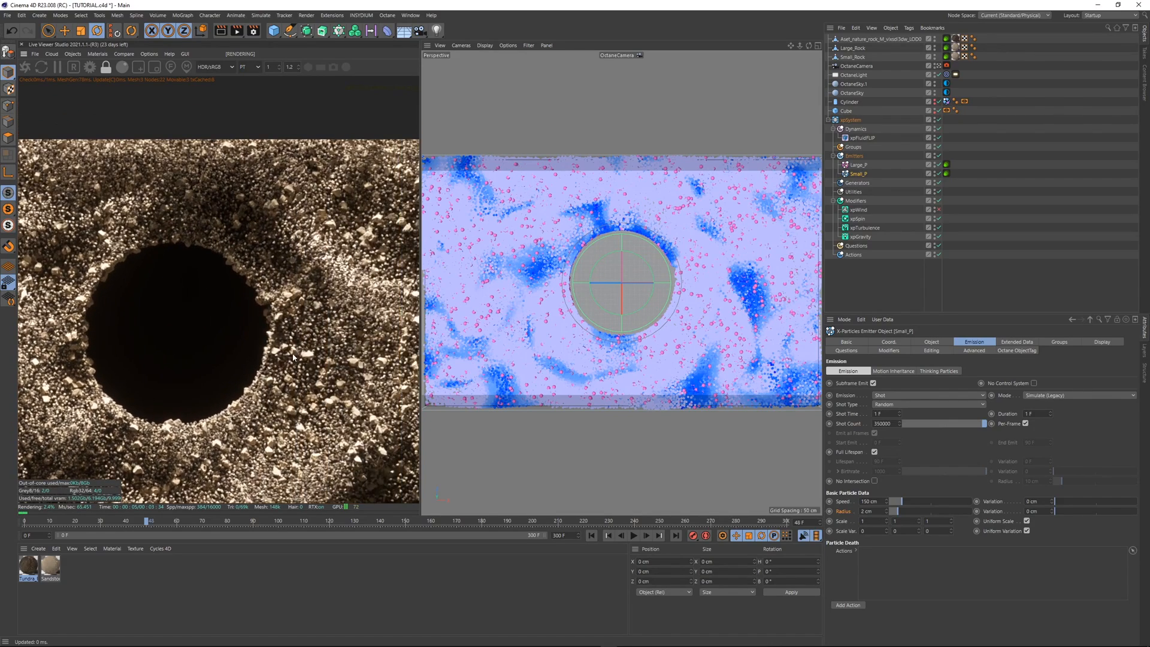
middle_click_drag(204, 367, 302, 327)
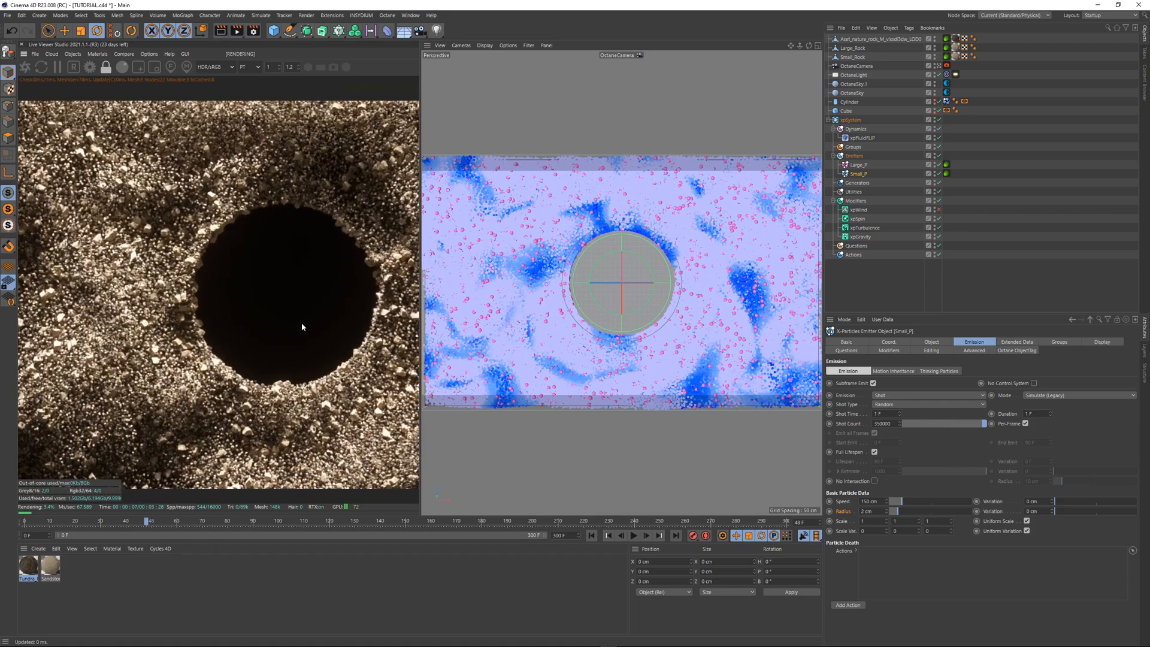
middle_click_drag(185, 266, 29, 263)
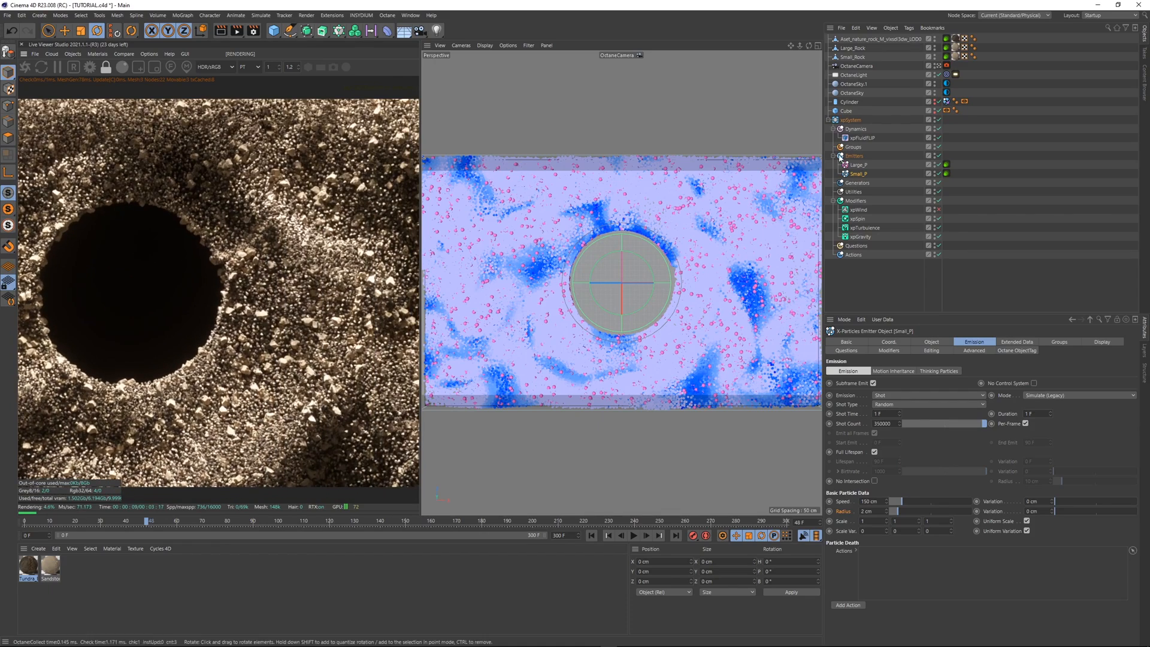
left_click(852, 47)
key("t")
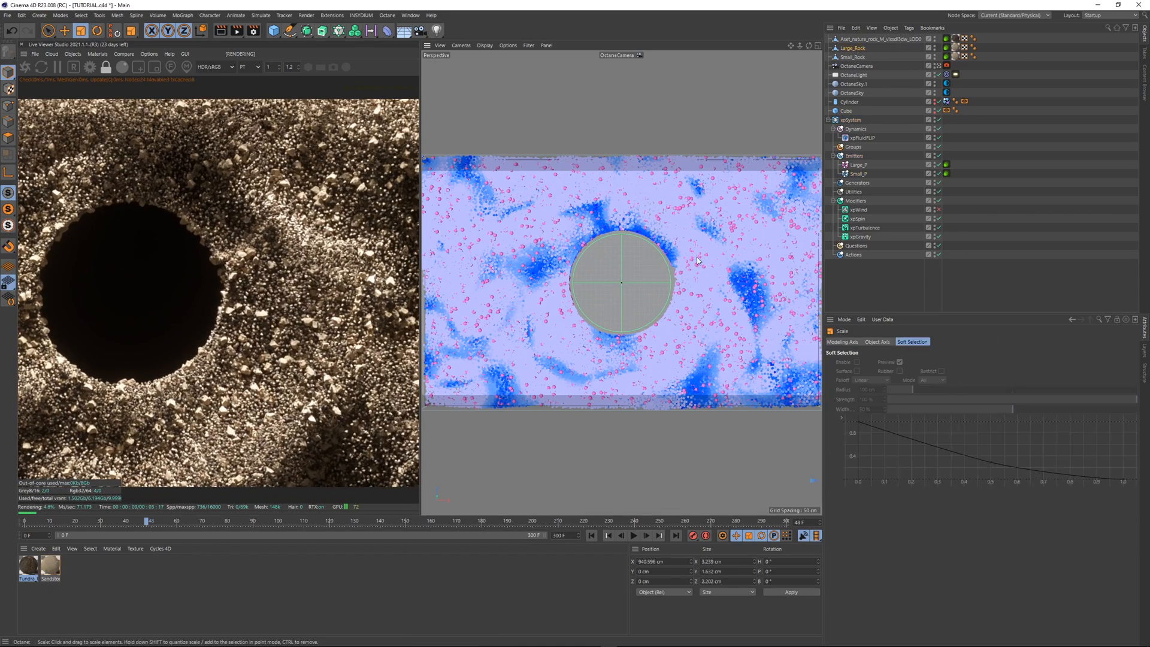
left_click(852, 57)
left_click_drag(609, 262, 815, 235)
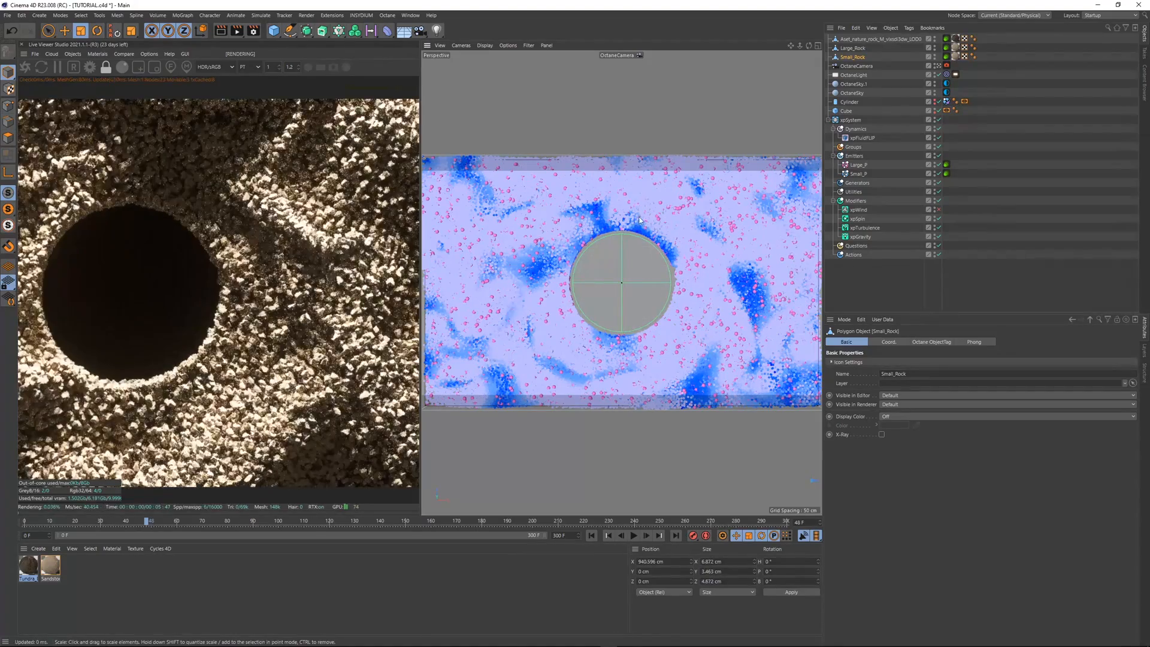
left_click_drag(580, 214, 458, 231)
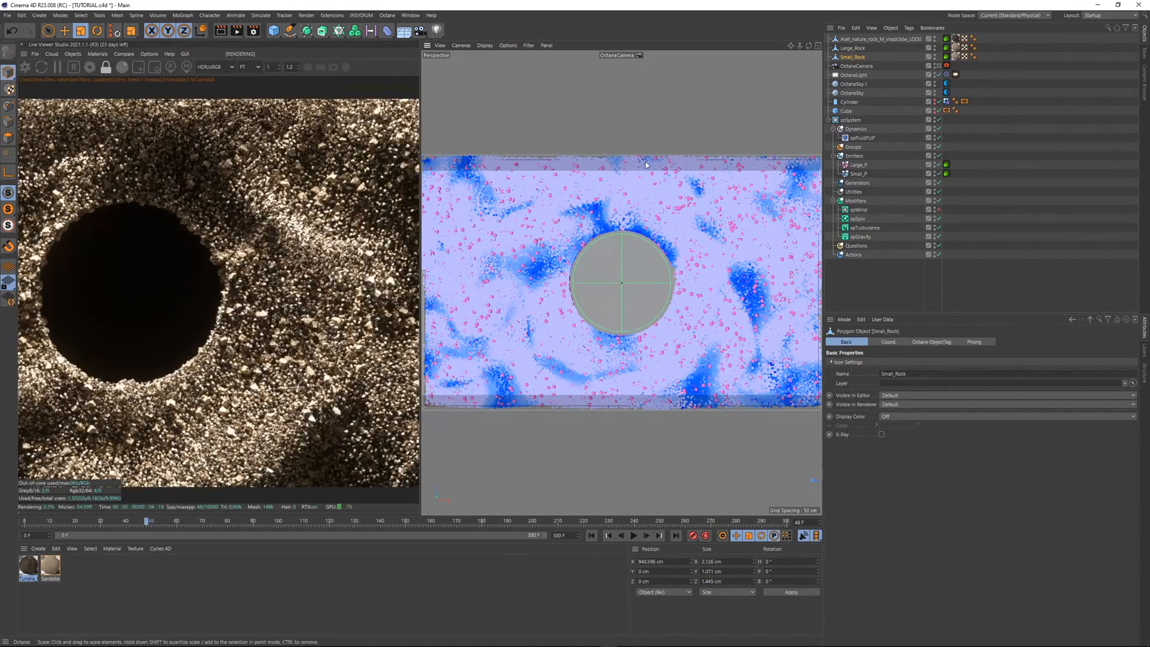
left_click_drag(722, 130, 733, 121)
- Scale Aset_nature_rock_M_vlsxdi3dw_LOD0 up to about 3.3 cm wide
left_click(877, 39)
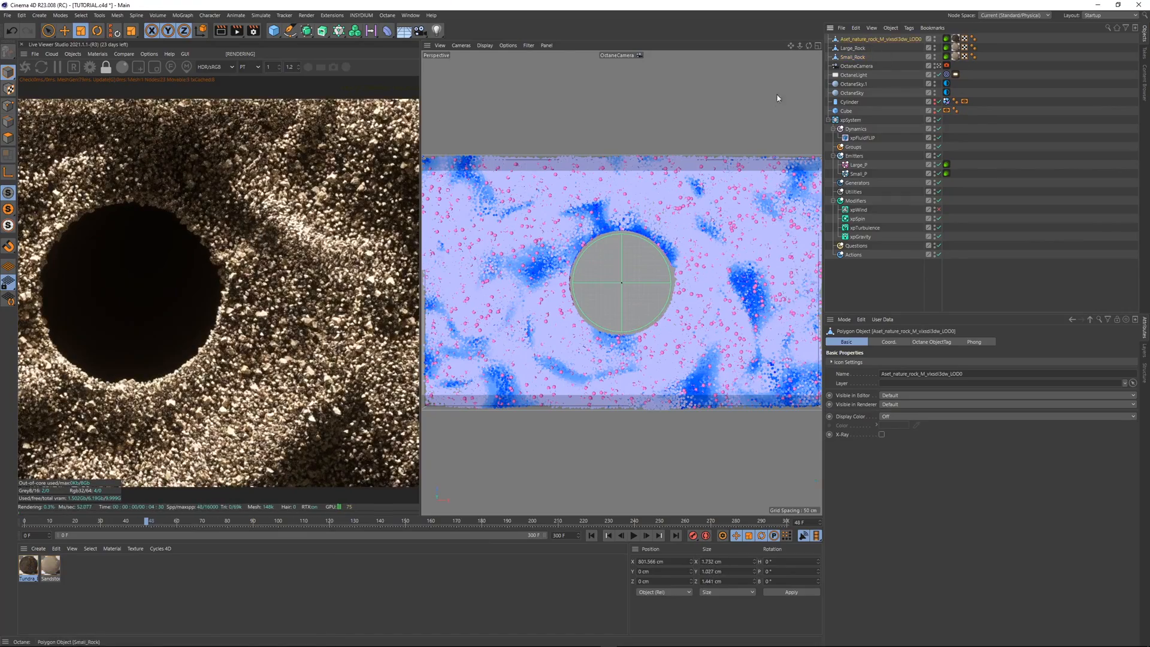
left_click_drag(655, 187, 745, 91)
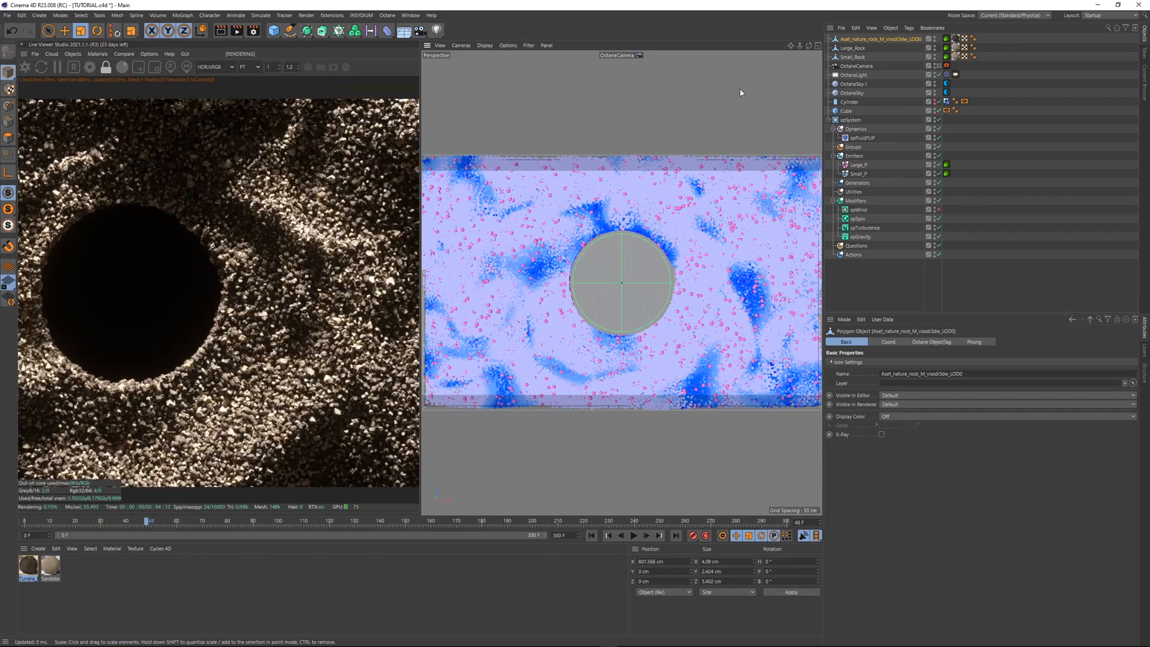
left_click_drag(672, 171, 609, 213)
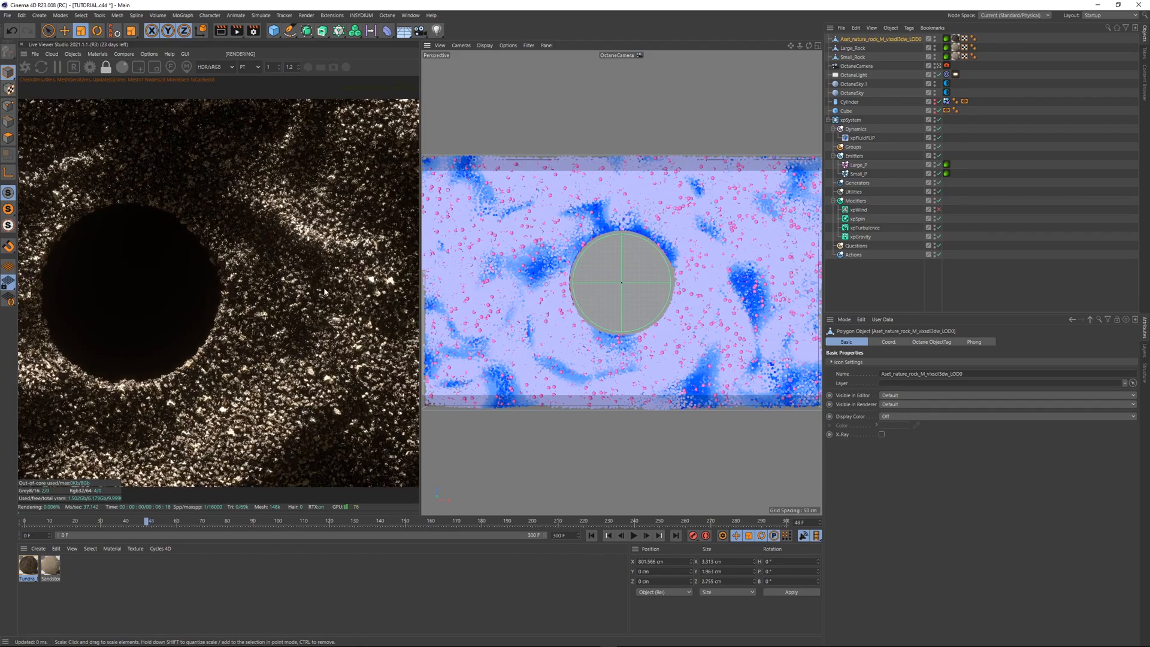
- Open the Tundra_Rock material's nodes and set the albedo ColorCorrection hue to about -0.02, saturation to about 1.45 and gamma to about 0.89
left_click(144, 413)
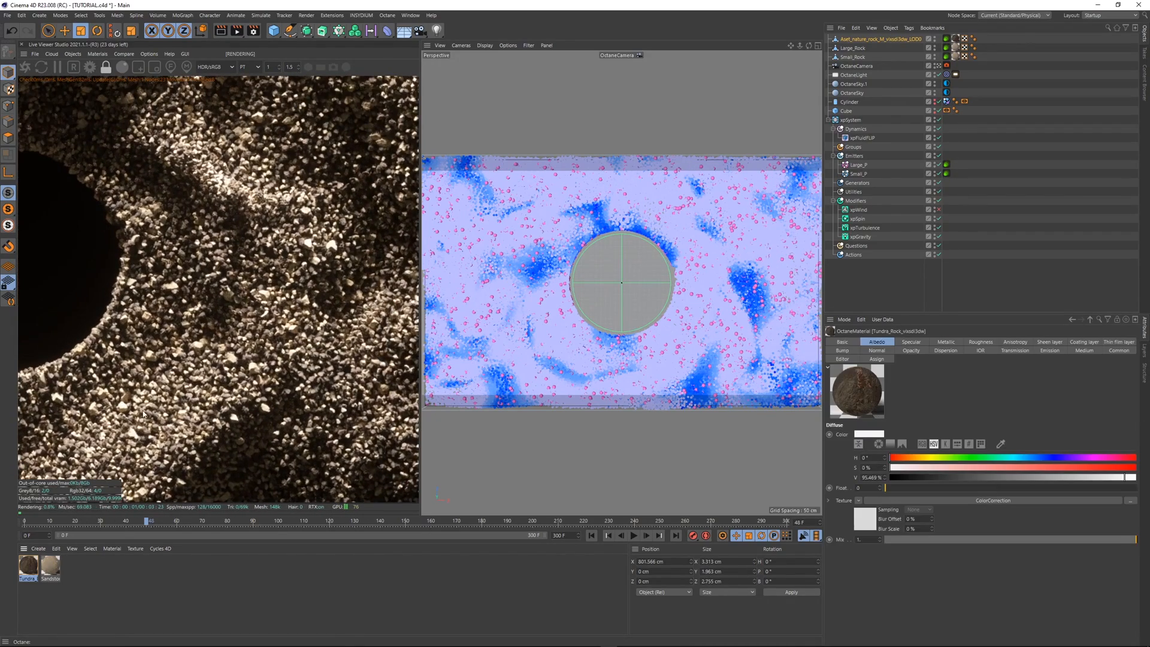
left_click(98, 53)
left_click(122, 78)
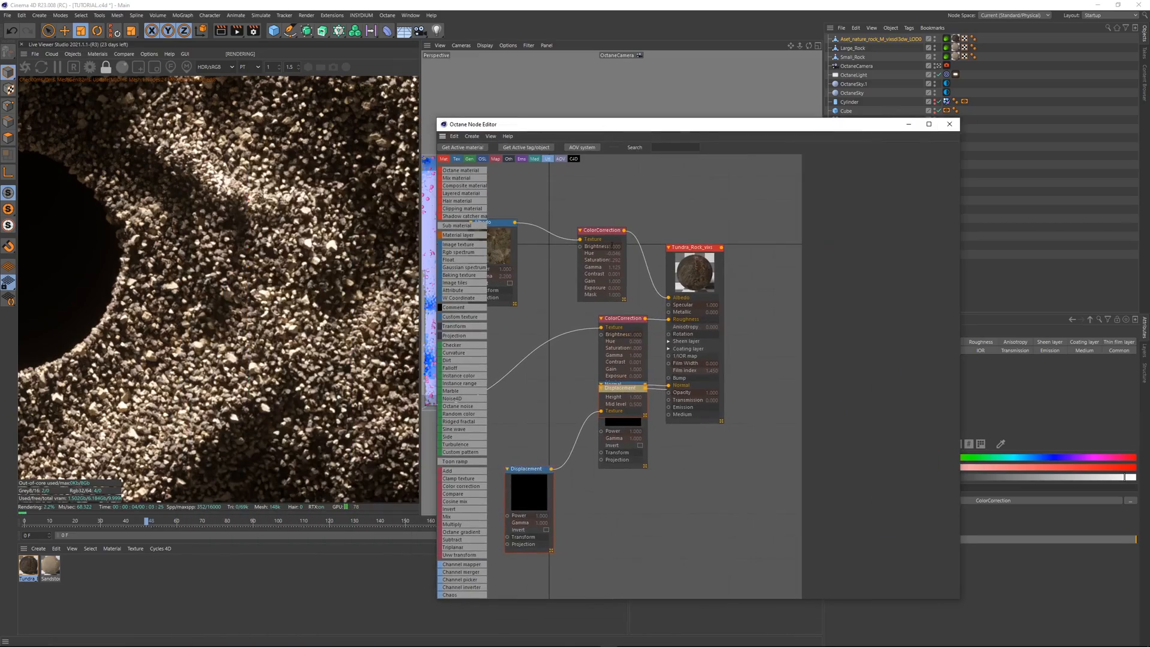
left_click(613, 245)
left_click_drag(914, 257, 913, 239)
scroll(384, 293, "down", 1)
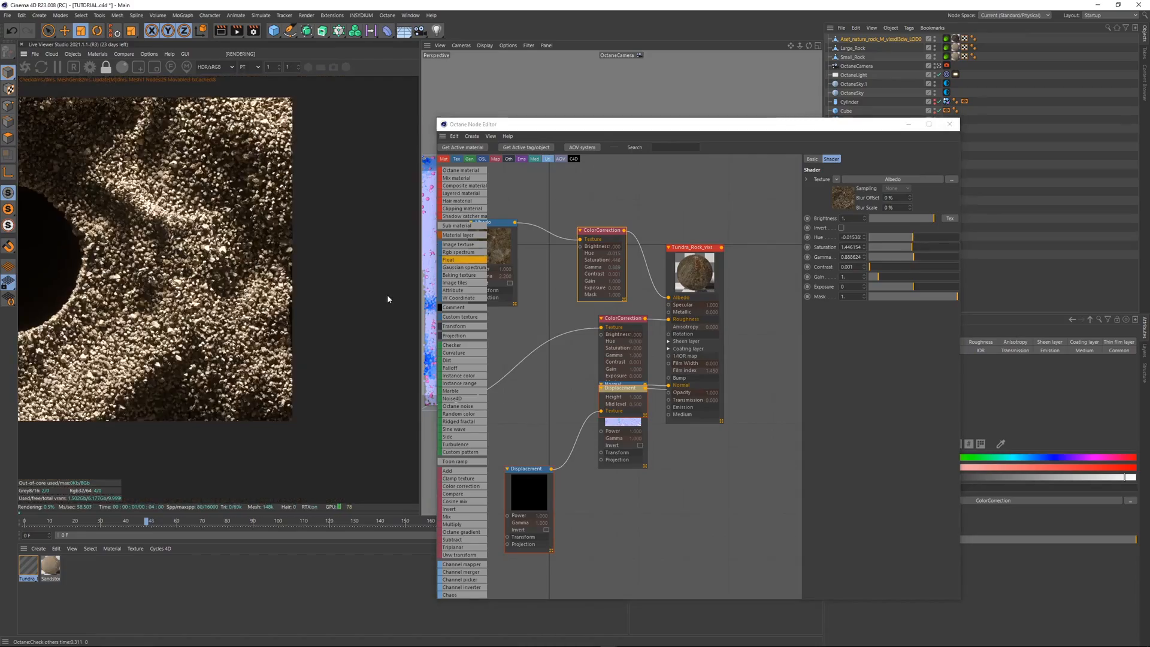
- Fine-tune the Tundra_Rock albedo ColorCorrection hue, saturation and gamma against the whole hole in the render and close the Node Editor
middle_click_drag(105, 257, 284, 293)
left_click(912, 238)
left_click_drag(912, 247, 907, 259)
left_click(949, 124)
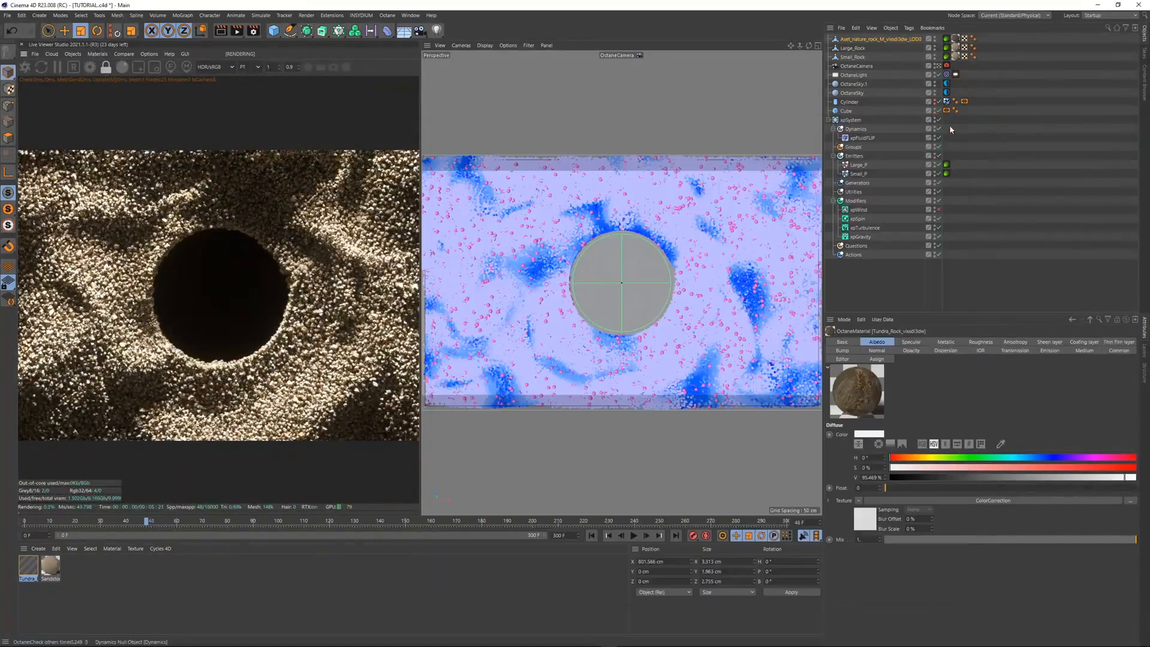
- Scale Small_Rock to about 2.6 cm wide and Large_Rock to about 3.6 cm wide, judging the result around the hole in the render
scroll(212, 293, "up", 5)
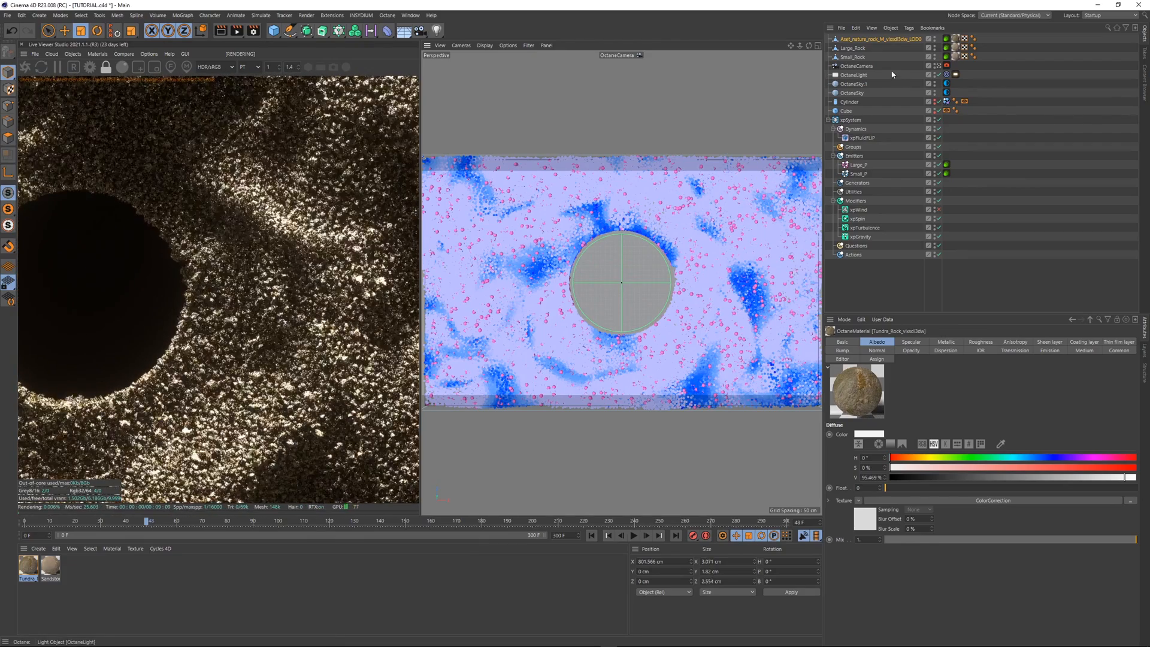
left_click(853, 56)
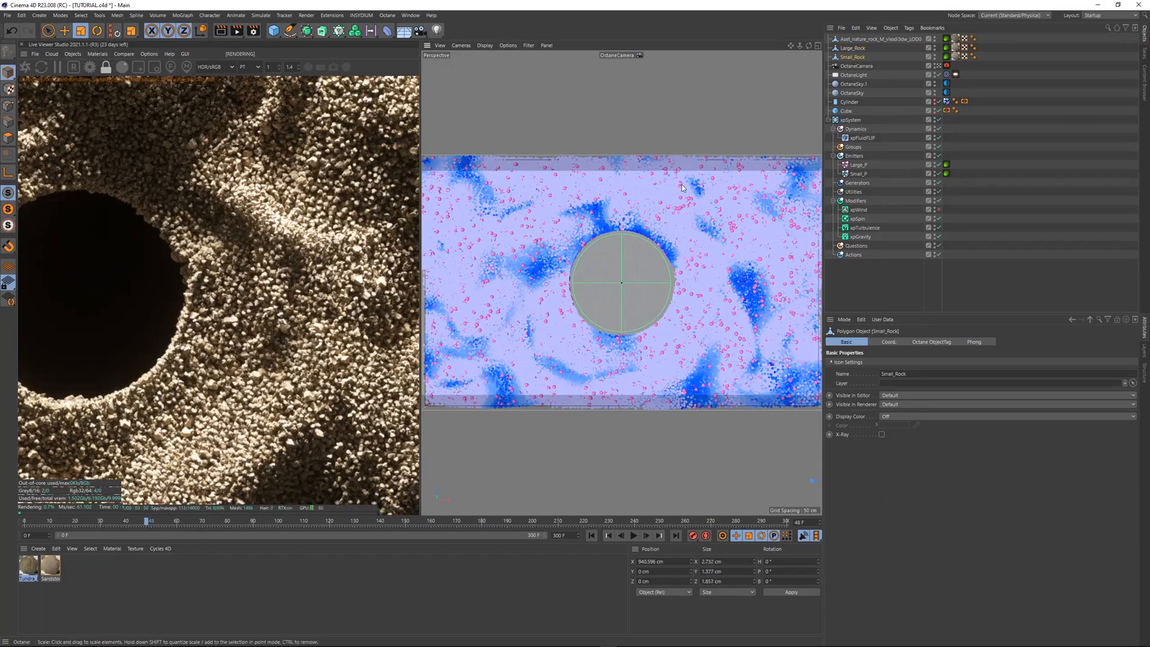
mouse_move(659, 173)
left_mouse_down()
mouse_move(695, 161)
mouse_move(676, 167)
left_mouse_up()
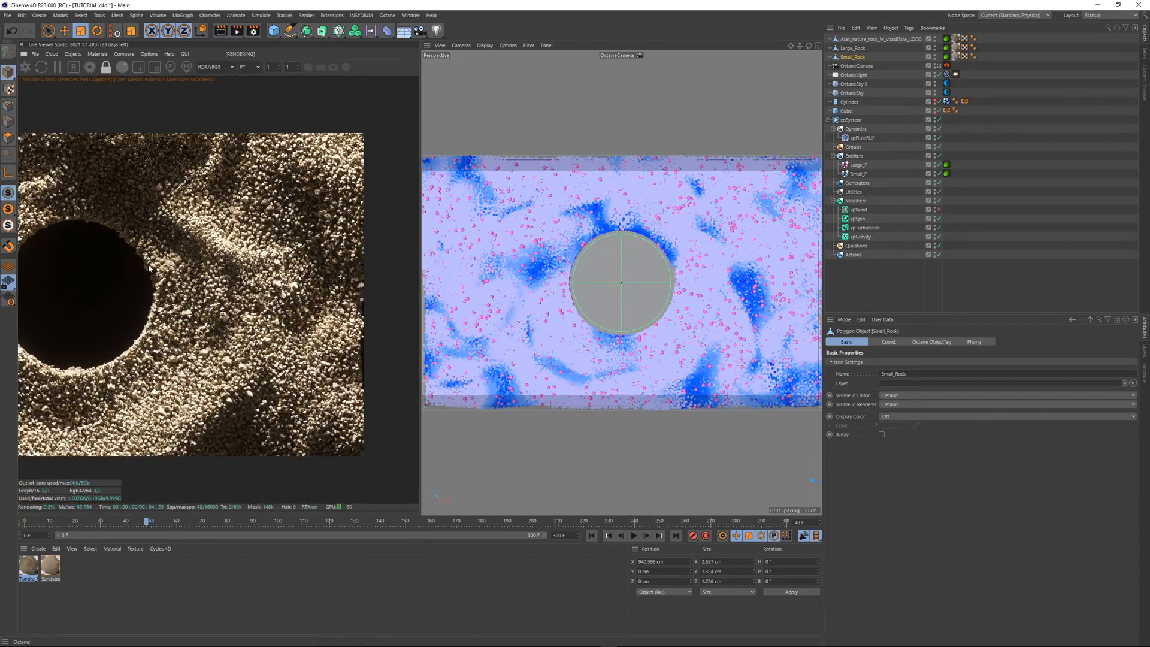
scroll(247, 252, "down", 5)
scroll(247, 253, "down", 1)
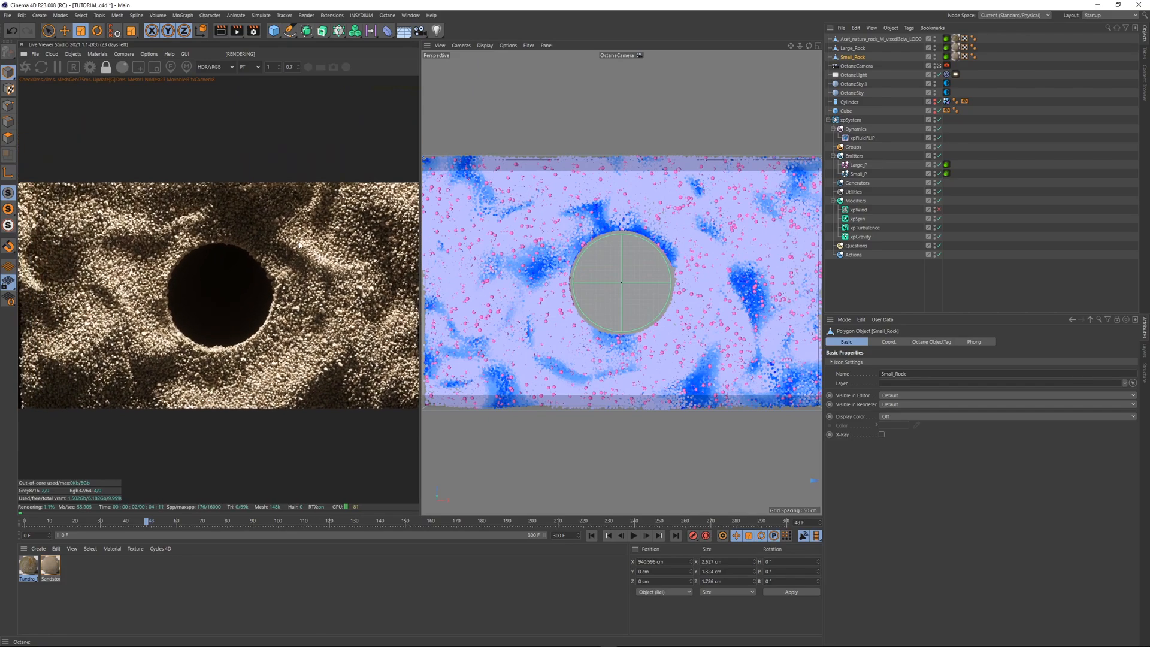
left_click_drag(630, 238, 659, 230)
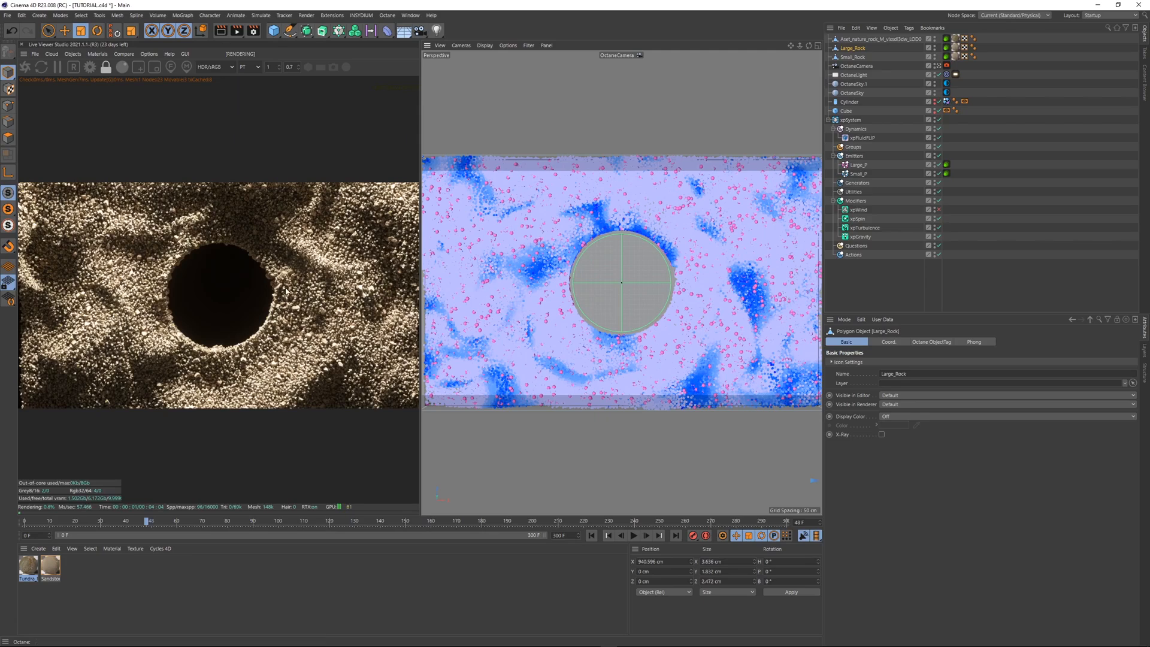
left_click(1057, 106)
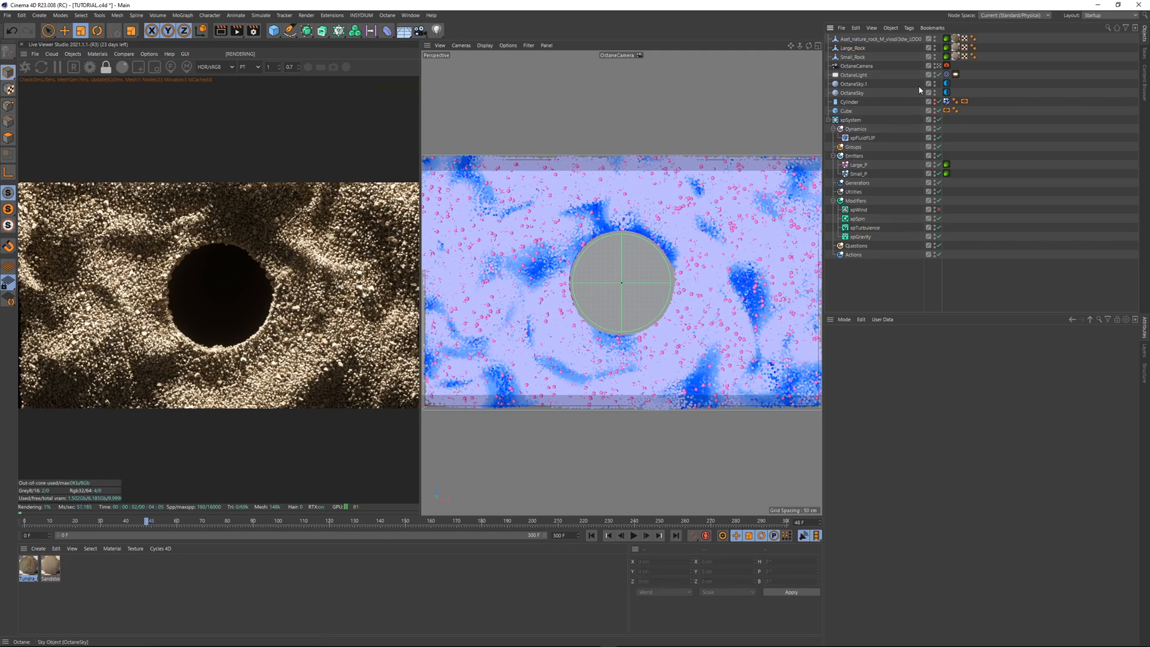
- Move OctaneCamera slightly closer to the hole so the particle bed fills more of the frame
left_click(857, 66)
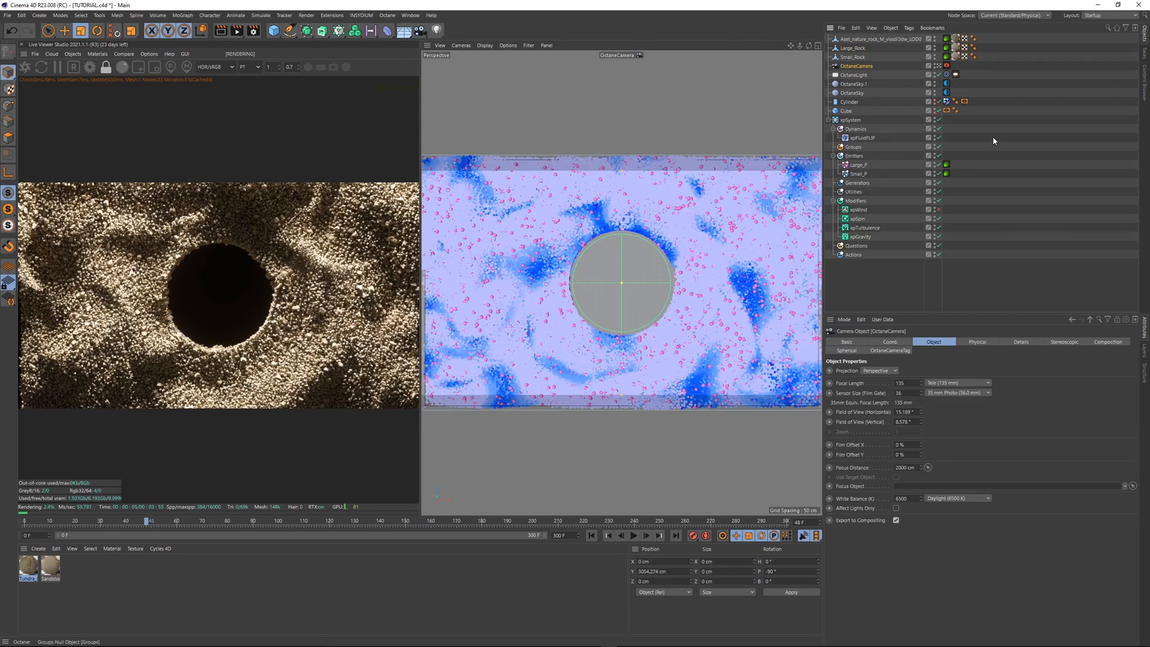
left_click(997, 139)
scroll(260, 276, "down", 1)
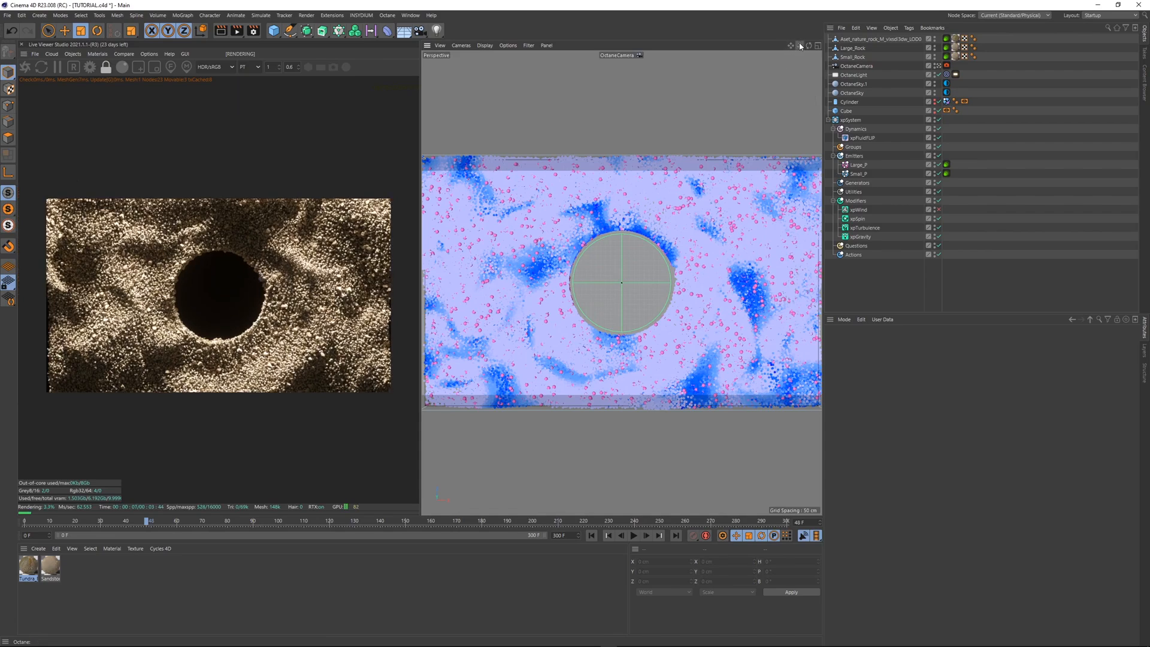
left_click_drag(801, 46, 813, 46)
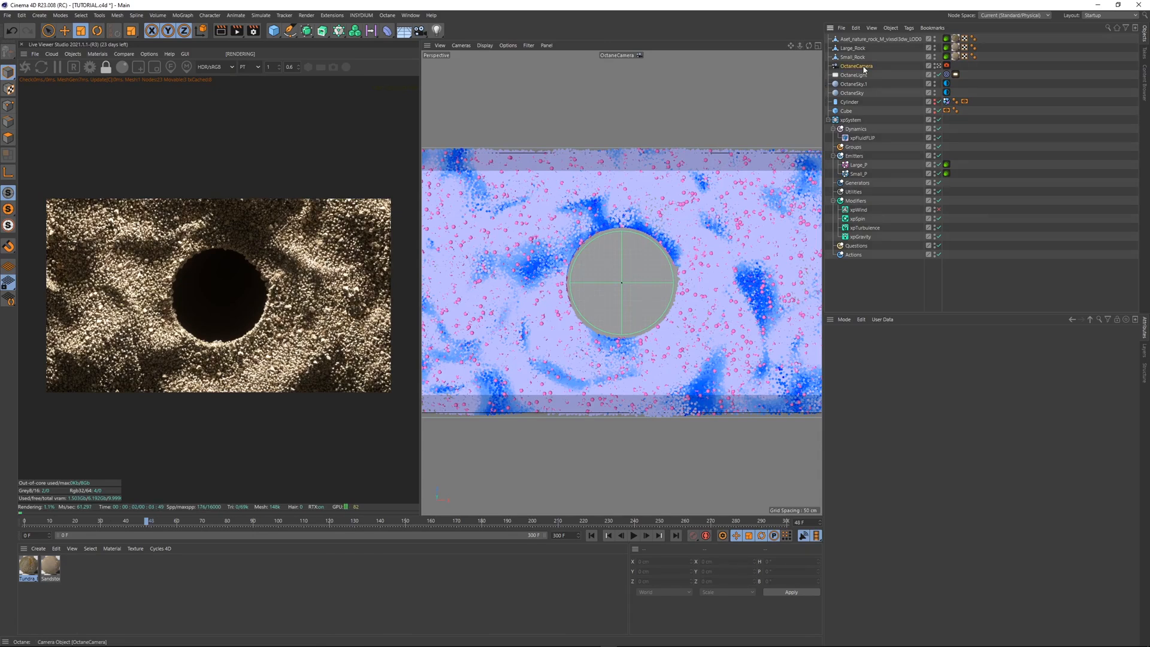
- Duplicate OctaneCamera, look through the copy and frame the hole up close from a low oblique angle
left_click_drag(864, 69, 864, 71, "ctrl")
left_click(939, 75)
left_click_drag(696, 323, 779, 207, "alt")
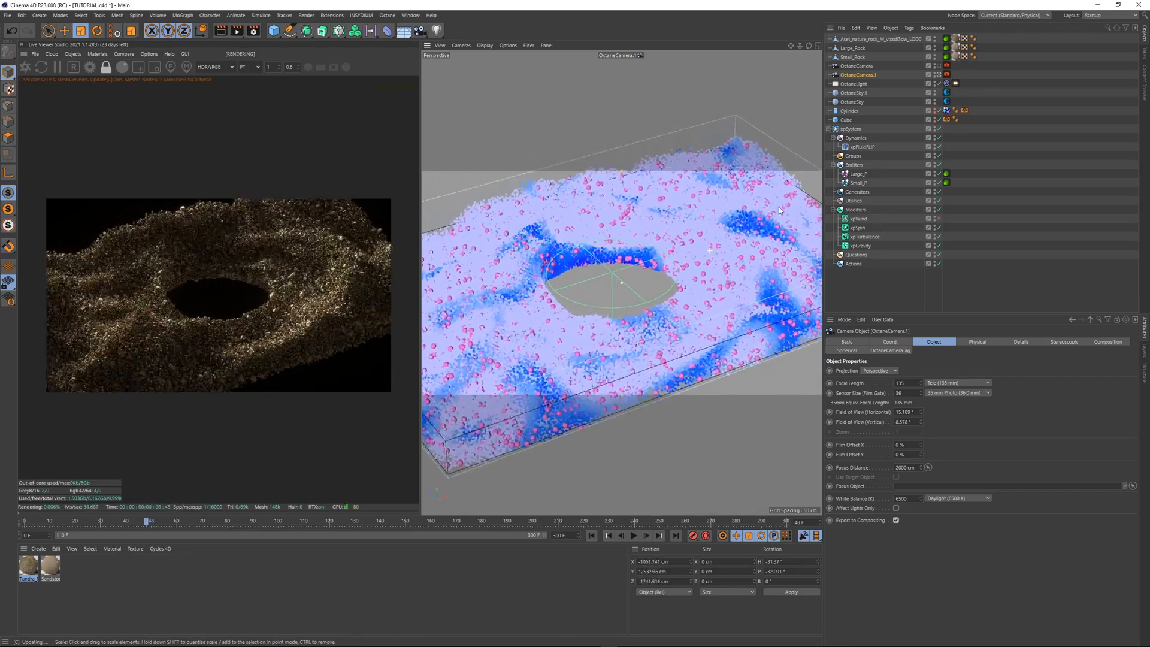
right_click_drag(779, 206, 806, 193, "alt")
middle_click_drag(640, 329, 704, 322, "alt")
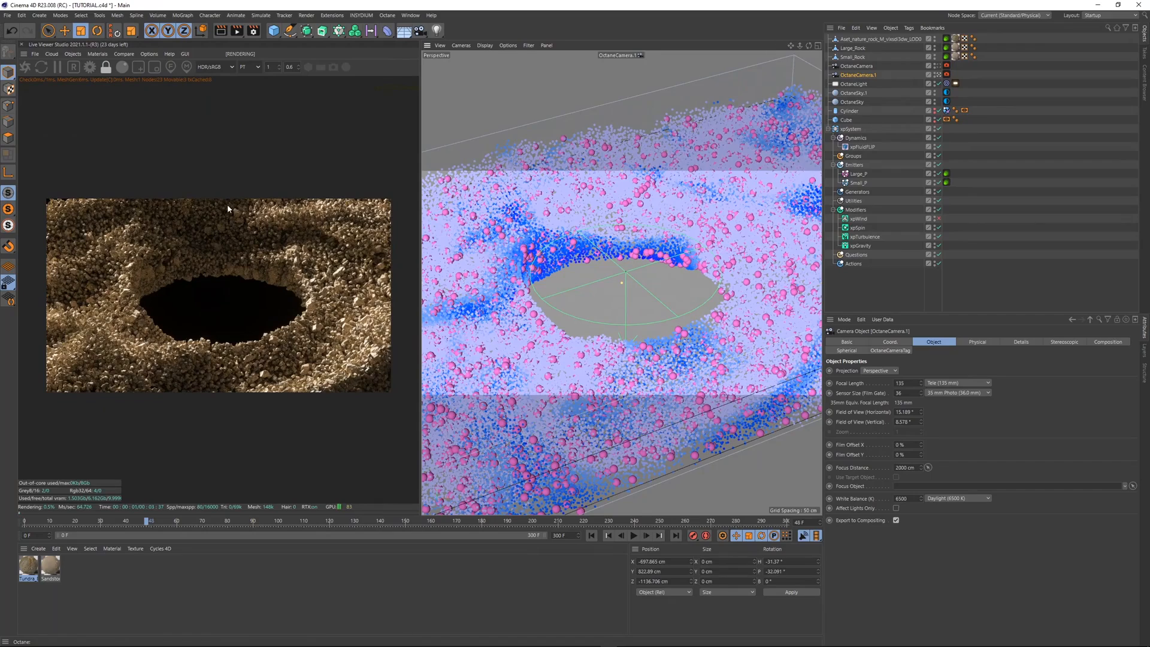
- Return to the top-down OctaneCamera view and widen the viewport beside the Live Viewer
left_click(1032, 55)
left_click(939, 66)
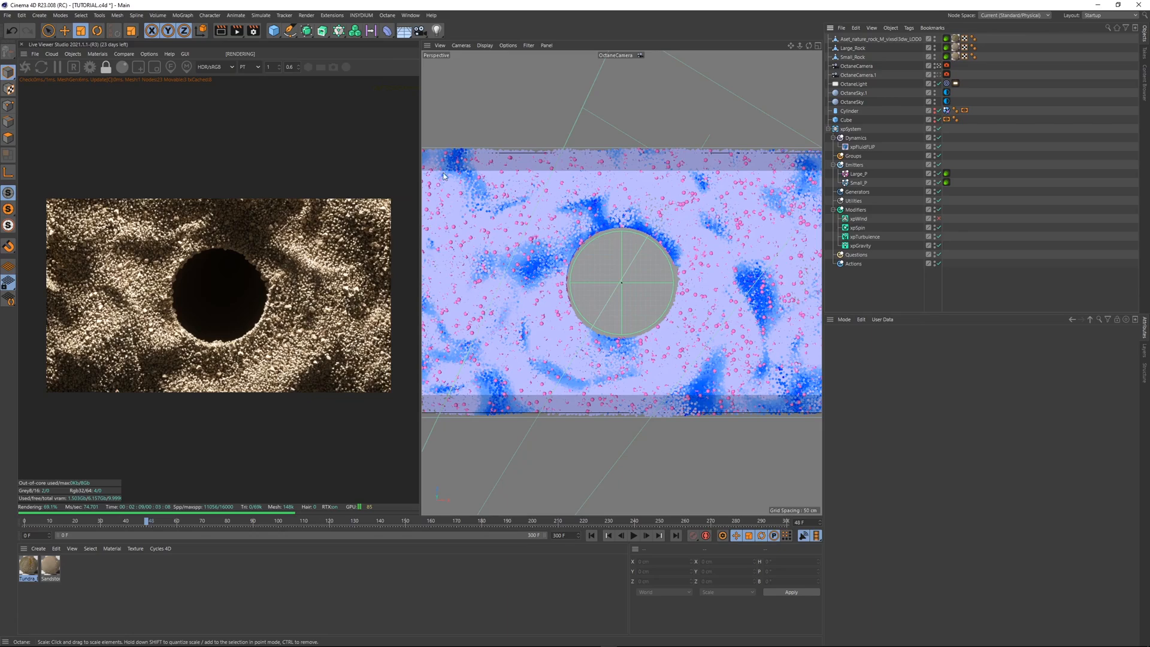
left_click_drag(420, 161, 368, 166)
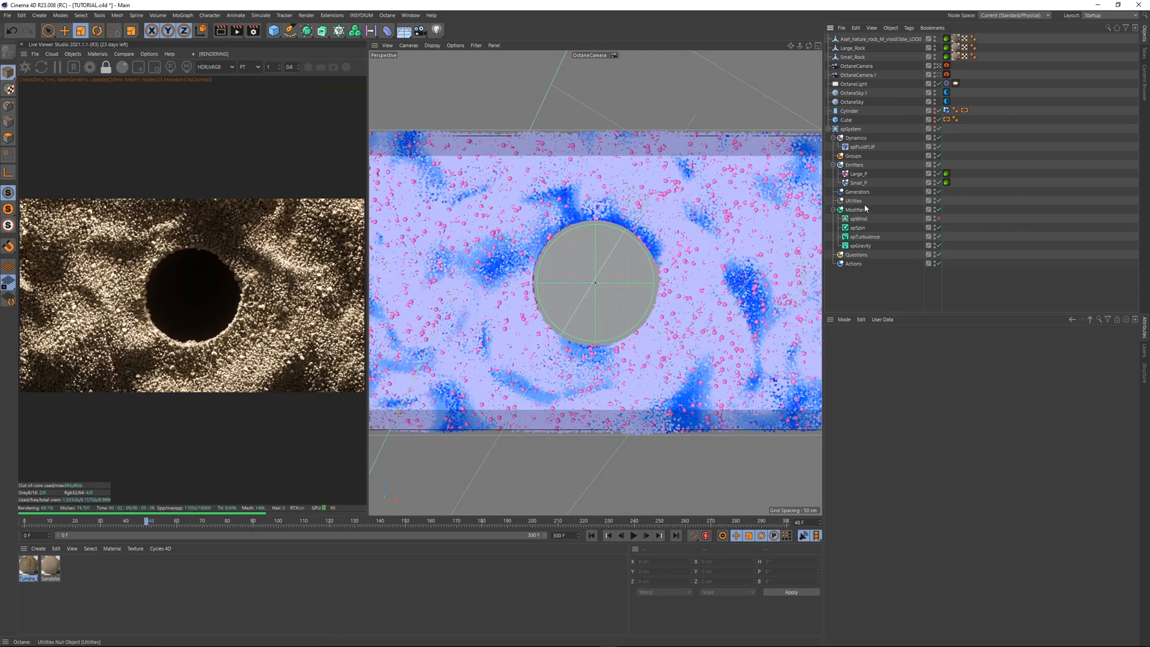
- Add an xpCache to the X-Particles Utilities folder and set its cache folder to E:\WORK\LEARNING\X-PARTICLES\CACHES
left_click(853, 201)
left_click(1134, 381)
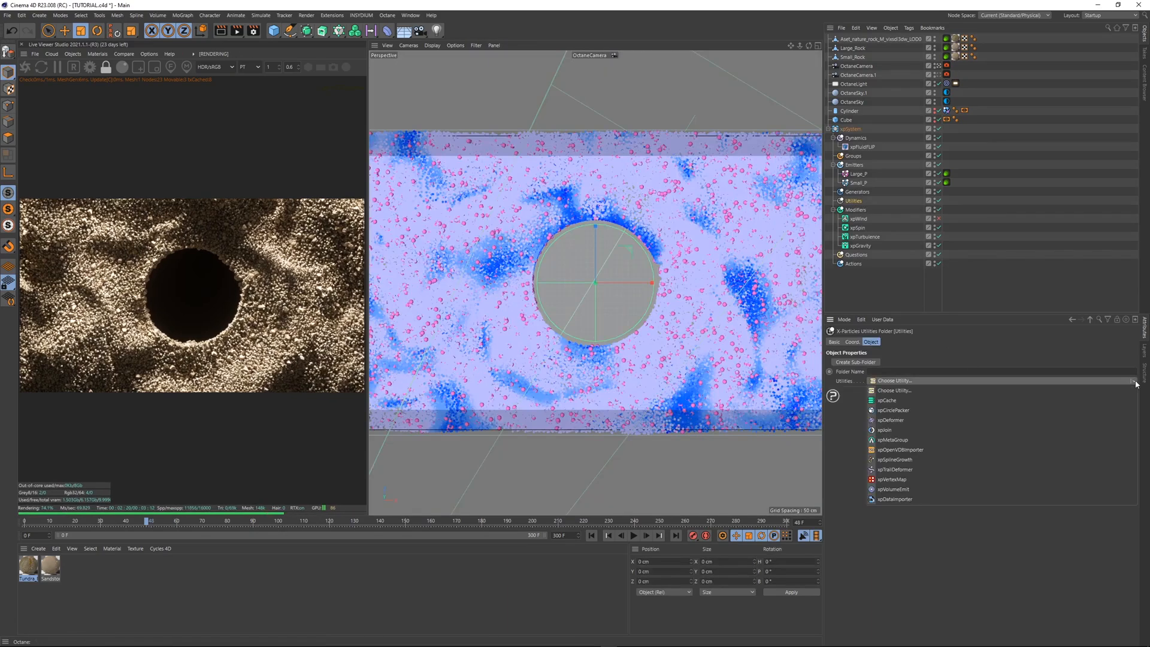
left_click(996, 400)
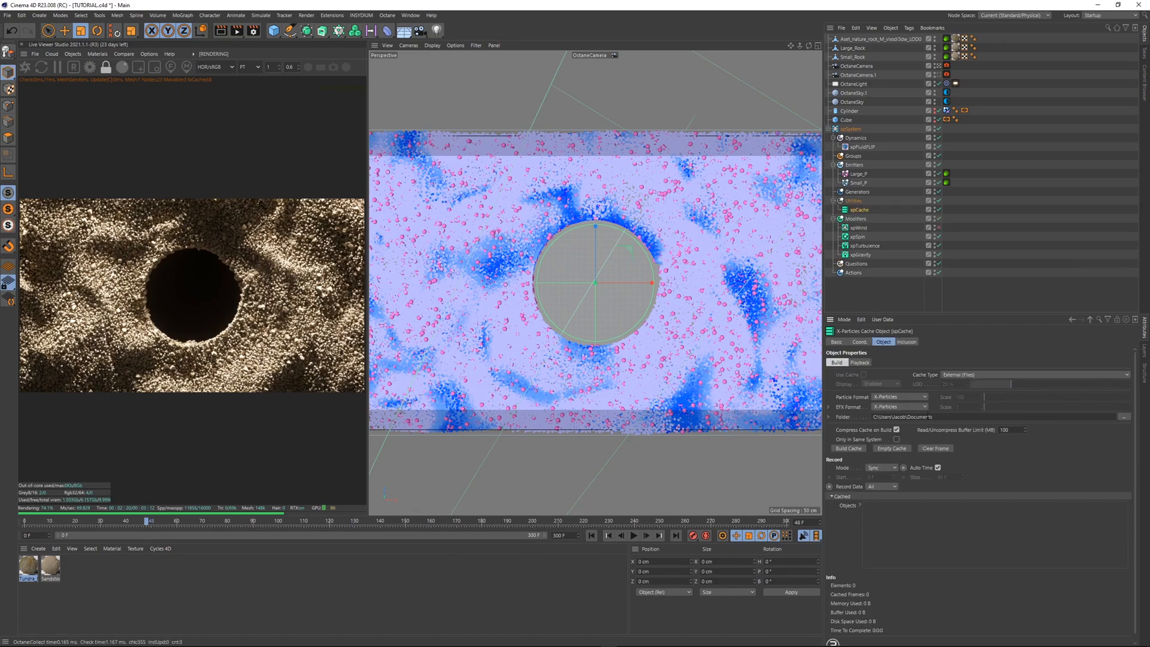
left_click(1125, 417)
left_click(631, 462)
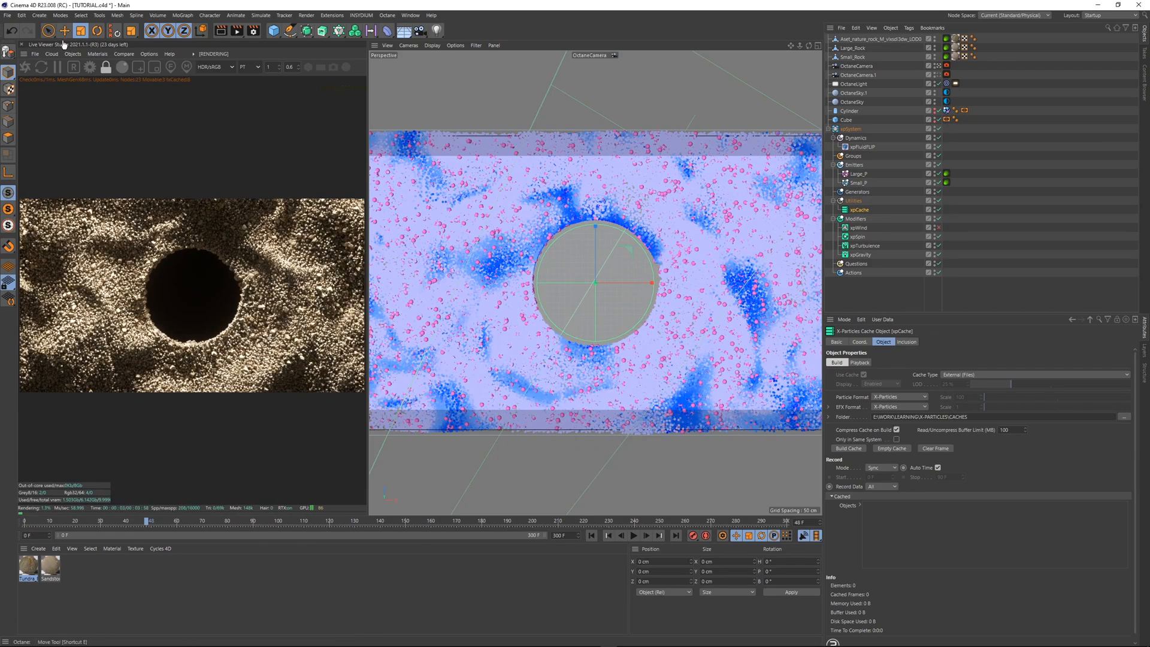
- Build the particle cache with the live render paused and play back the cached simulation from the start
left_click(58, 67)
left_click(850, 448)
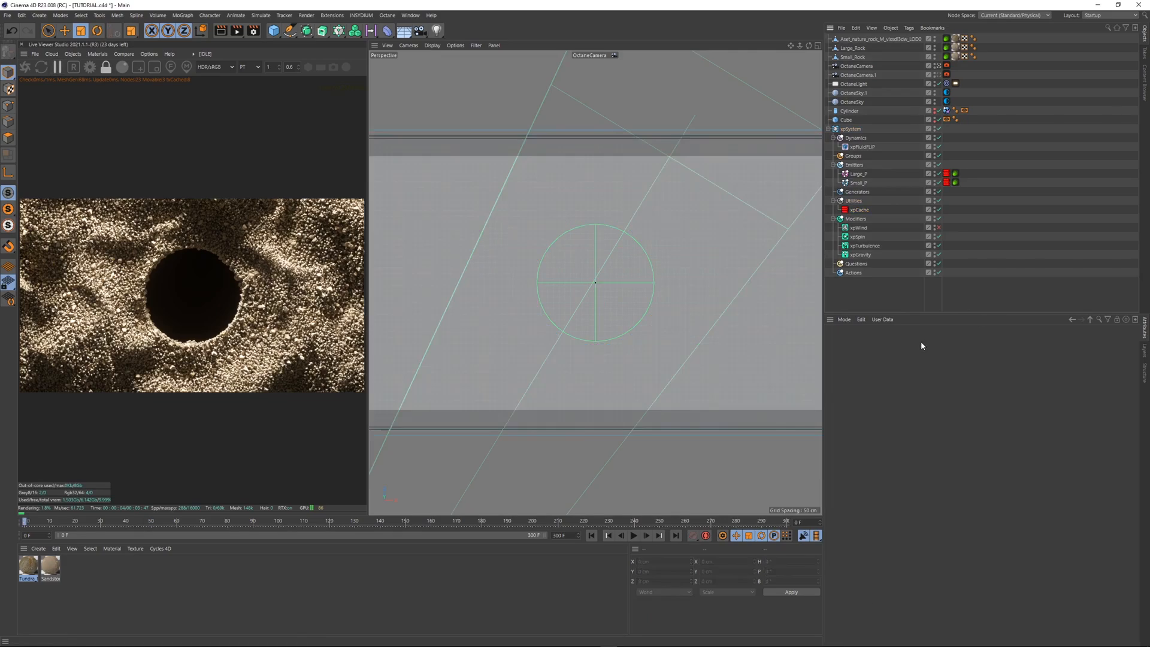
left_click(634, 536)
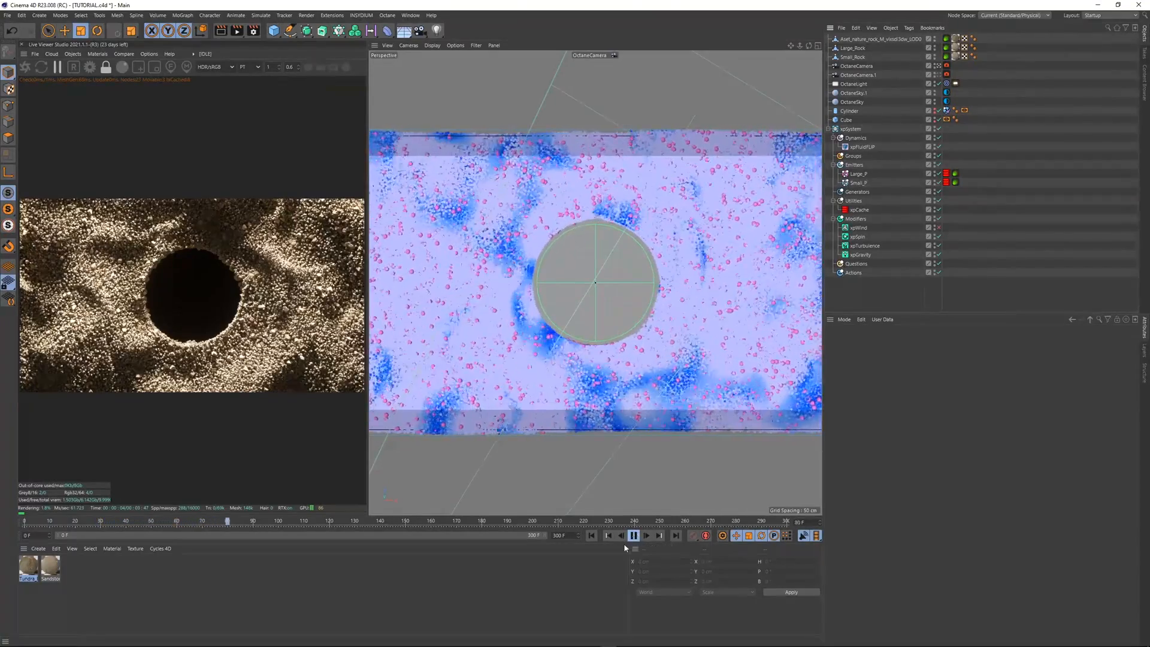
left_click(634, 536)
left_click(592, 536)
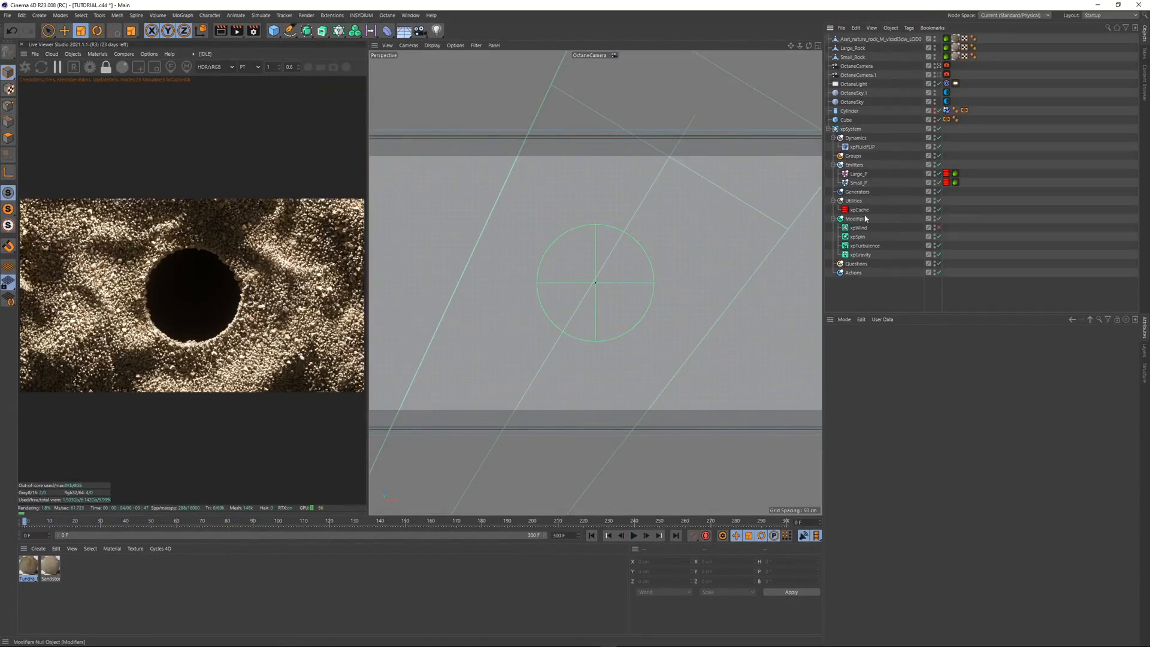
- Set the xpCache playback Retiming to Frame
left_click(855, 219)
left_click(862, 210)
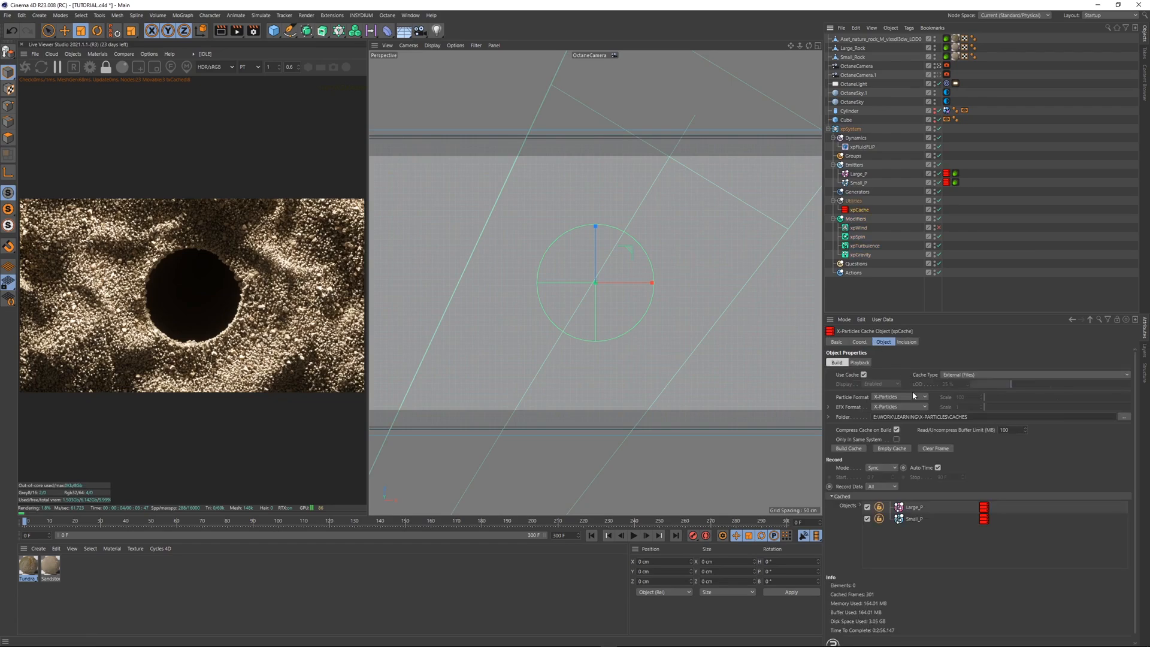
left_click(861, 363)
left_click(882, 393)
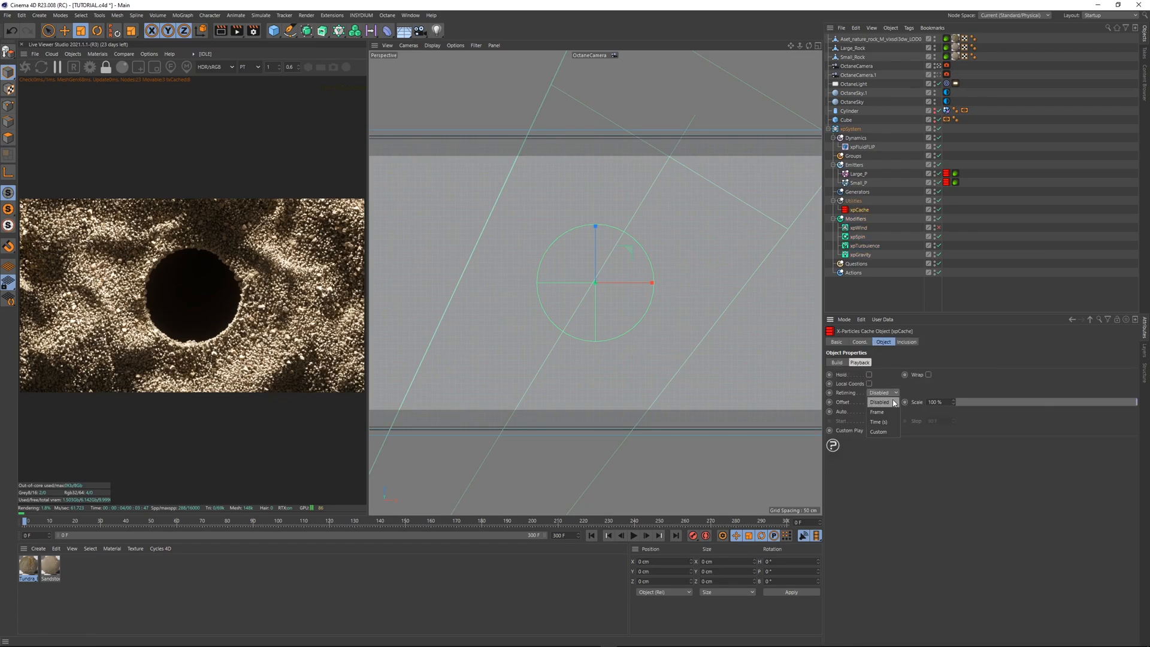
left_click(876, 412)
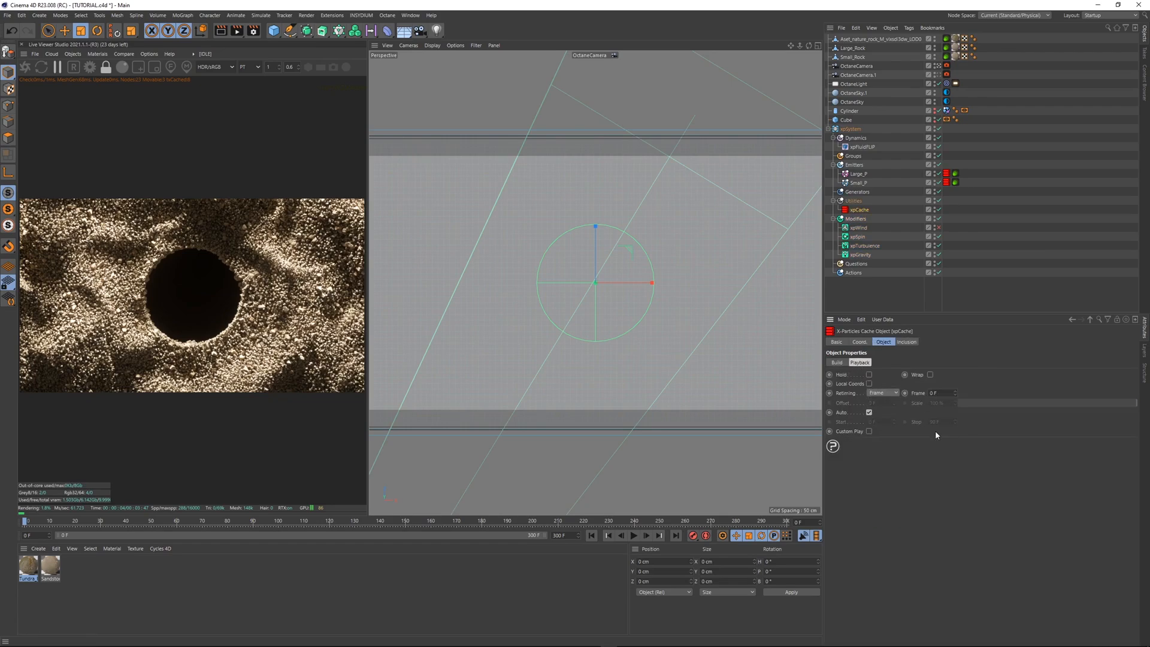
- Keyframe the cache retiming Frame from 0 F at frame 0 to 300 F at frame 300 and test the playback
left_click(829, 394)
left_click(782, 524)
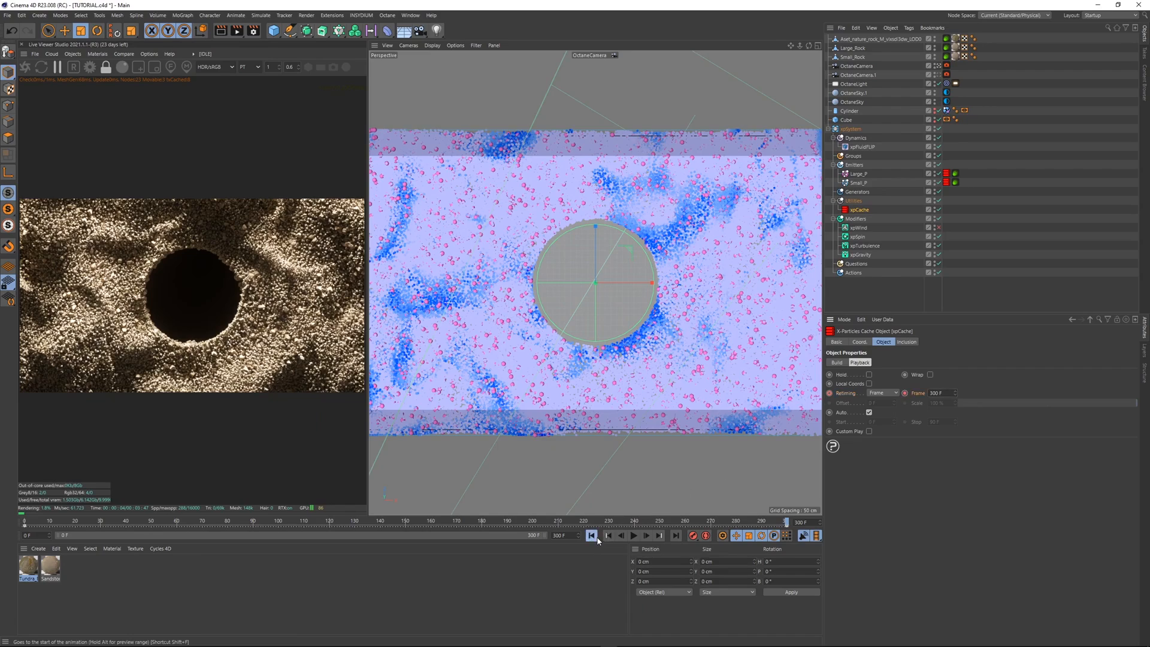
left_click(593, 537)
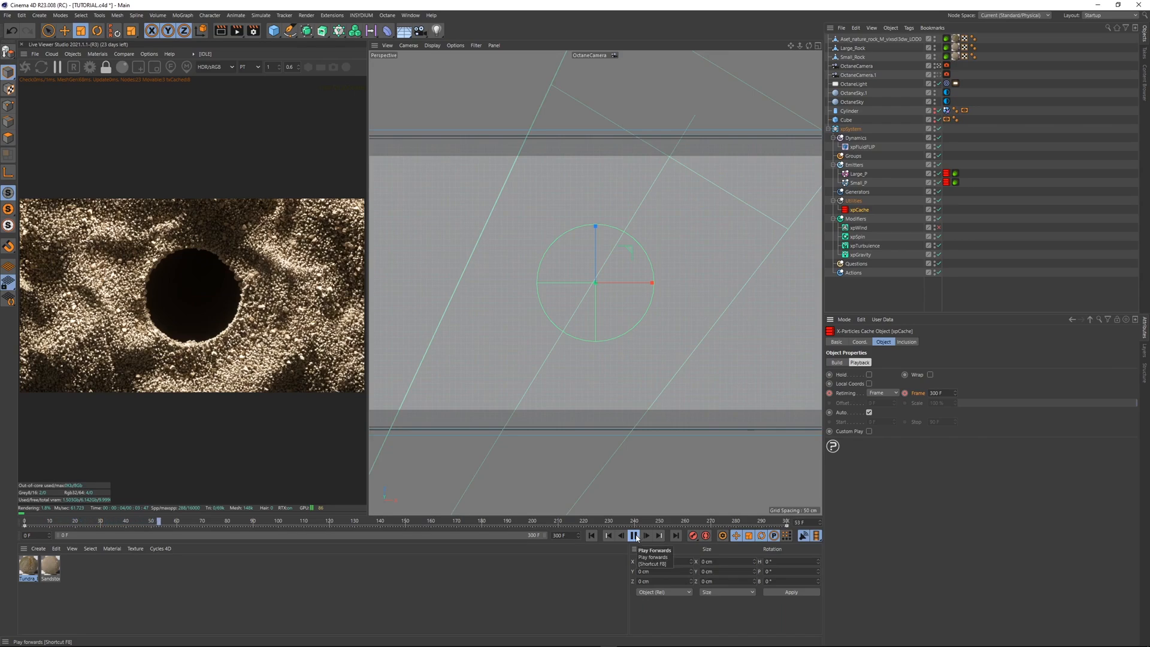
left_click(634, 535)
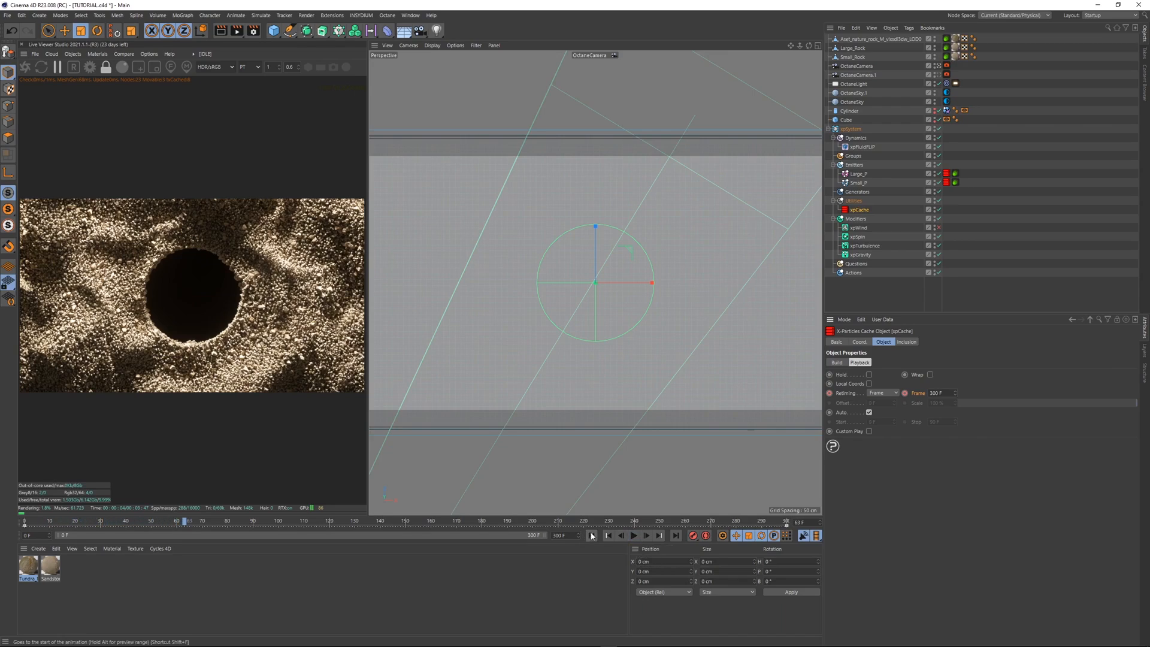
left_click(591, 535)
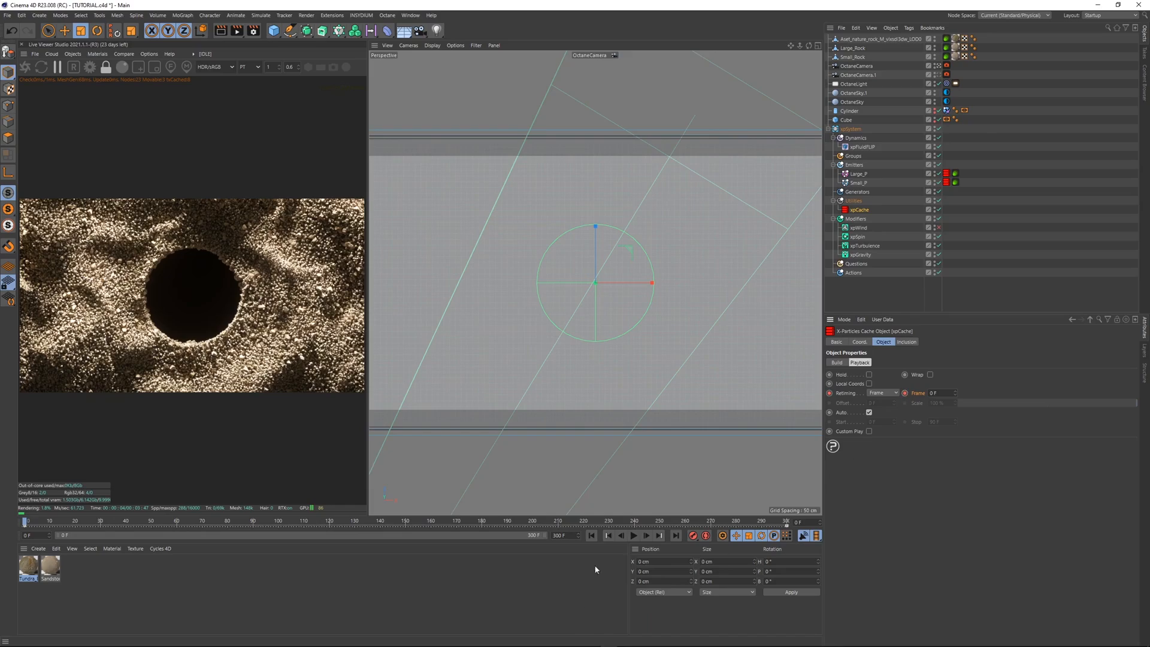
- Keyframe the cache retiming Frame at 45 F on timeline frame 20 and at 90 F on timeline frame 300
left_click(634, 535)
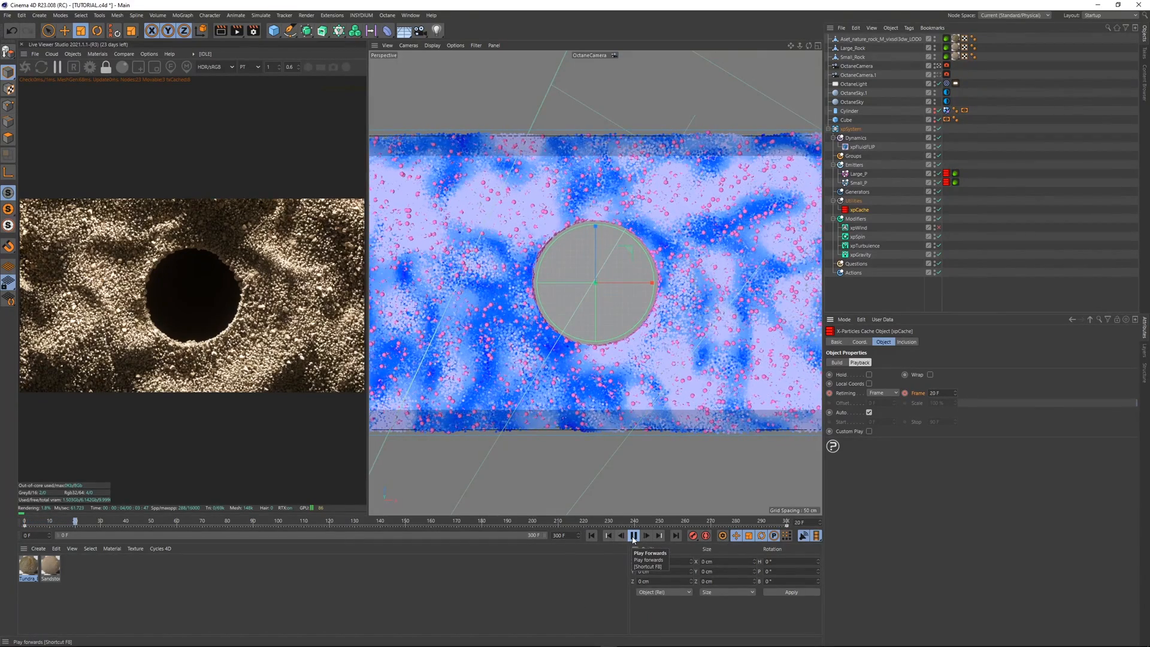
left_click(634, 537)
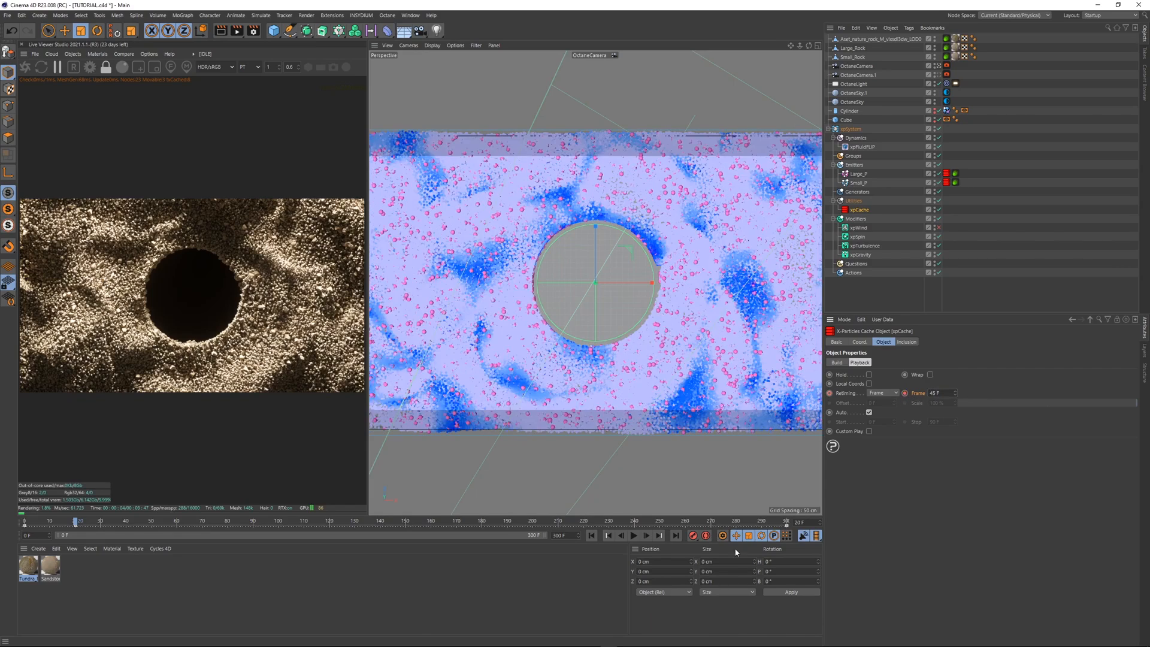
left_click_drag(771, 523, 834, 529)
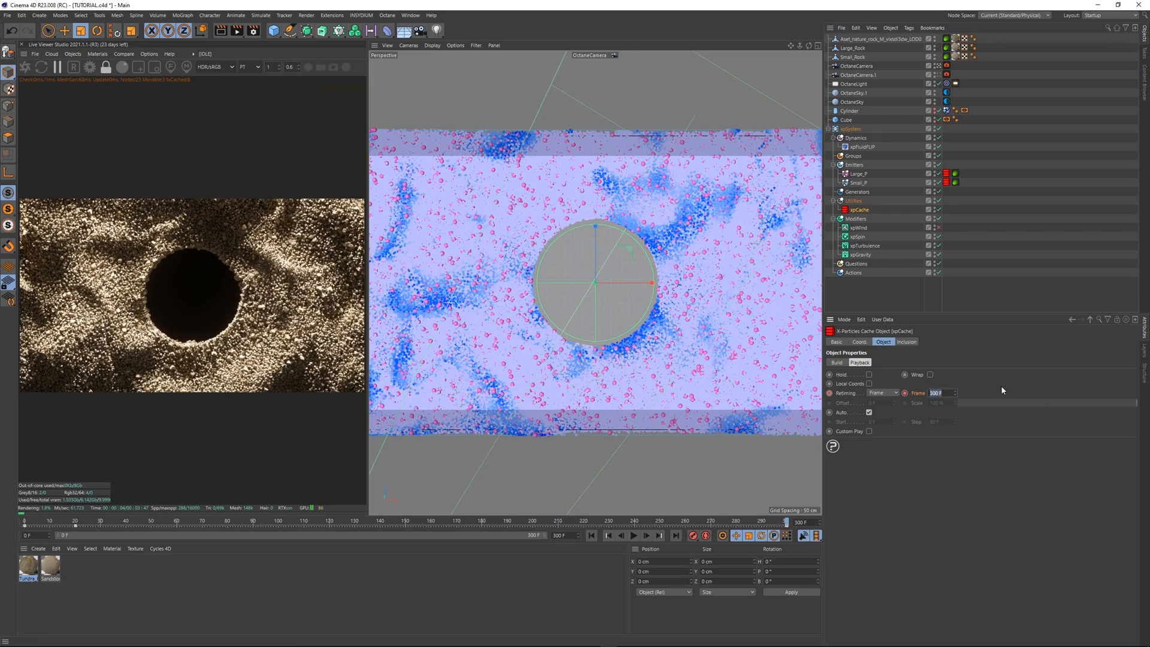
type("90")
key("Return")
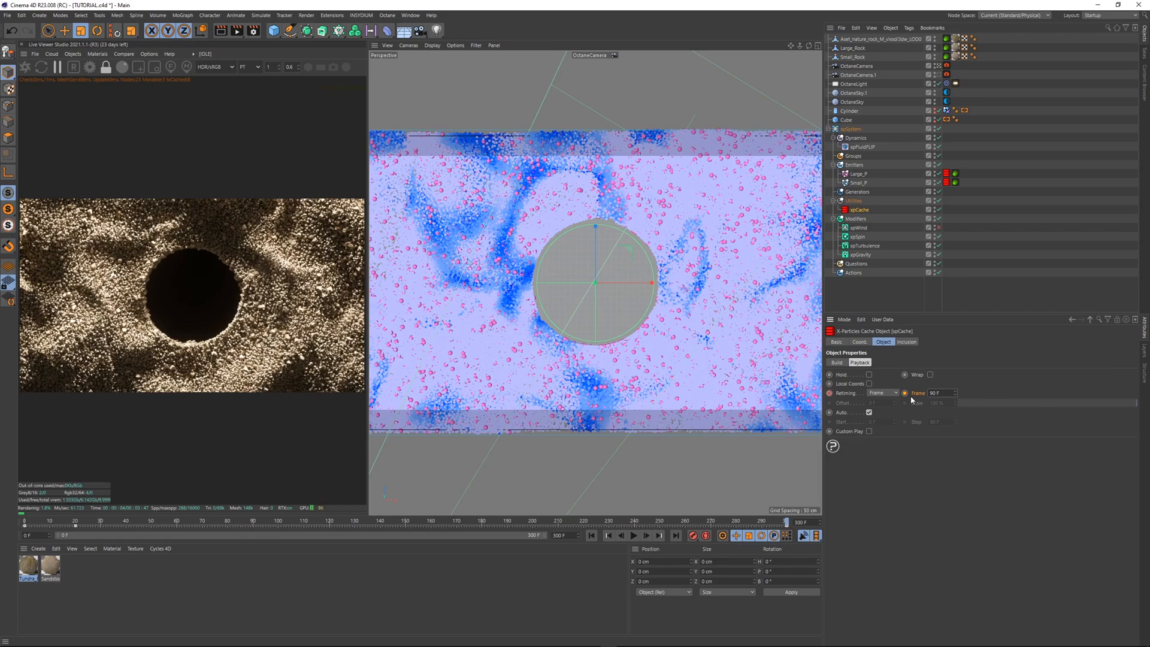
- Play back the retimed simulation from the start and keyframe the retiming Frame at 50 F on timeline frame 50
left_click(591, 536)
left_click(635, 536)
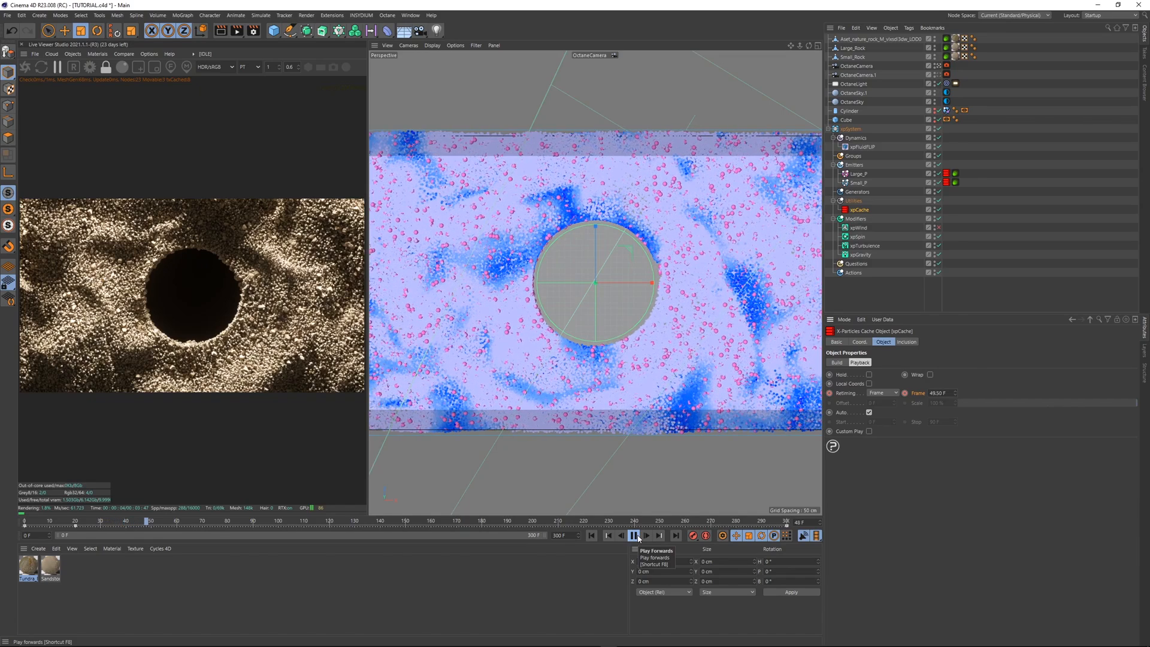
left_click(638, 538)
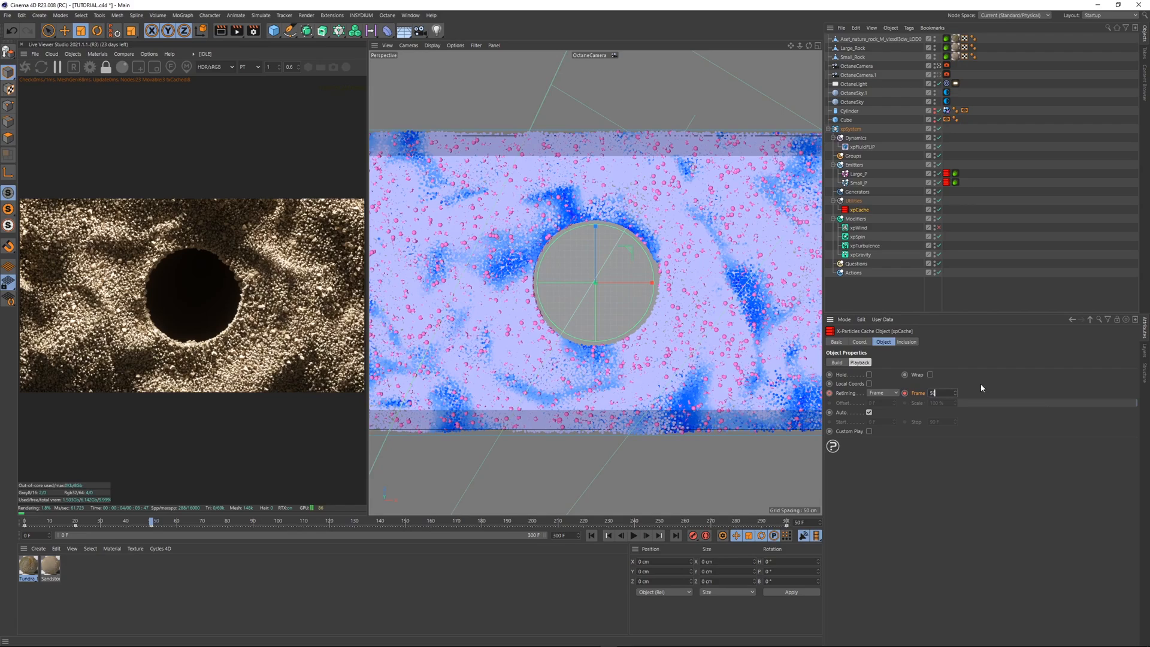
key("Return")
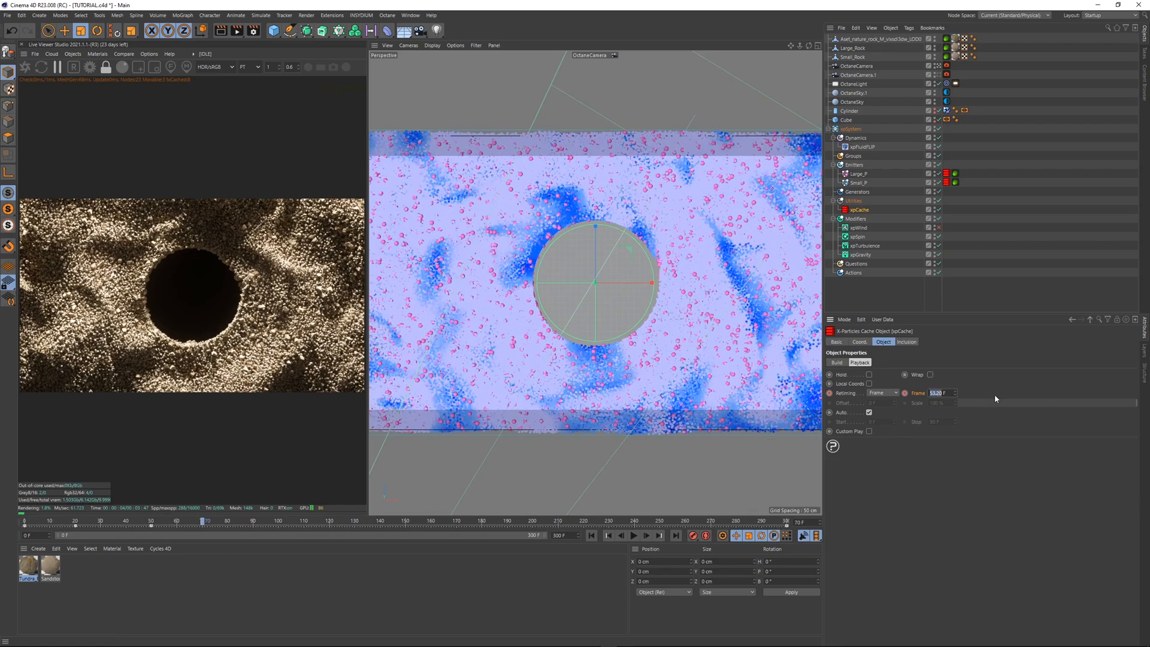
- Keyframe the cache retiming Frame at 80 F on timeline frame 70 and play the simulation to check the speed change
type("80")
key("Return")
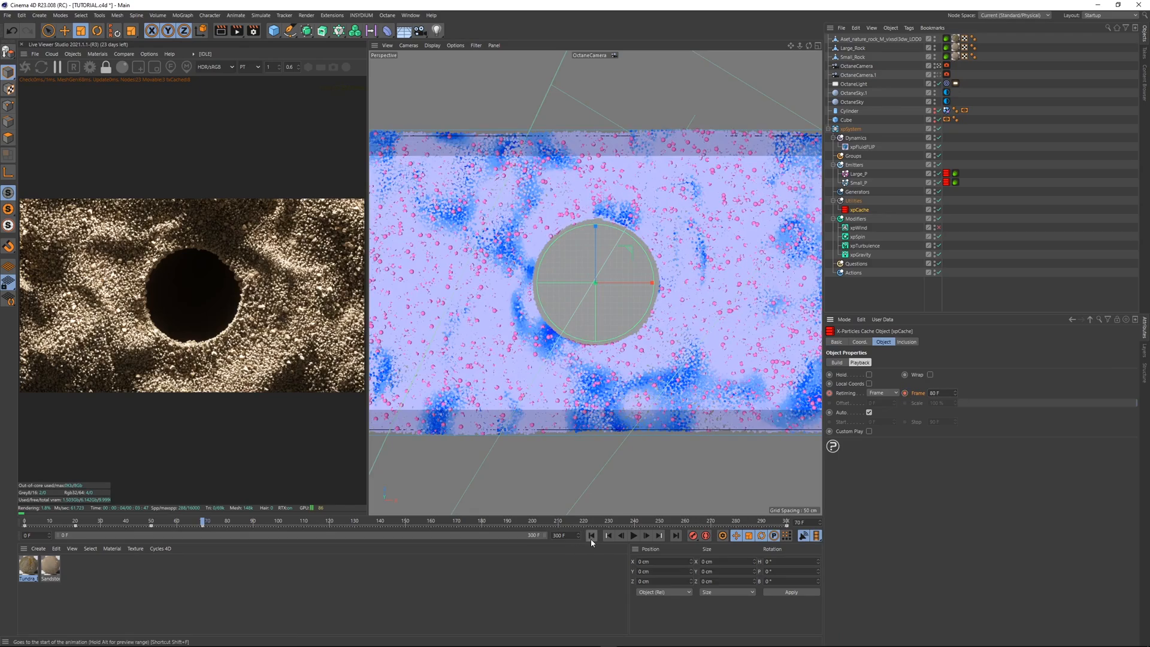
left_click(635, 536)
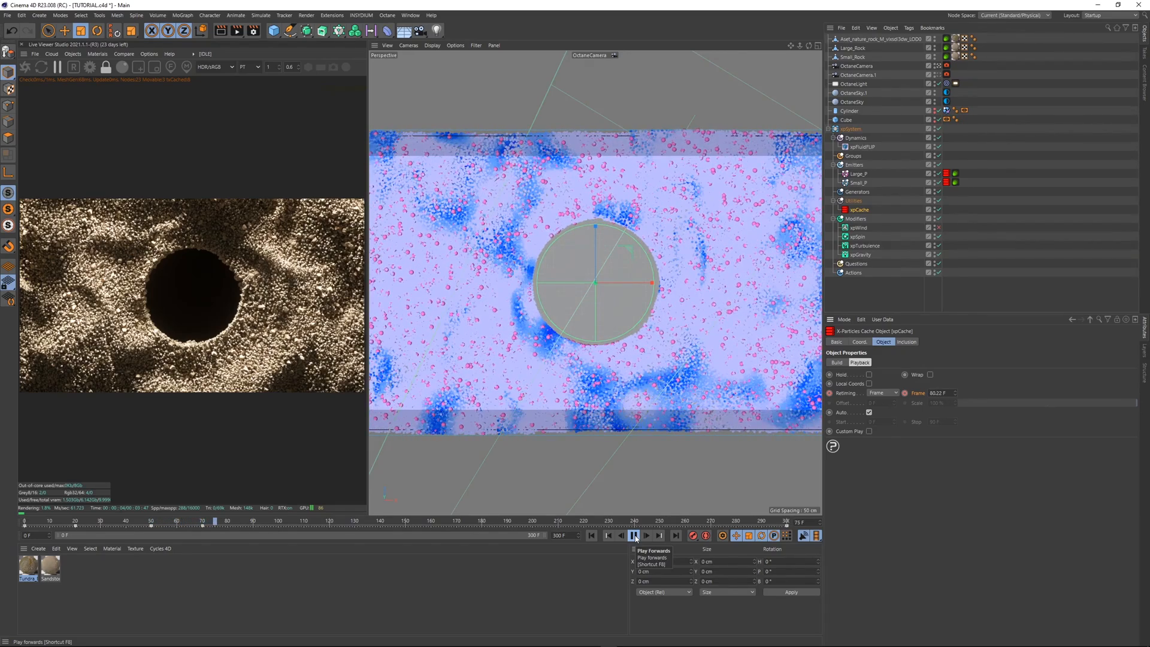
- Stop the playback and keyframe the cache retiming Frame at 120 F on timeline frame 300
left_click(636, 538)
left_click_drag(773, 523, 797, 522)
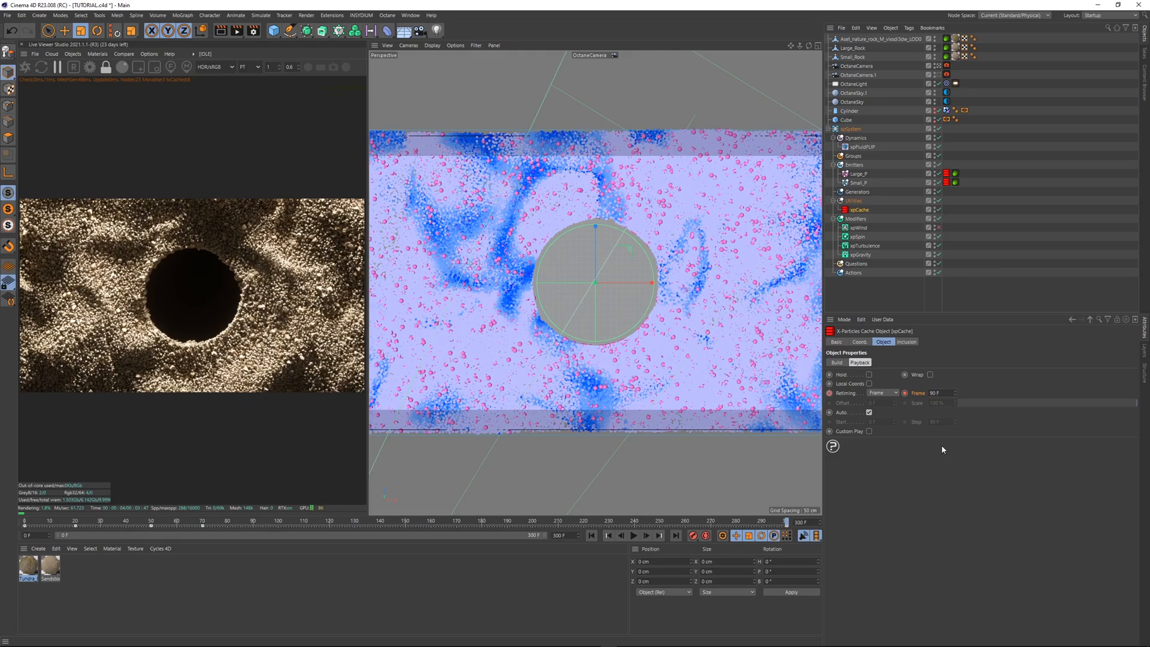
double_click(934, 393)
type("120")
key("Return")
left_click(906, 394)
- Play the retimed simulation from about timeline frame 62 to check the speed change, and return to the start
left_click(592, 536)
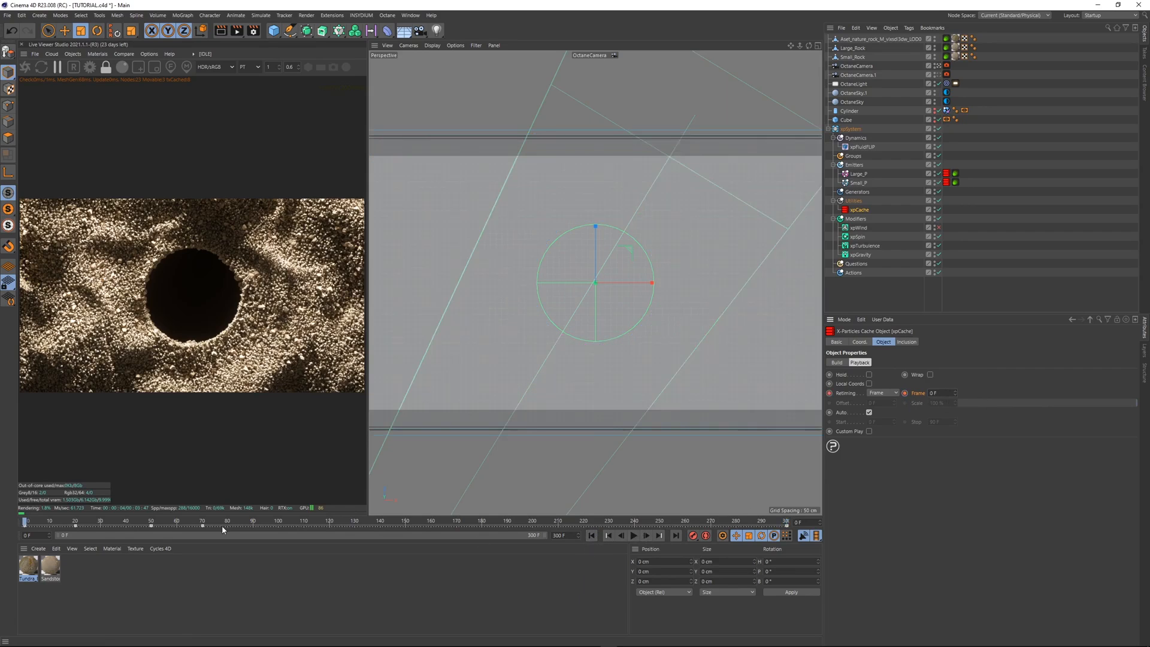
left_click(182, 523)
left_click(634, 535)
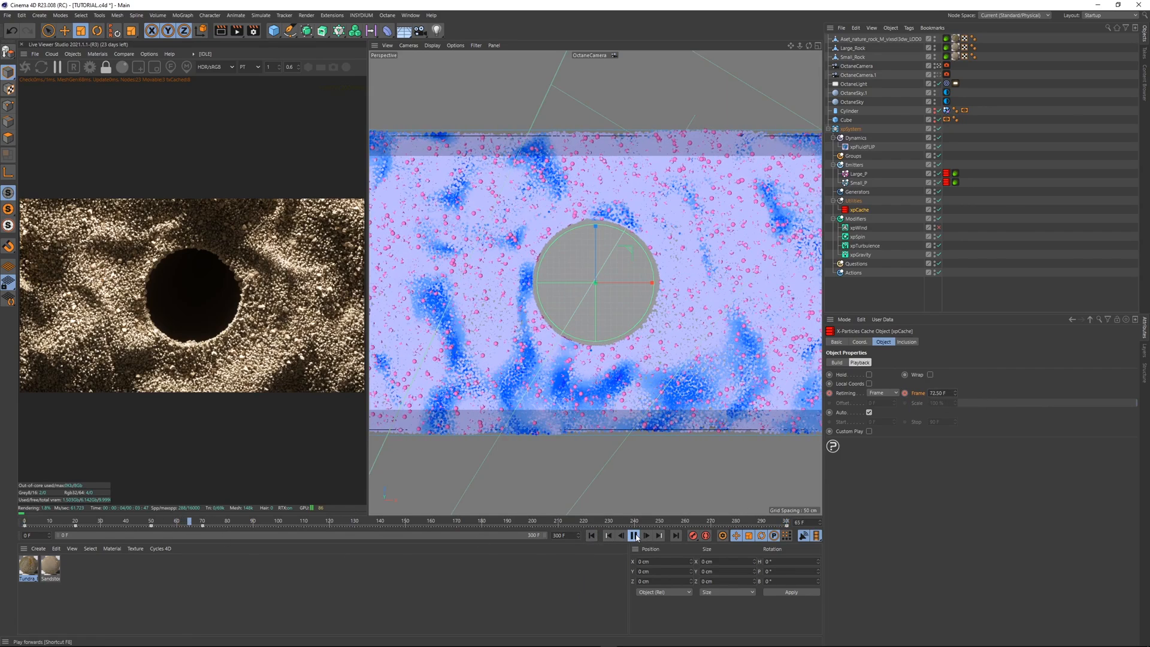
left_click(634, 536)
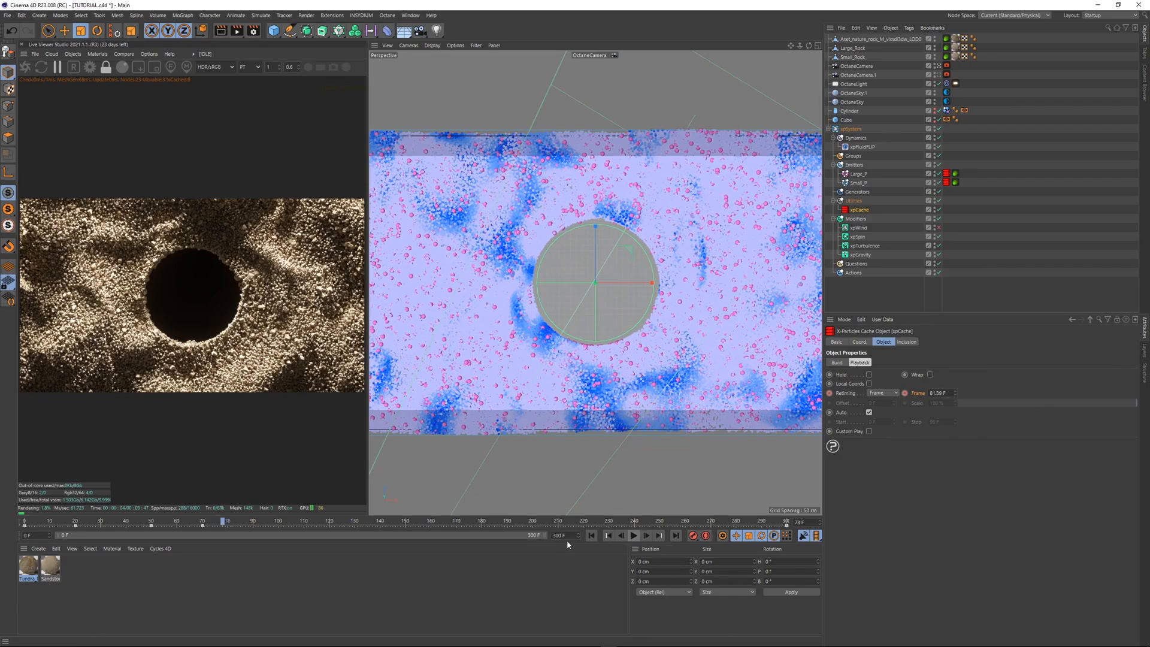
left_click(592, 535)
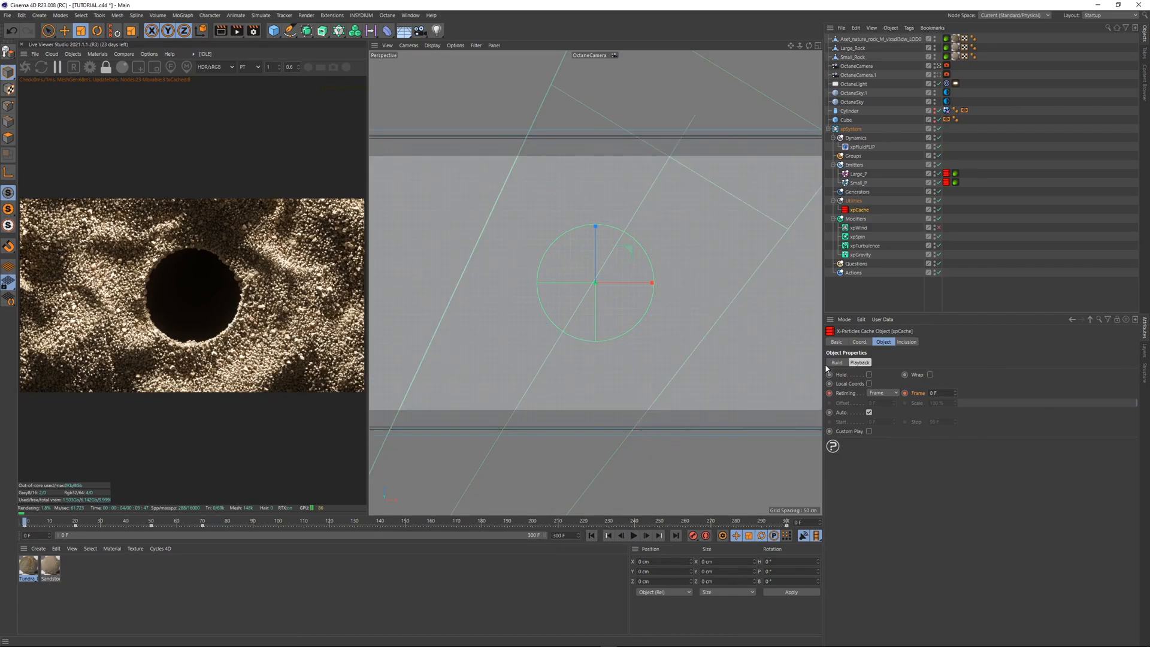
- Set the cache retiming Frame to 2 F at timeline frame 0
left_click(931, 394)
type("1")
key("Return")
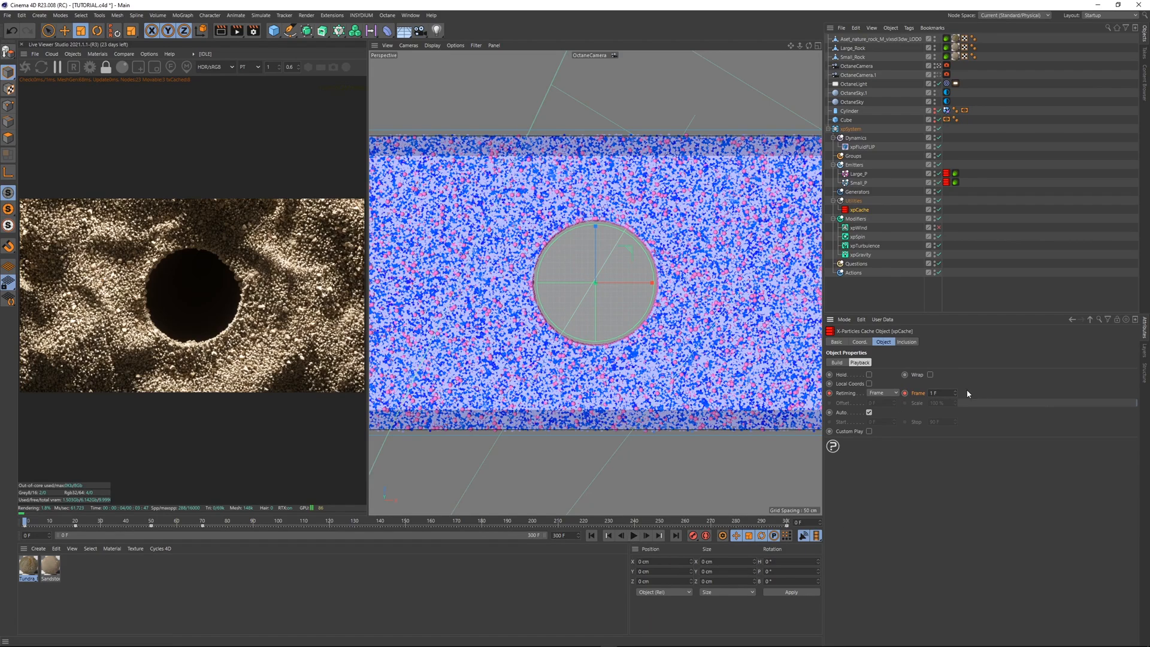
key("Return")
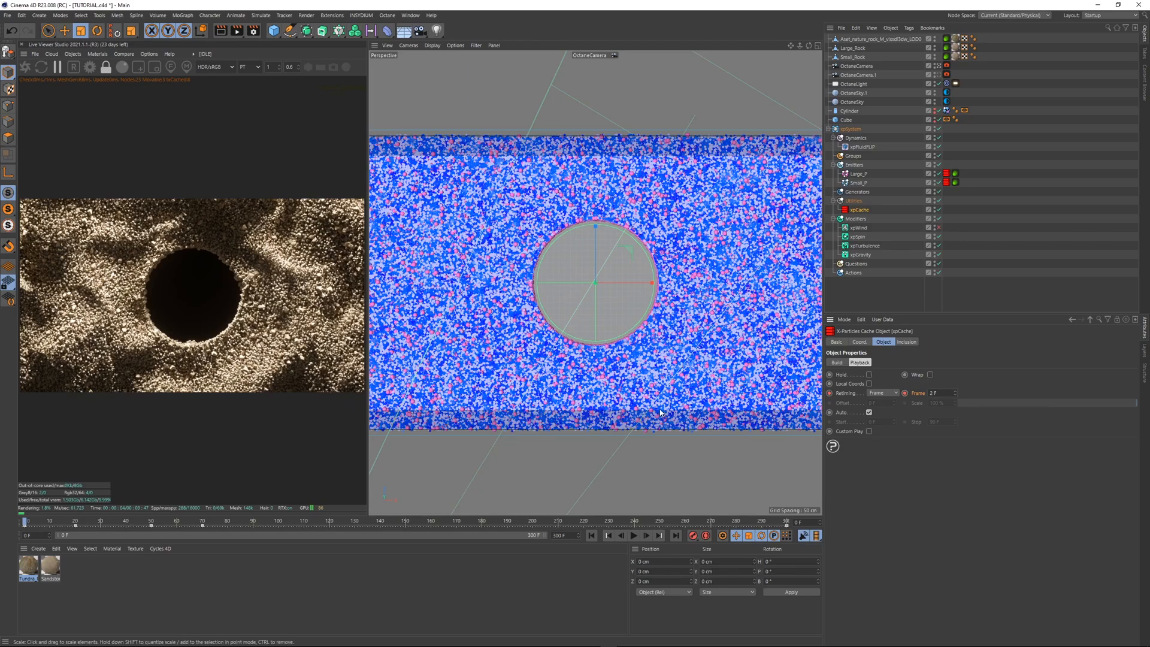
- Leave the OctaneCamera view and inspect the starting particles at an angle in the default perspective
left_click(1012, 192)
key("F2")
key("F1")
left_click(939, 66)
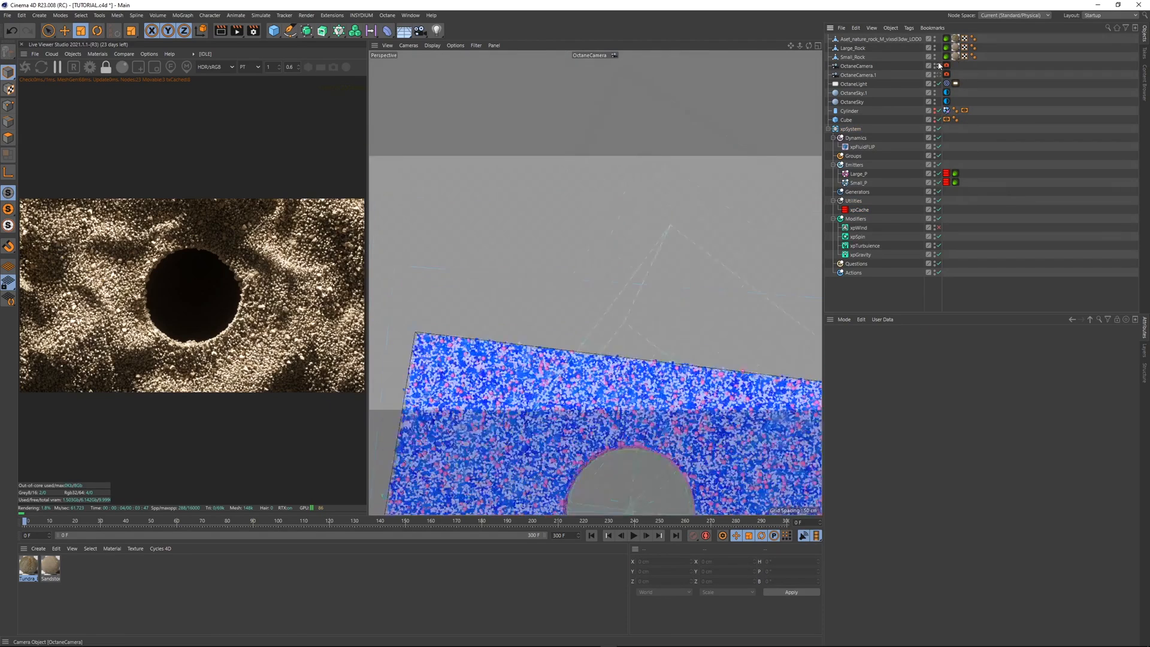
right_click_drag(649, 304, 681, 248, "alt")
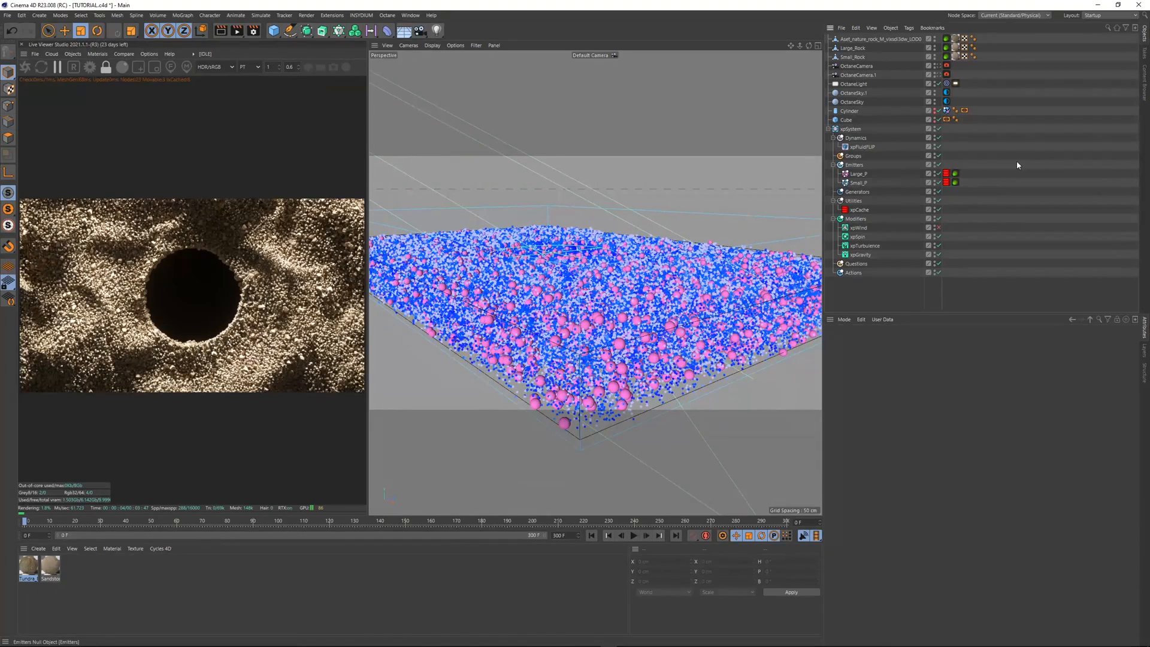
- Return to the OctaneCamera view and play the simulation from frame 0
left_click(939, 66)
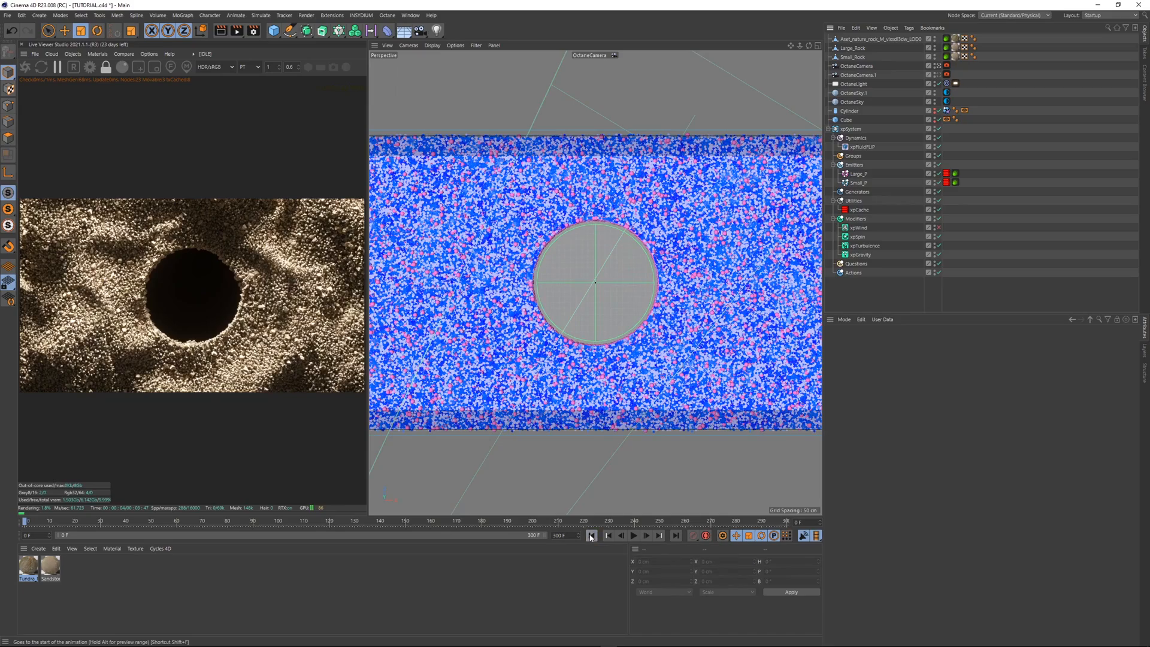
left_click(634, 535)
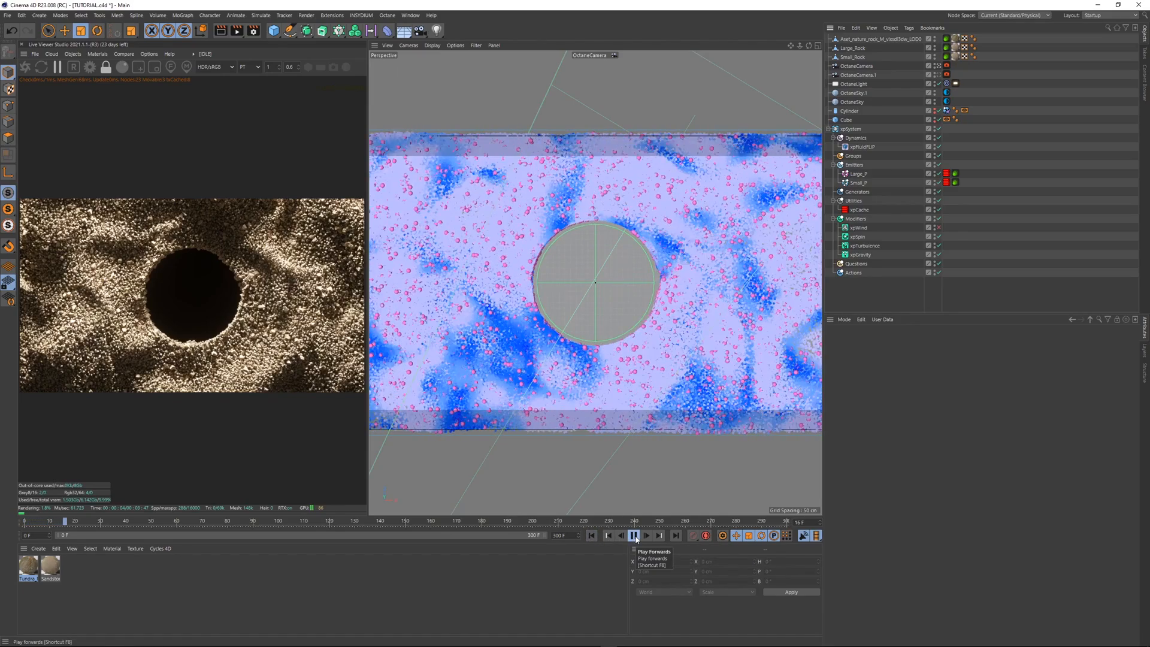
left_click(634, 536)
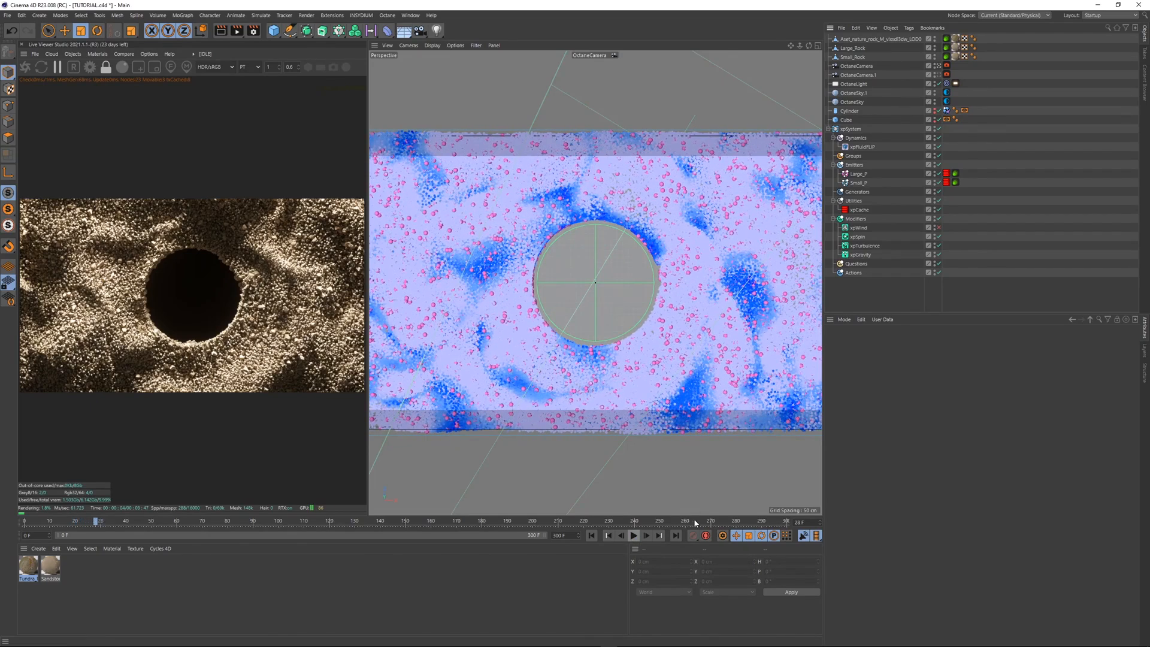
- Restart the Octane live render, widen the Live Viewer slightly, and scrub the timeline to frame 97
left_click(34, 70)
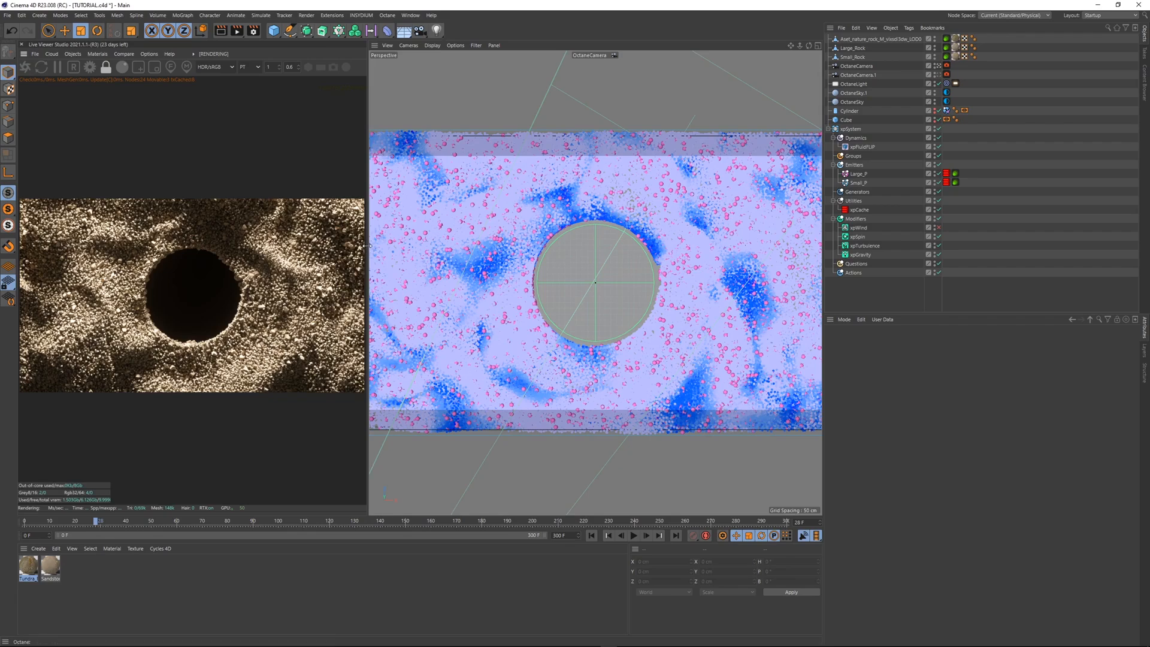
left_click_drag(369, 246, 378, 245)
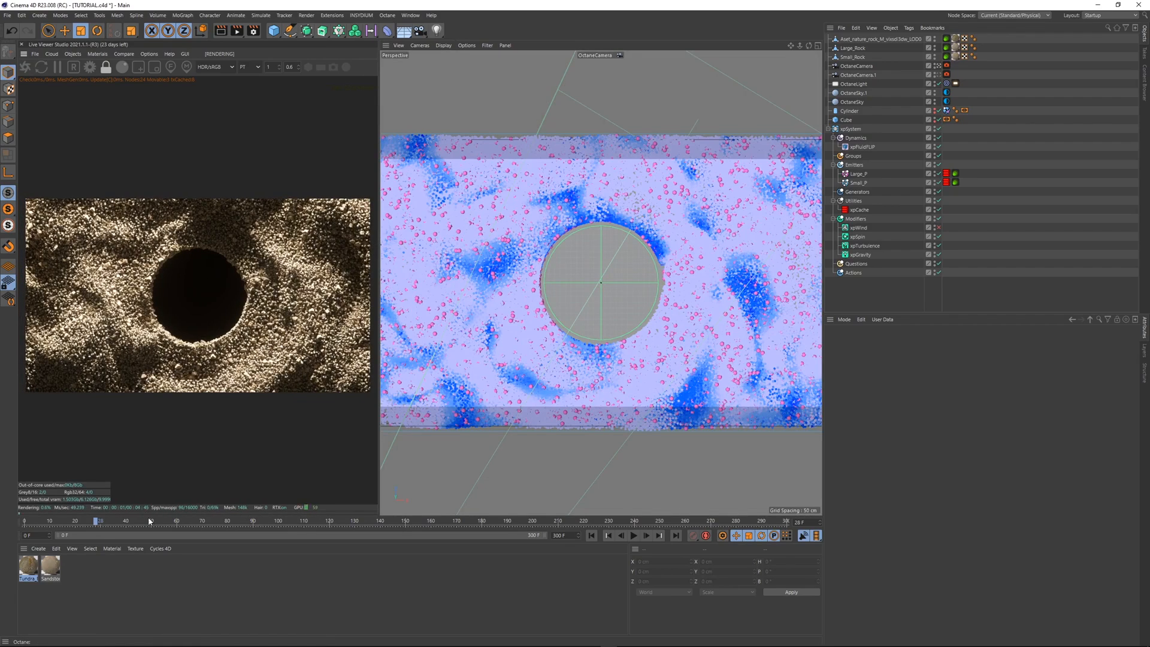
left_click_drag(149, 516, 271, 521)
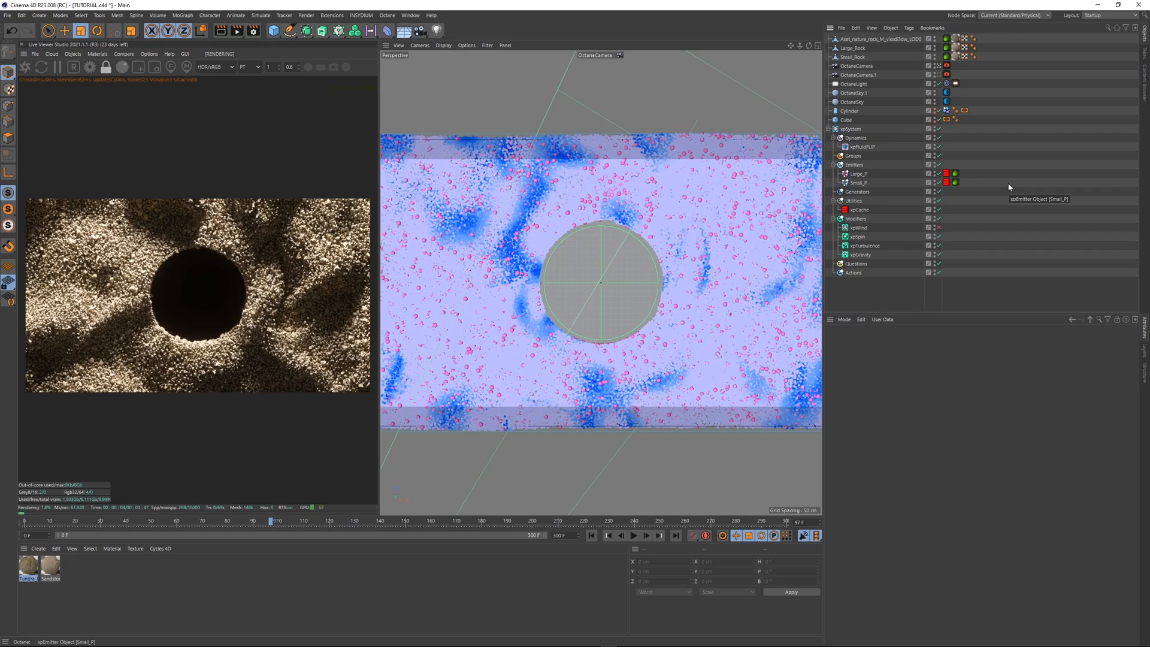
- Group the three rock objects under a null named GEO
left_click(860, 59)
left_click(857, 40, "shift")
key("alt+g")
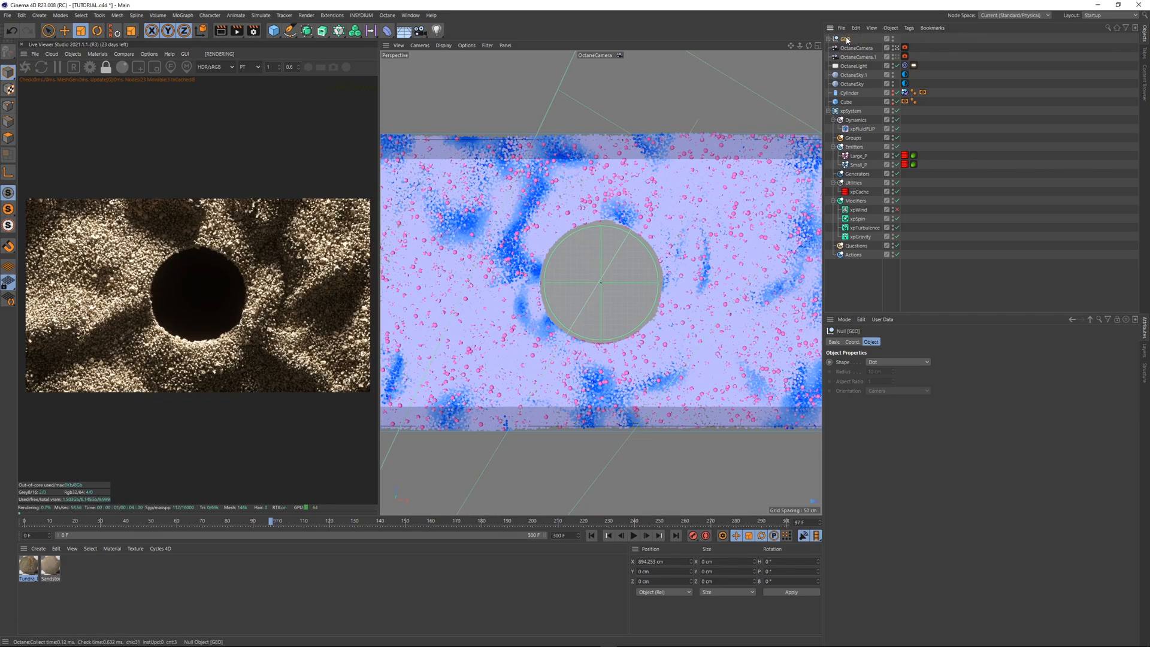
- Group both Octane cameras under a null named CAMS
left_click(857, 47)
left_click(858, 57, "shift")
key("alt+g")
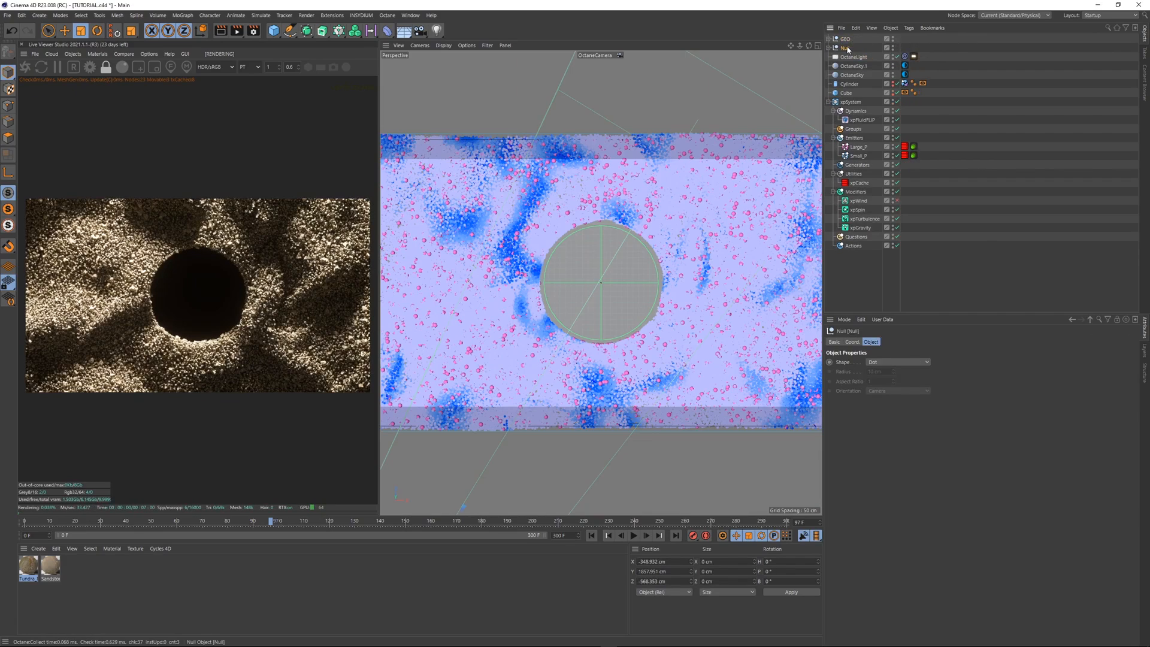
double_click(848, 50)
type("CAMS")
key("Return")
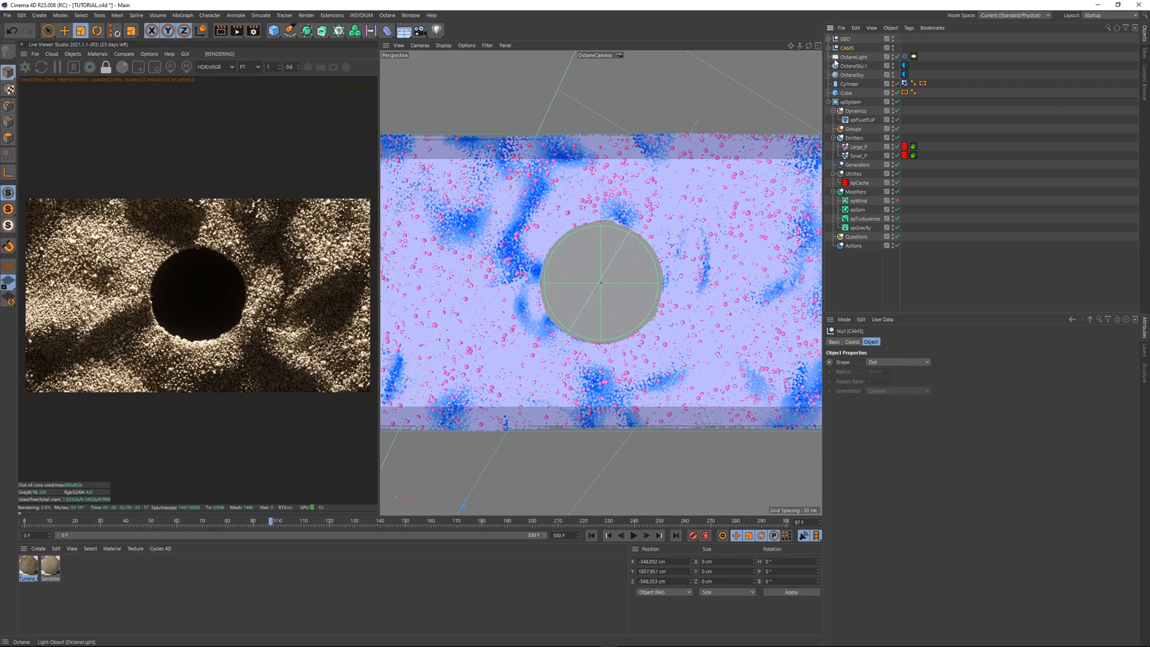
- Rename the two cameras inside the CAMS group as 1 and 2
left_click(828, 48)
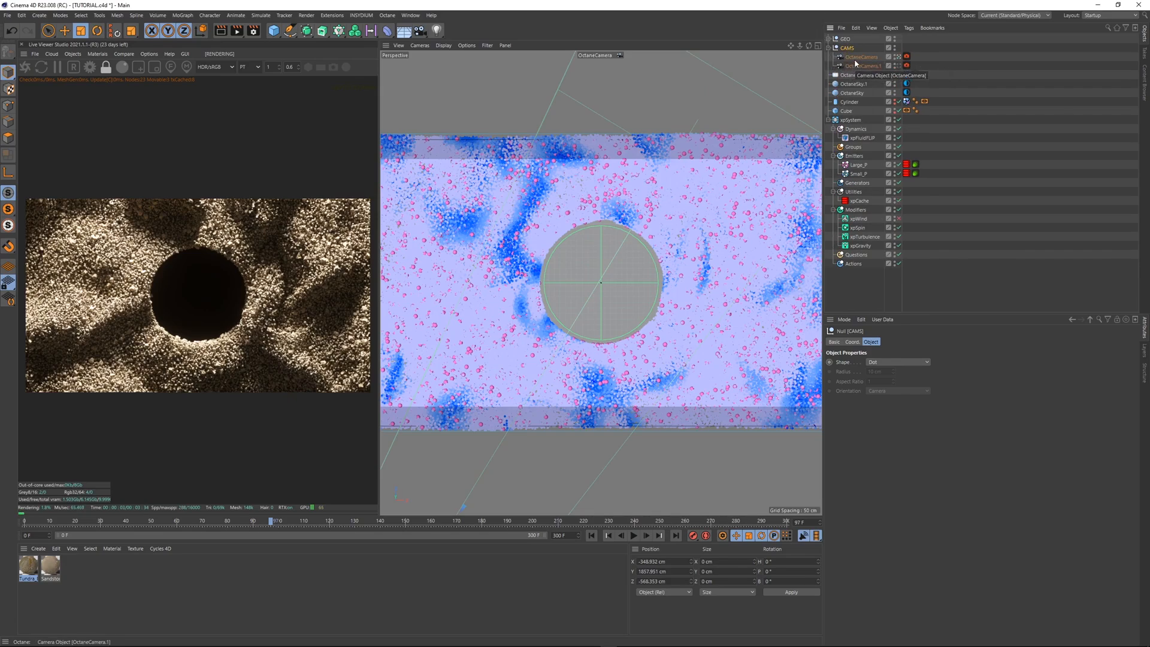
double_click(860, 58)
type("1")
key("Return")
double_click(858, 67)
type("2")
key("Return")
left_click(828, 48)
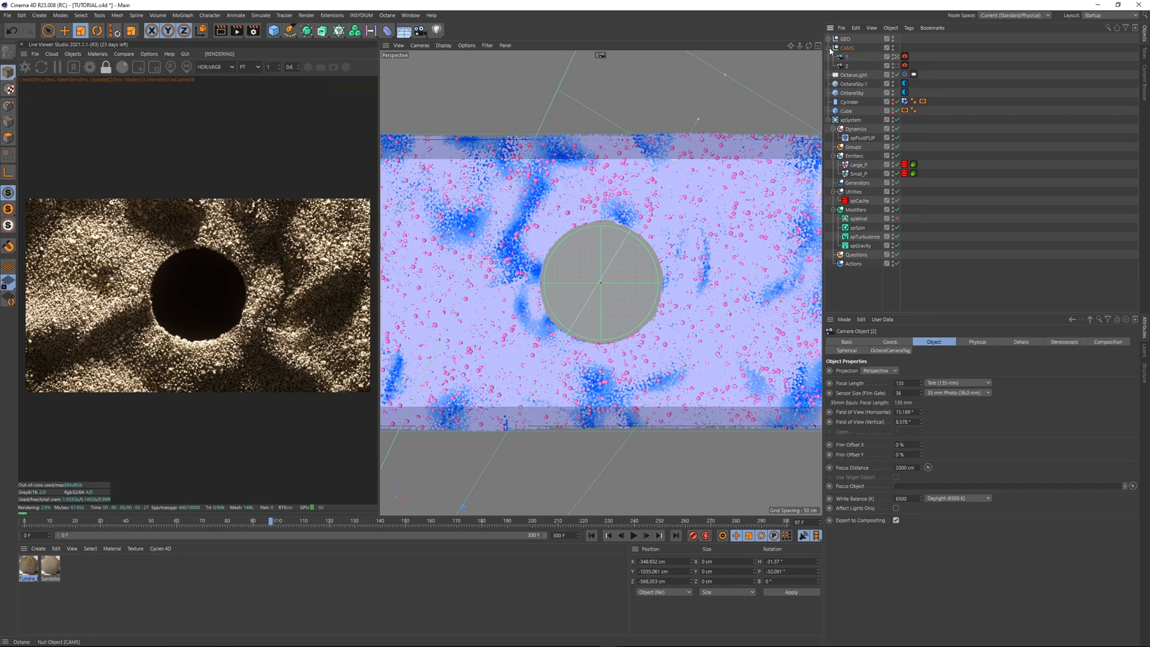
- Group the OctaneLight under a null named LIGHTS
left_click(853, 57)
key("alt+g")
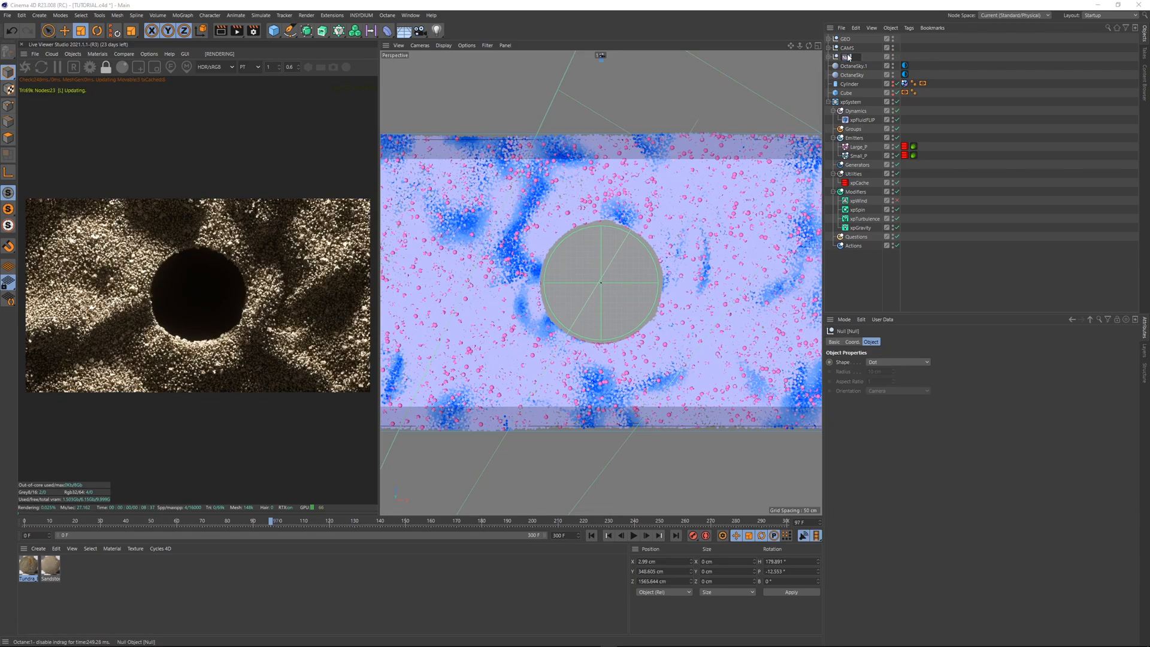
double_click(846, 57)
type("ligh")
key("BackSpace")
key("BackSpace")
key("BackSpace")
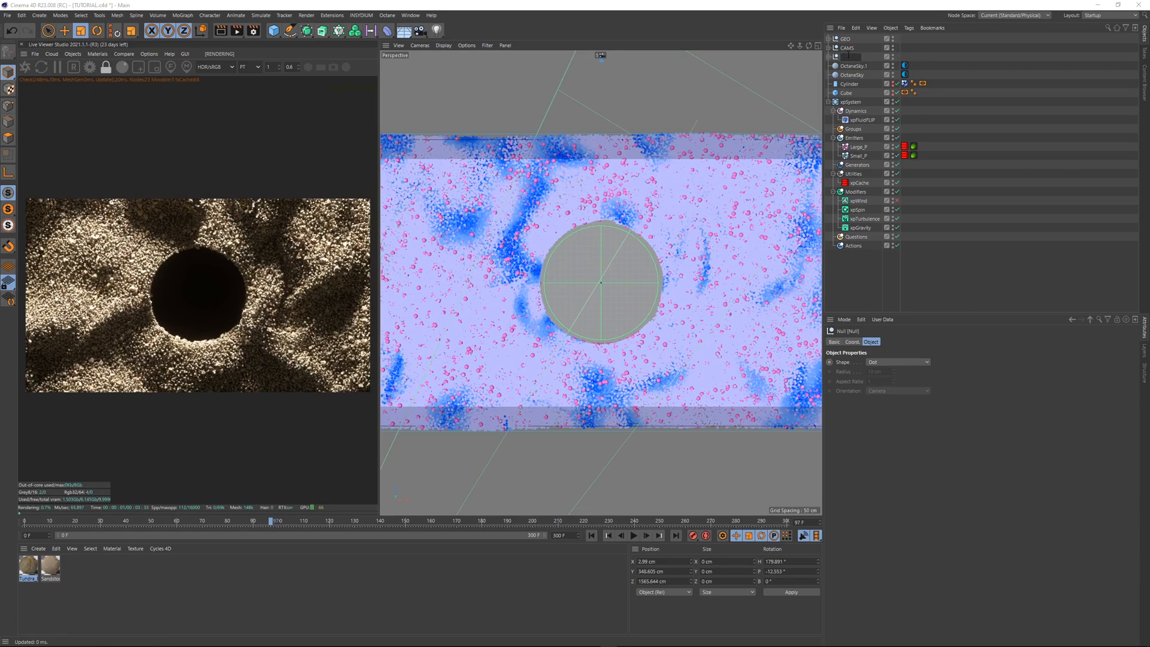
type("LIGHTS")
key("Return")
- Rename OctaneSky.1 as BG and OctaneSky as SKY
double_click(854, 66)
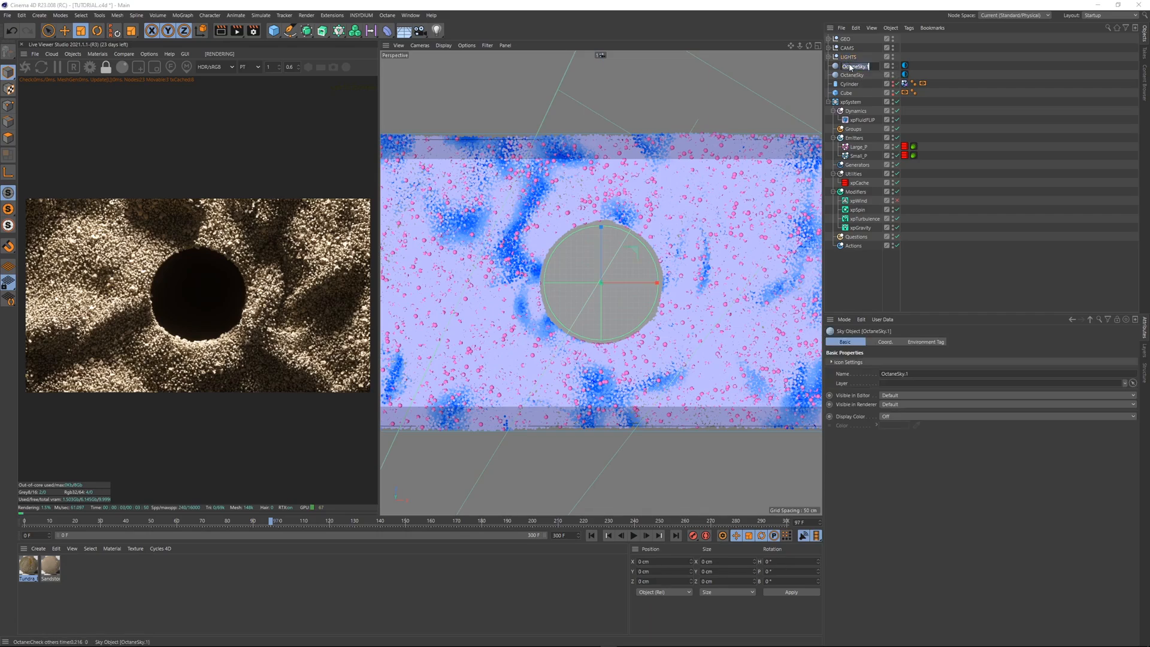
type("BG")
key("Tab")
type("S")
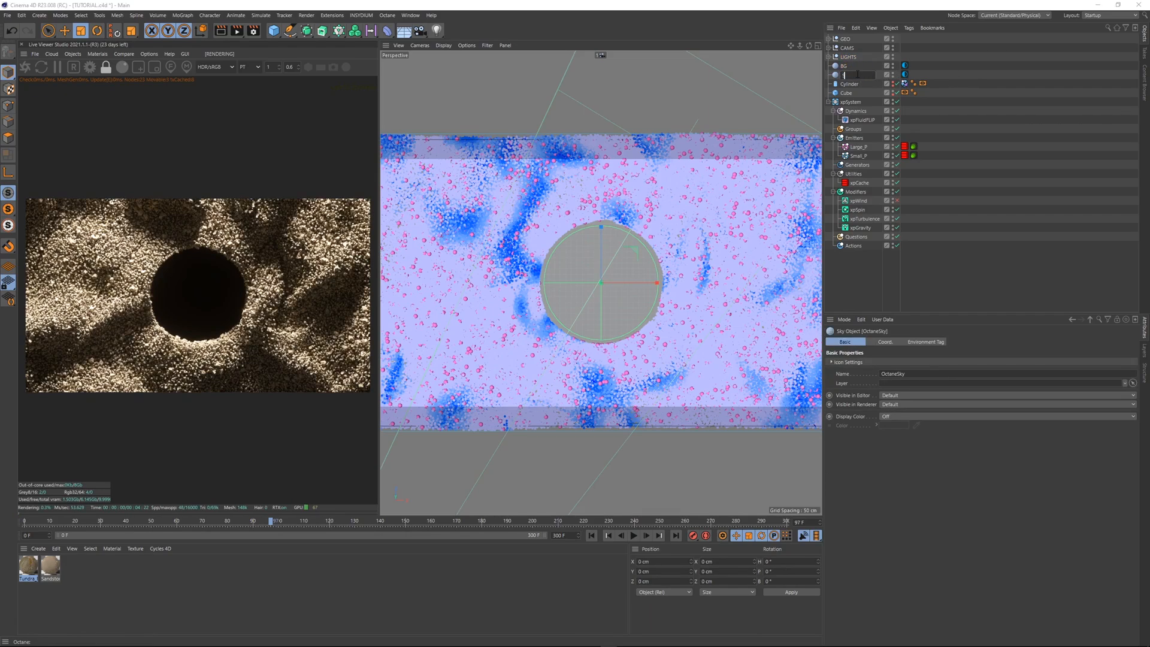
type("KY")
- Rename the cylinder as COLLIDER and the cube as EMITTER
double_click(855, 84)
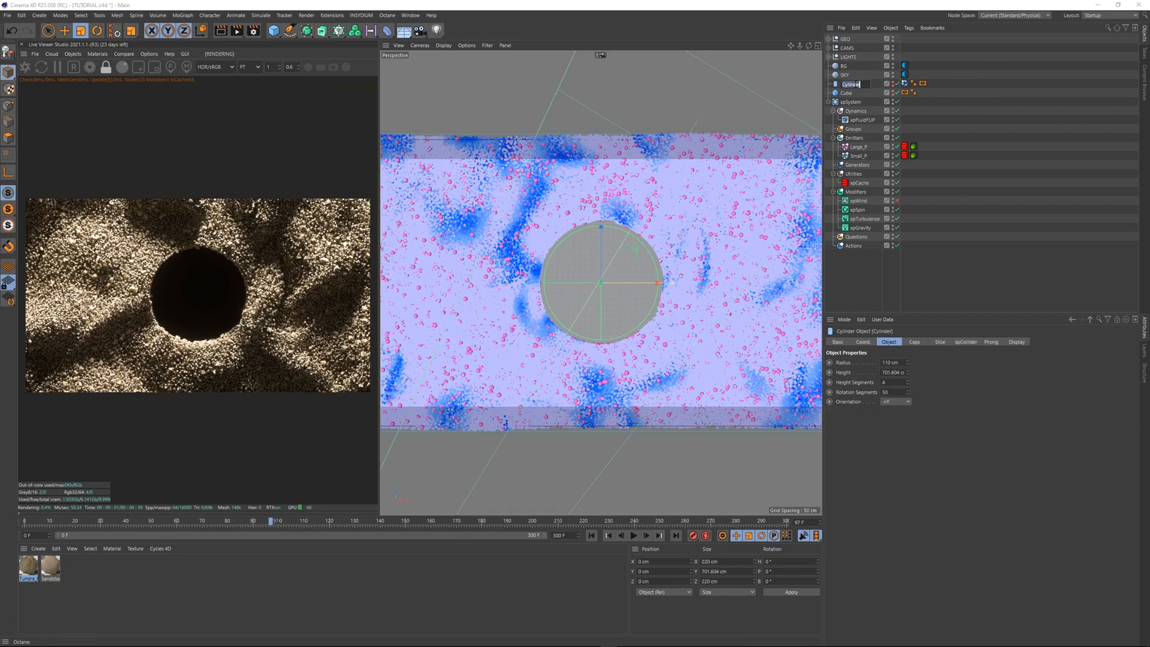
type("COLLIDER")
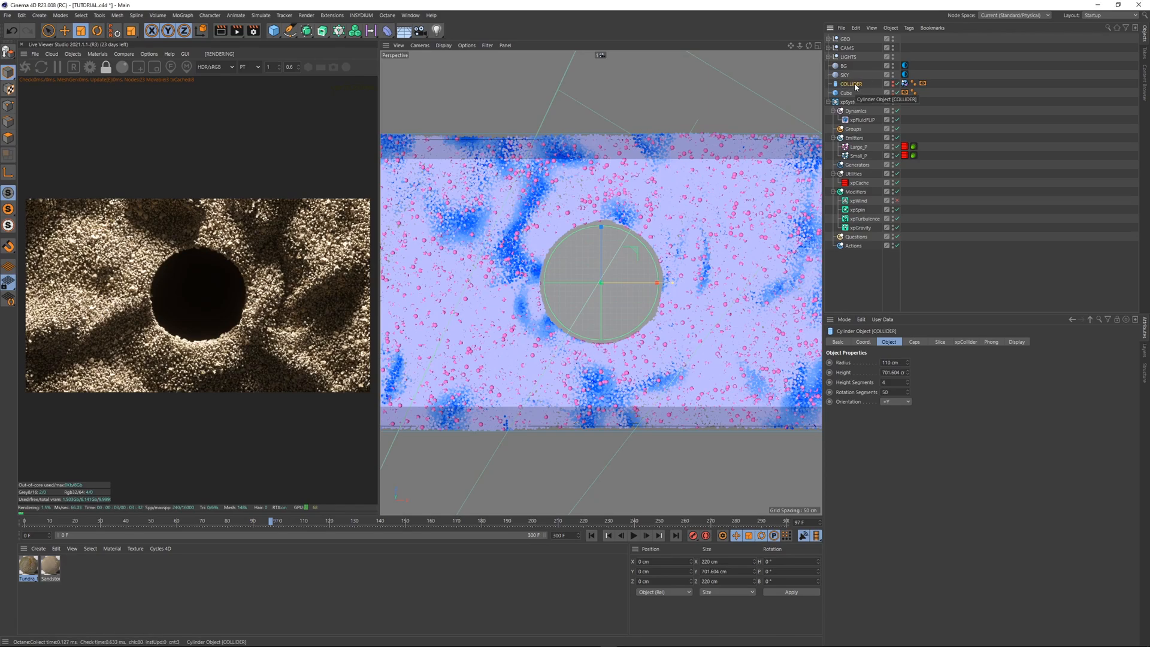
key("Tab")
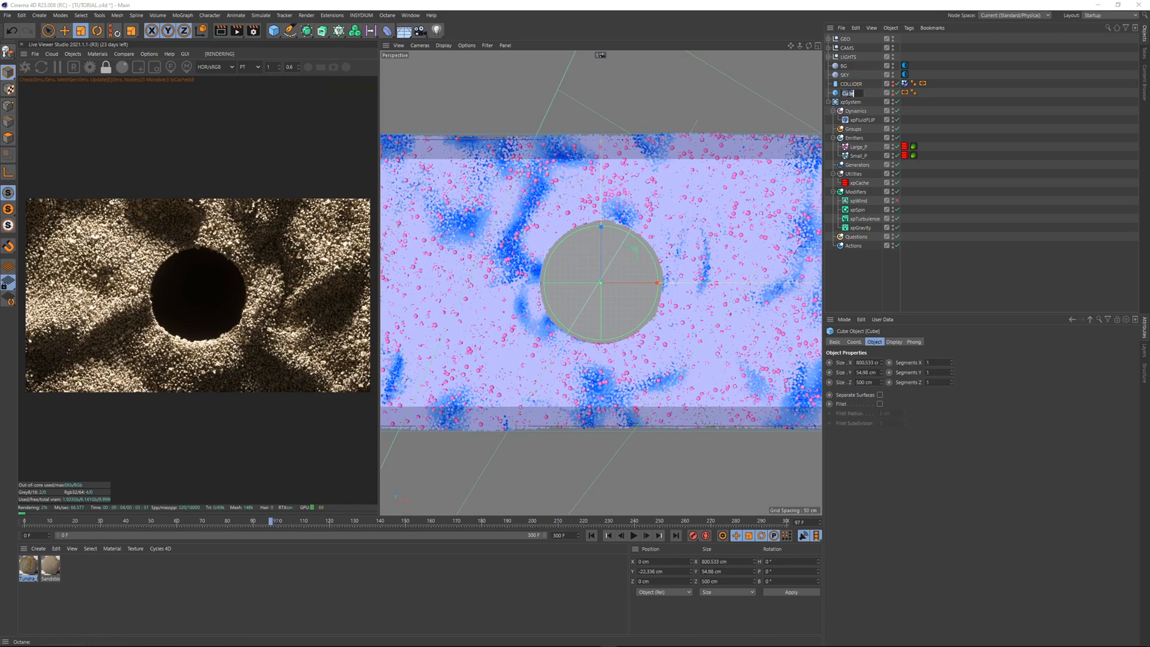
type("EMITTER")
key("Return")
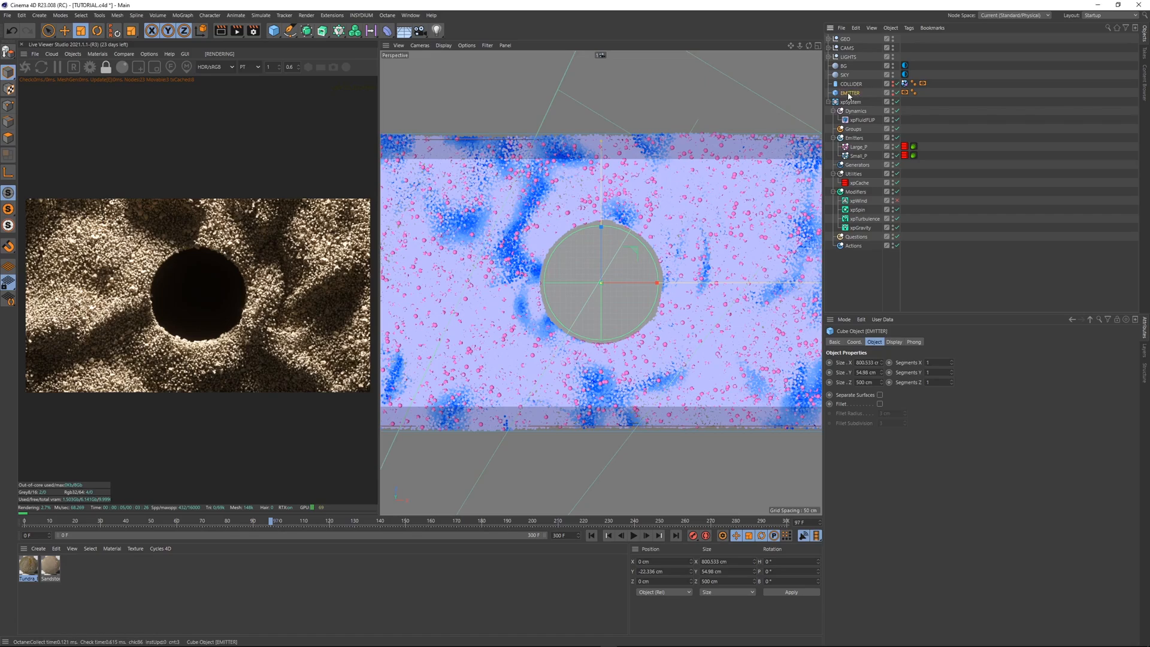
- Move the COLLIDER and EMITTER objects into the GEO group instead of a separate null
key("alt+g")
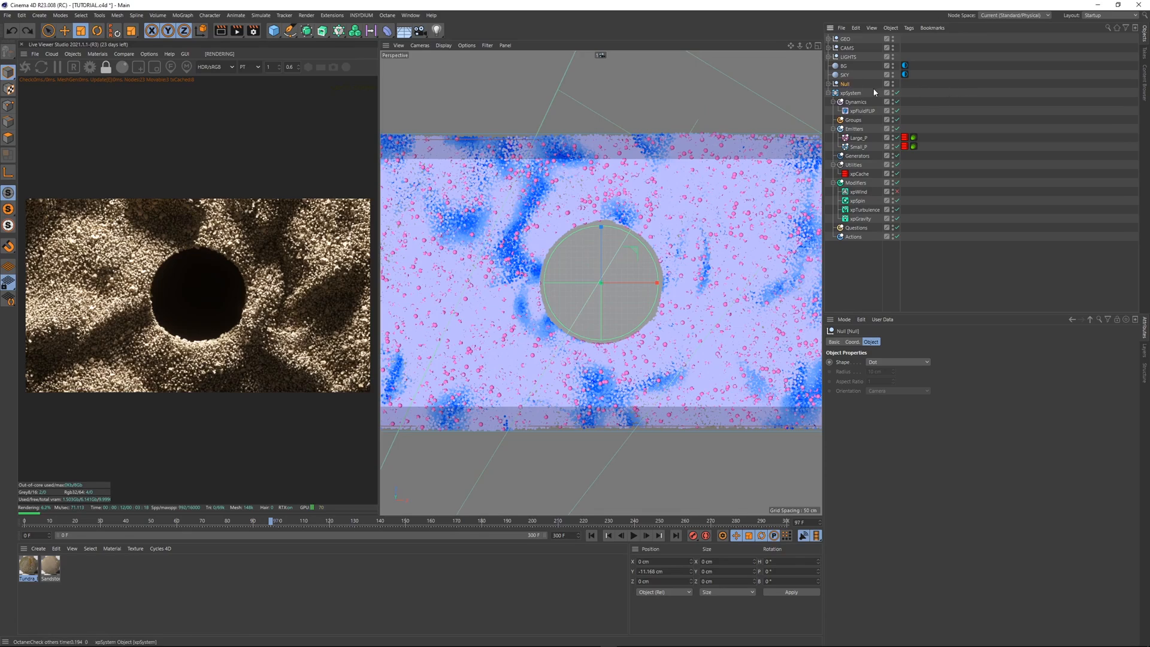
key("ctrl+z")
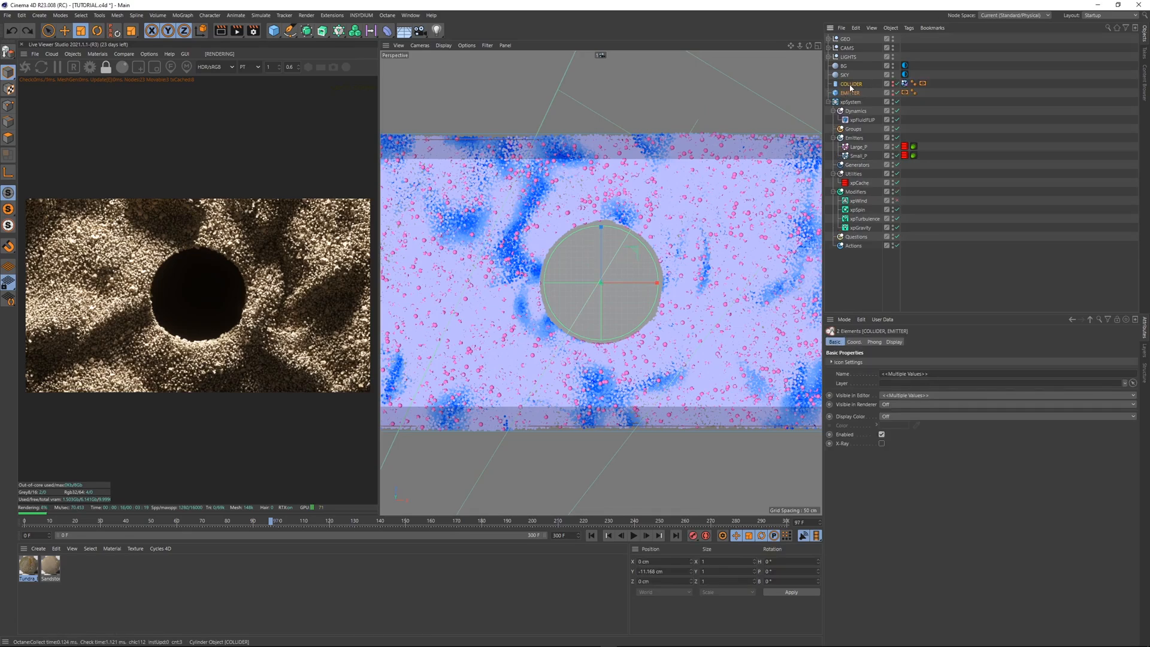
left_click_drag(850, 85, 845, 39)
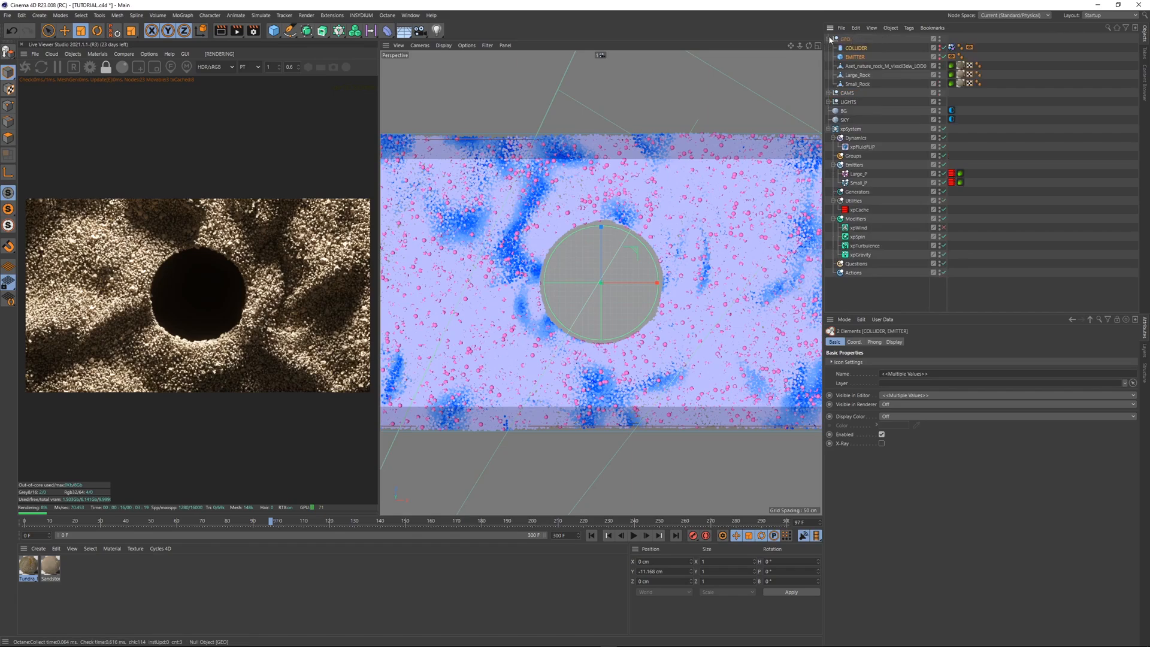
left_click(829, 39)
- Group GEO, CAMS, LIGHTS, BG and SKY under a null named SCENE
key("ctrl+shift+a")
left_click(845, 75)
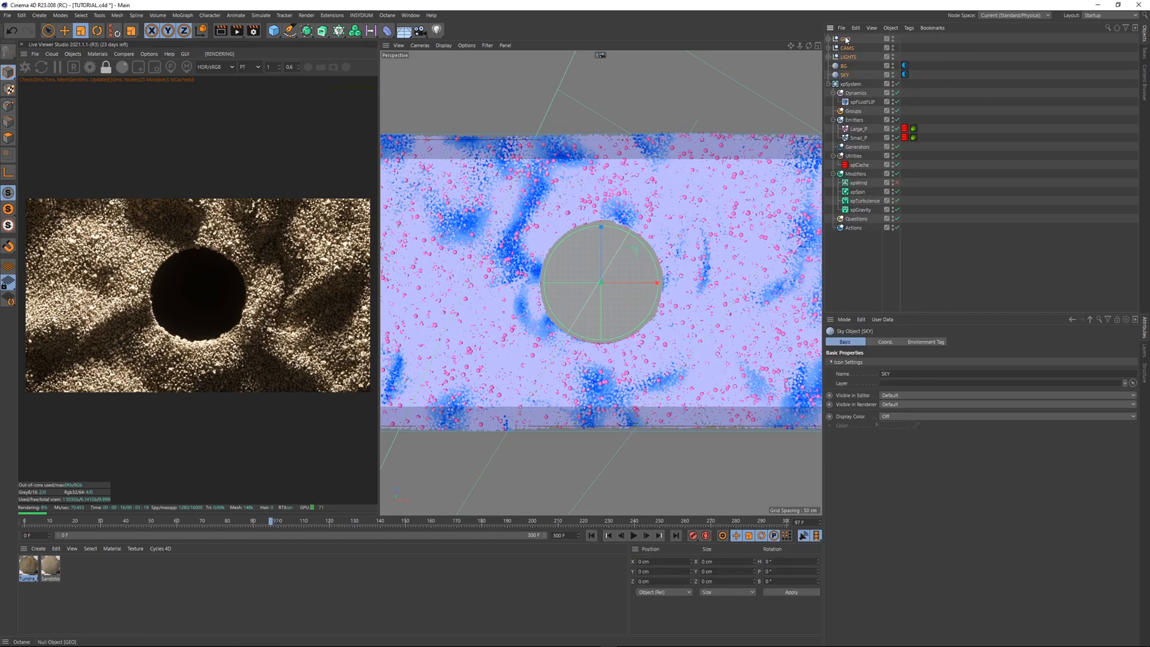
left_click(846, 40, "shift")
key("alt+g")
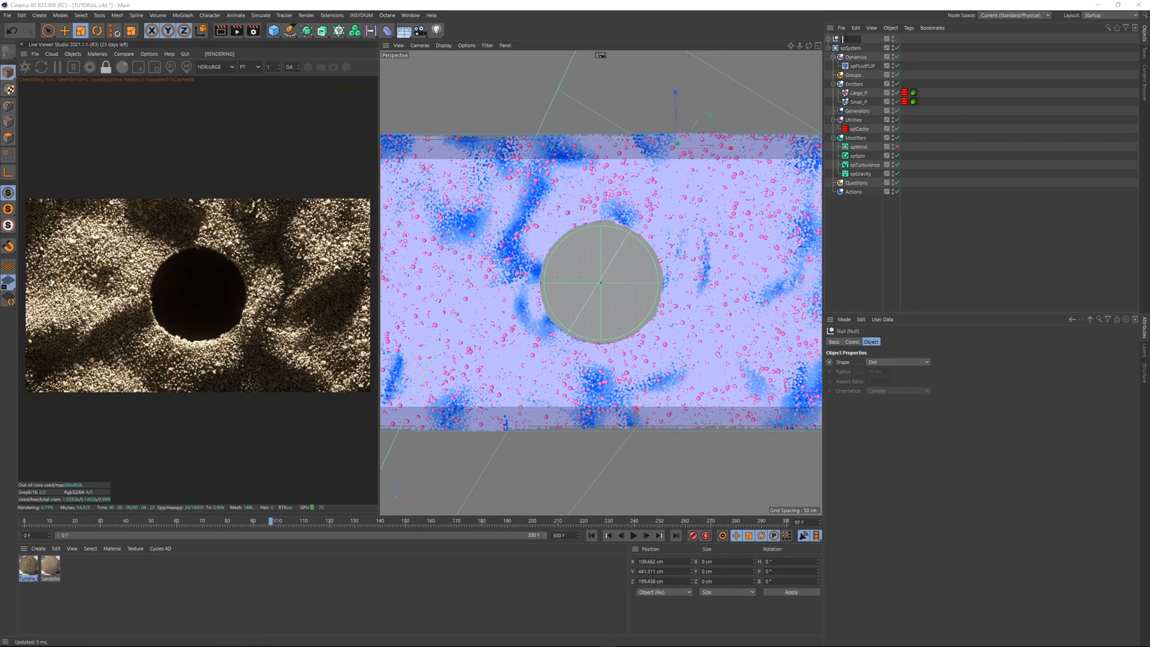
double_click(845, 39)
type("SCENE")
key("Return")
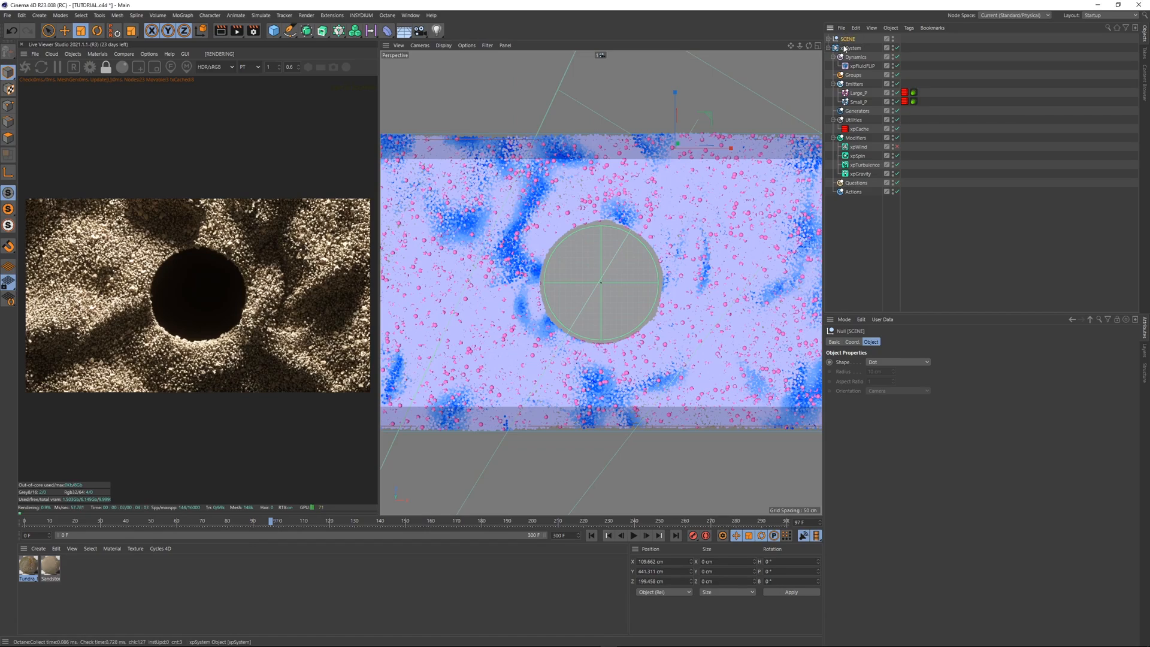
- Expand the SCENE group and show the Small_P emitter's emission settings
left_click(829, 48)
left_click(833, 60)
left_click(829, 48)
left_click(828, 39)
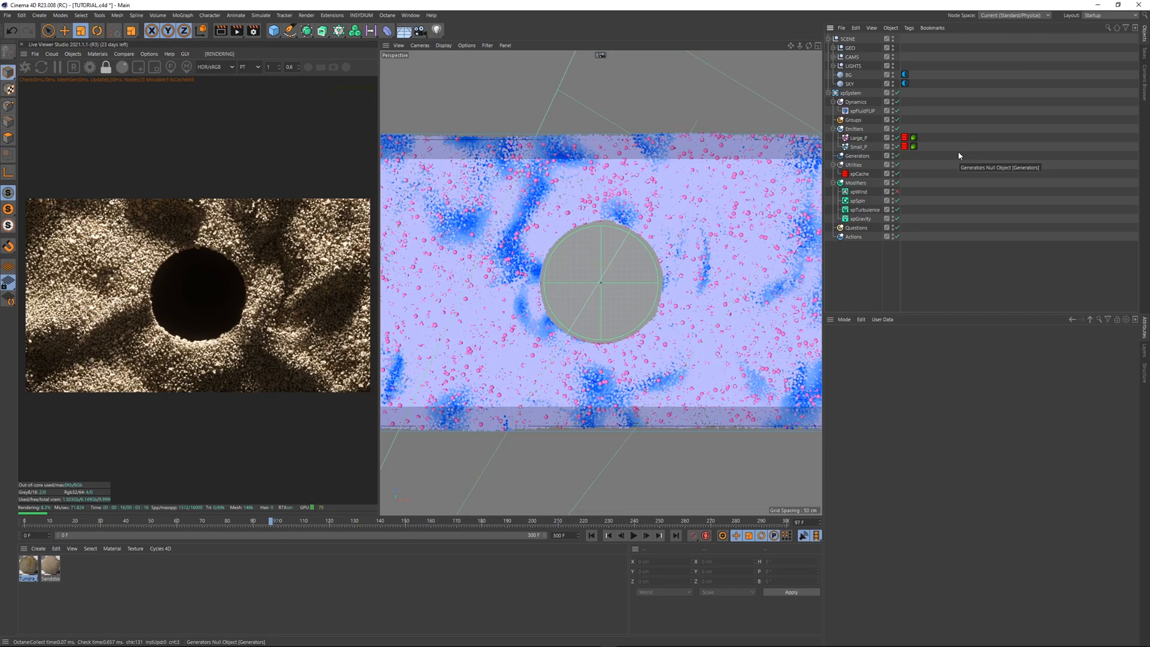
left_click(858, 147)
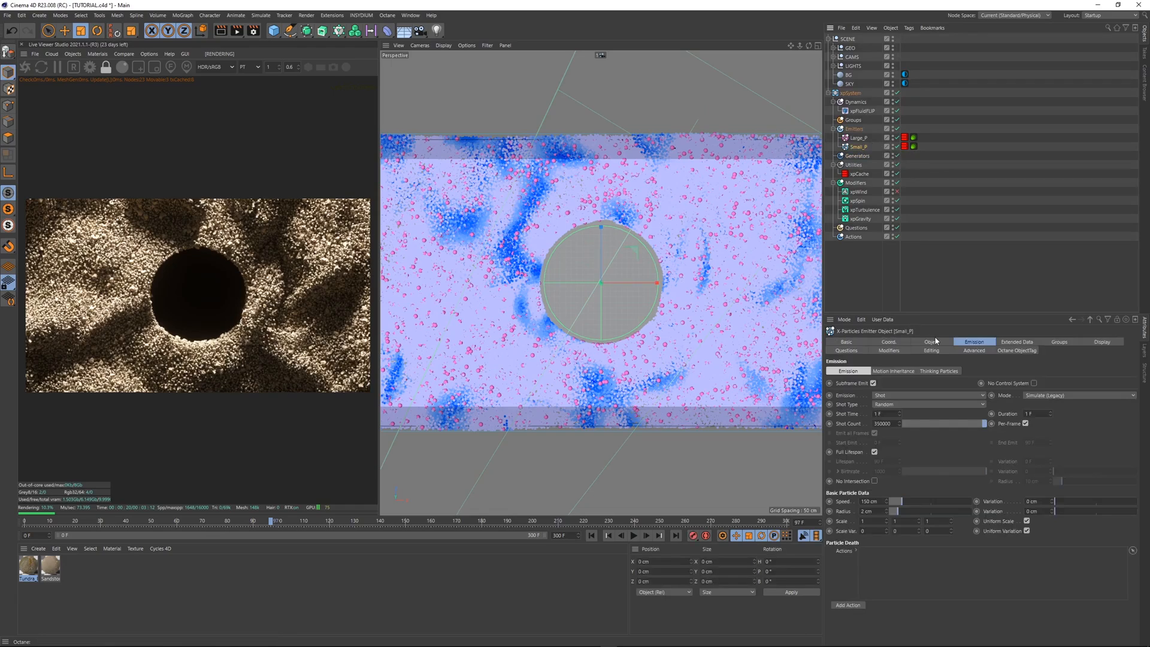